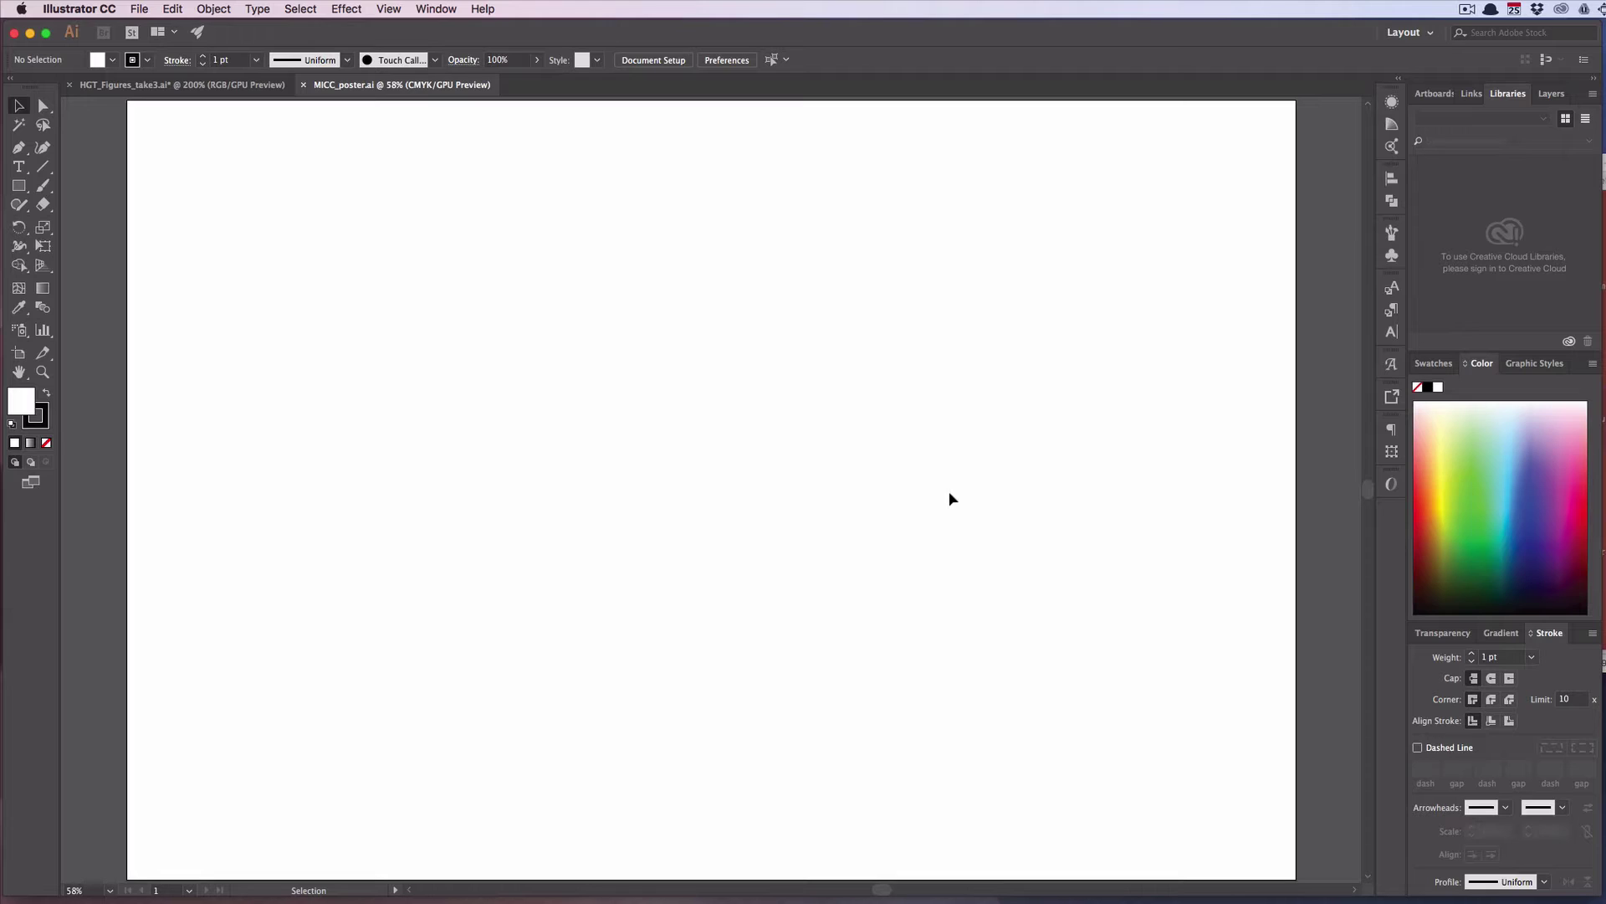
Draw a text area near the artboard's upper left, filled with Myriad Pro 12 pt placeholder text
scroll(962, 434, down, 1)
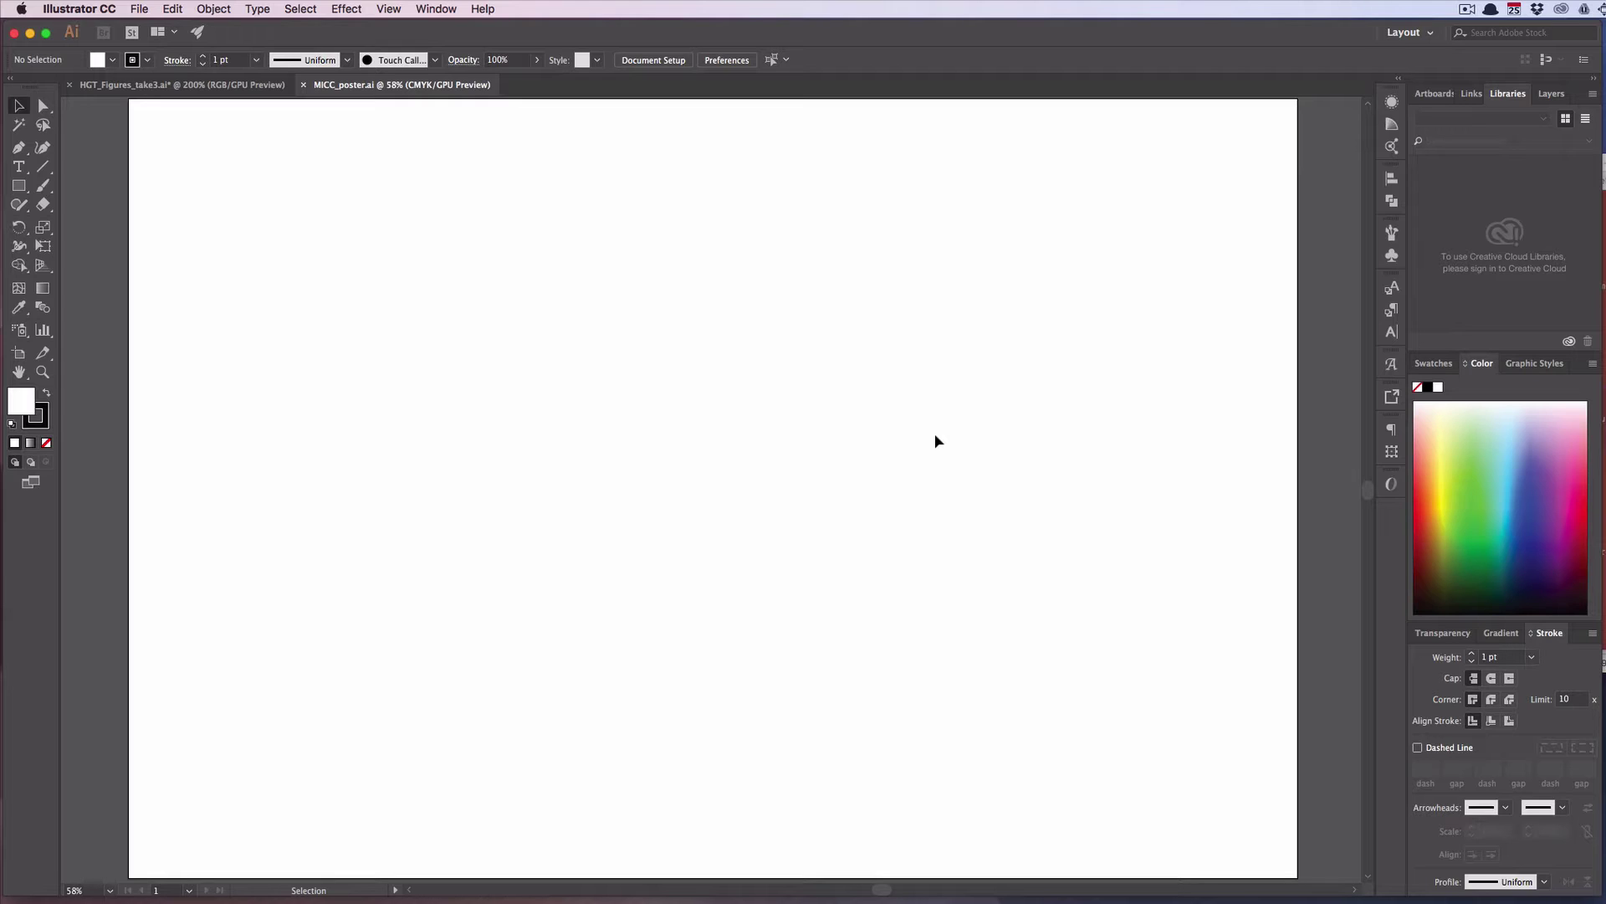
scroll(939, 439, down, 1)
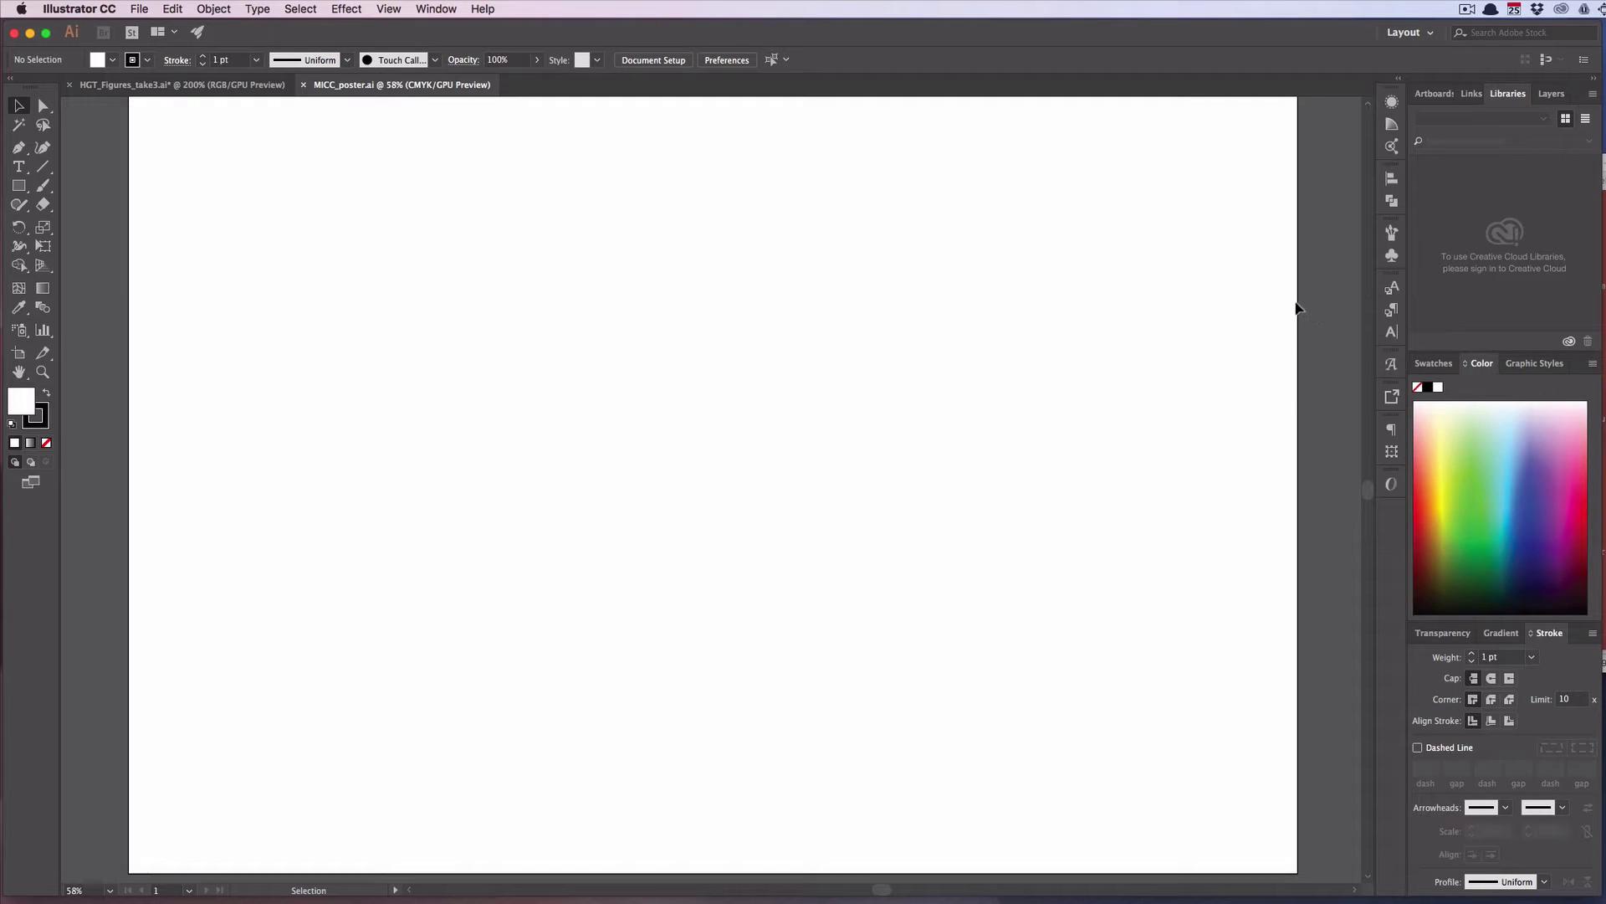
scroll(1298, 308, up, 1)
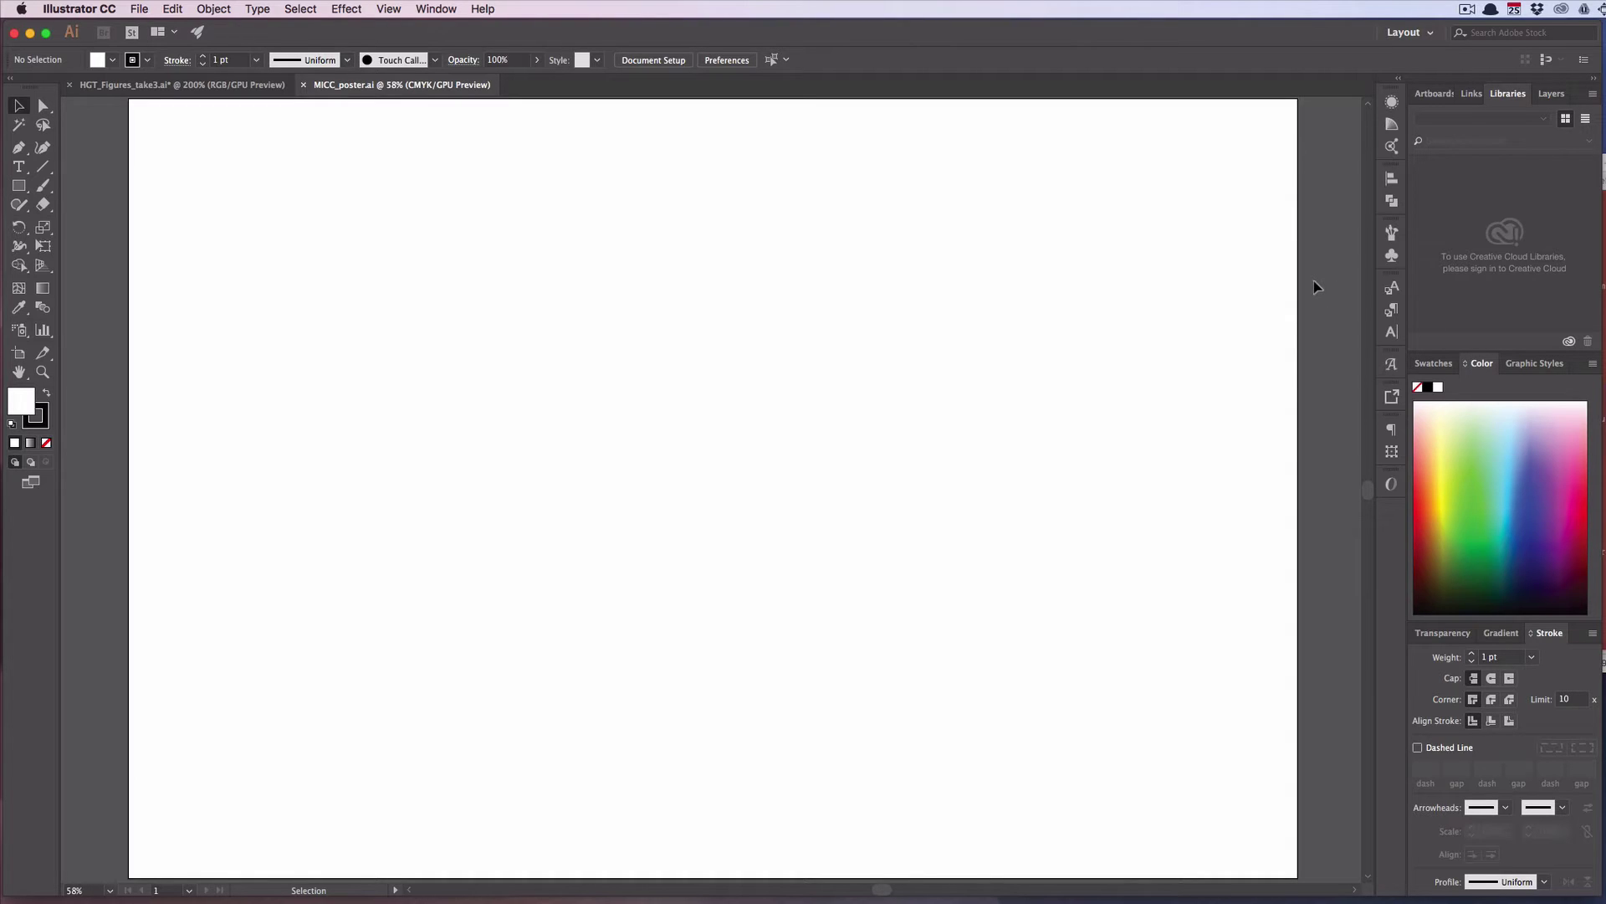
scroll(1313, 288, down, 1)
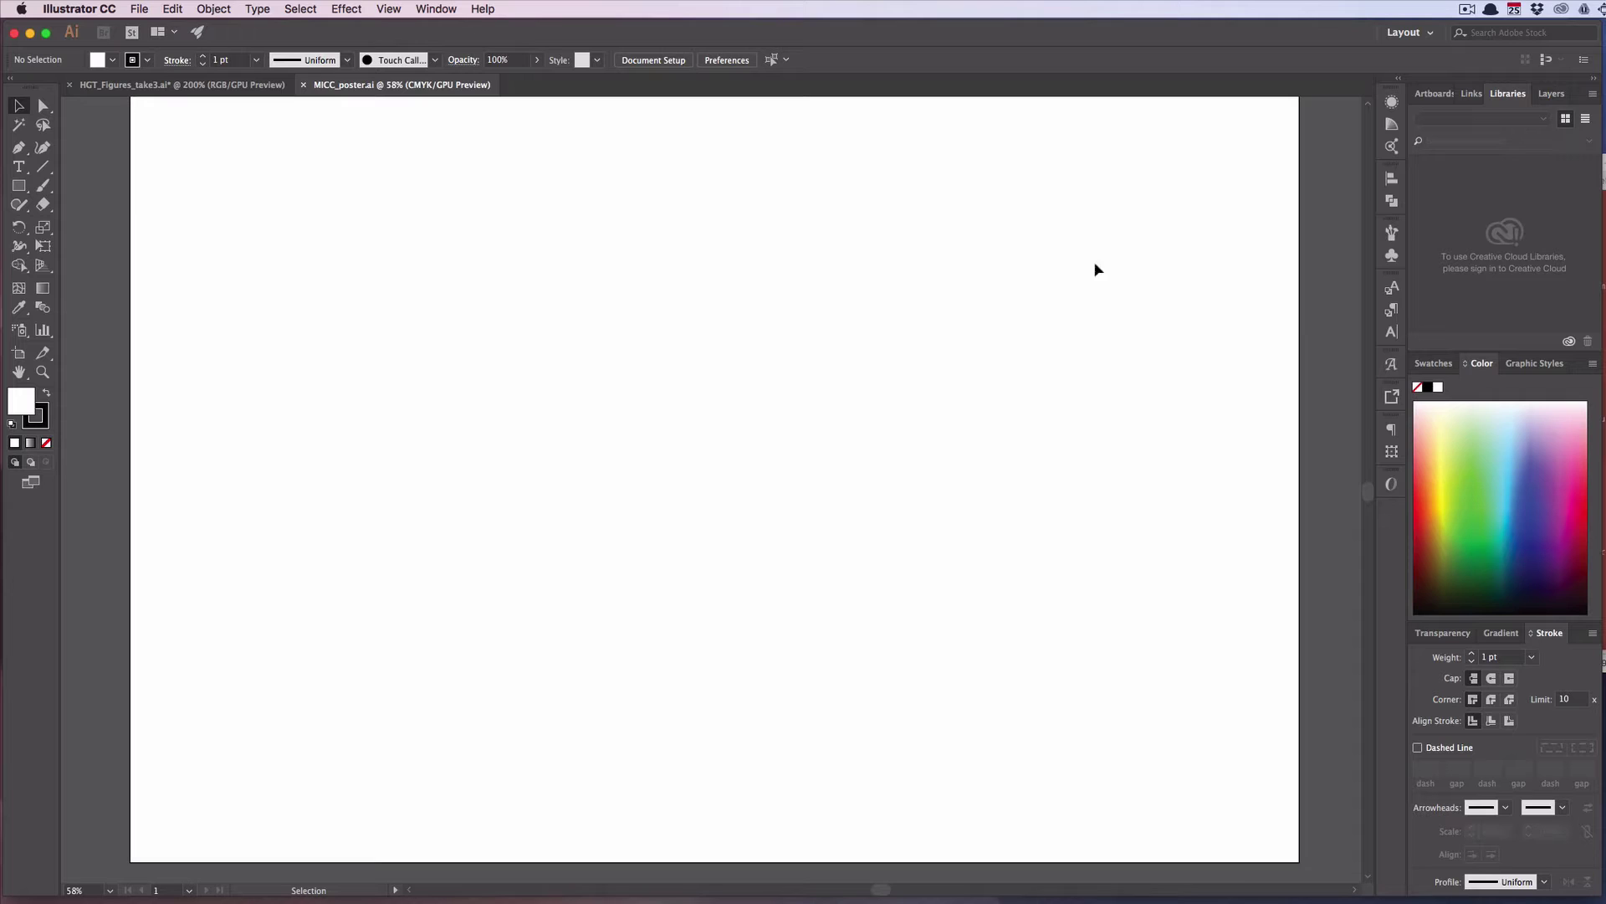
scroll(1079, 278, up, 1)
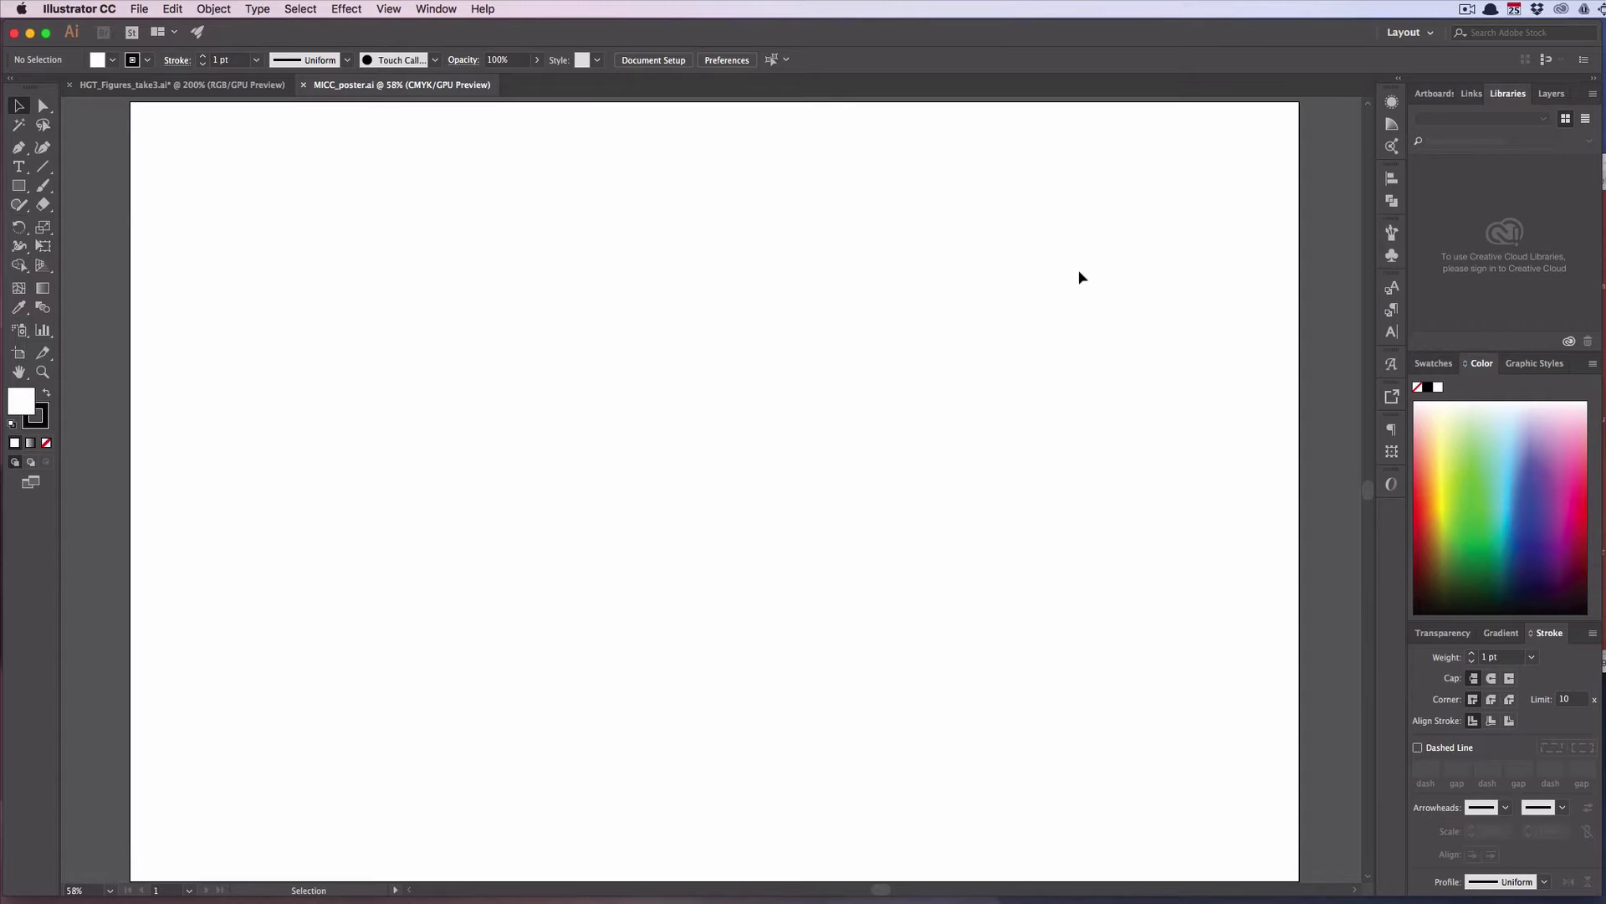
scroll(1201, 250, down, 1)
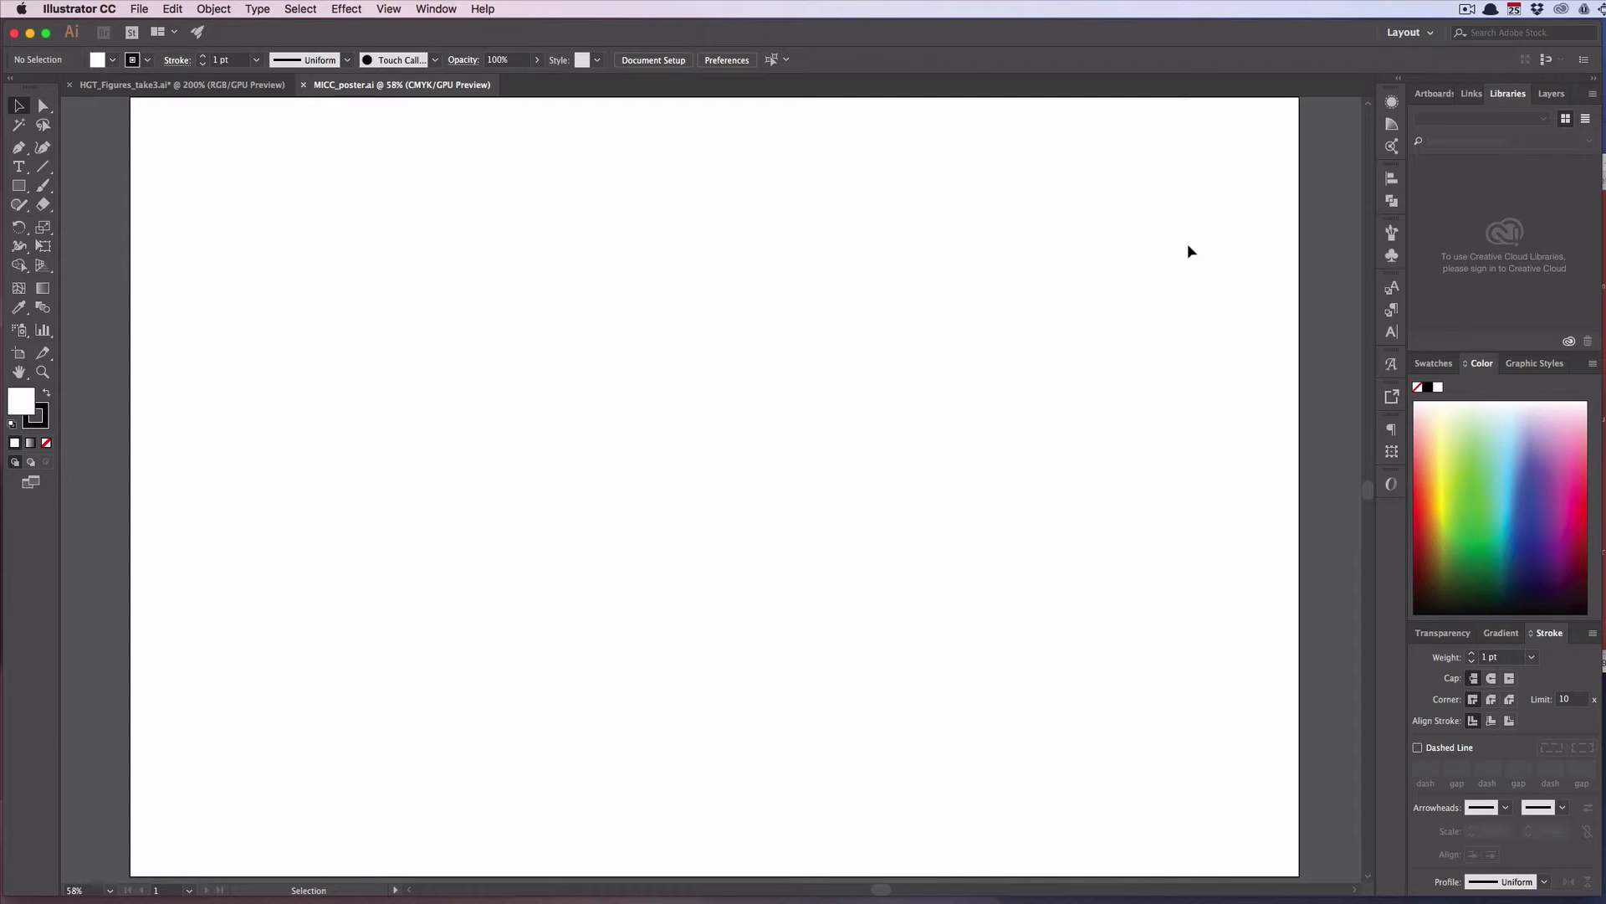
scroll(1188, 245, up, 1)
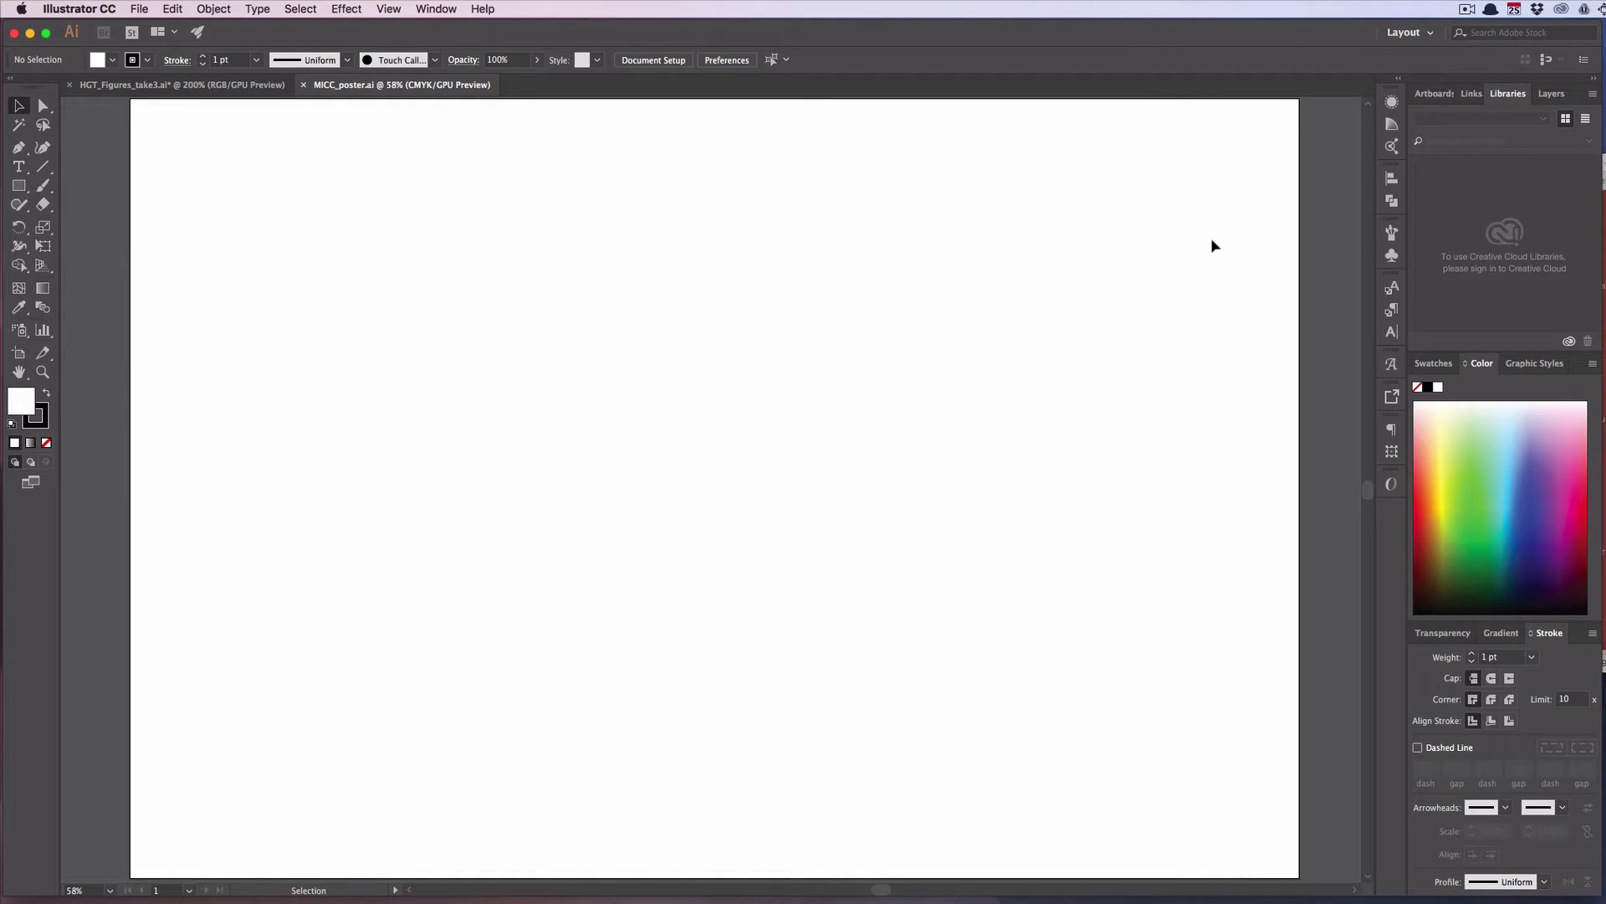
click(18, 166)
drag(279, 225, 575, 525)
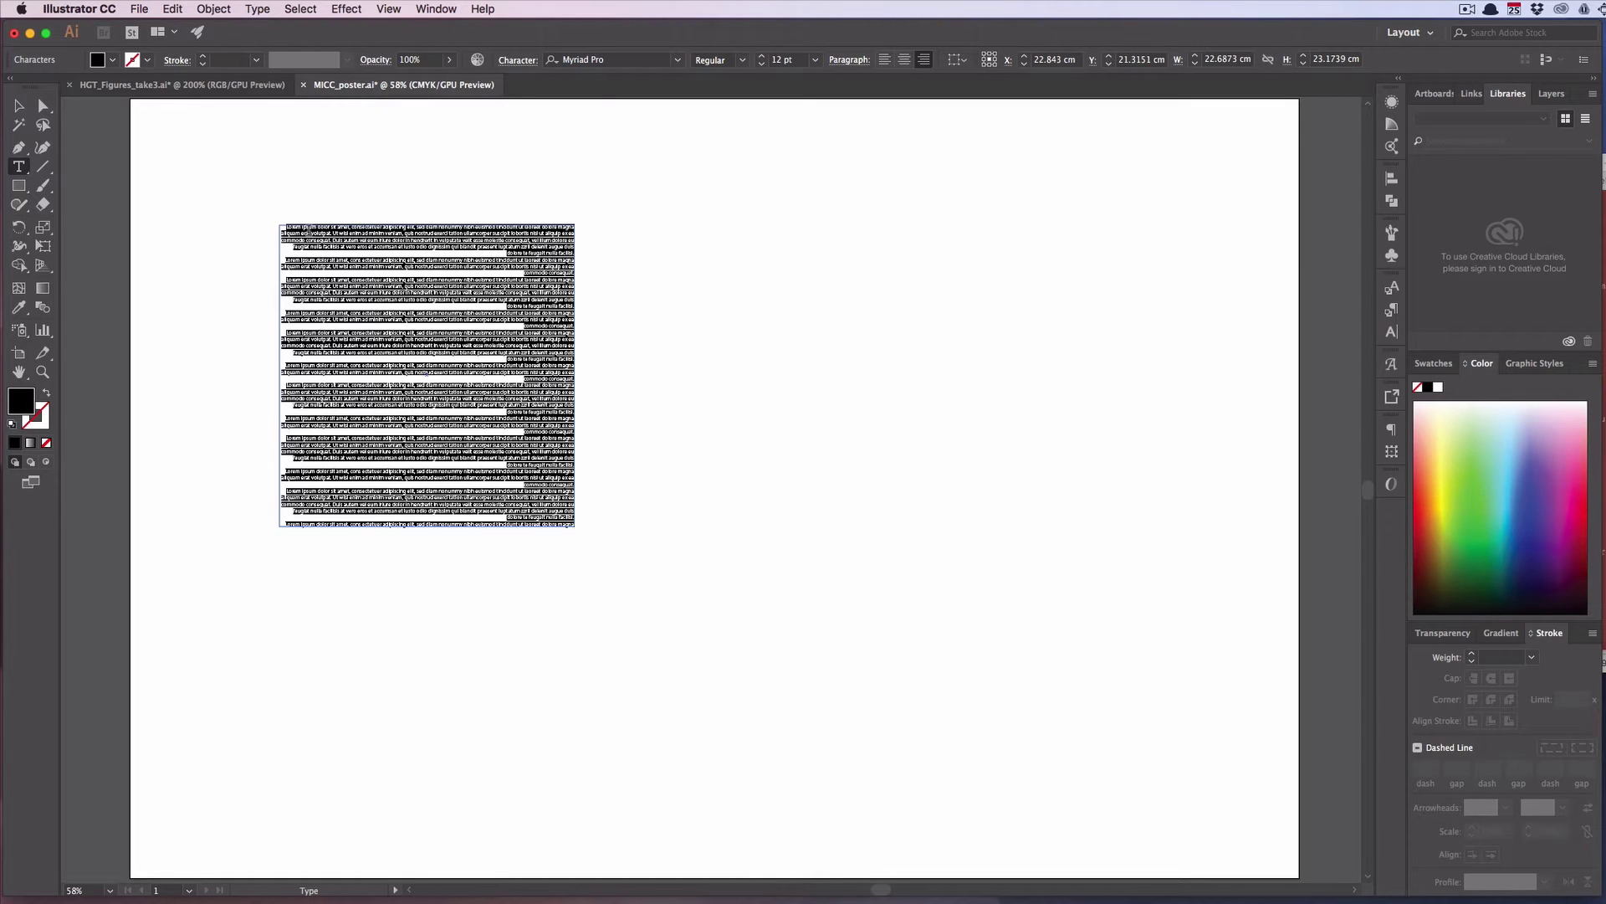
scroll(493, 394, down, 1)
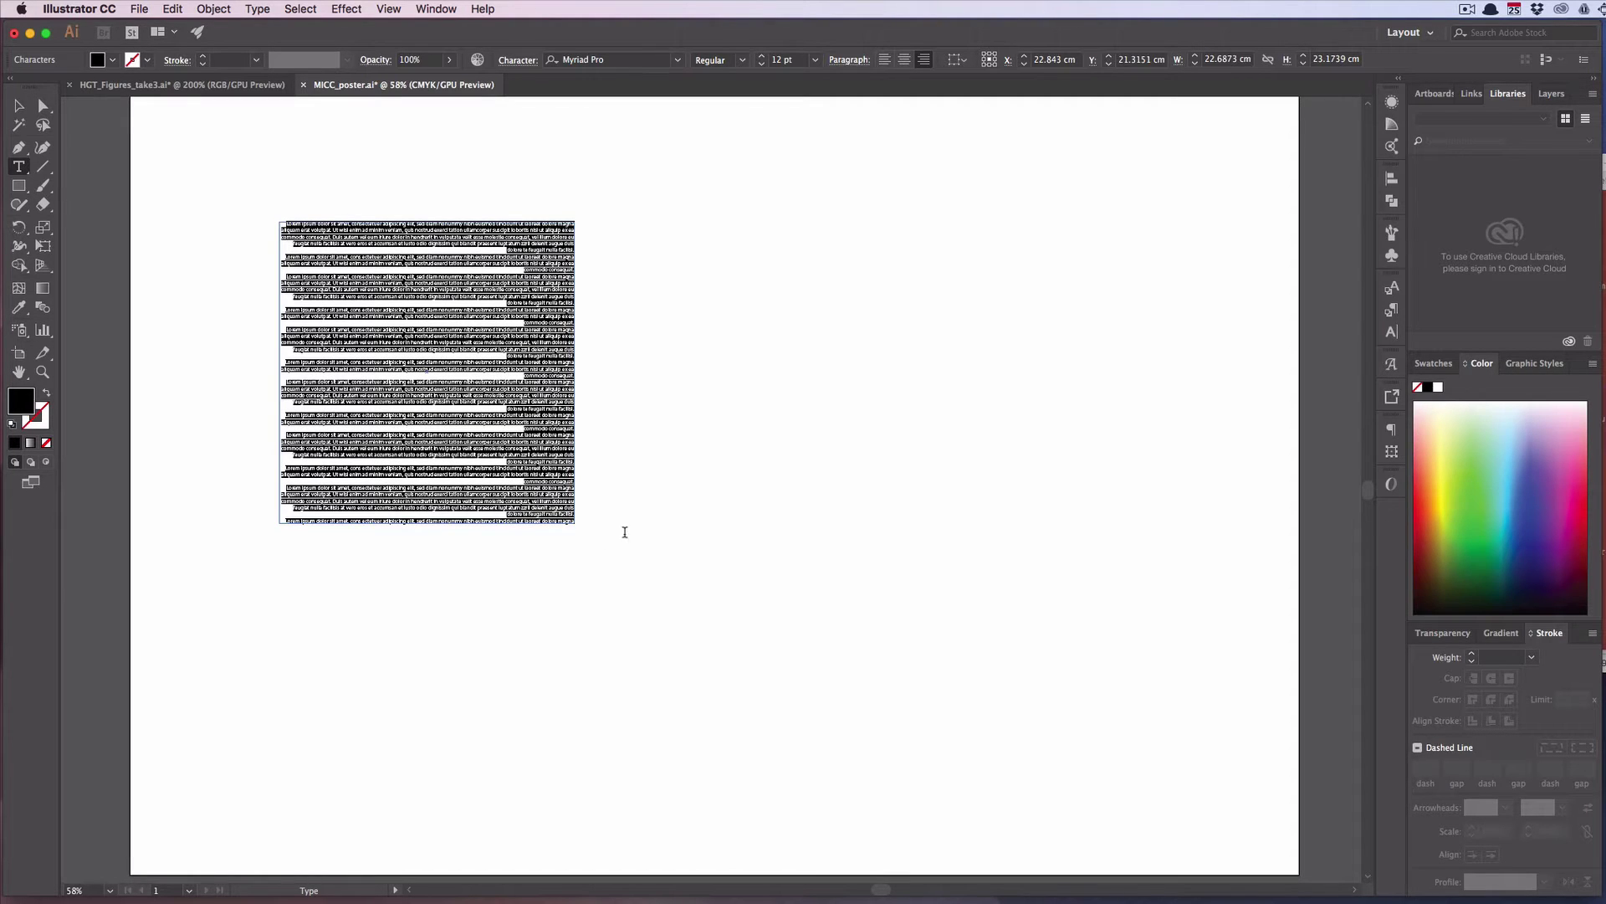
click(544, 349)
scroll(382, 235, down, 1)
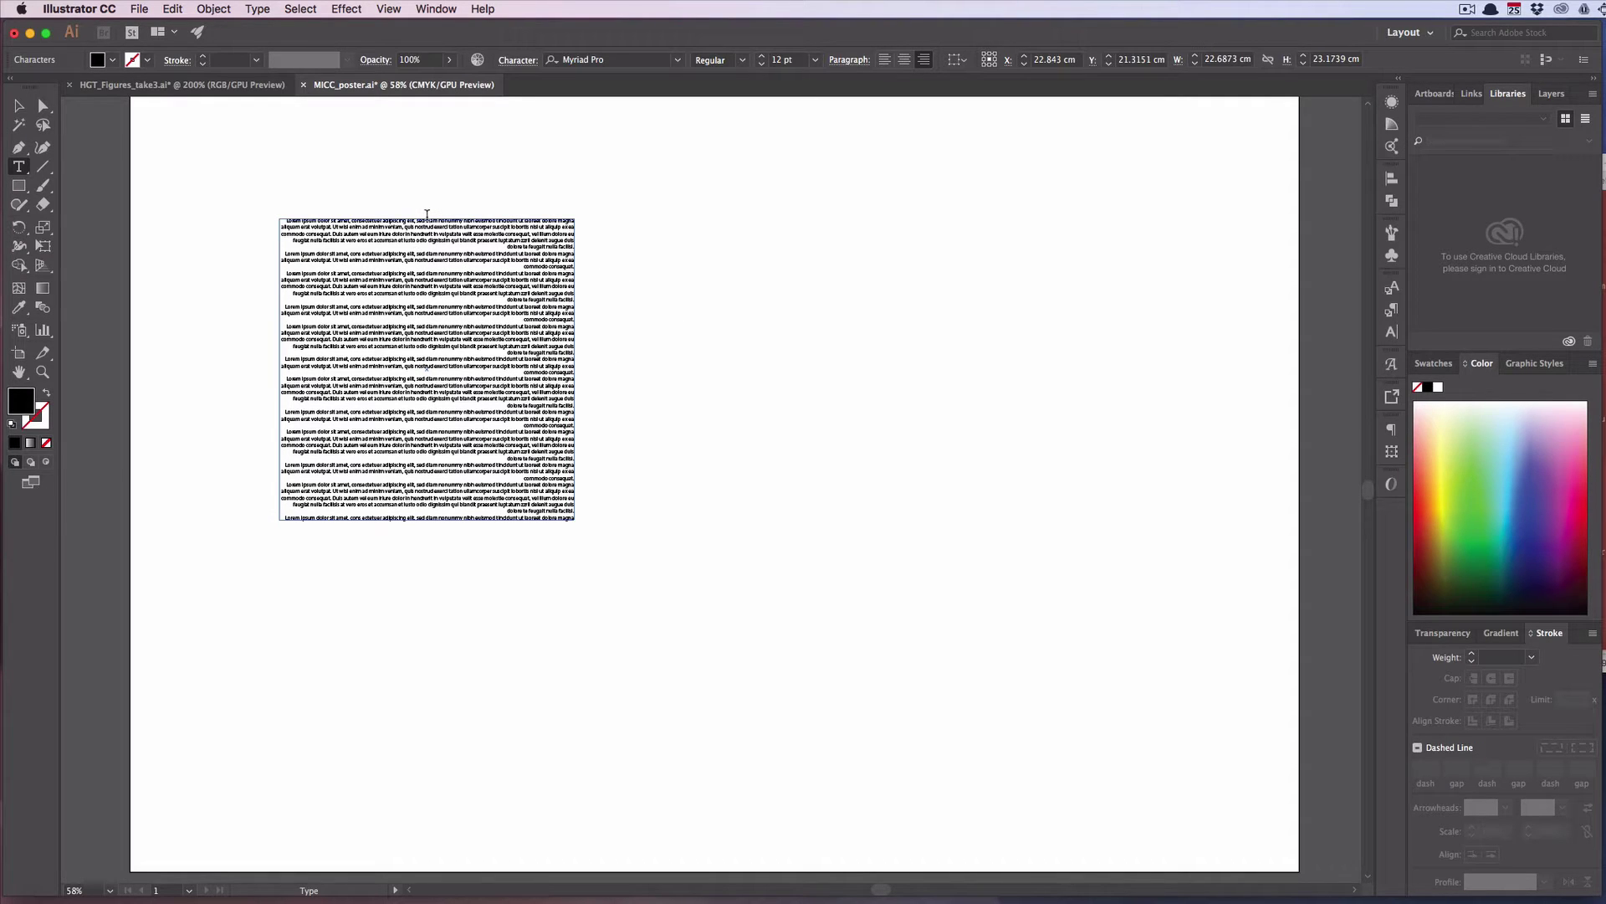
Leave the font unchanged, show rulers with ⌘R and view at actual size with ⌘1
click(565, 61)
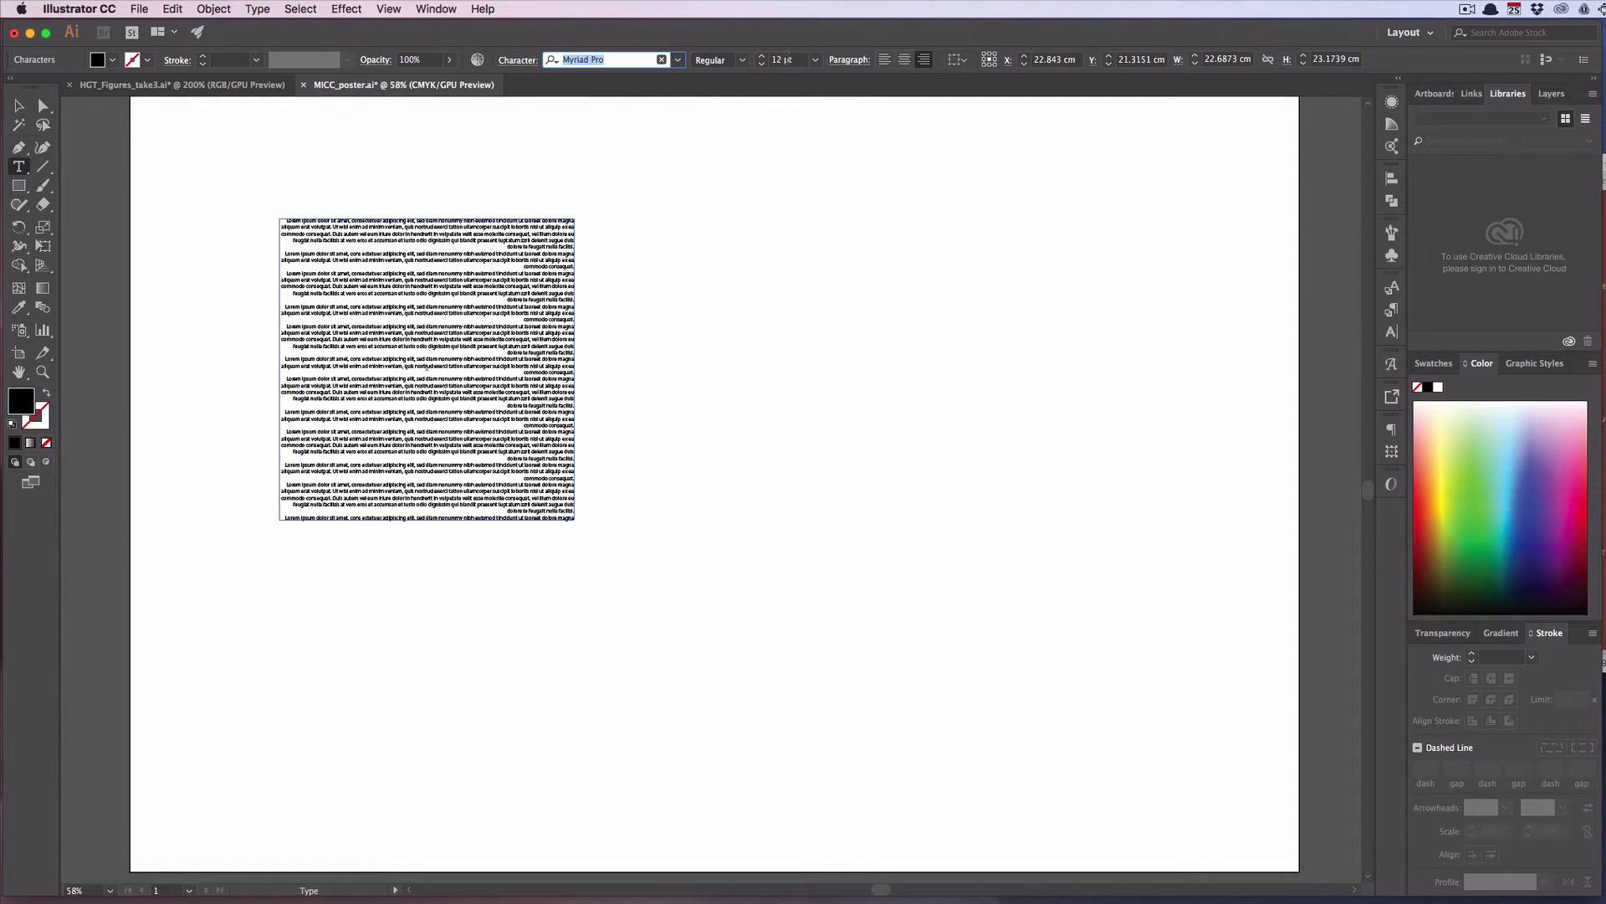
key(Escape)
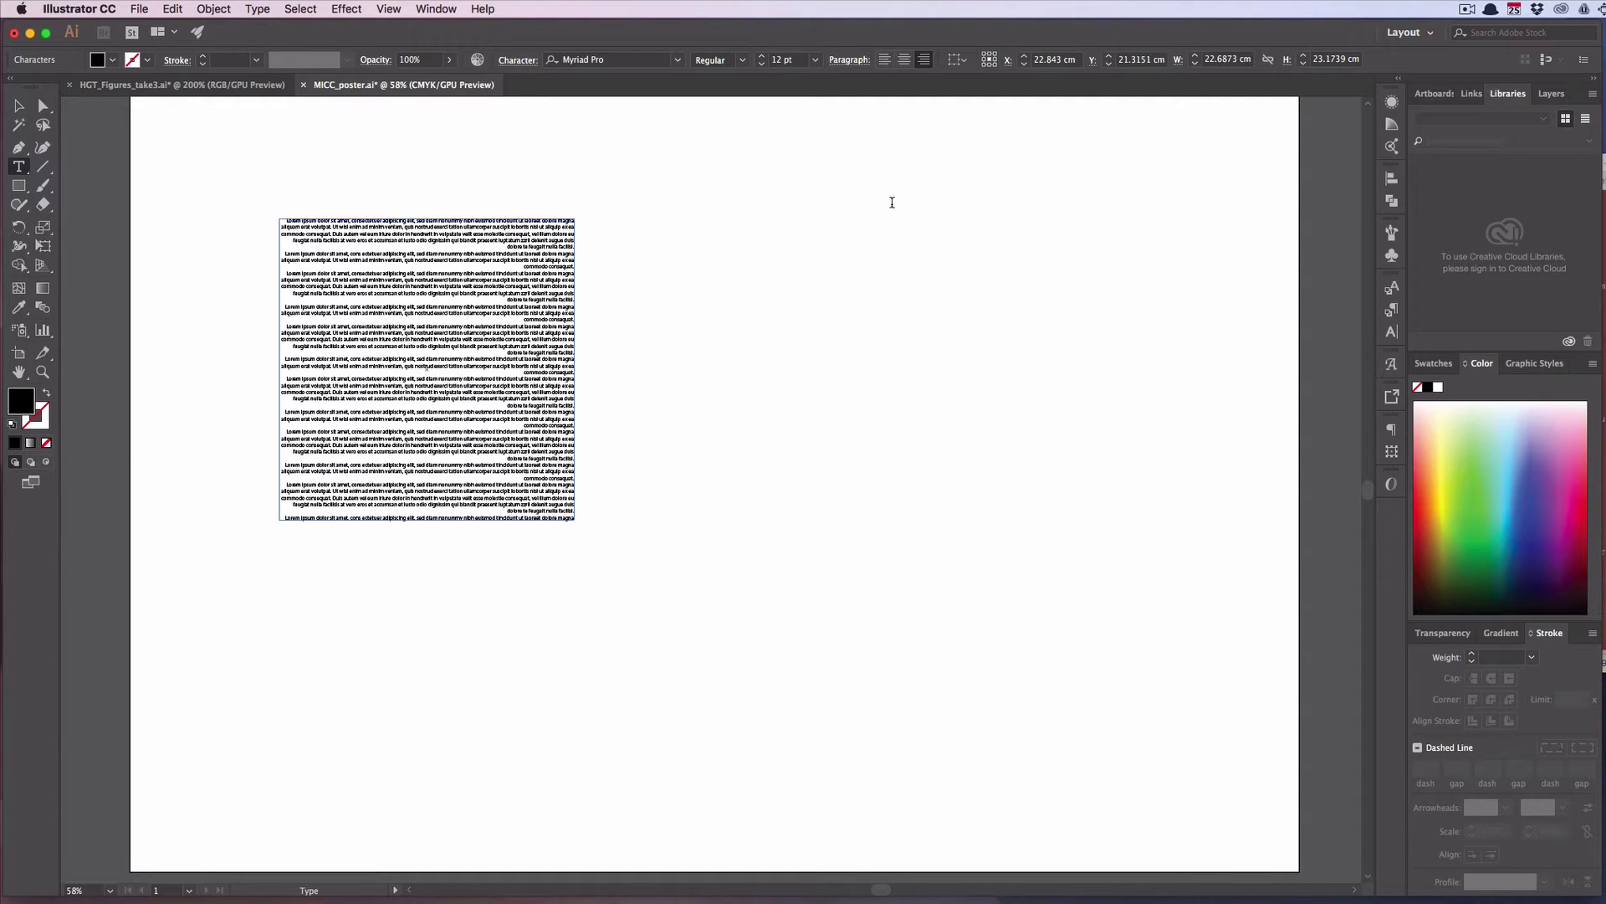
key(super+r)
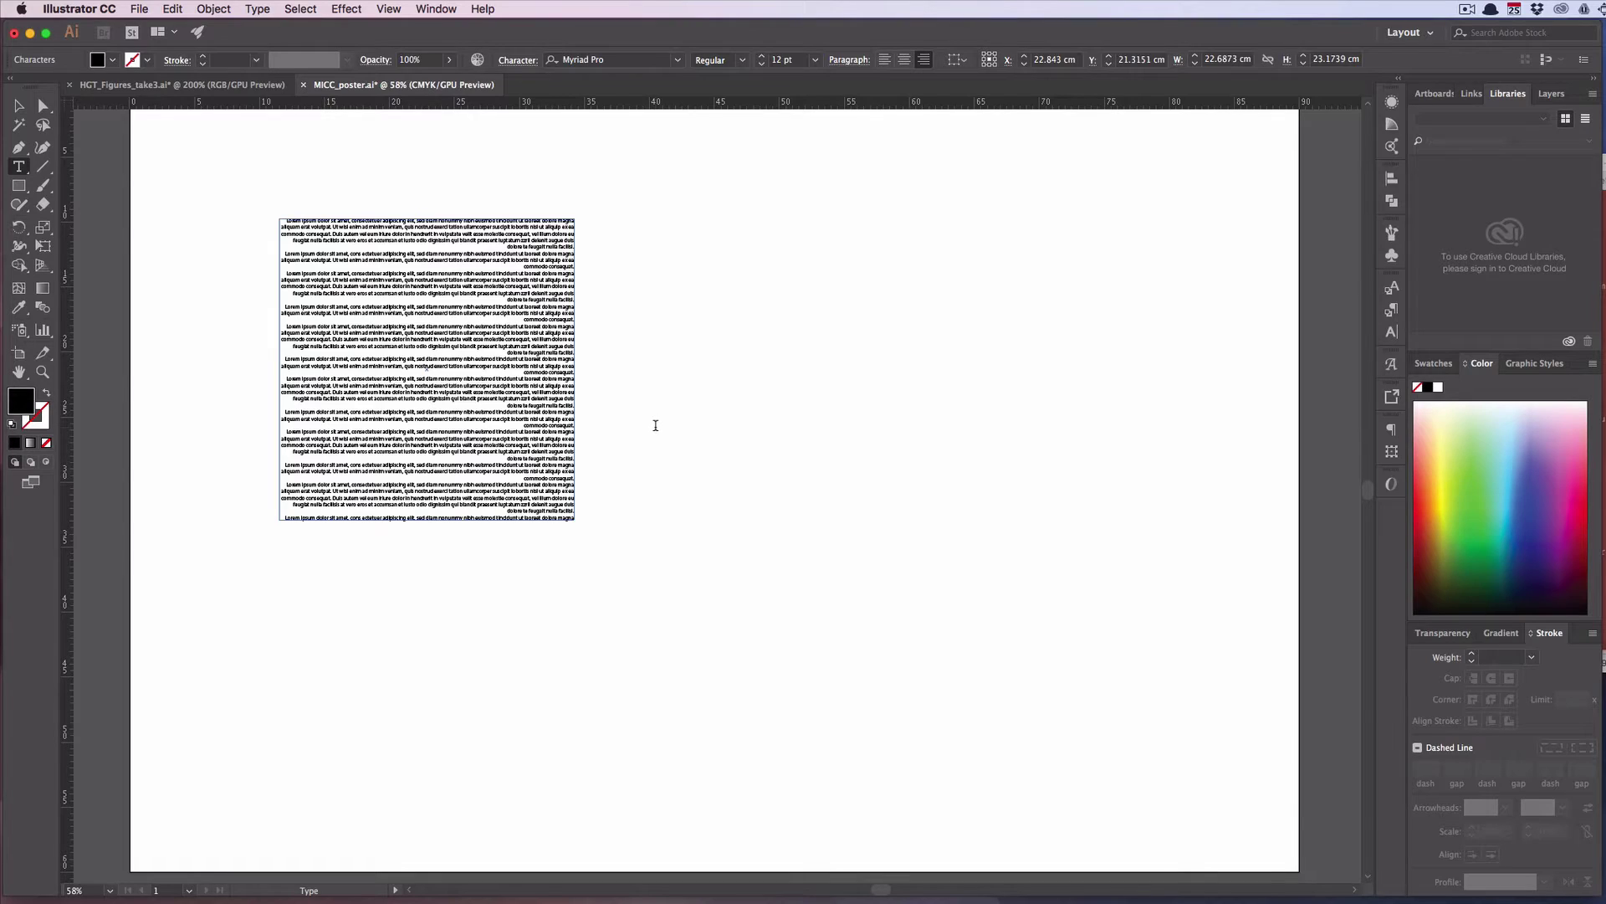
key(super+1)
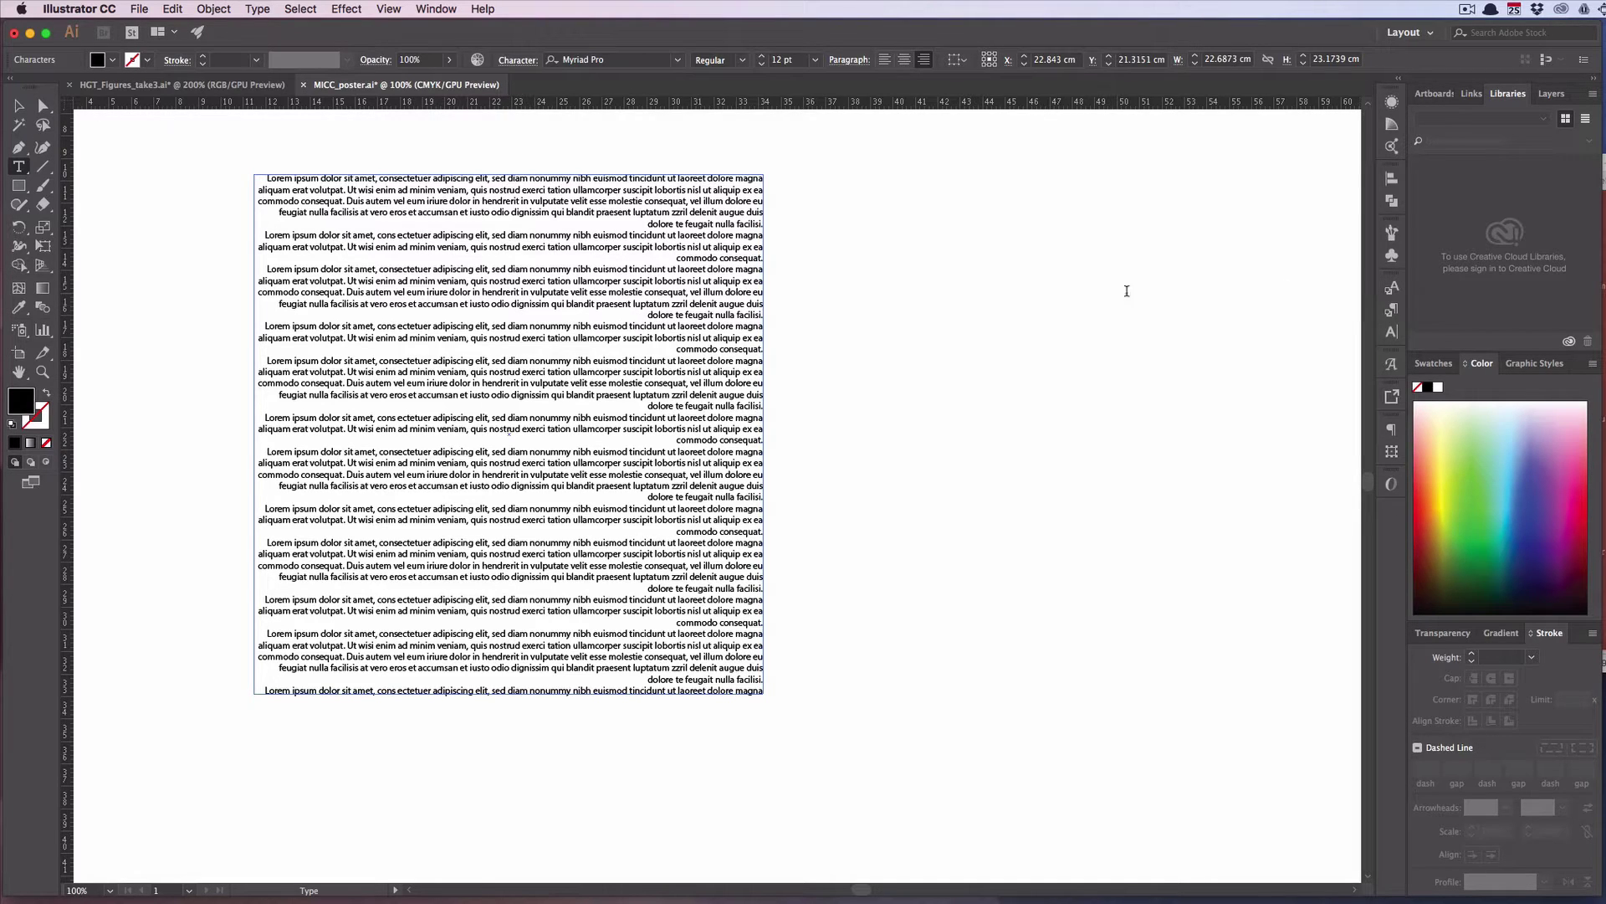
Open the Character Styles panel, then hide and reshow it from Window > Type > Character Styles
click(1392, 289)
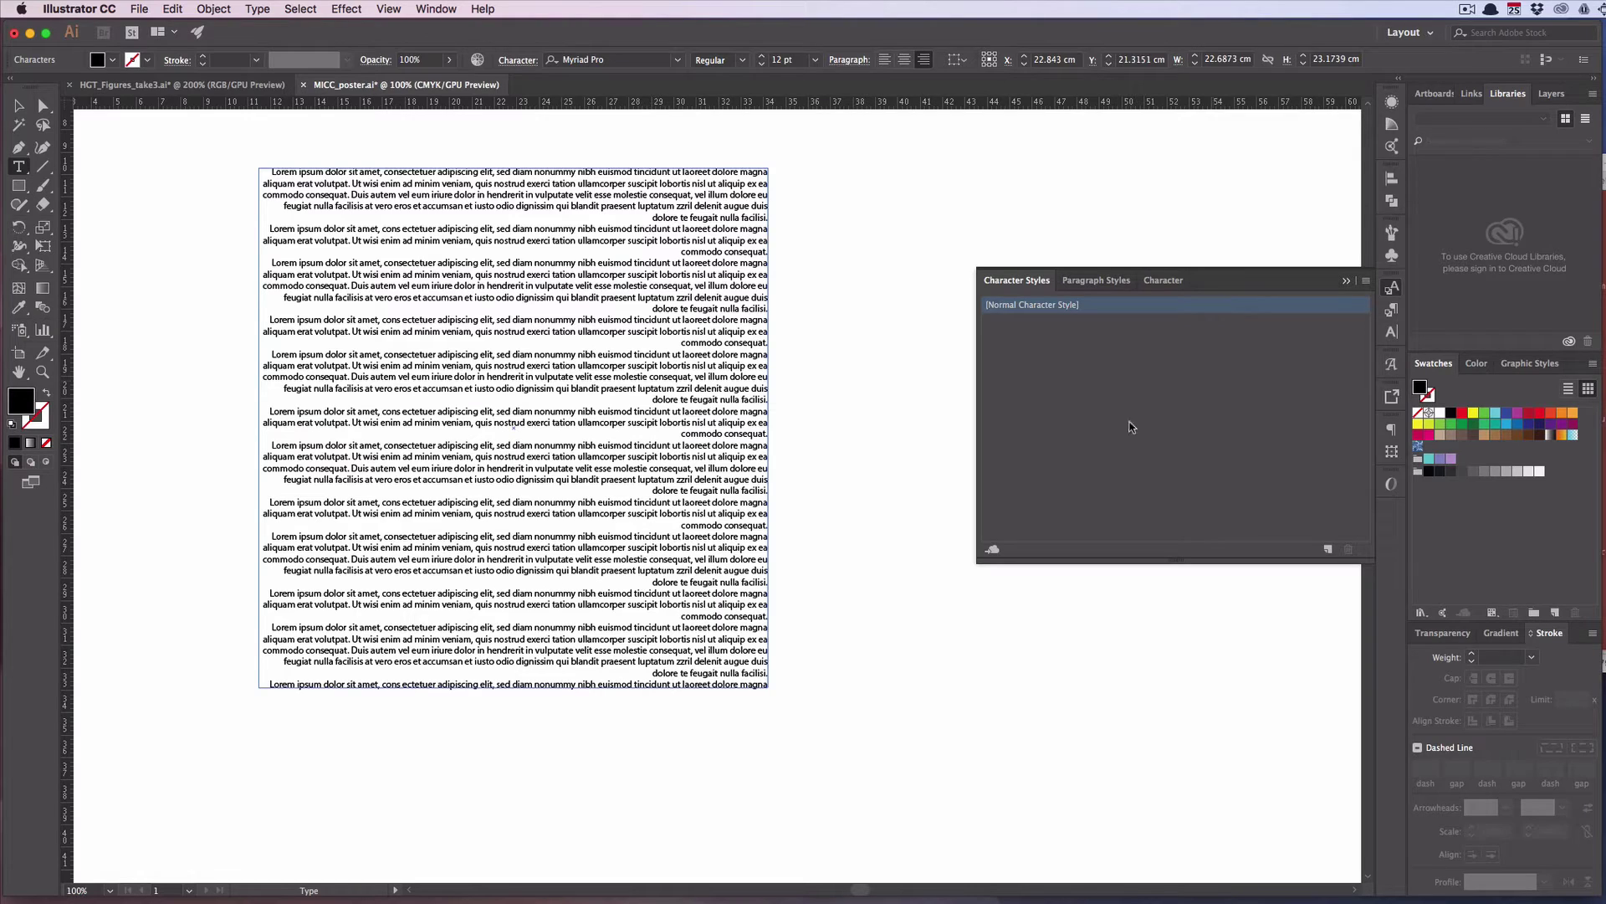
click(435, 9)
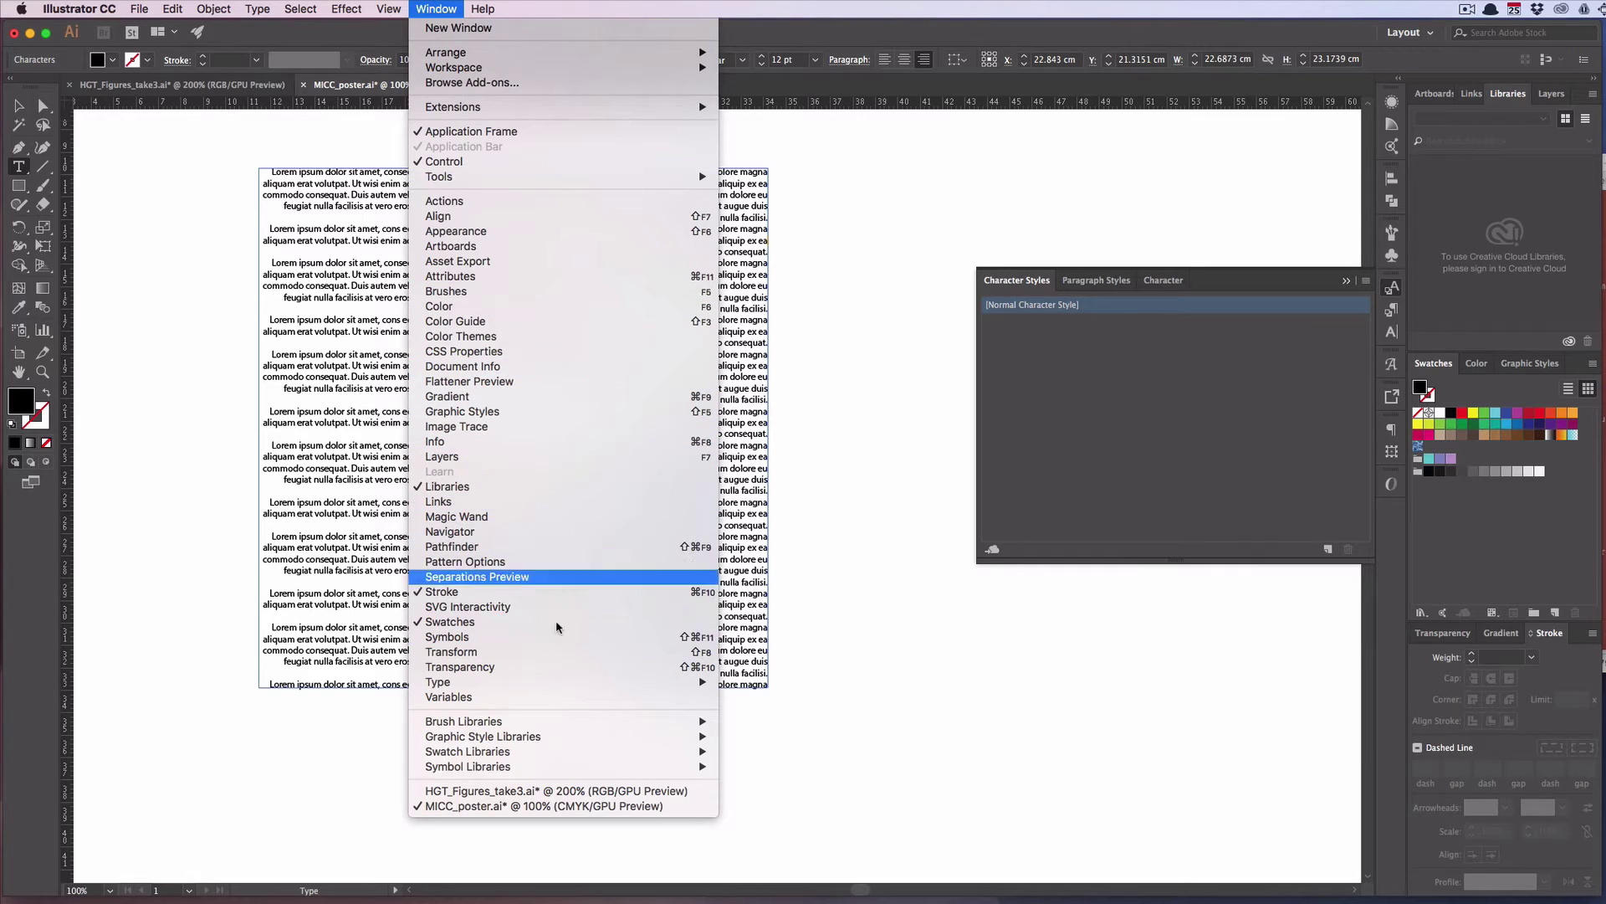
mouse_move(700, 685)
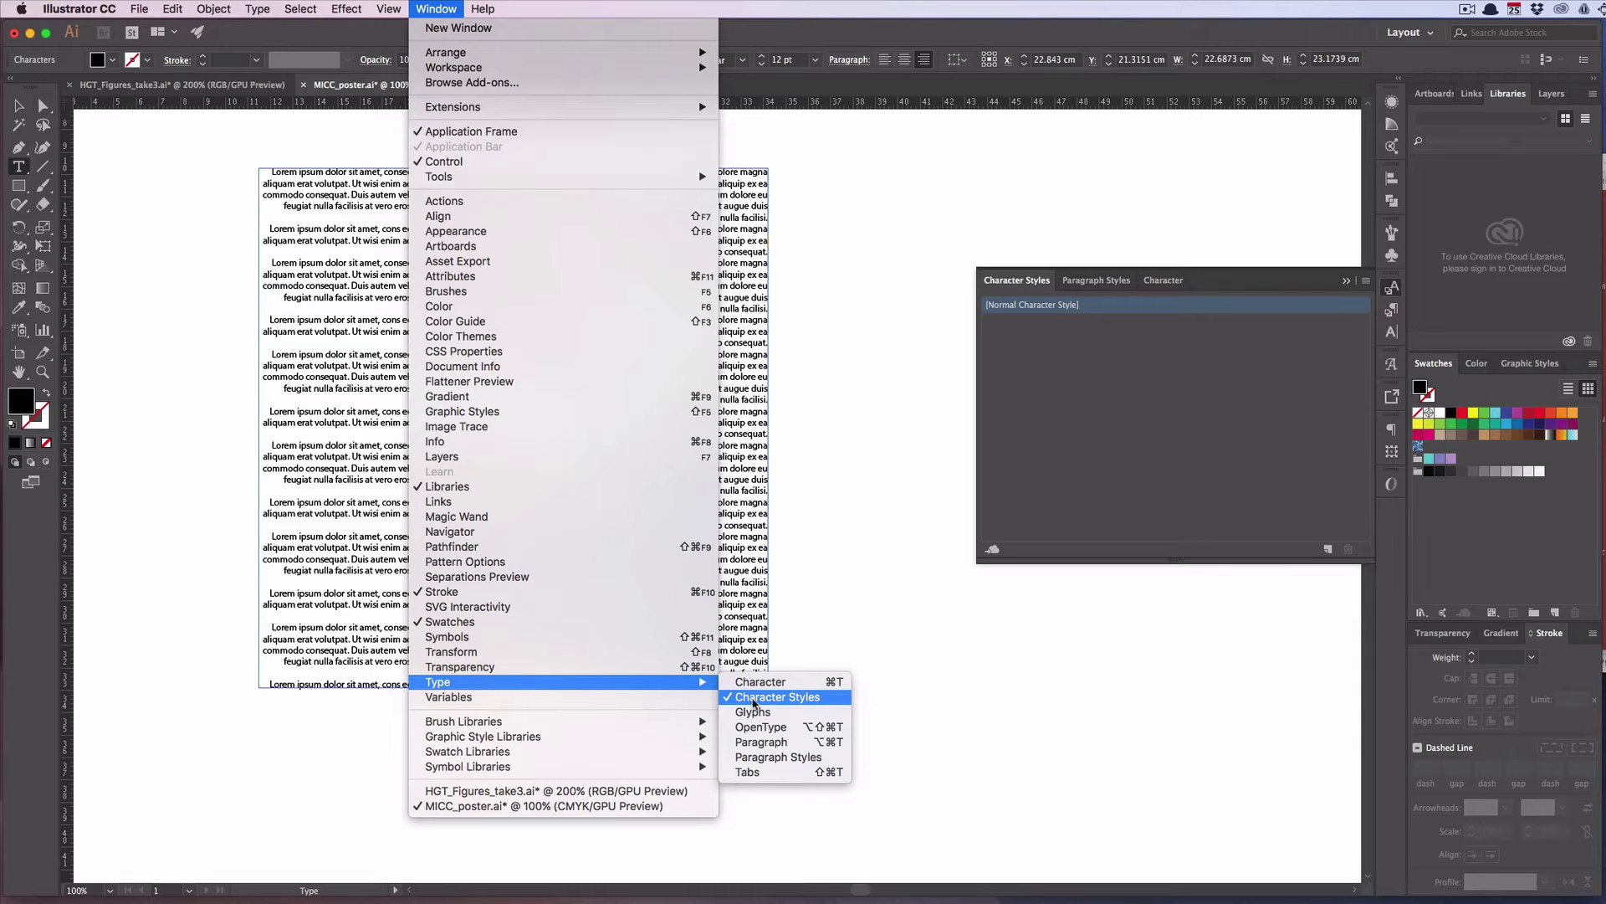
click(773, 699)
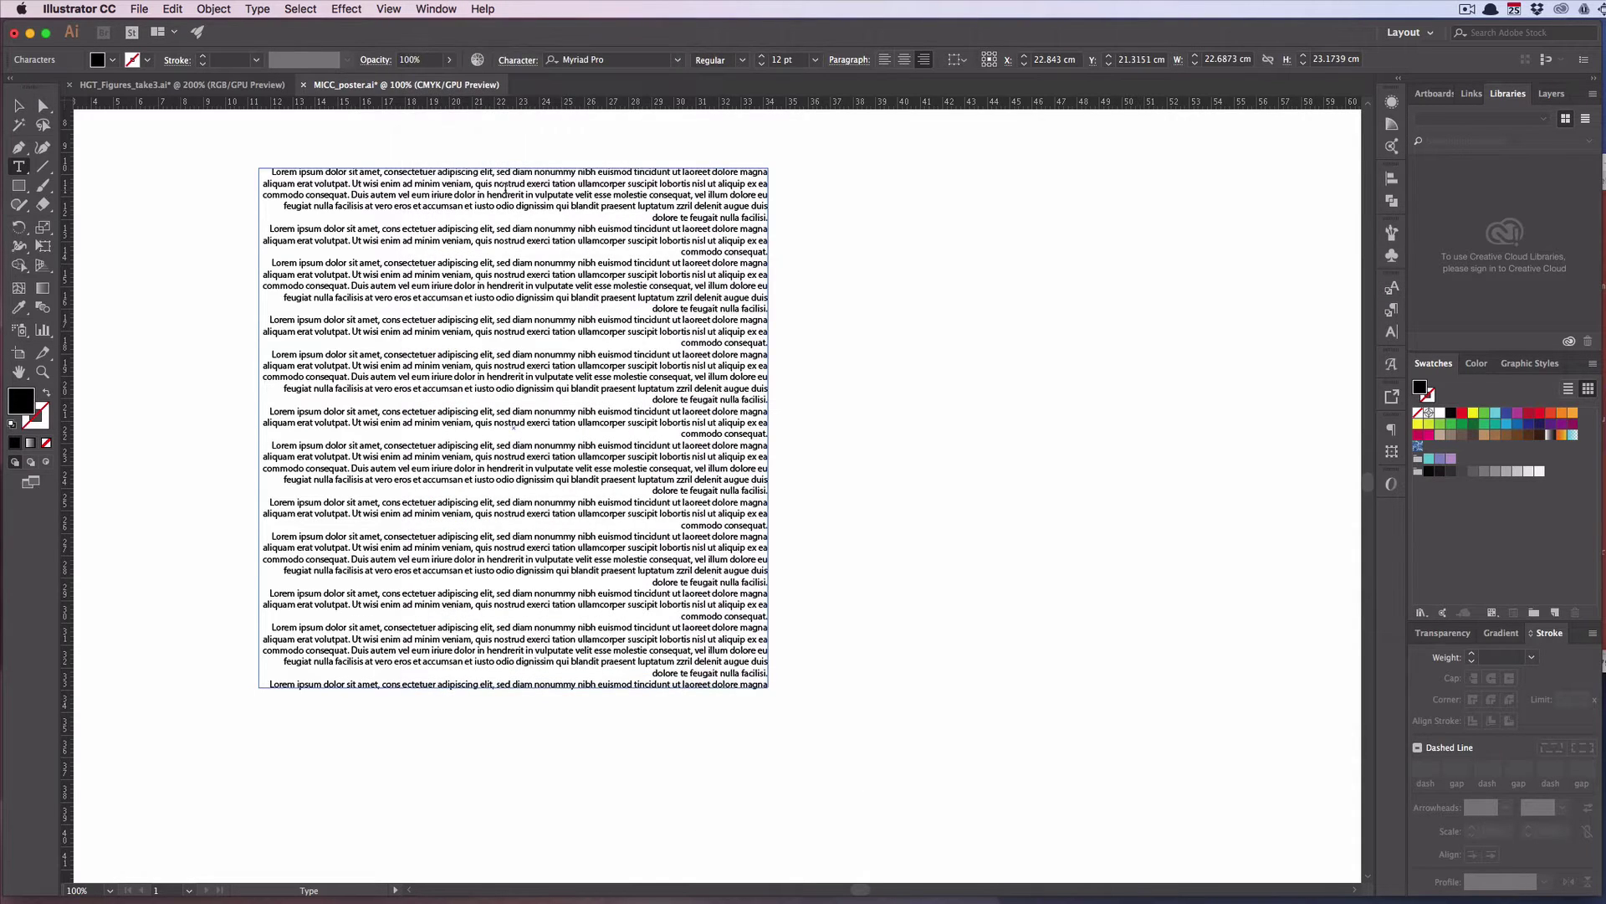
click(434, 9)
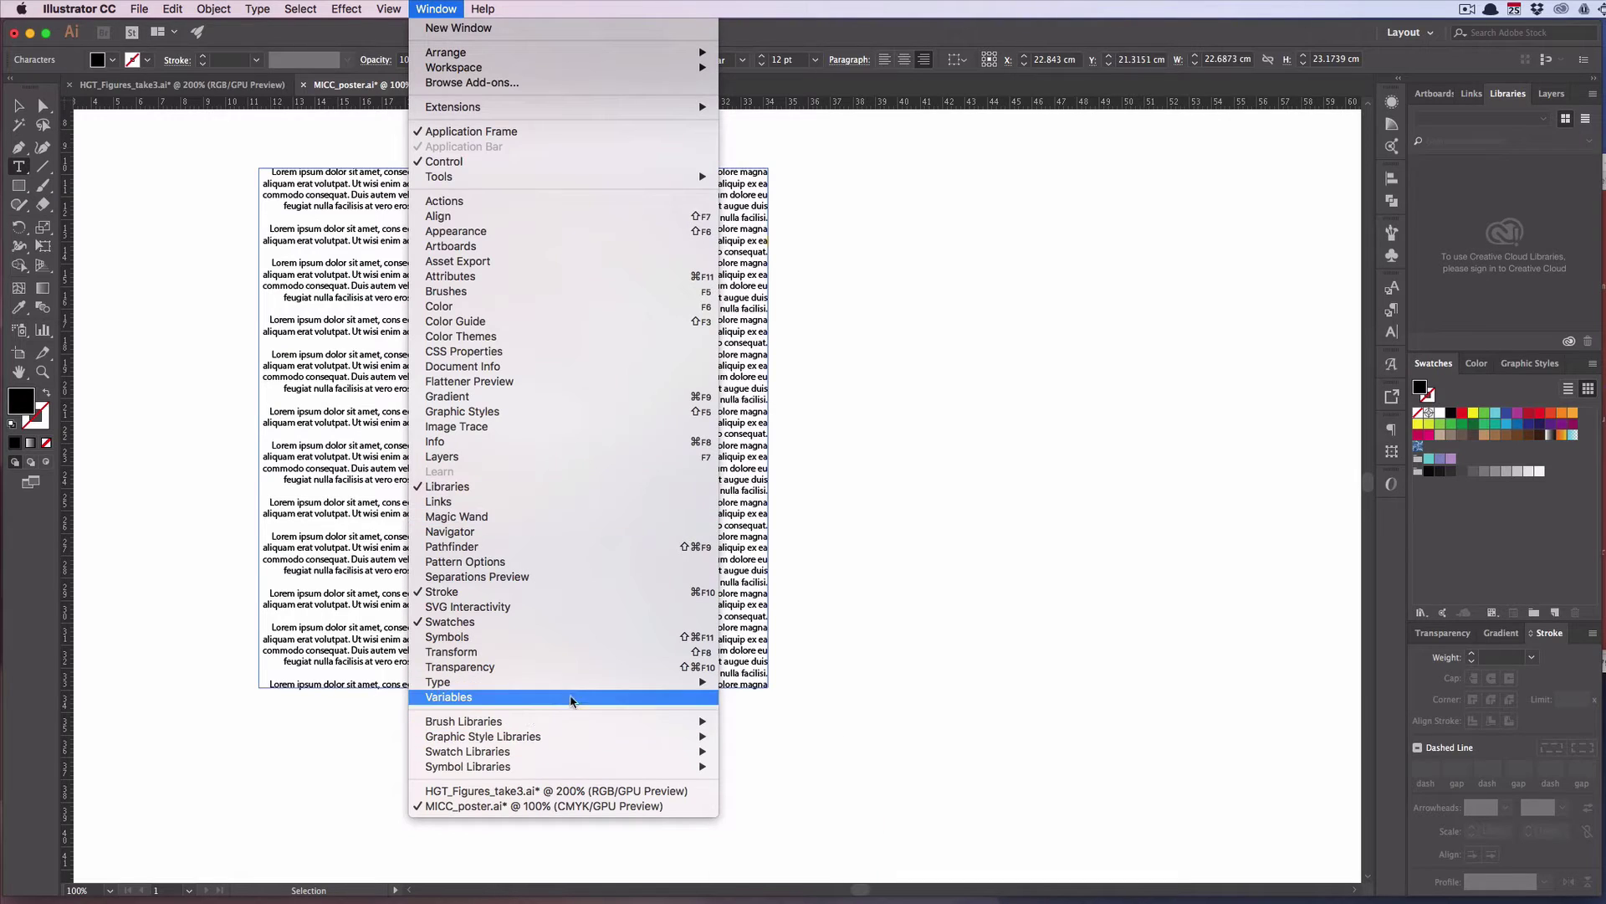
mouse_move(590, 682)
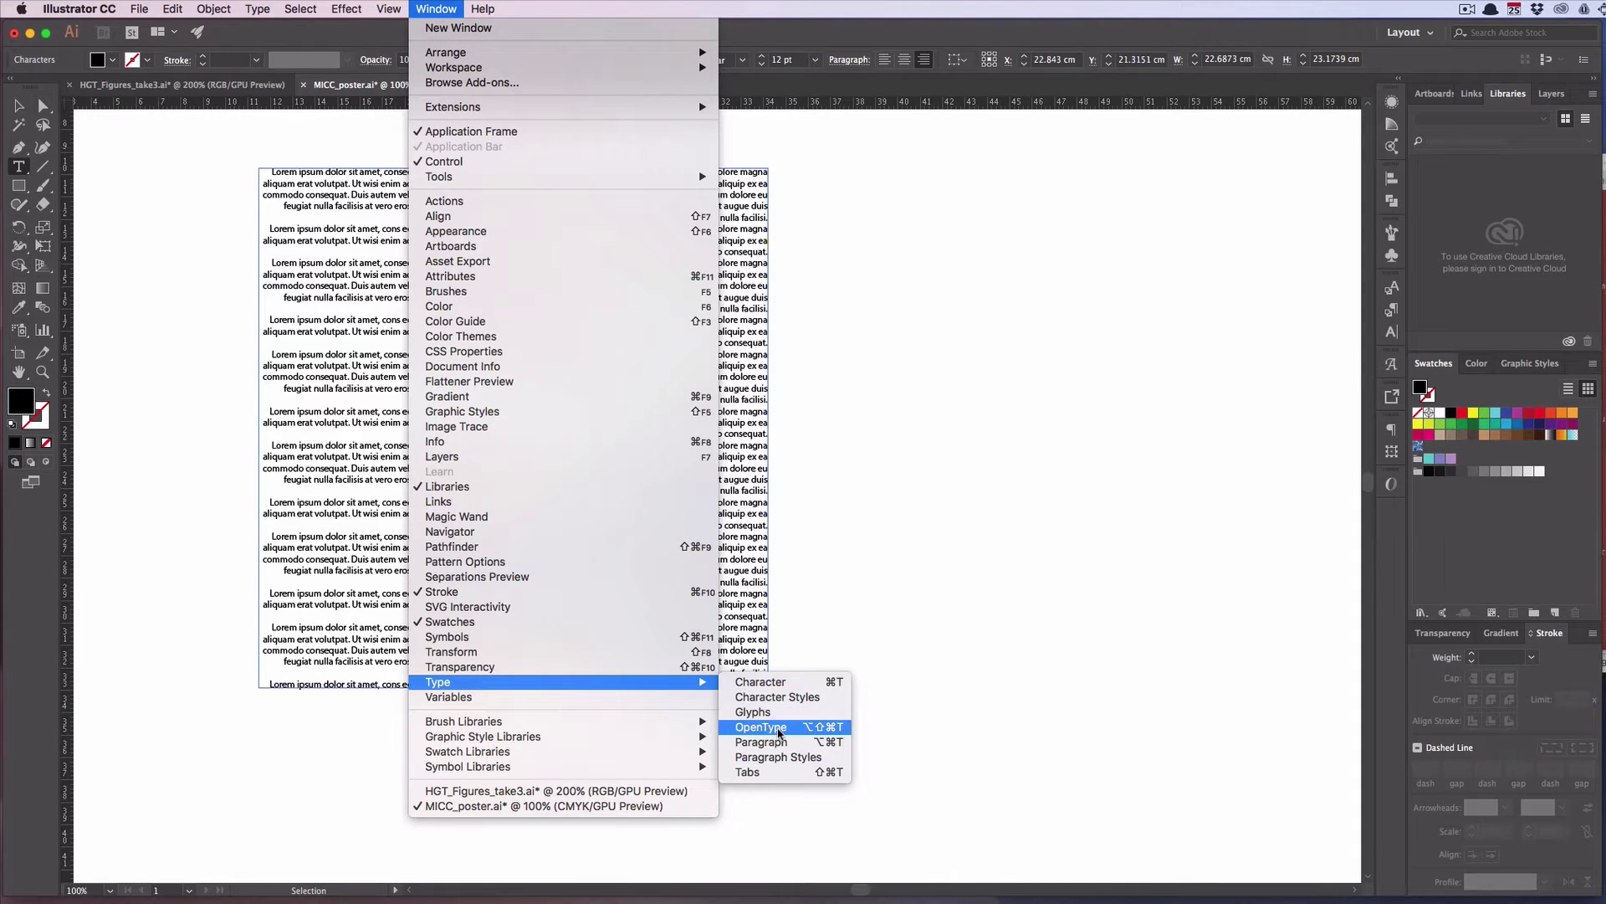
click(782, 697)
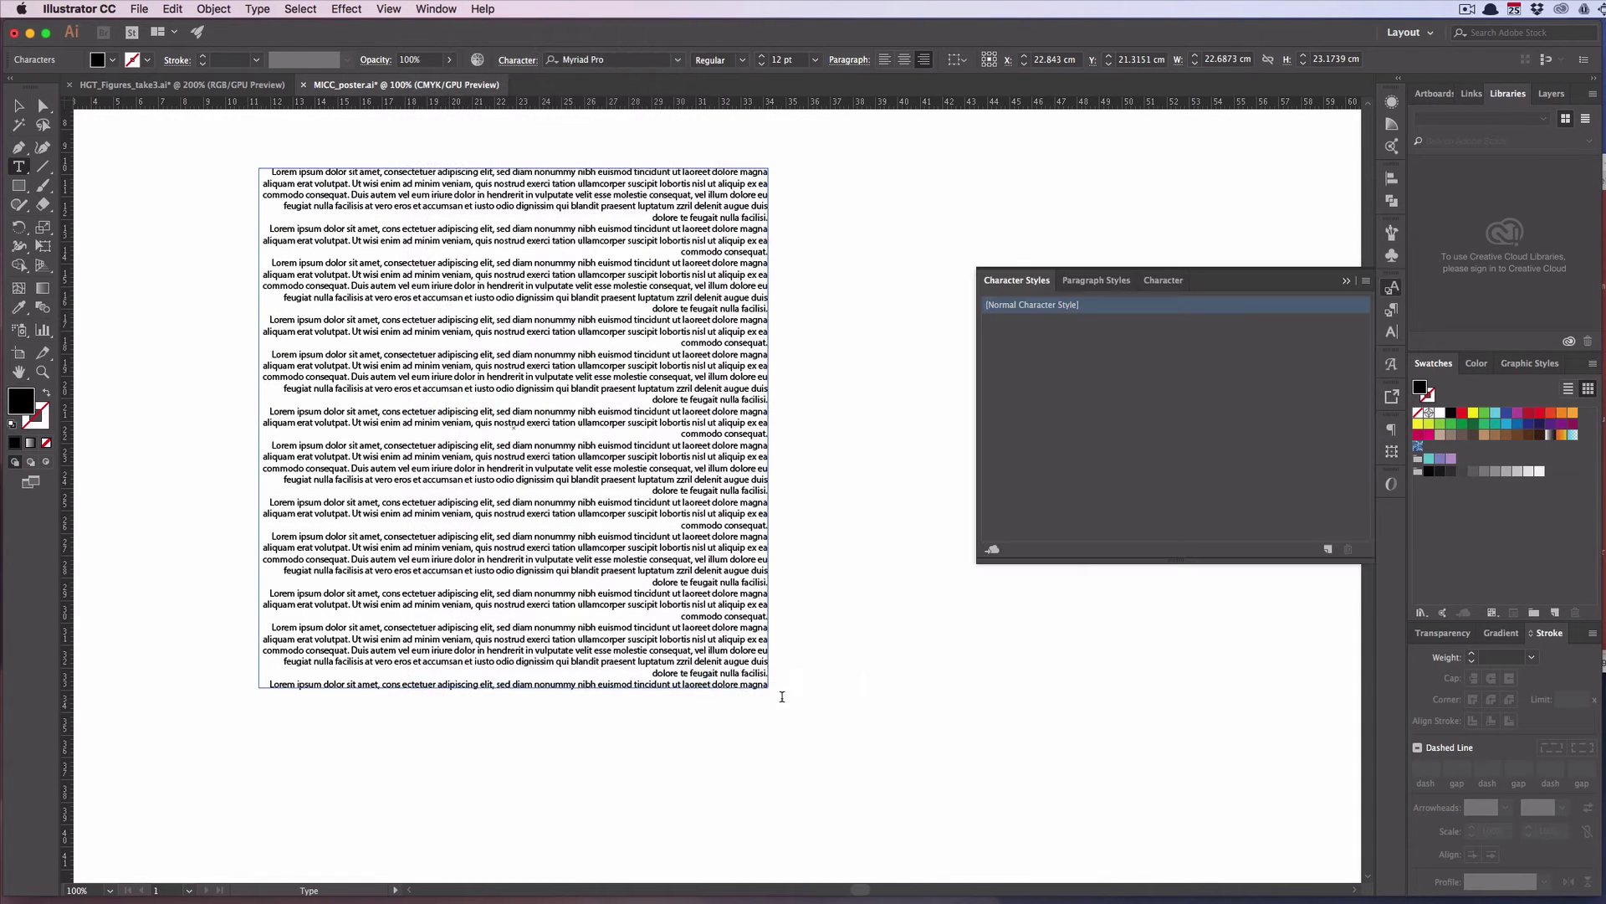
scroll(782, 697, down, 1)
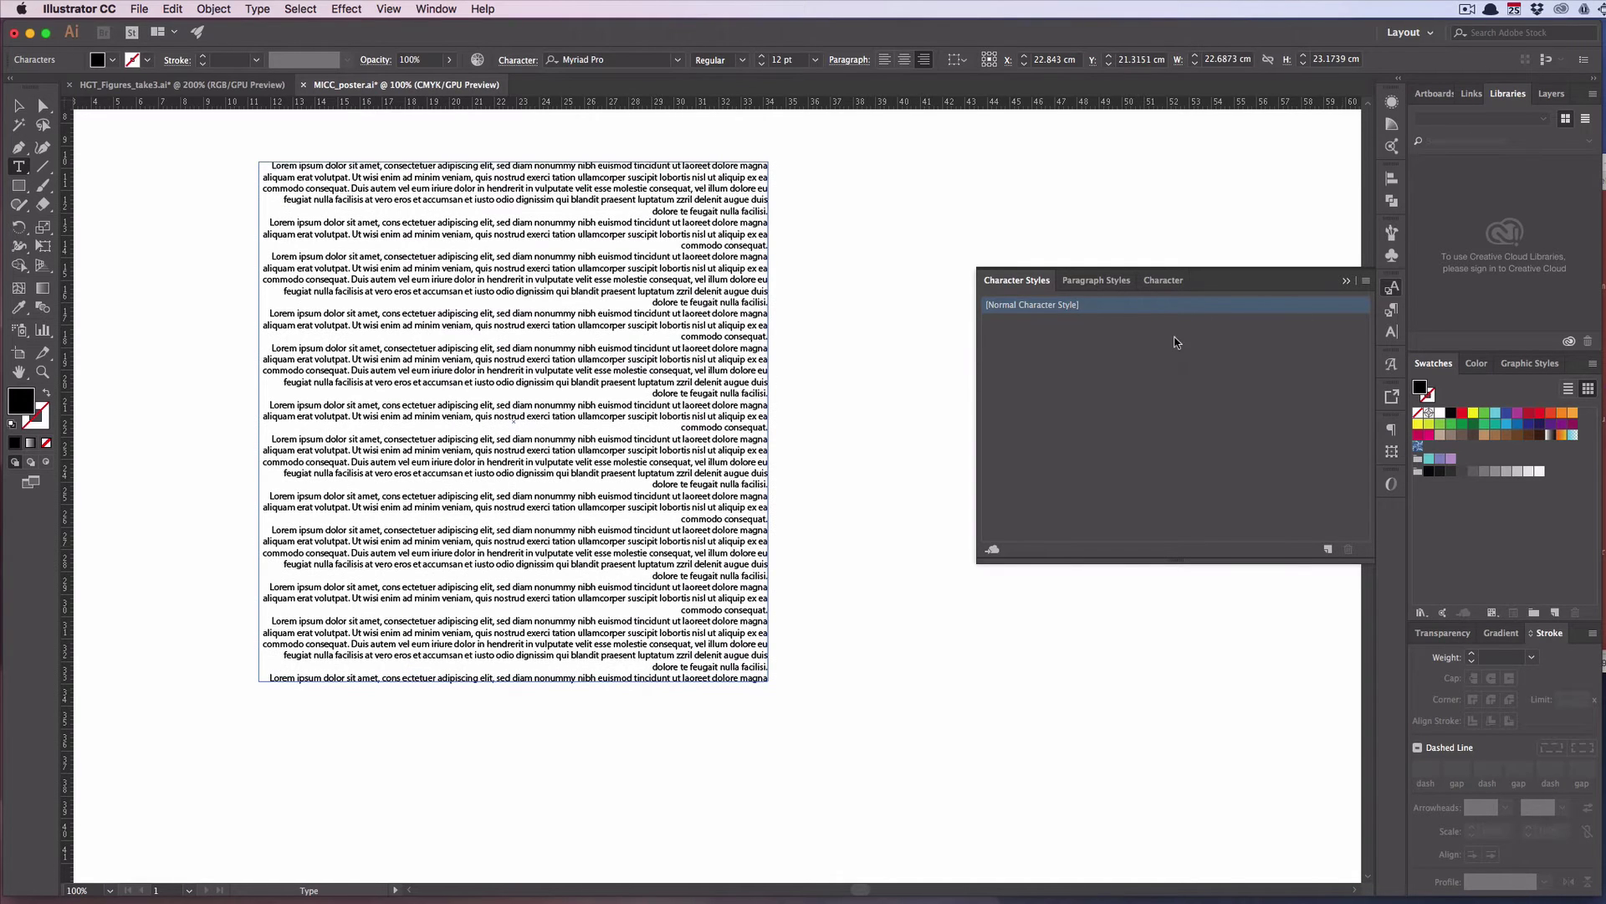
Open the [Normal Character Style] options and show its Basic Character Formats section
click(1028, 306)
drag(888, 352, 813, 268)
click(649, 320)
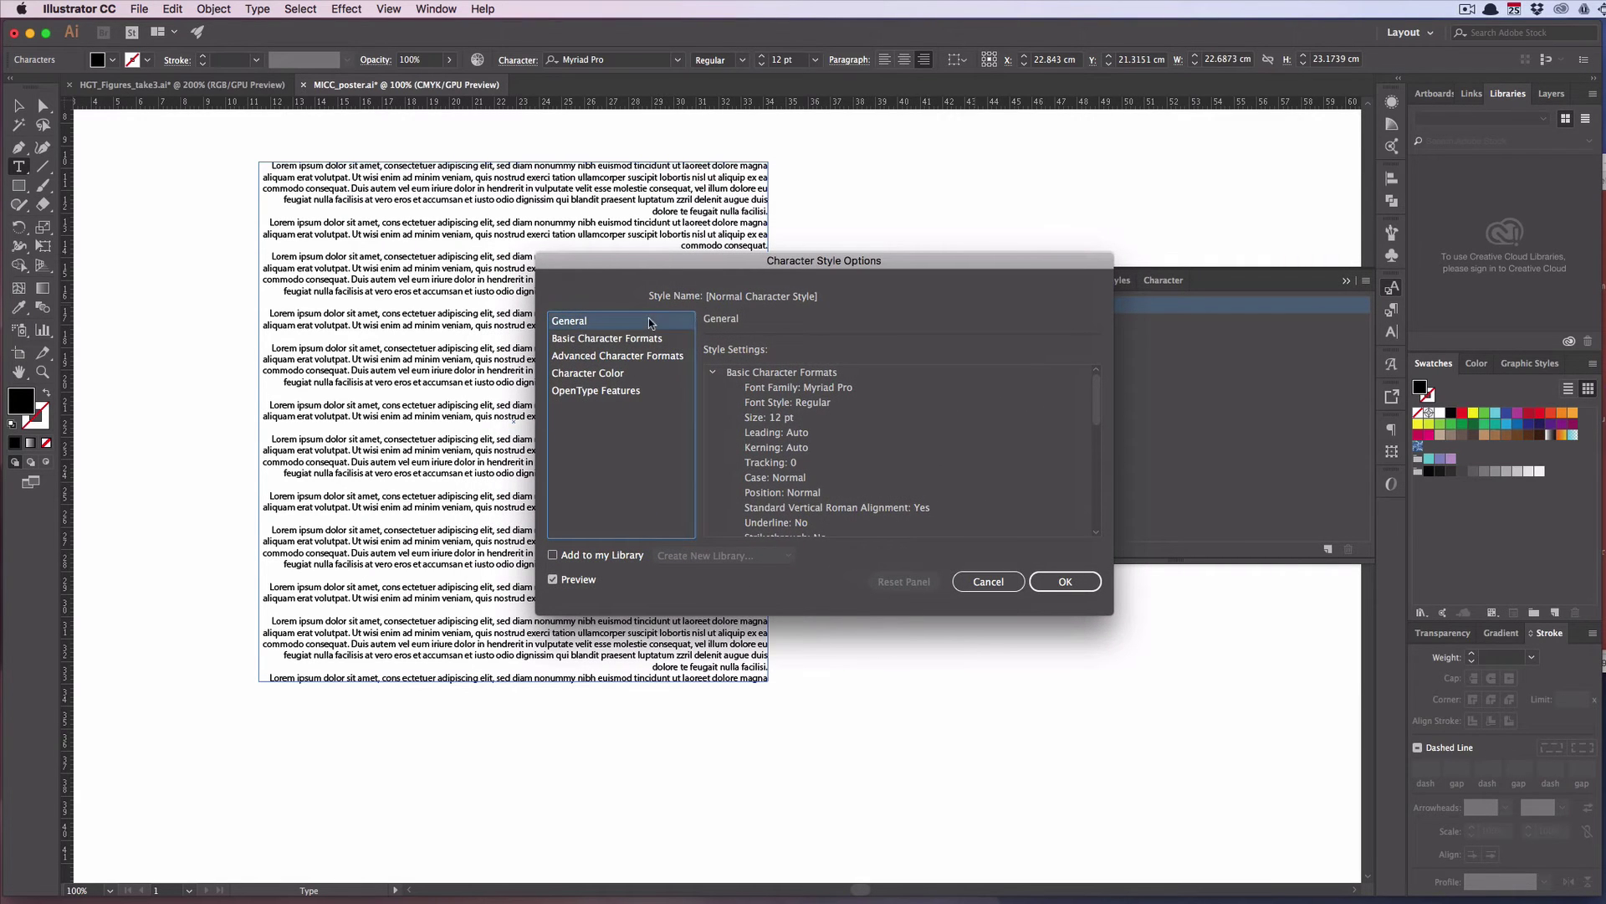
scroll(763, 413, down, 3)
scroll(765, 413, up, 3)
scroll(803, 492, down, 2)
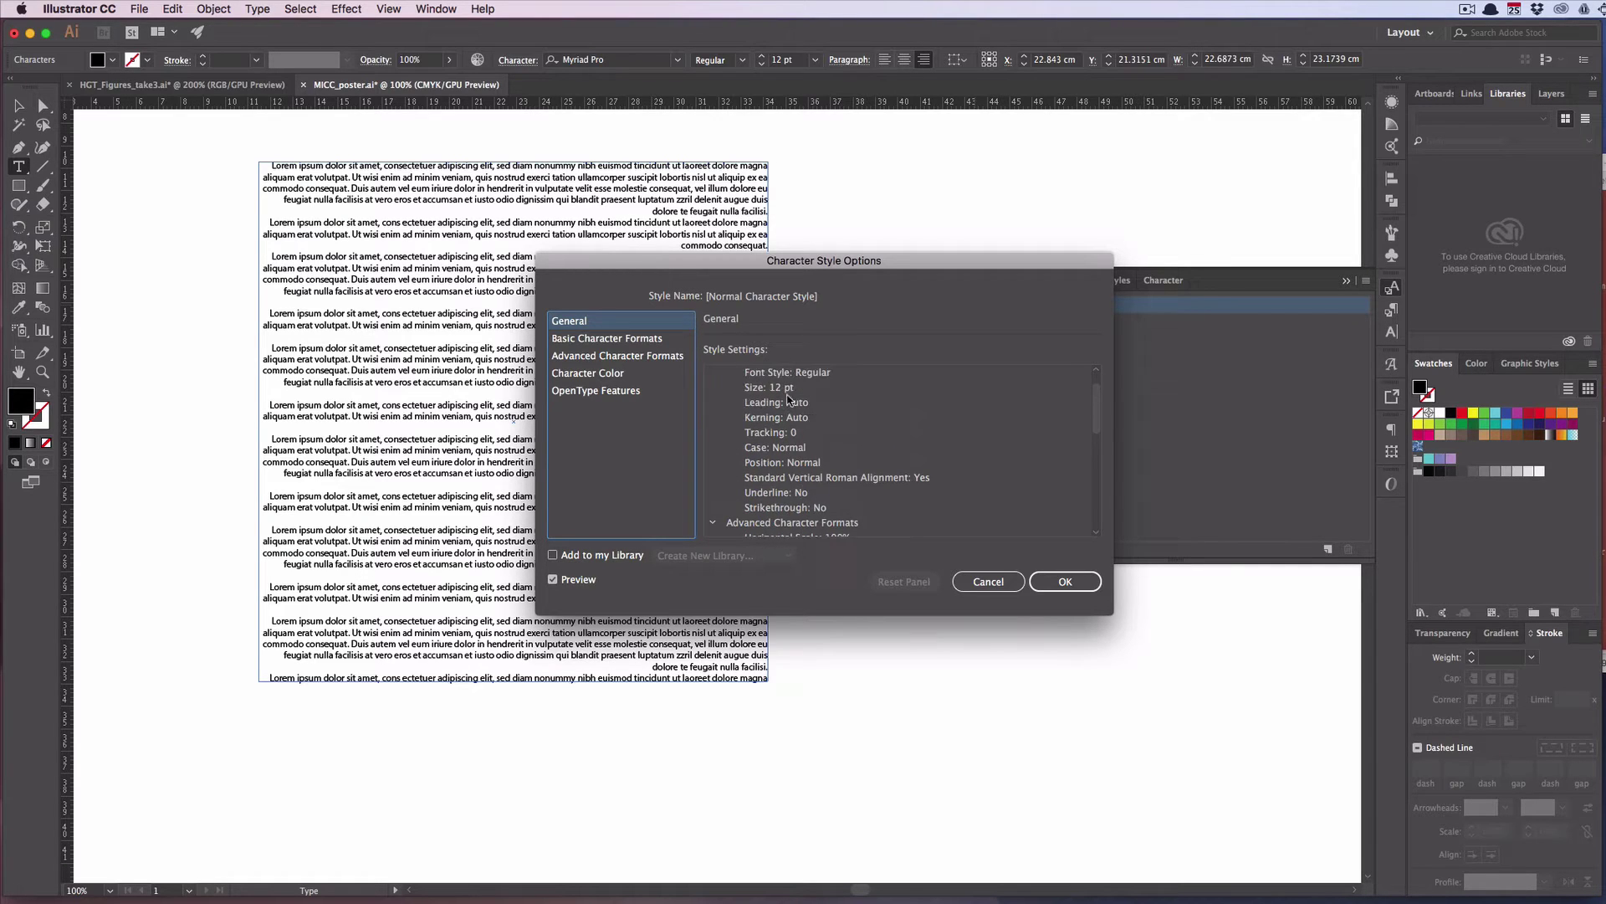
scroll(806, 464, up, 2)
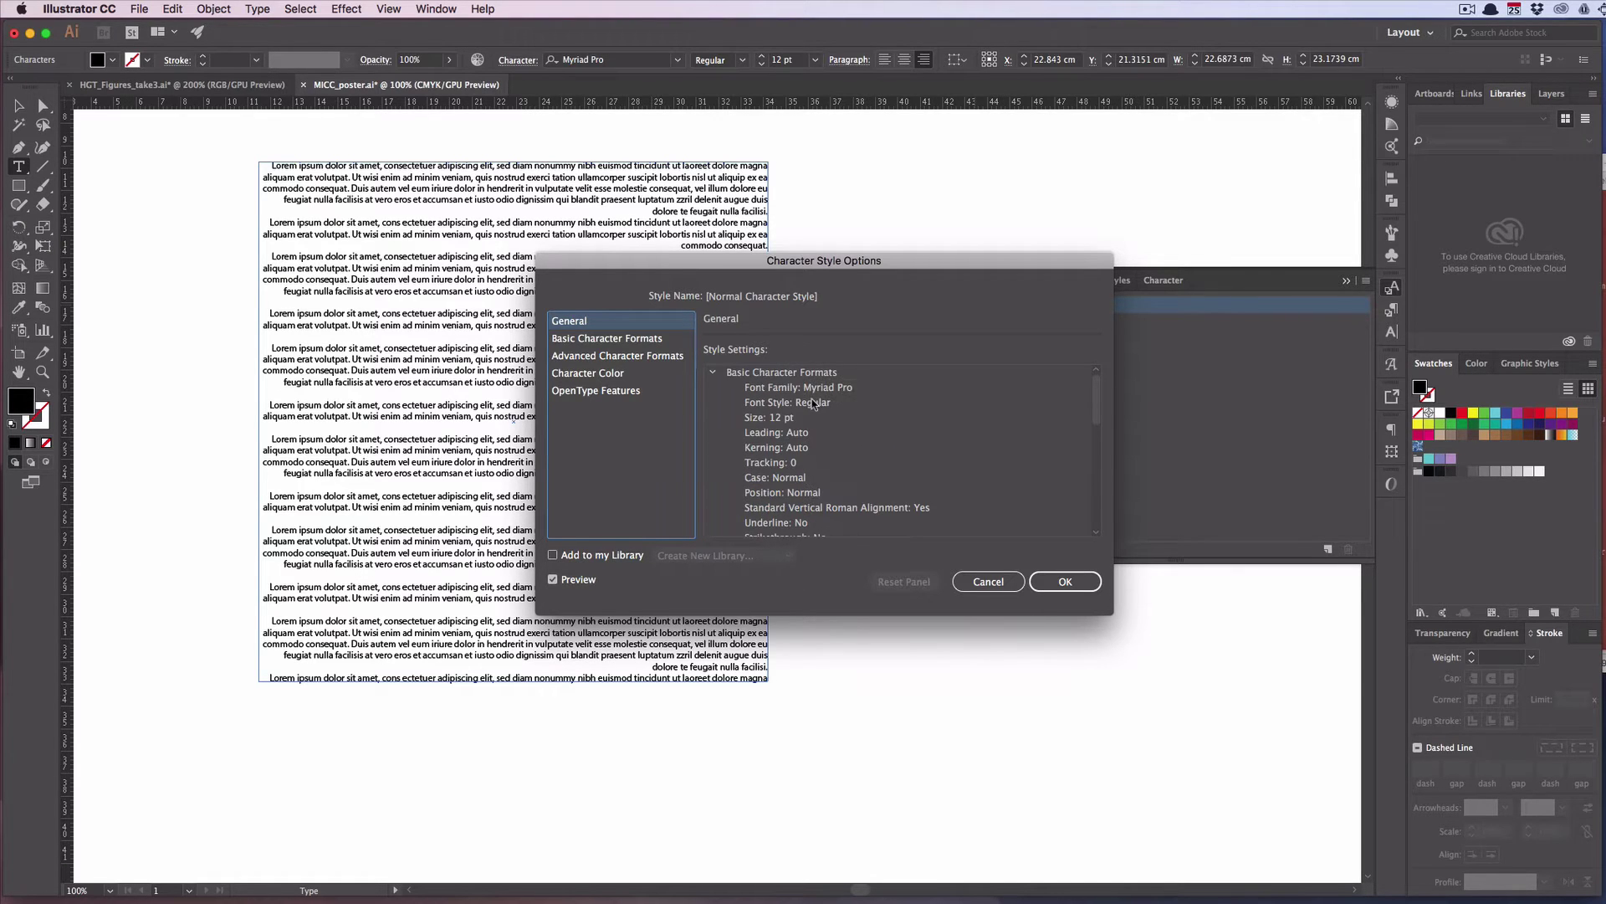
click(650, 338)
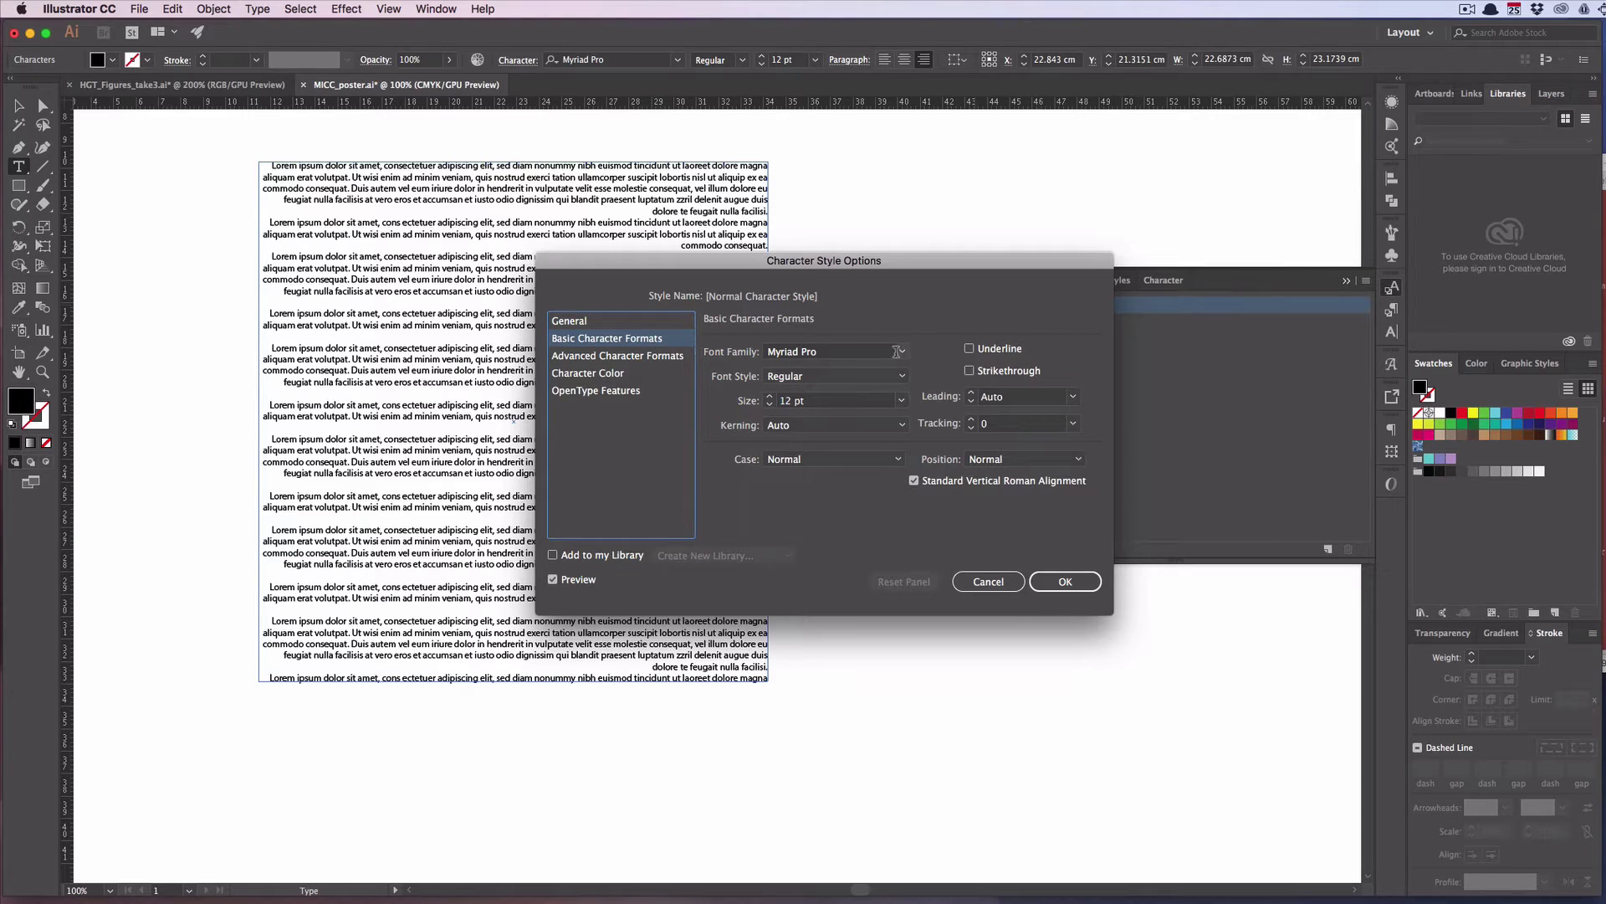
Set the style's font to Arial and size to 16 pt, and confirm with OK
click(845, 351)
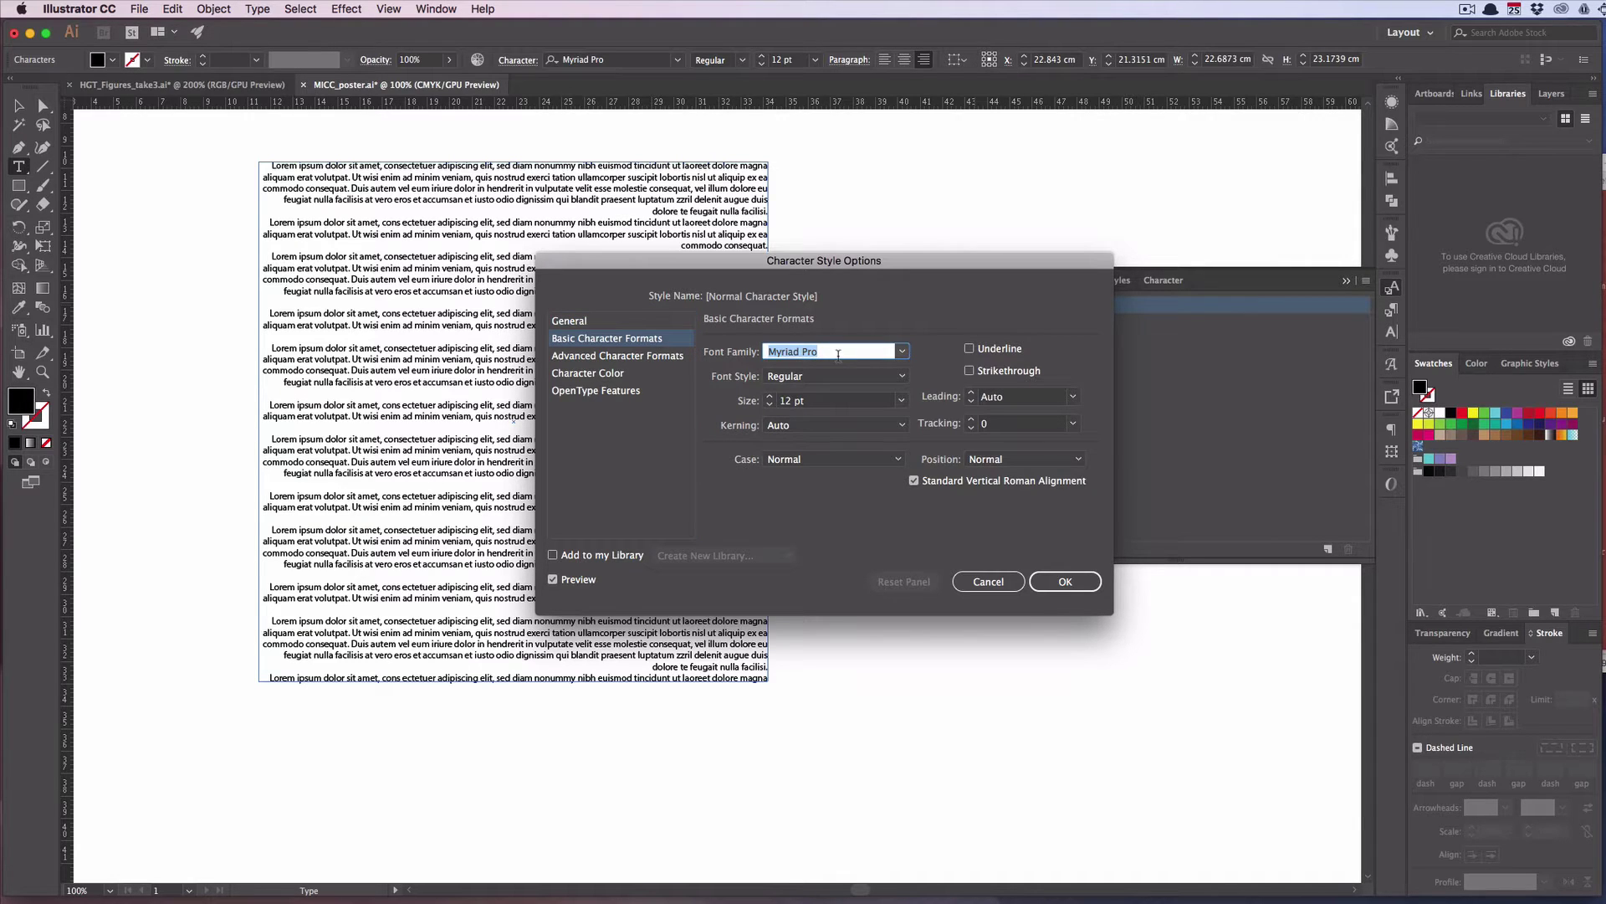
text(Arial)
click(902, 400)
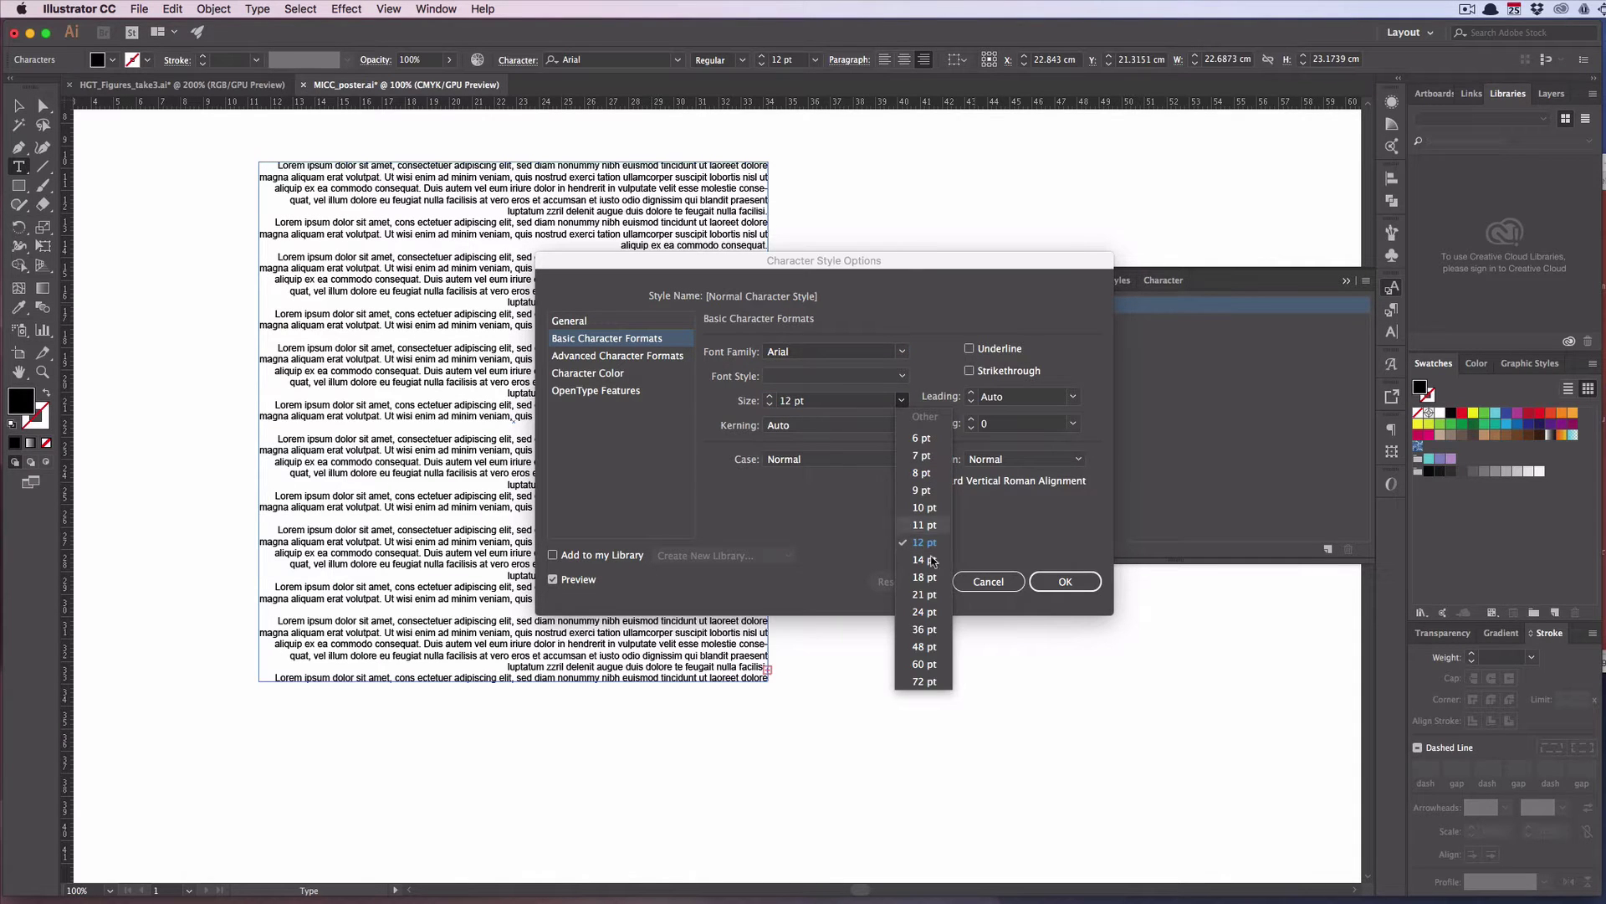
click(784, 400)
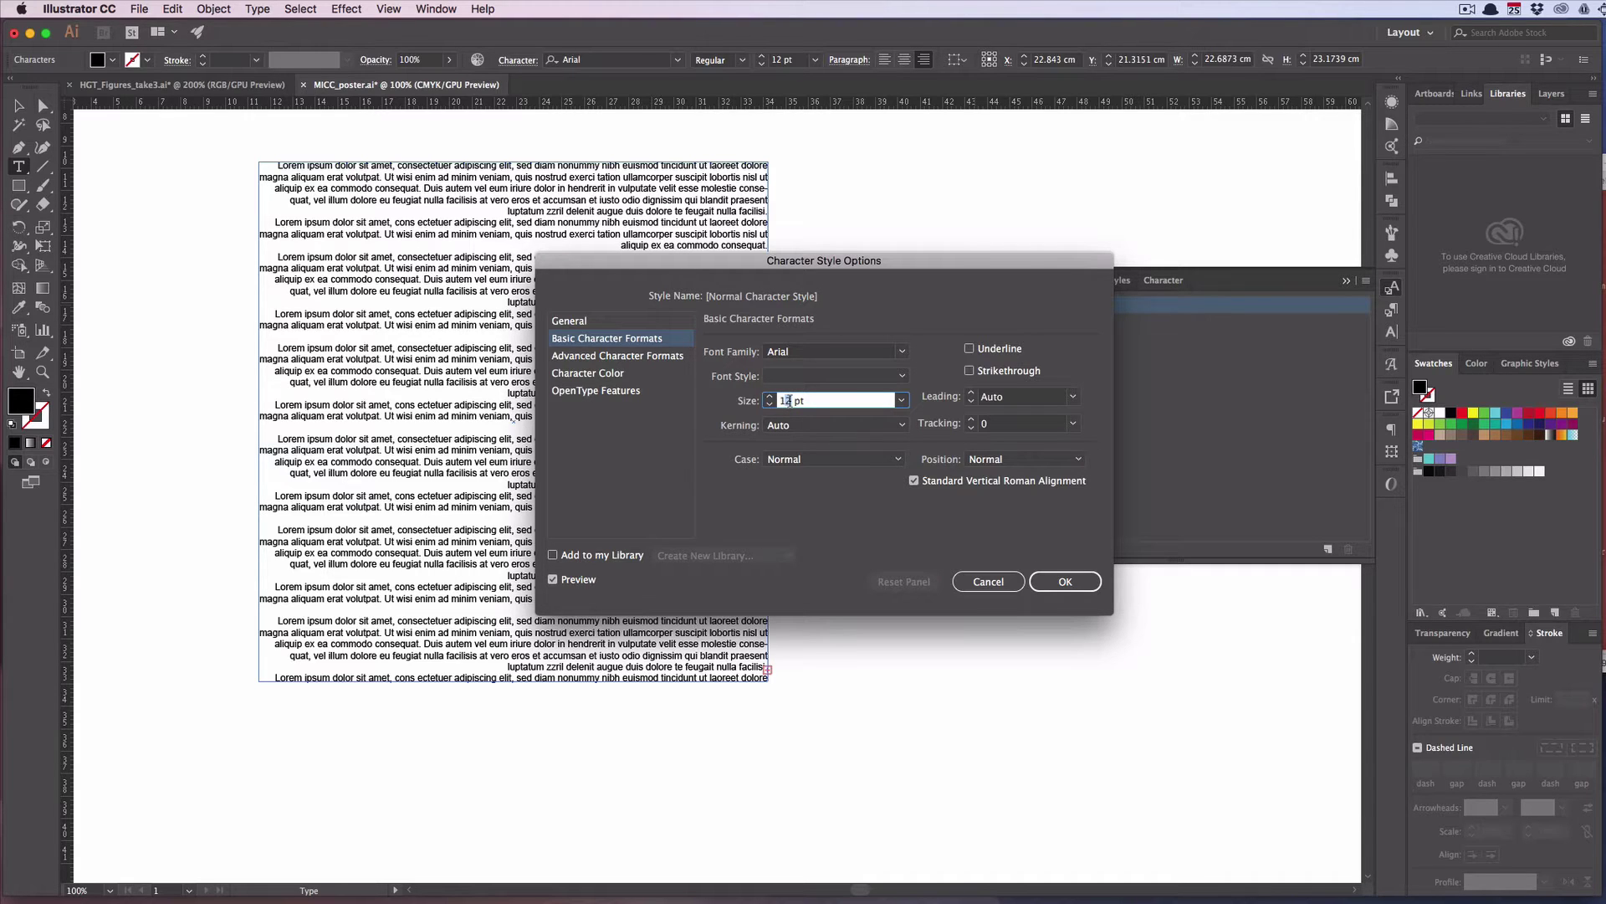
key(BackSpace)
text(6)
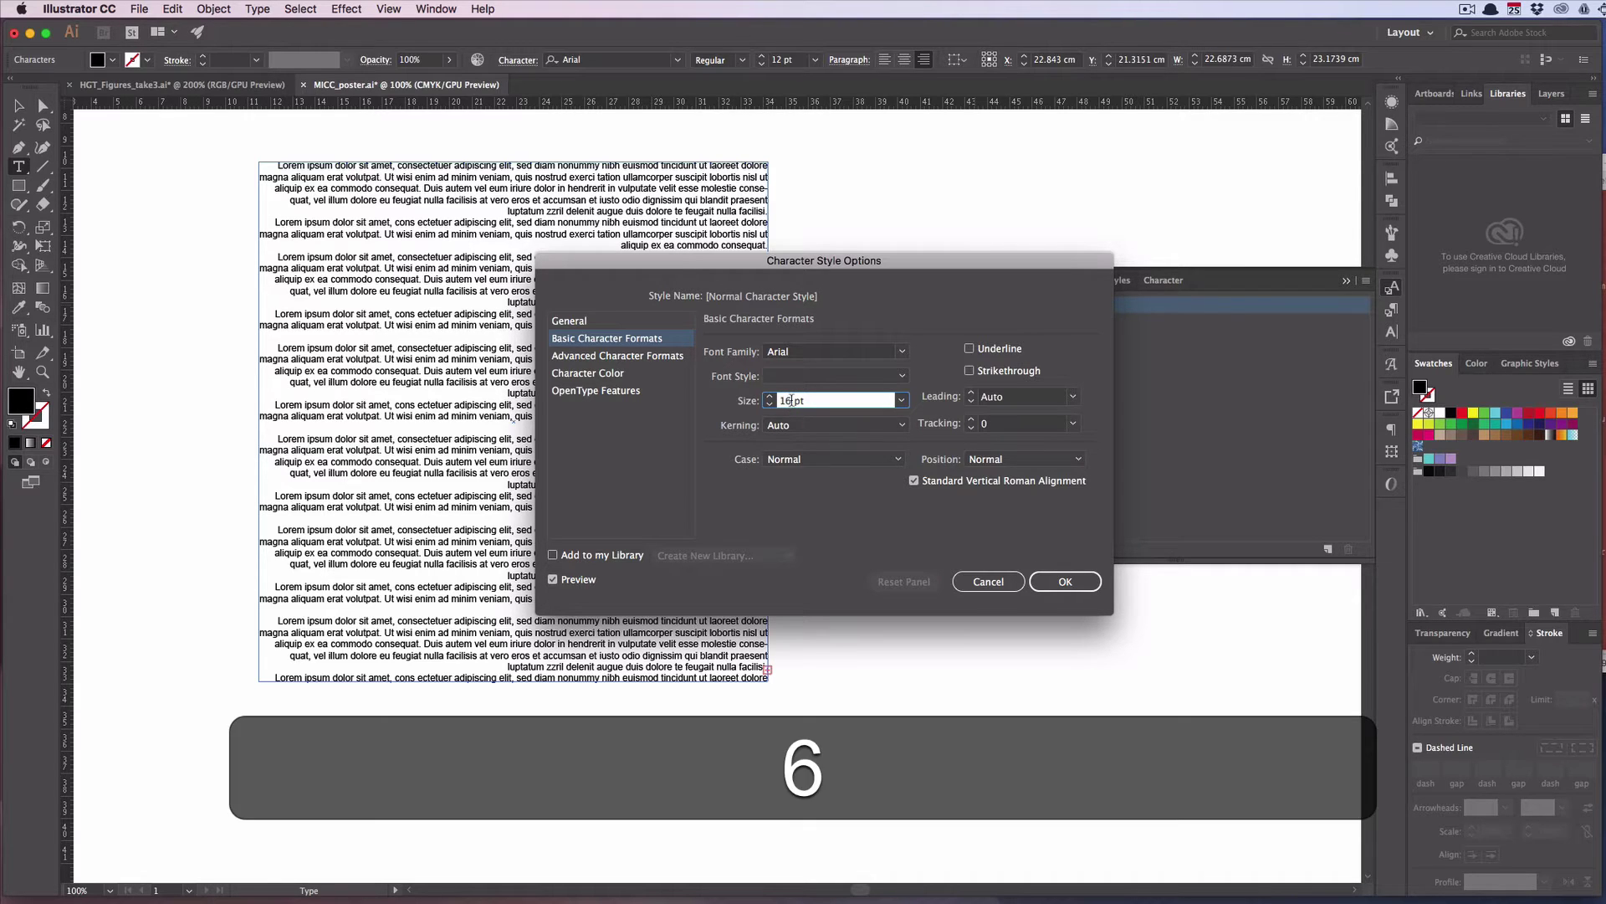
click(1062, 581)
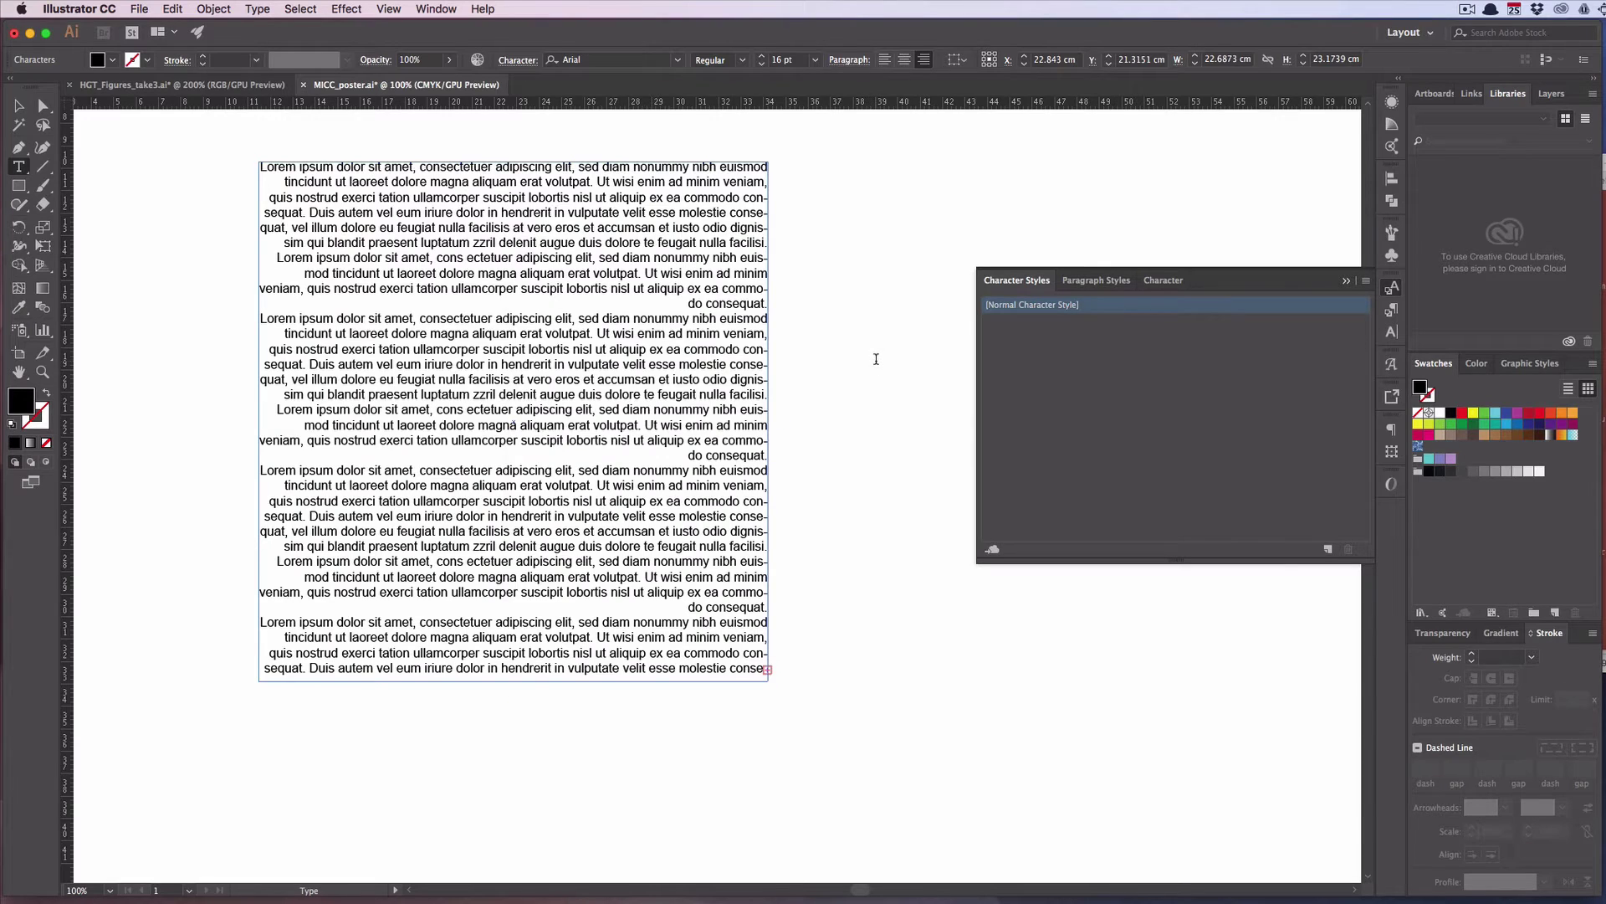
Fit the artboard in the window and copy the abstract paragraph from Google Docs
key(super+0)
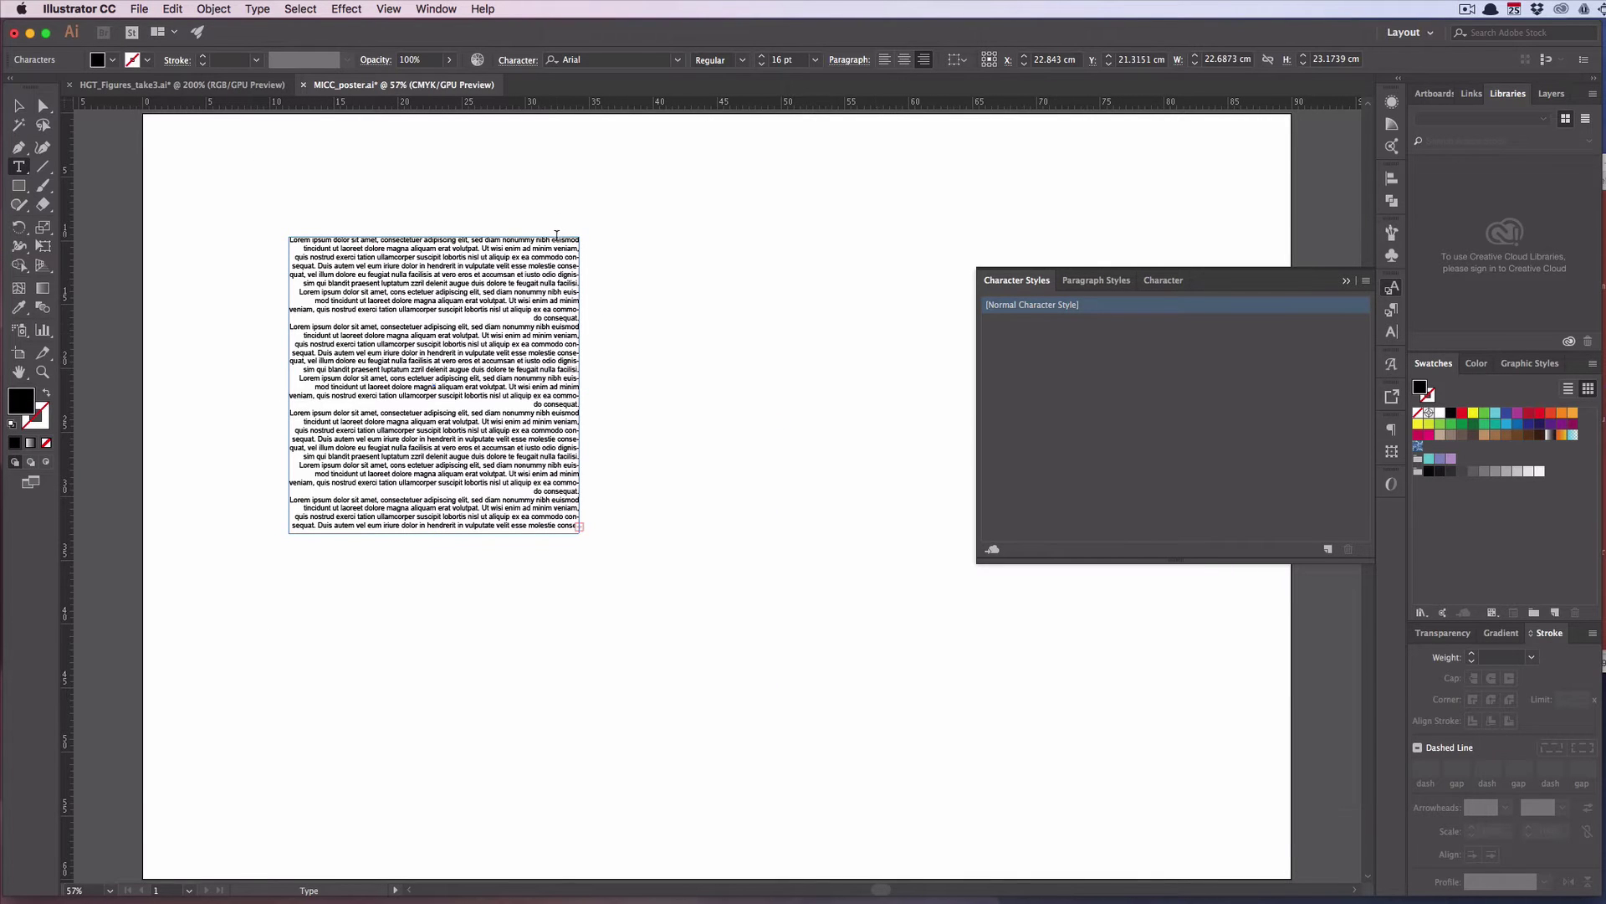
scroll(599, 268, up, 3)
scroll(657, 248, down, 5)
key(super+Tab)
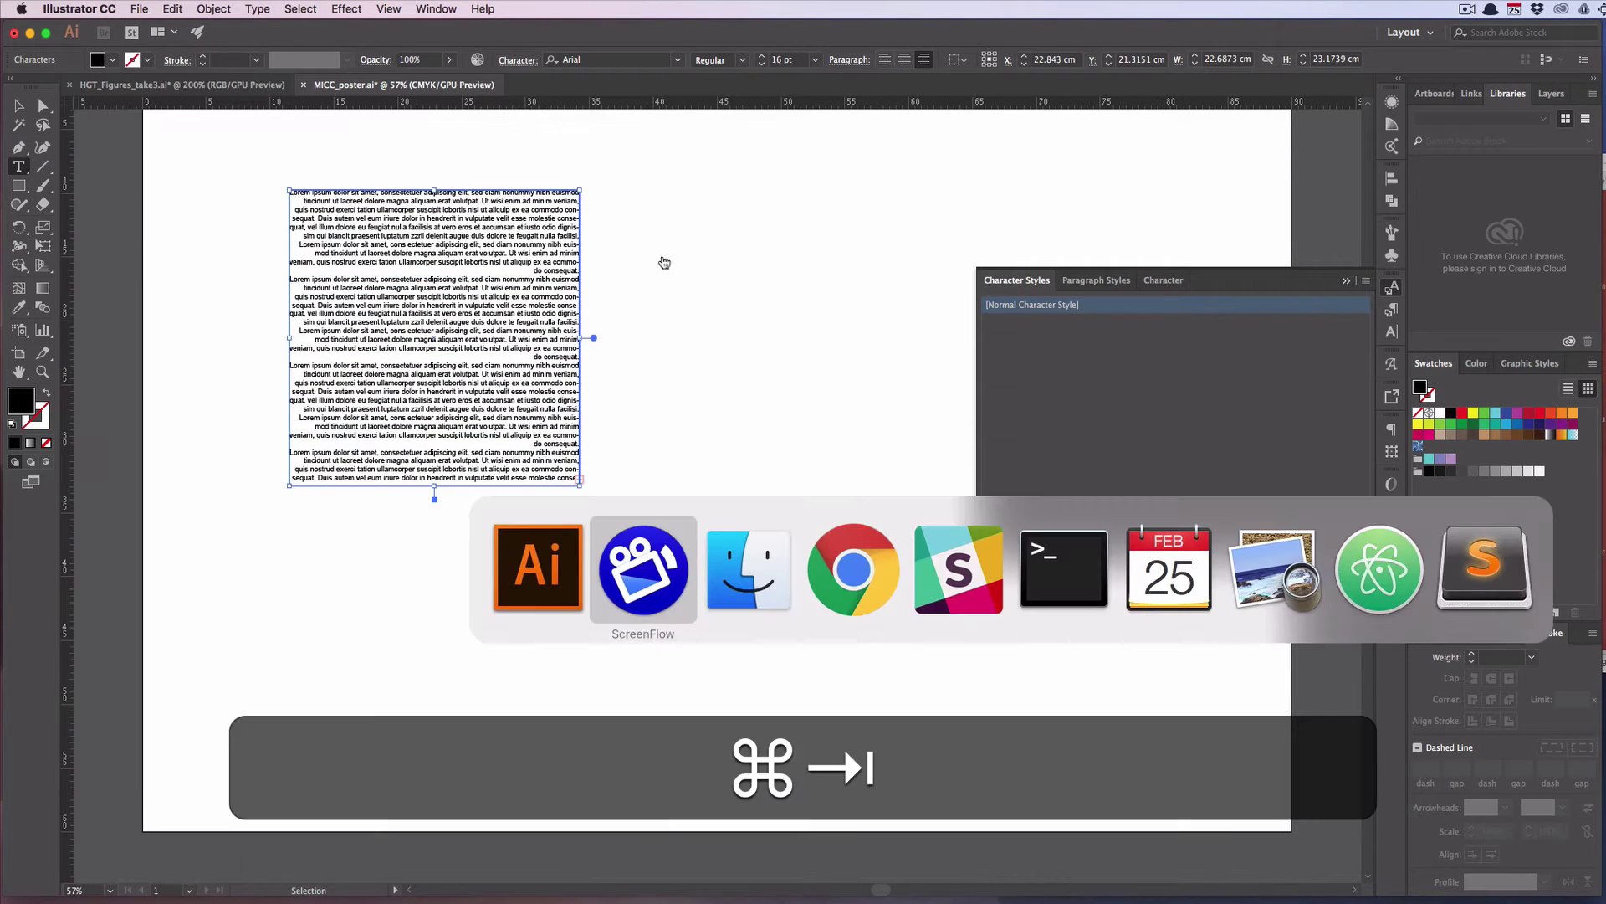
click(860, 588)
drag(450, 450, 631, 621)
Replace all the frame's Lorem ipsum text with the pasted horizontal gene transfer abstract
key(super+Tab)
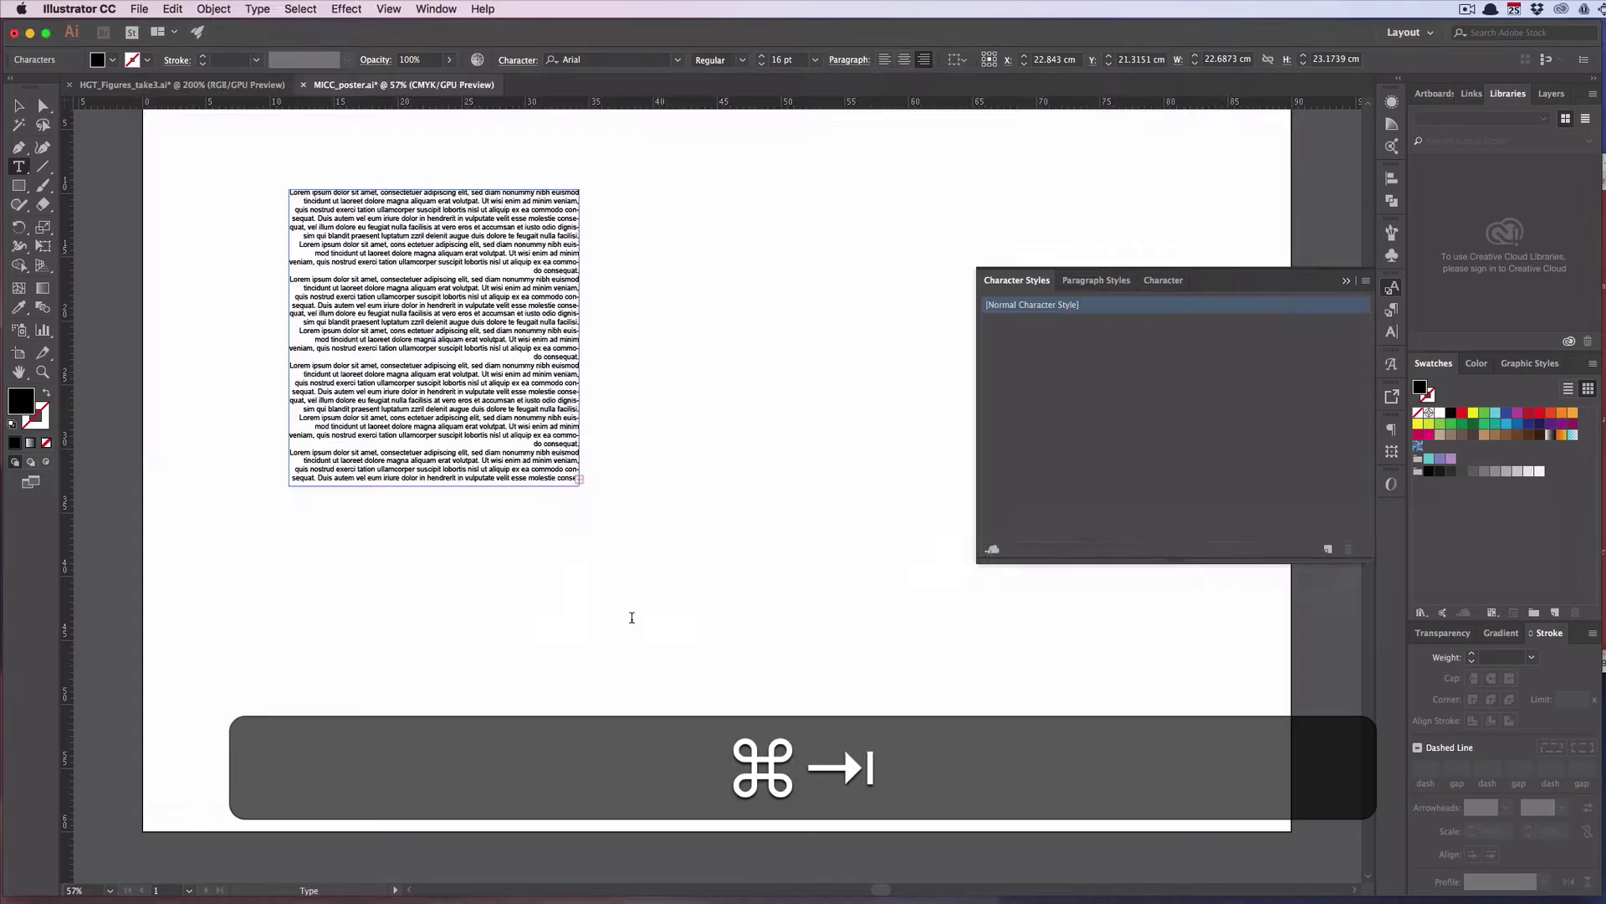
click(366, 232)
key(super+a)
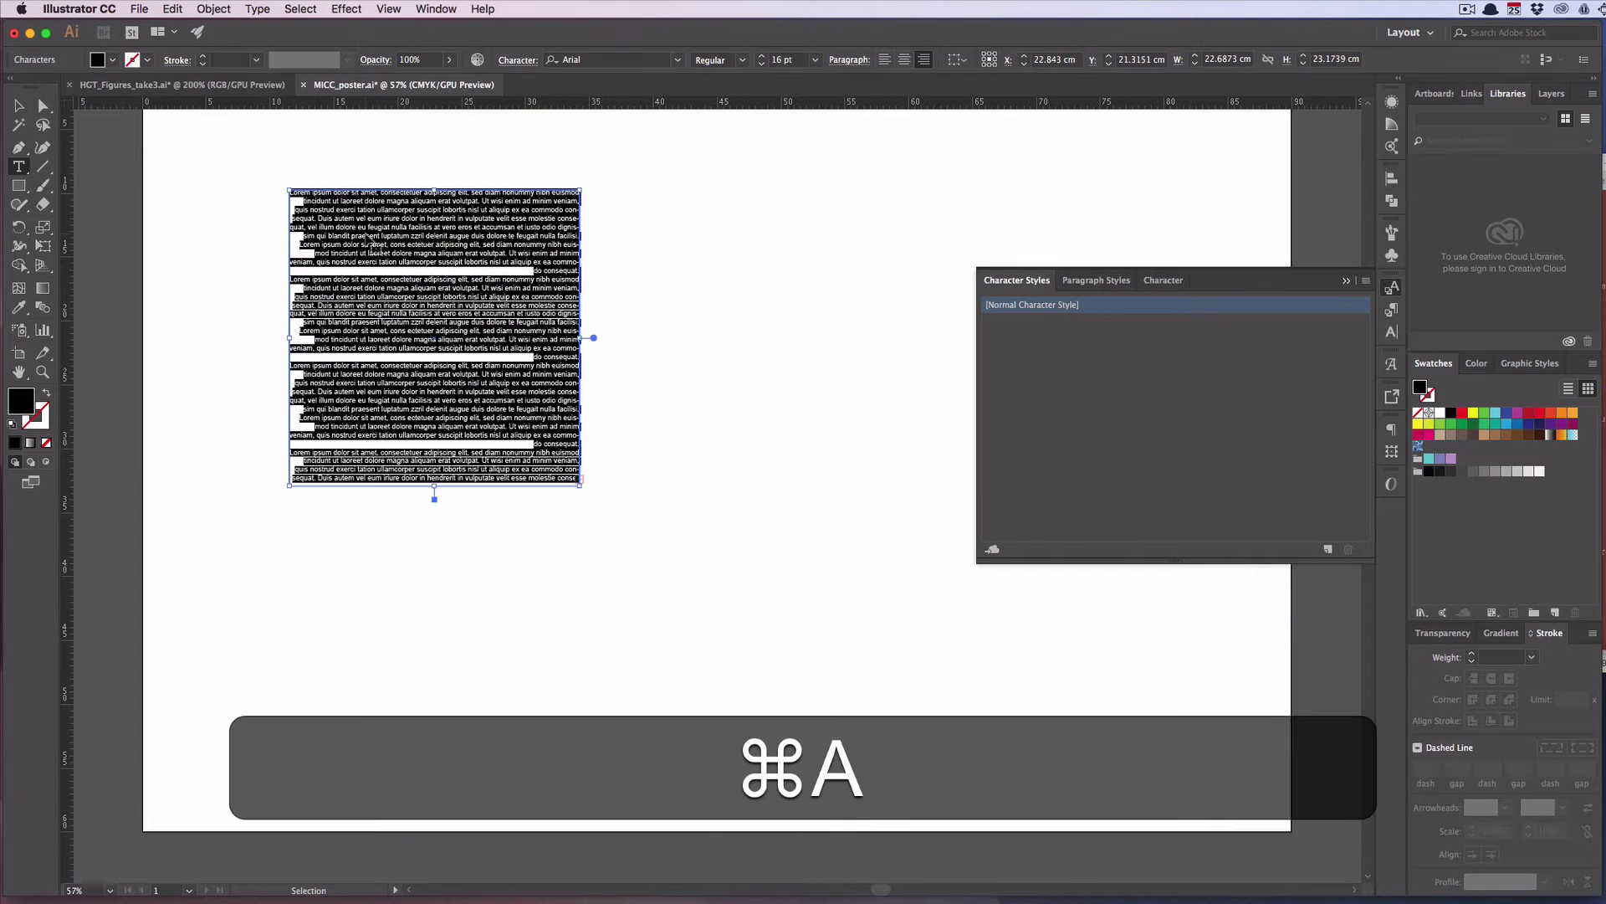
text(Acquisition of genes through horizontal gene transfer (HGT) allows microbes to rapidly gain new capabilities and adapt to new or changing environments. Identifying widespread HGT regions within multispecies microbiomes can pinpoint the molecular mechanisms that play key roles in microbiome assembly. We sought to identify horizontally transferred genes within a model microbiome, the cheese rind. Comparing 31 newly-sequenced and 134 previously sequenced bacterial isolates from cheese rinds, we identified over 200 putative horizontally transferred genomic regions containing 4,733844 protein coding genes. The largest of these regions are enriched for genes involved in siderophore acquisition, and are widely distributed in cheese rinds in both Europe and the US. These results suggest that horizontal gene transfer (HGT) is prevalent in cheese rind microbiomes, and the identification of genes that are frequently transferred in a particular environment may provide insight into the selective forces shaping microbial communities.)
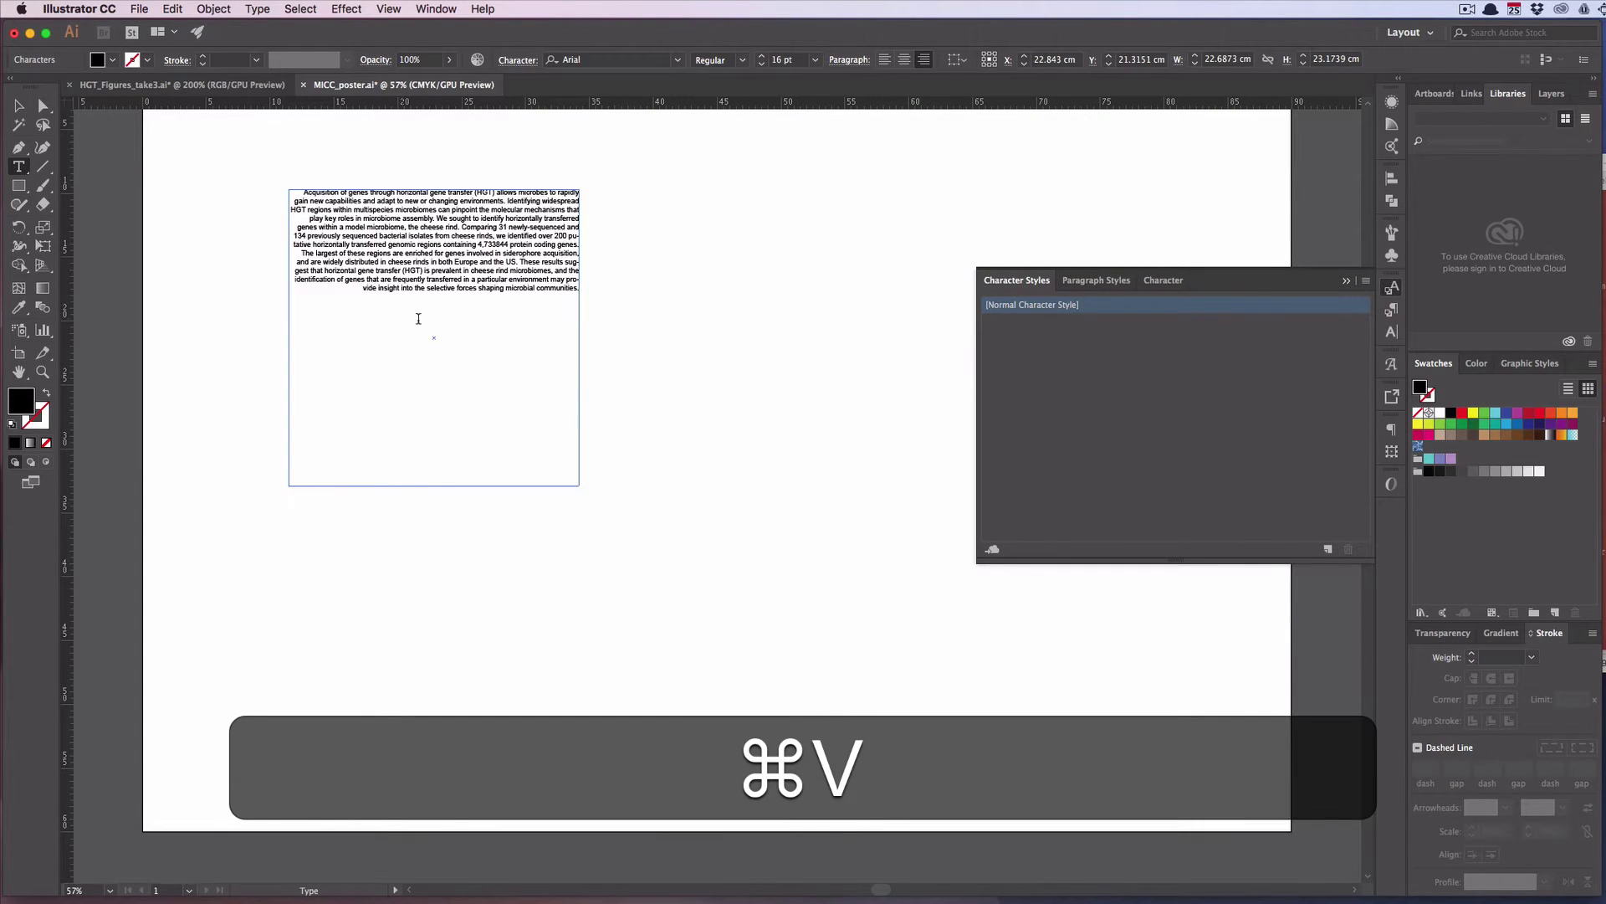
scroll(403, 299, up, 3)
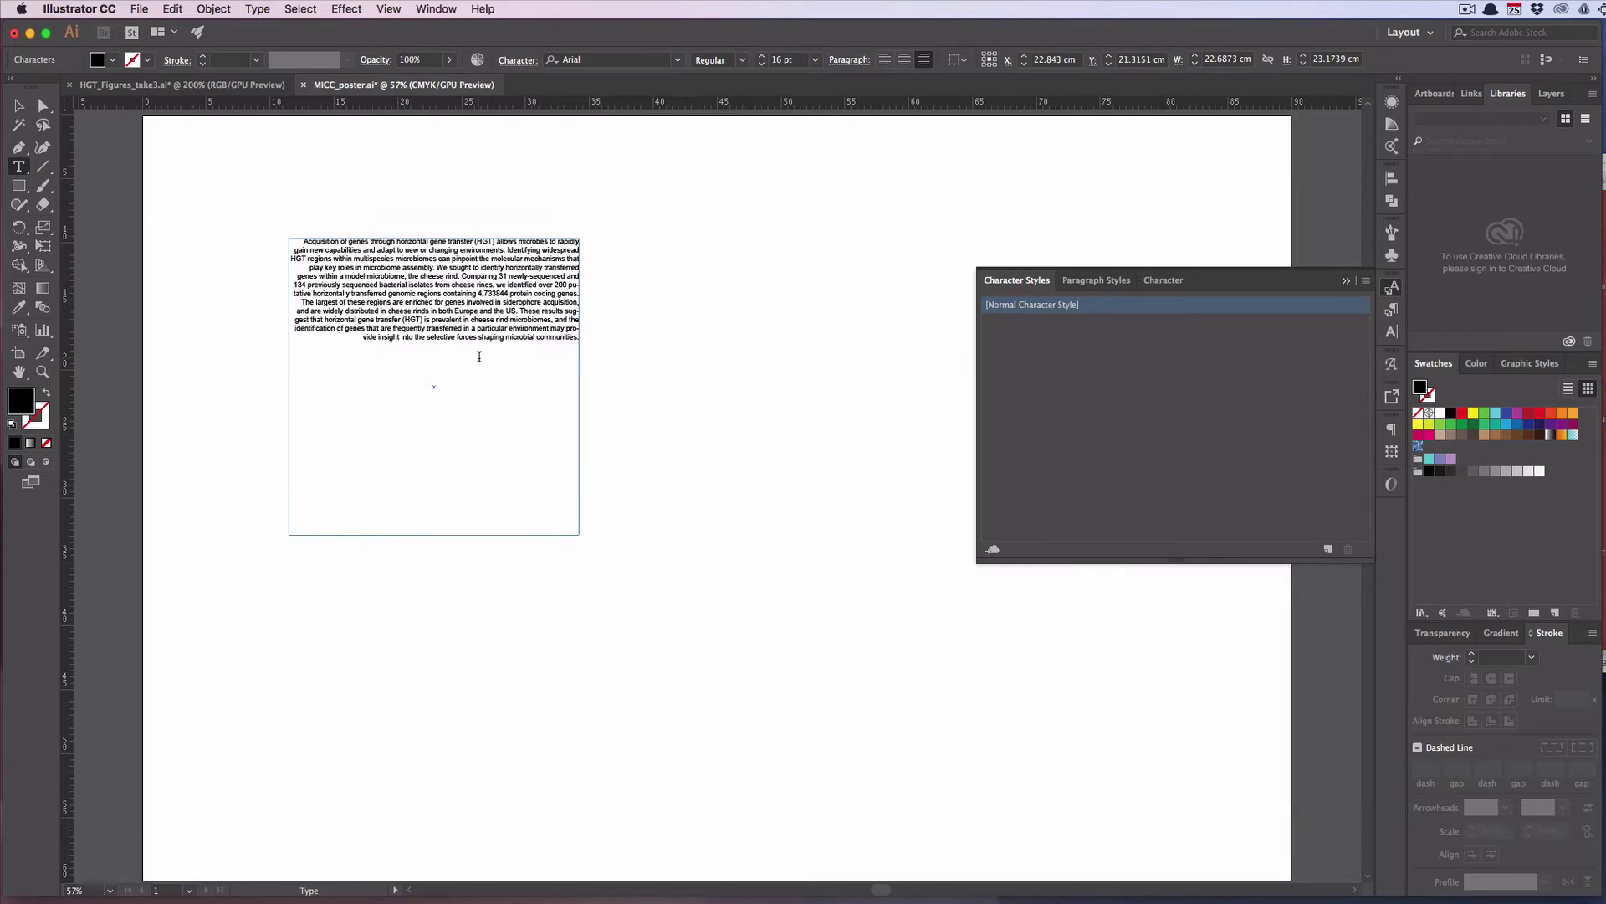
scroll(431, 272, down, 1)
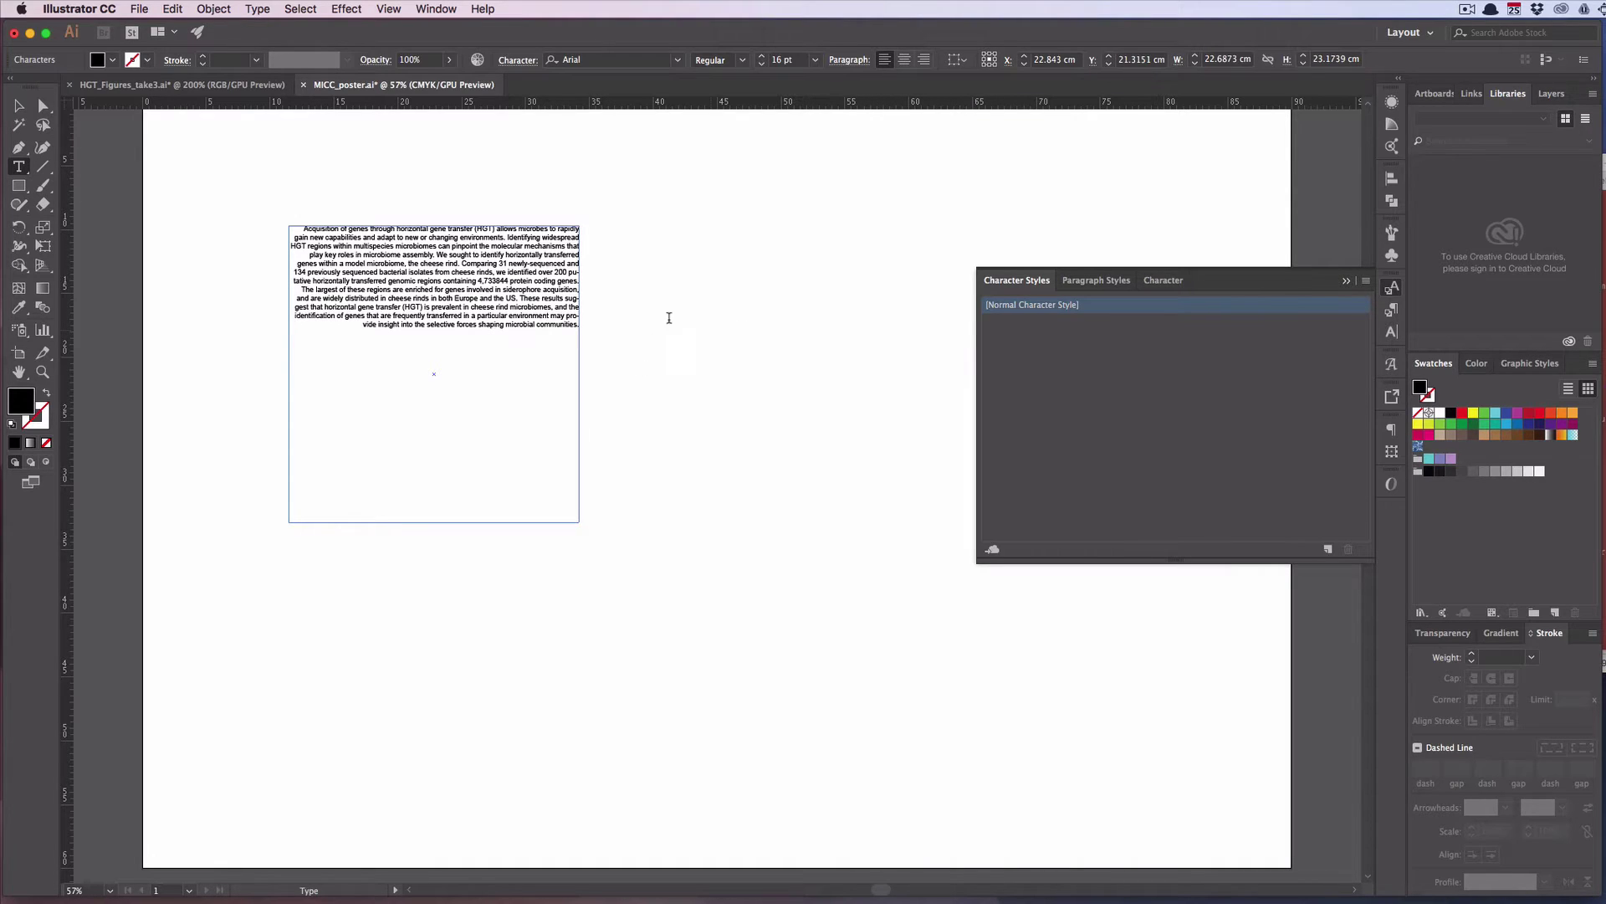
Left-align the abstract paragraph and reselect its text frame
key(Escape)
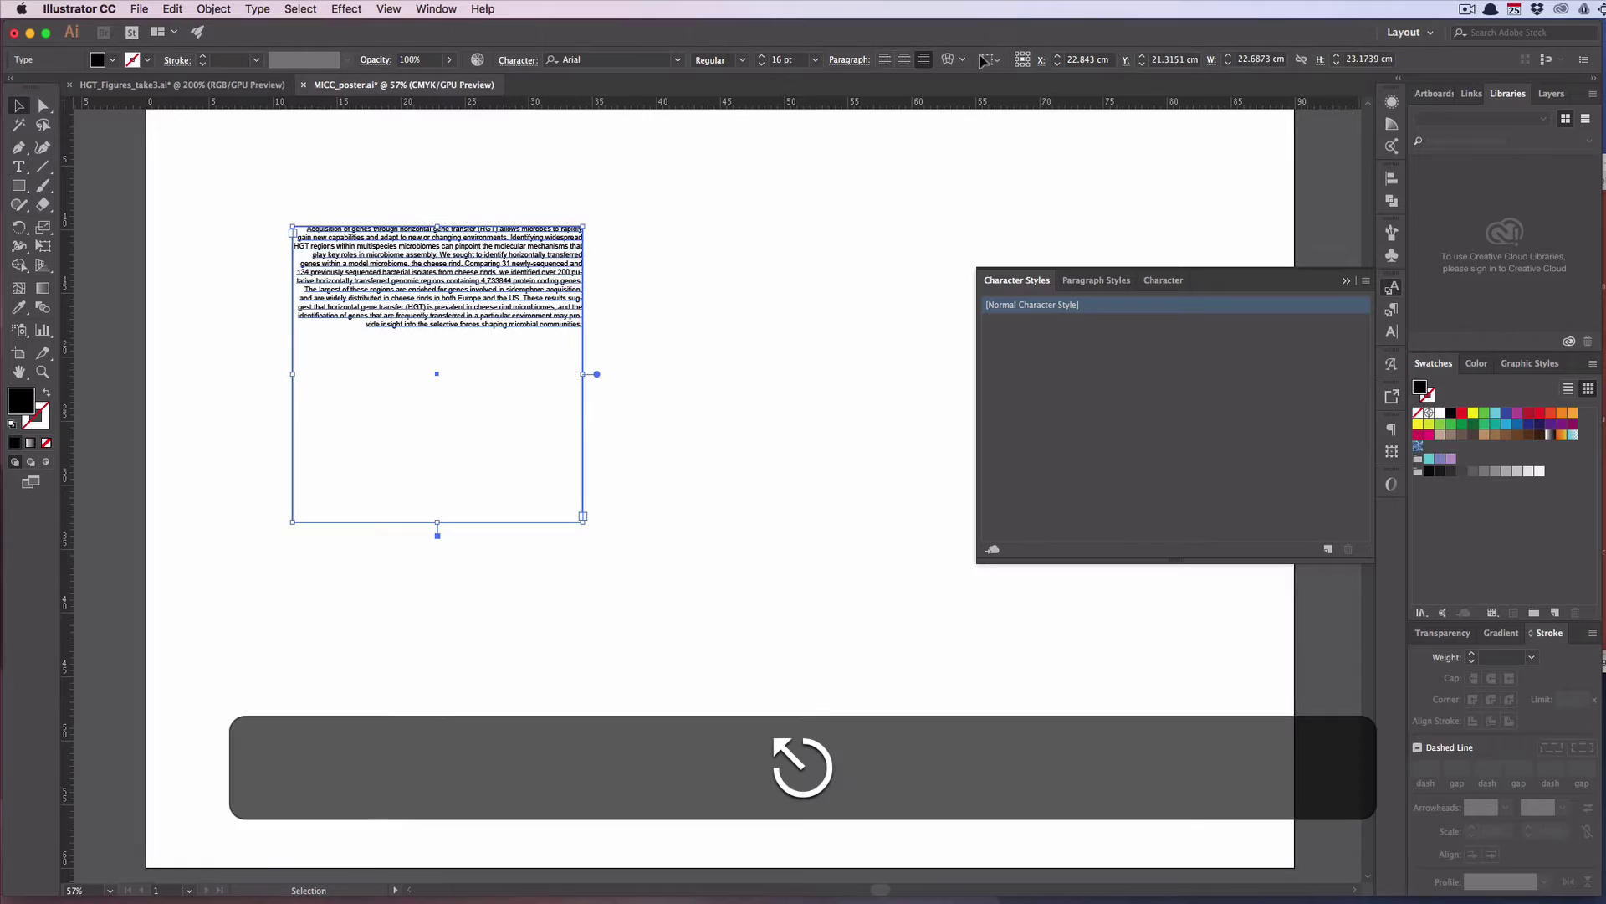
click(883, 64)
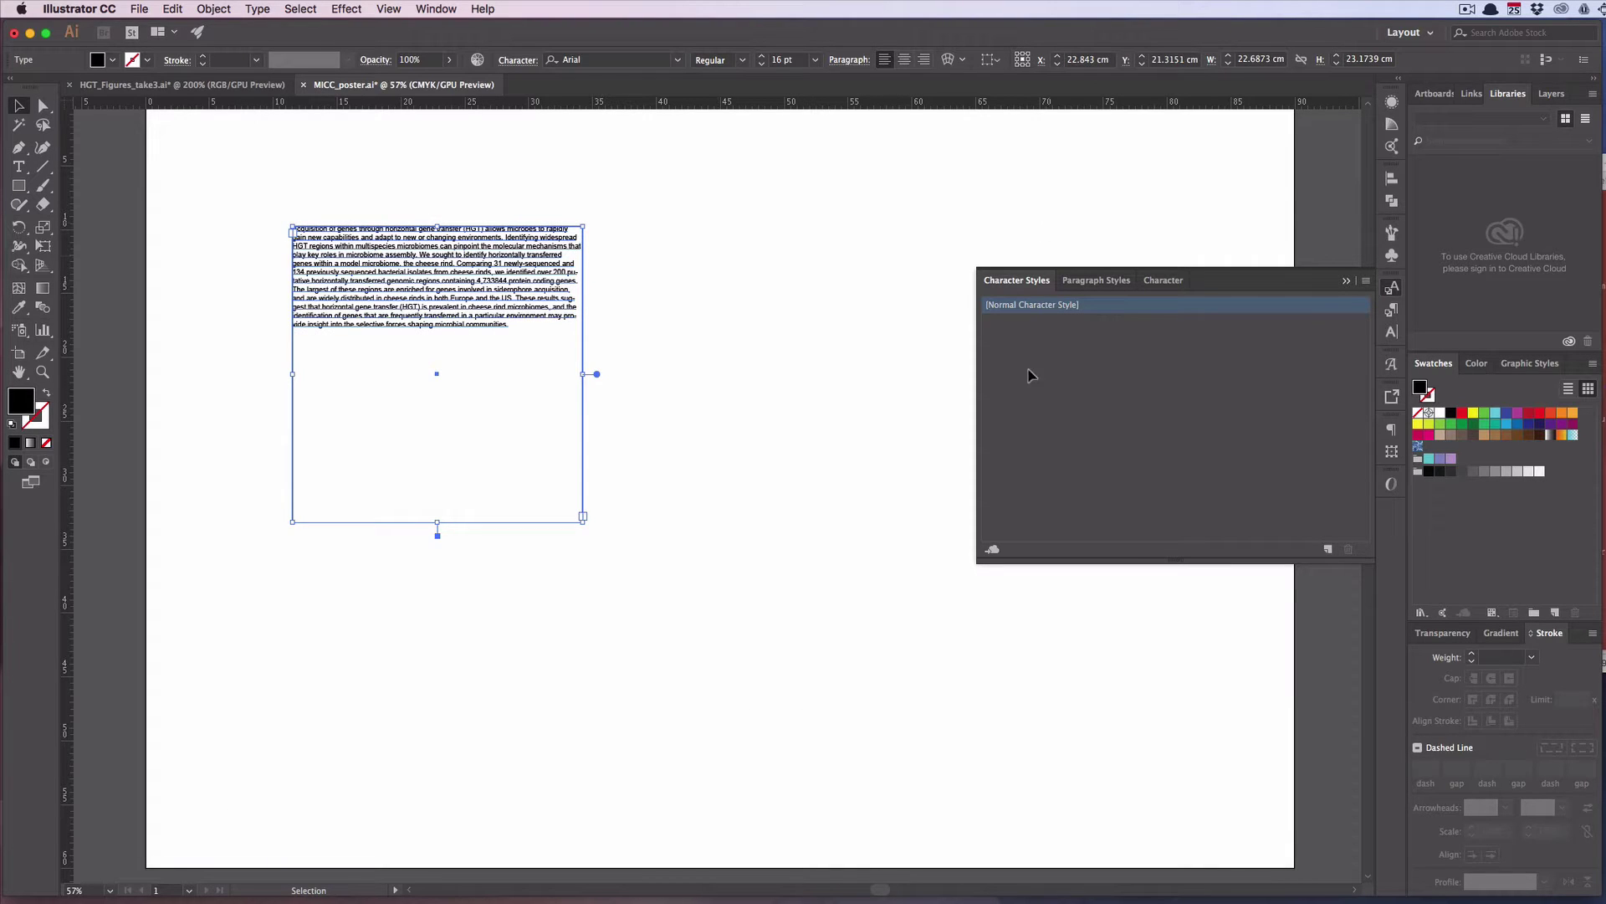
click(753, 335)
click(497, 303)
Shrink and narrow the abstract frame, move it left, and draw a rectangle below it
drag(583, 516, 517, 393)
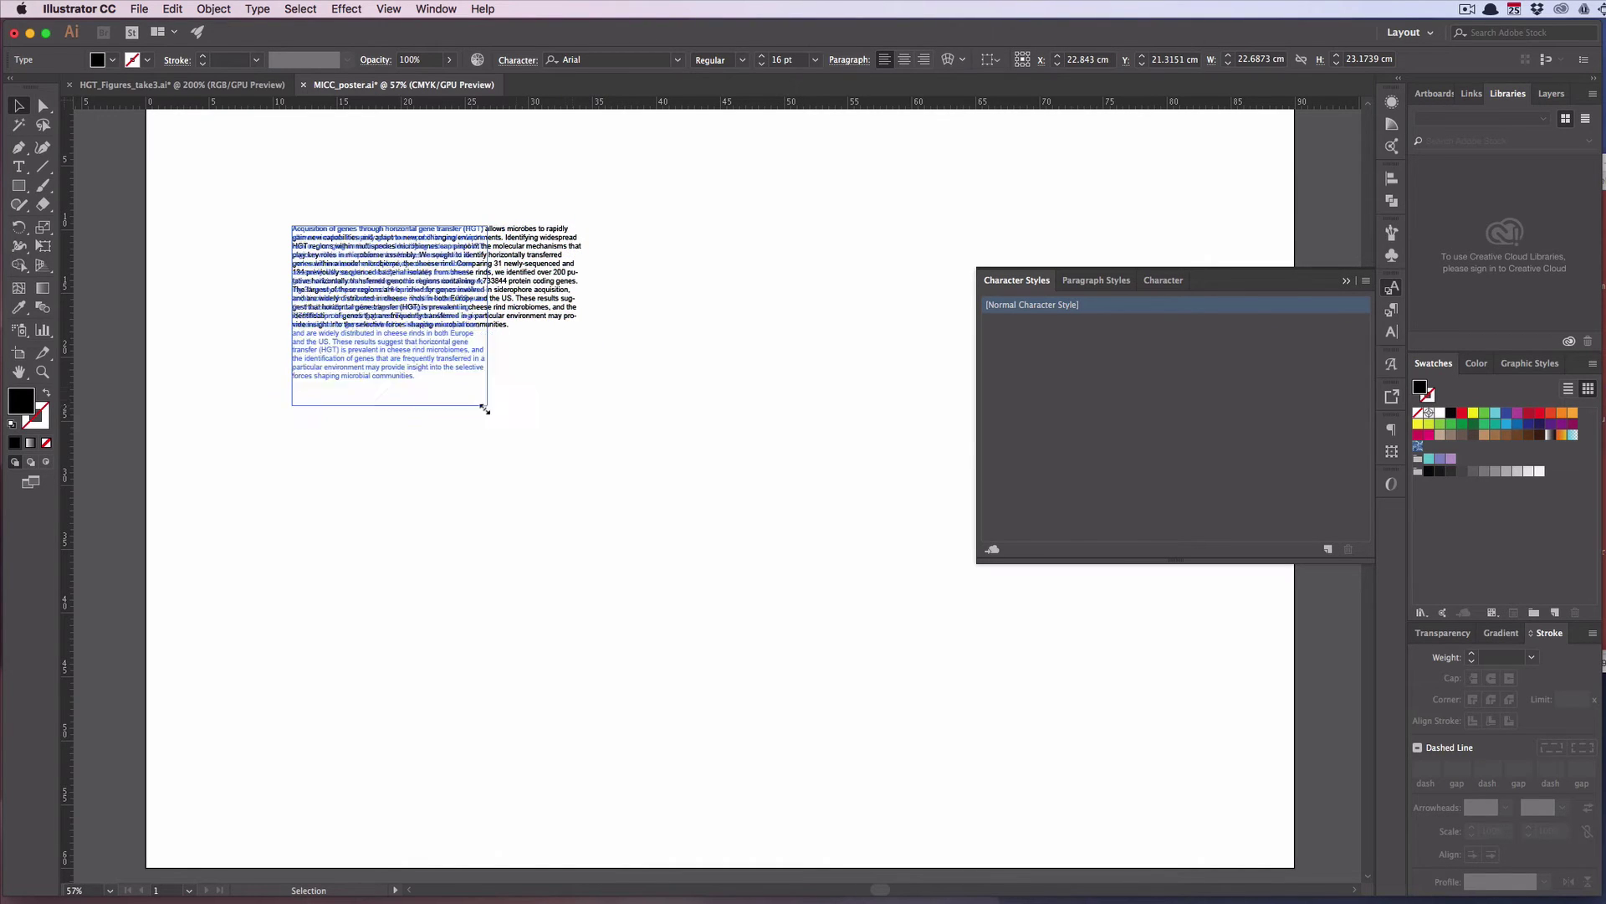
mouse_move(486, 410)
mouse_down()
mouse_move(466, 423)
mouse_move(498, 425)
mouse_up()
drag(498, 268, 424, 254)
scroll(554, 234, up, 2)
click(538, 405)
scroll(538, 404, down, 6)
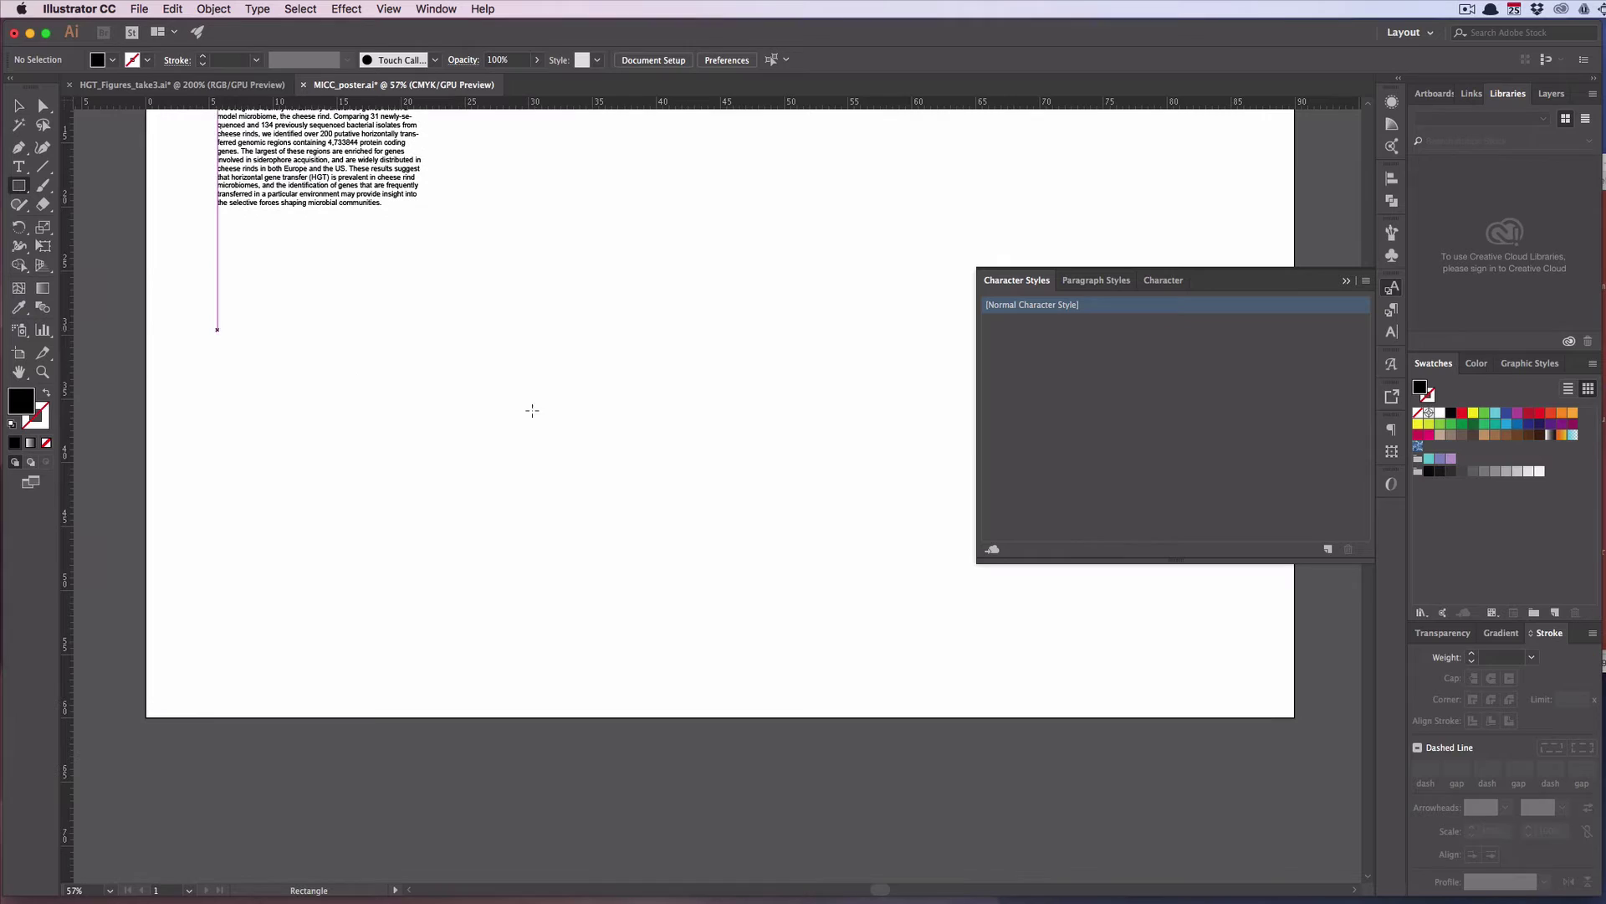
click(18, 185)
drag(213, 334, 423, 568)
Undo the rectangle and create a Lorem ipsum placeholder text frame below the abstract
key(super+z)
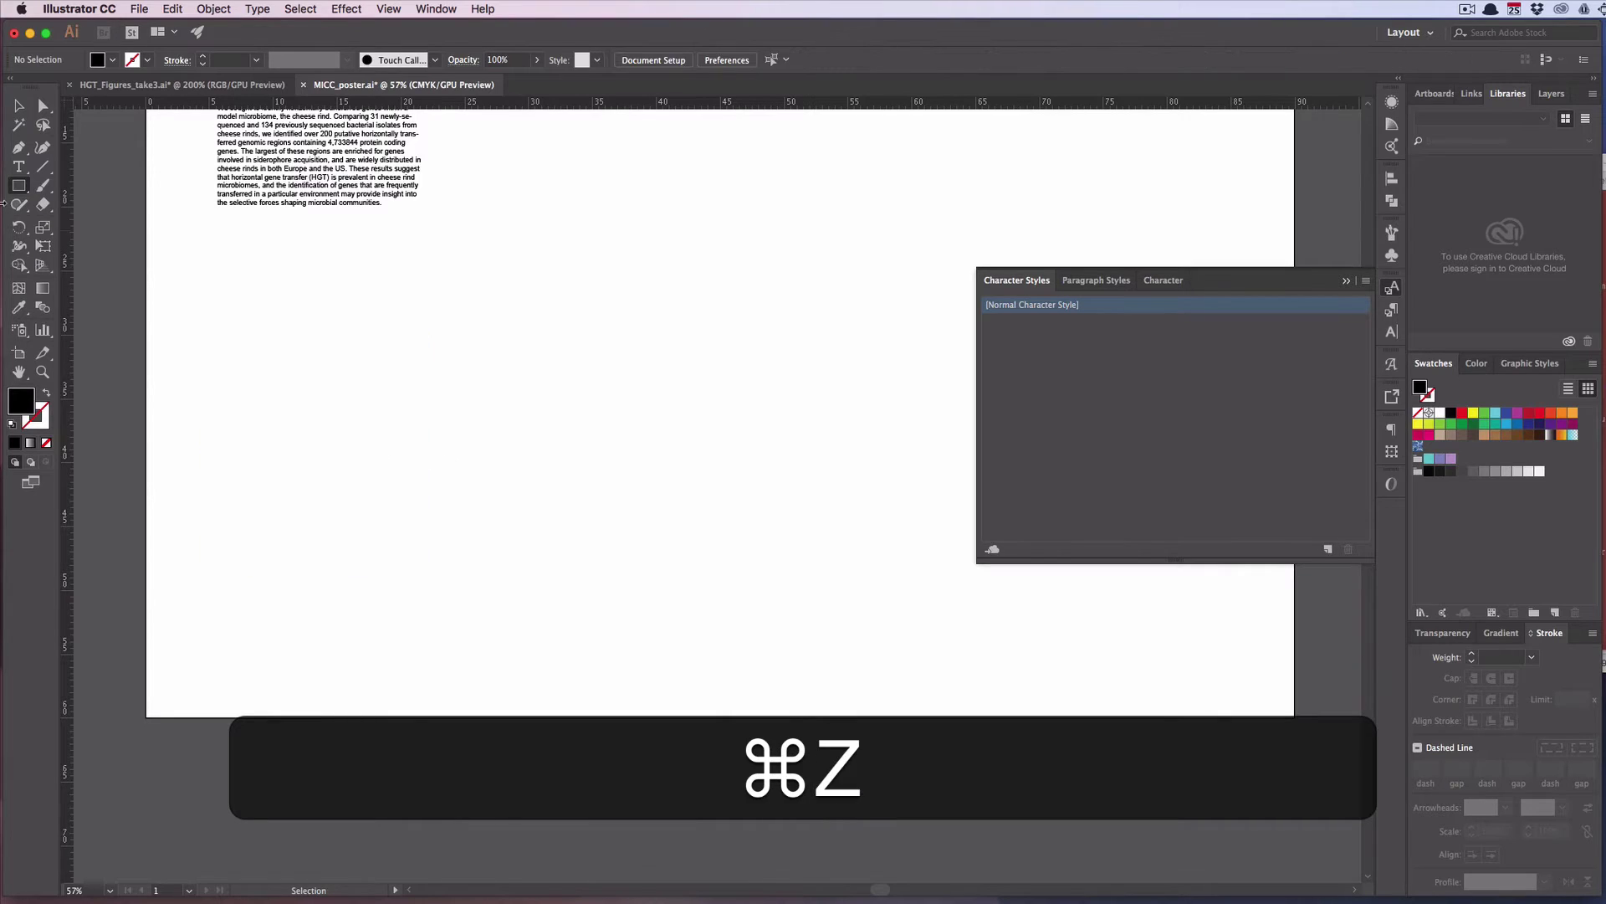
key(t)
drag(224, 300, 407, 563)
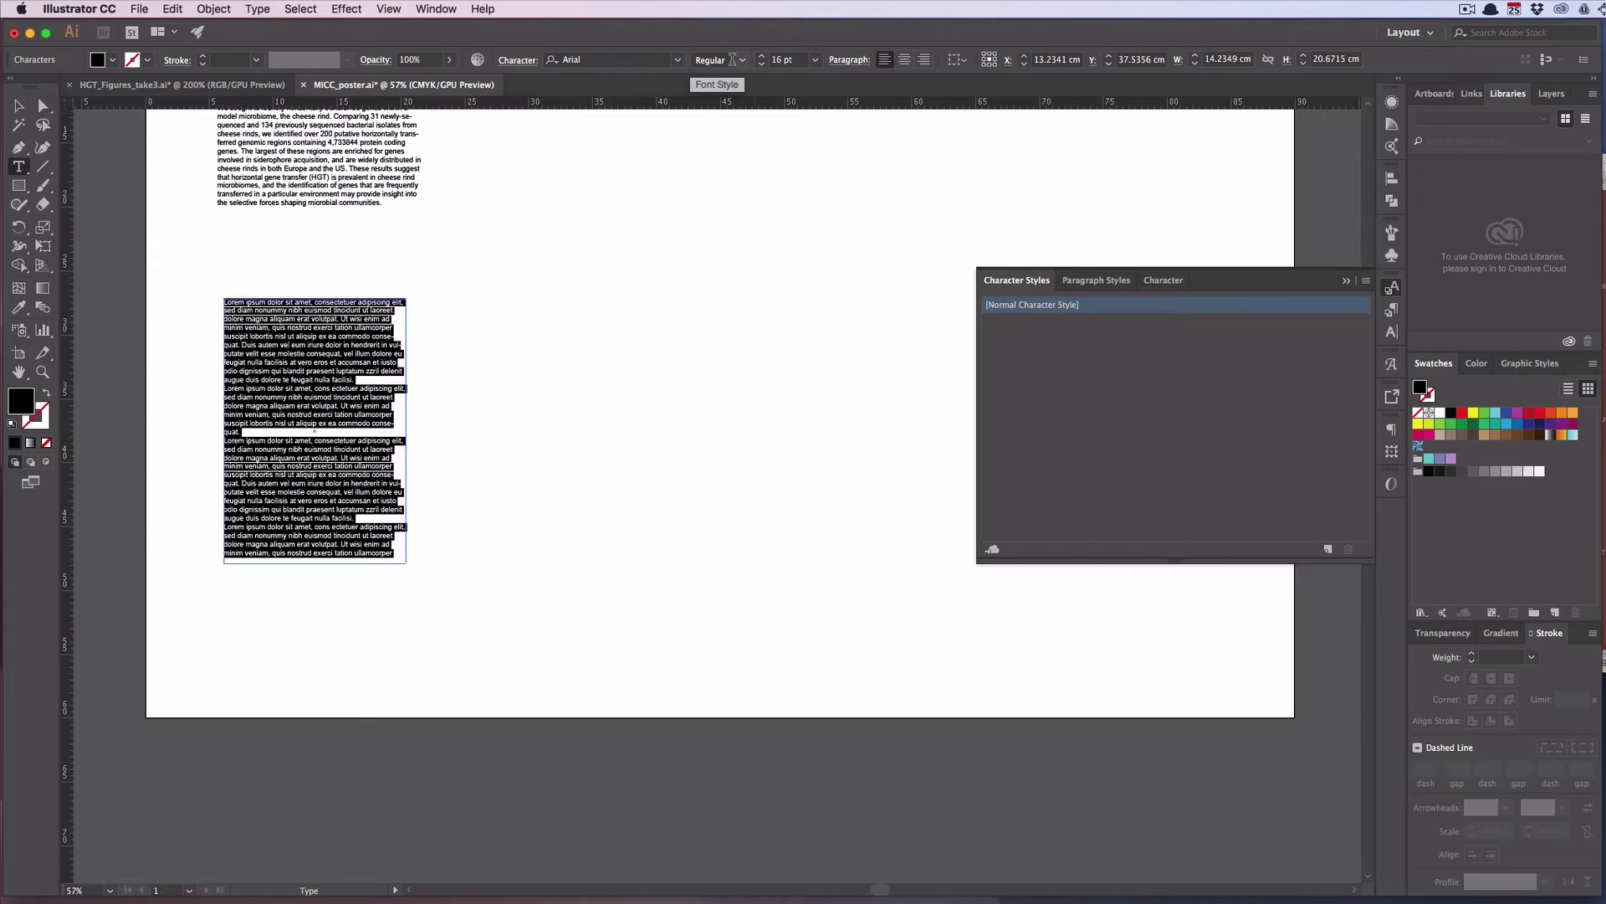
key(Escape)
scroll(636, 343, up, 8)
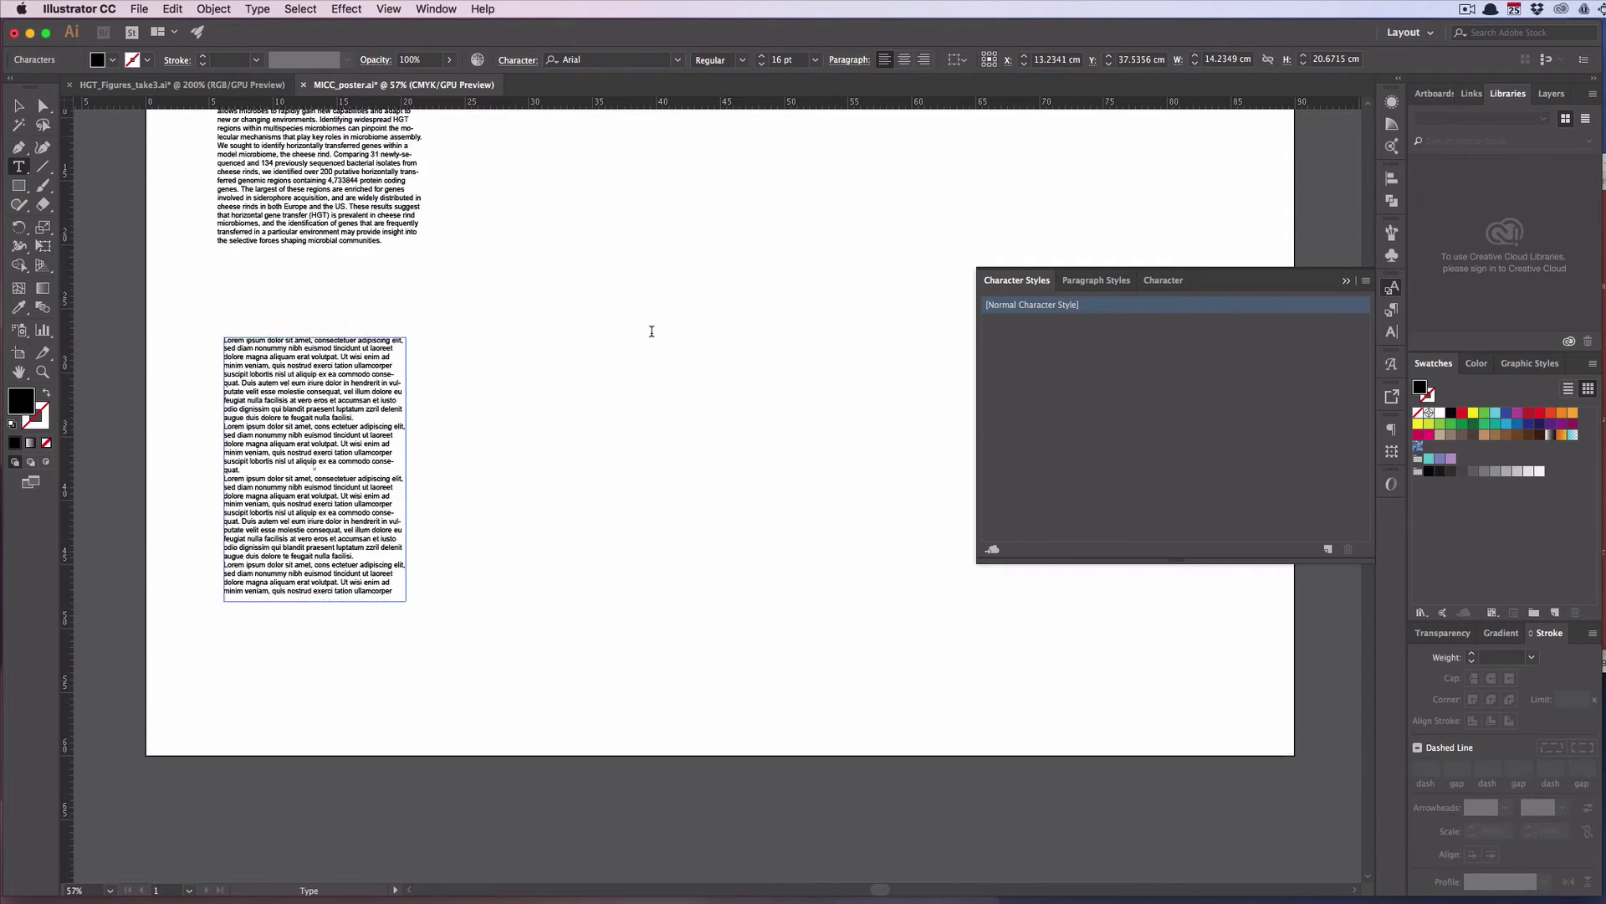
Move the abstract frame slightly down and shorten it to fit its text
click(354, 369)
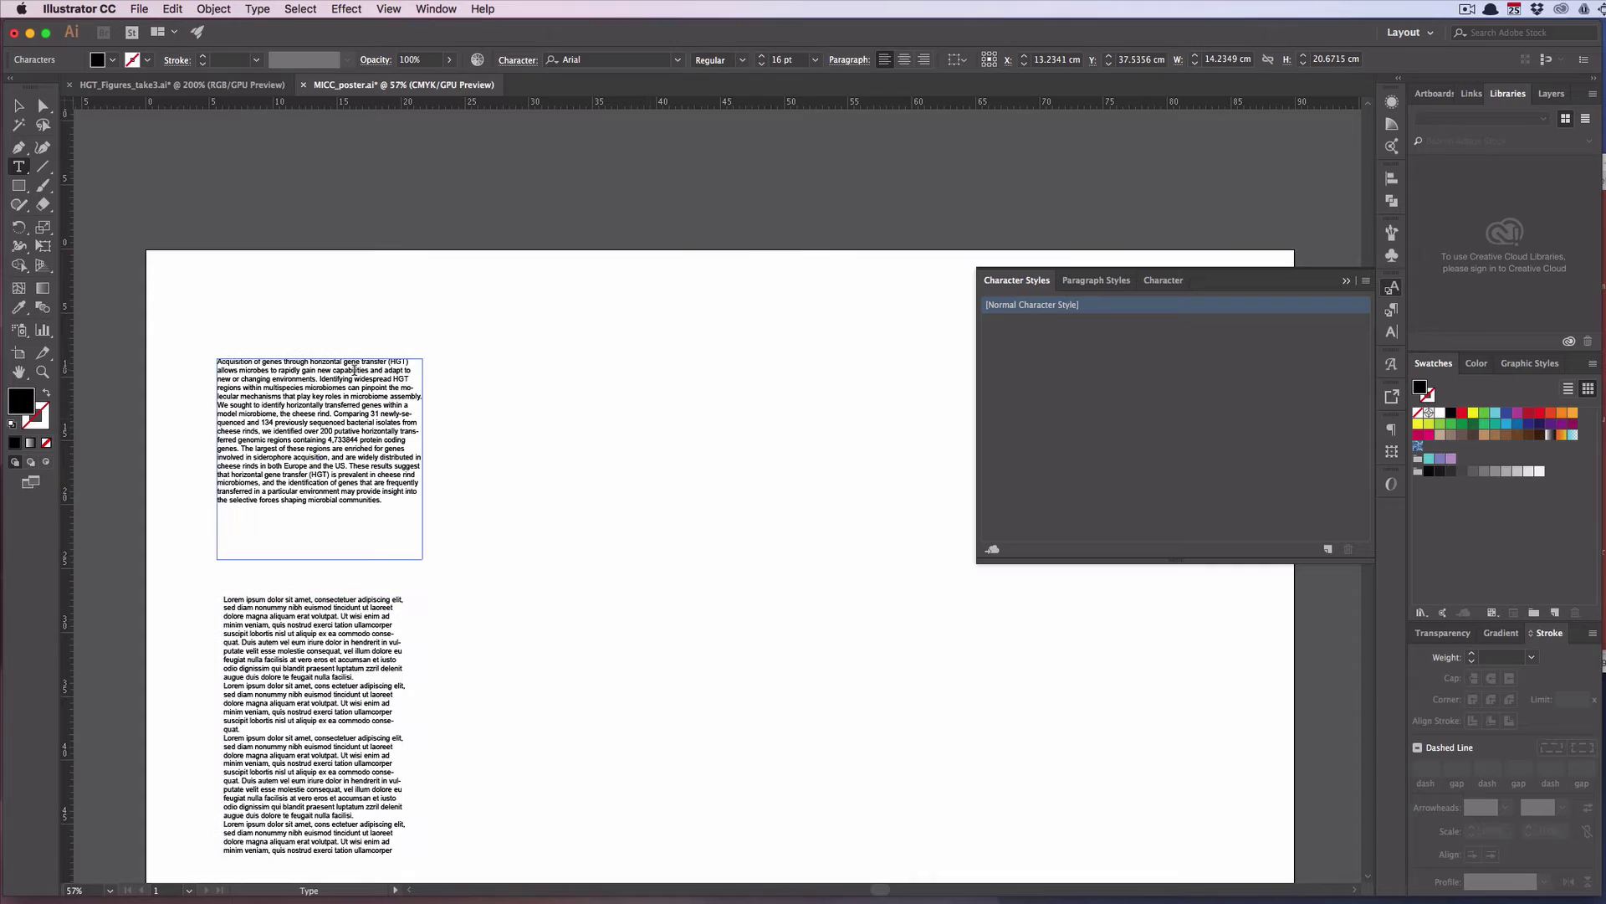
key(Escape)
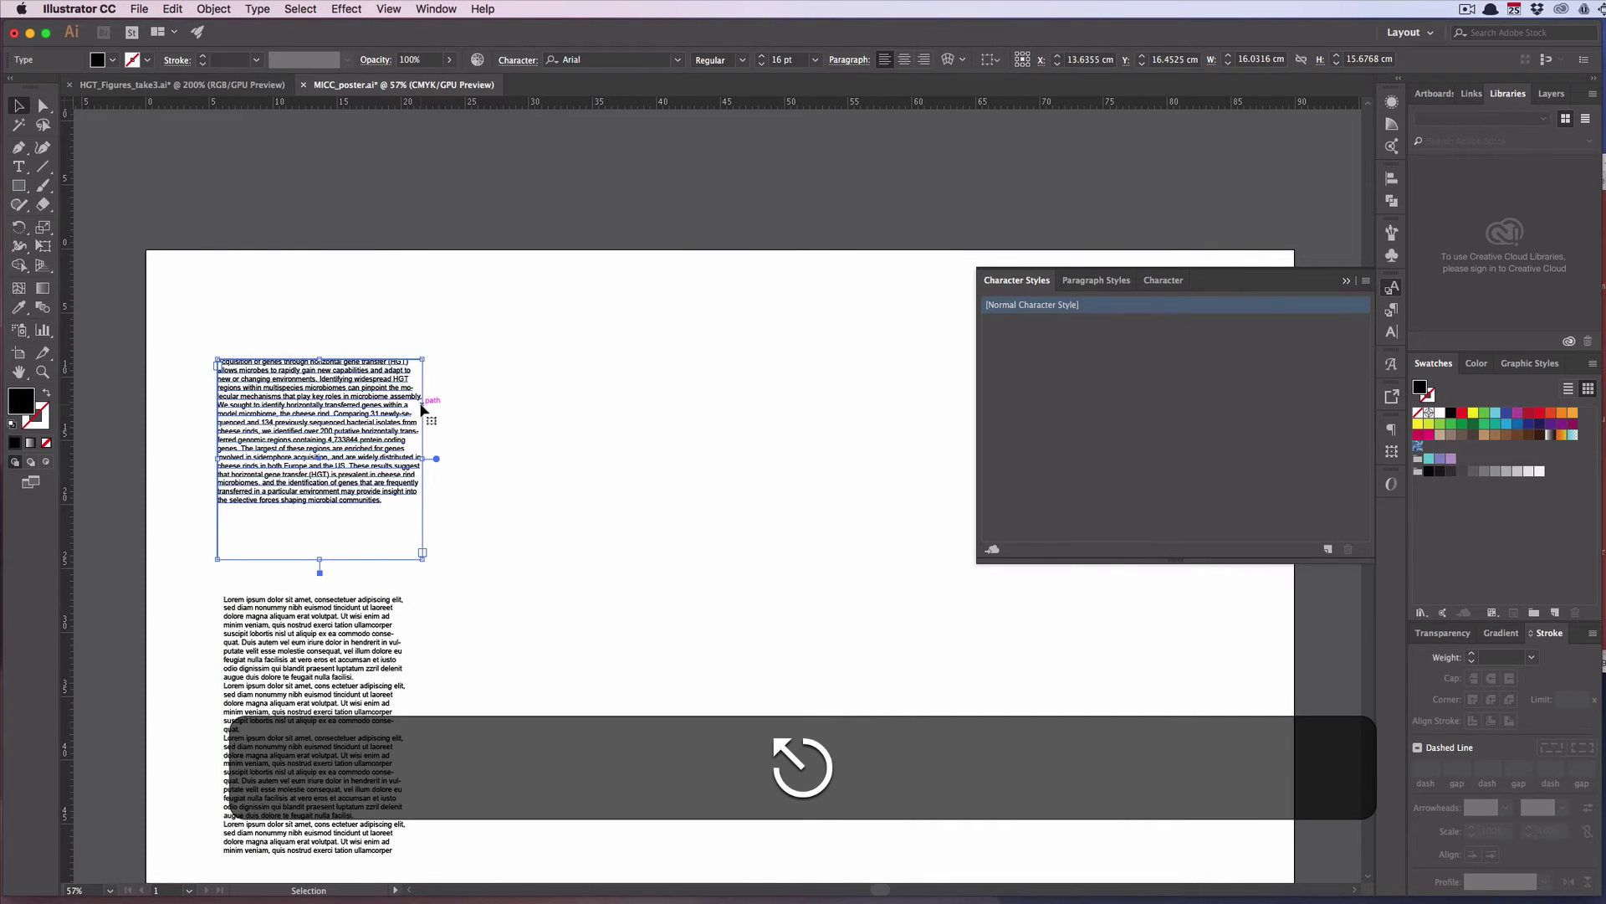
drag(423, 405, 425, 444)
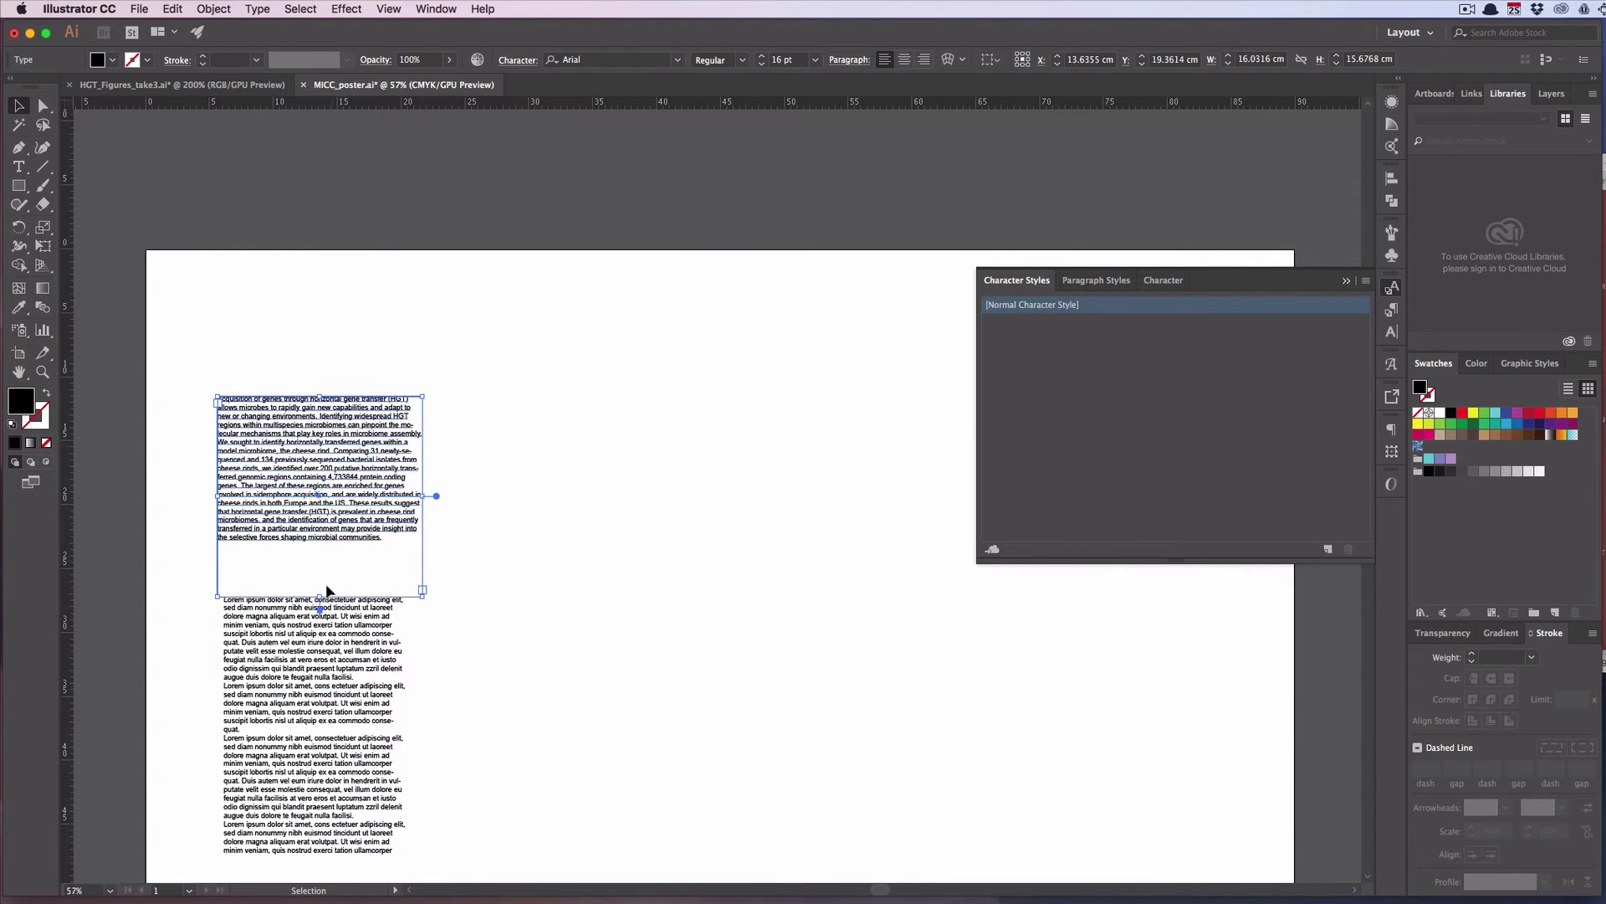
drag(321, 597, 320, 567)
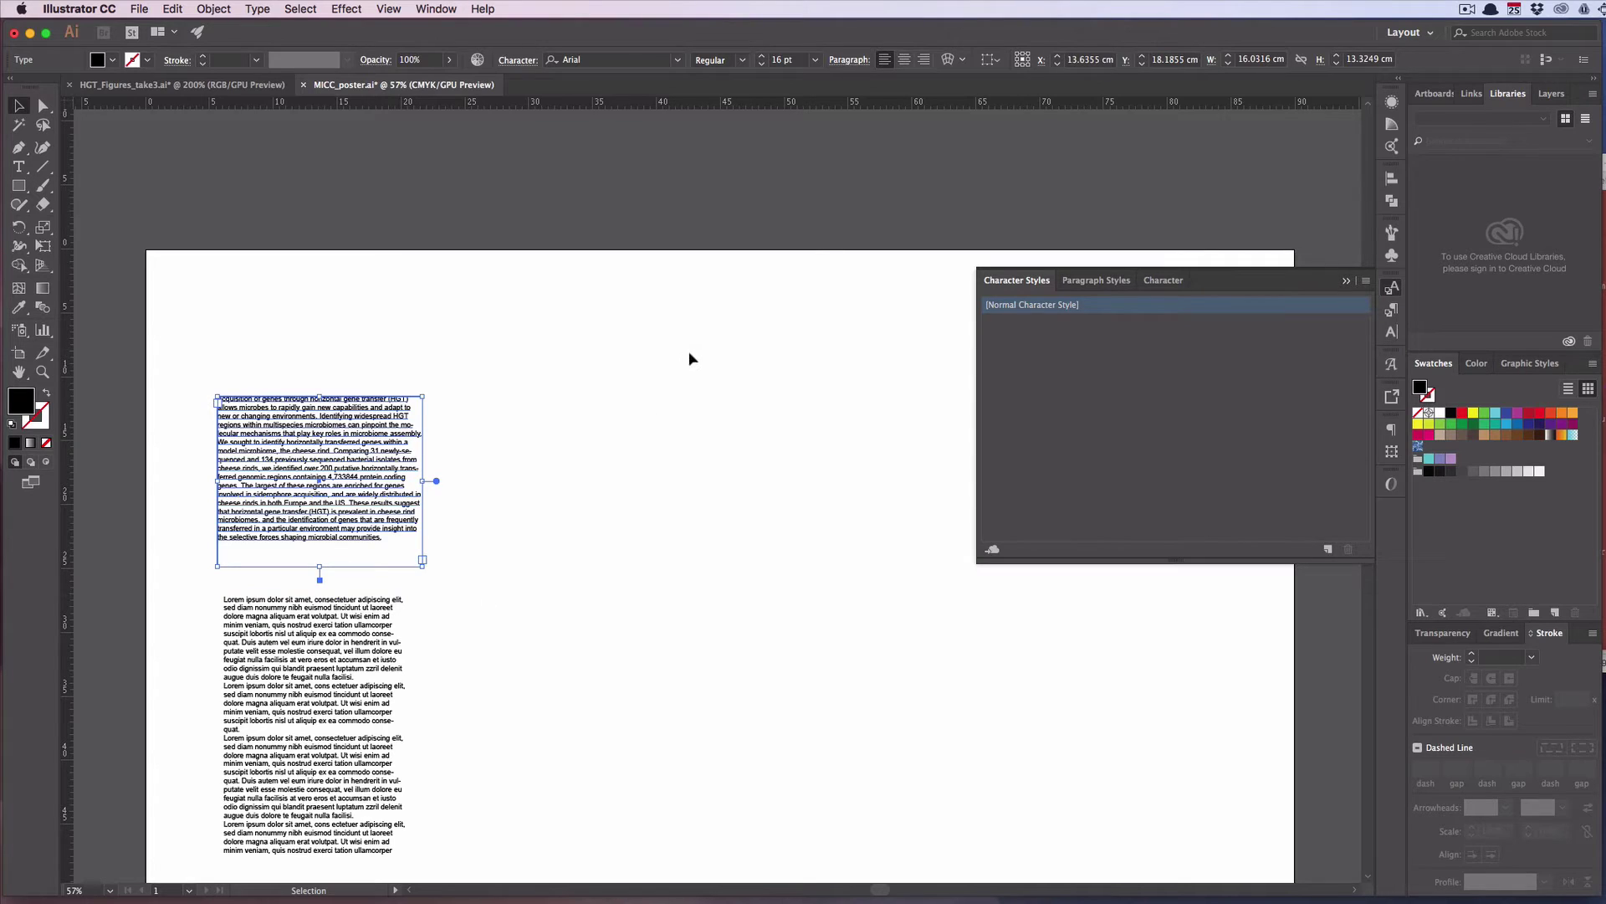
click(538, 502)
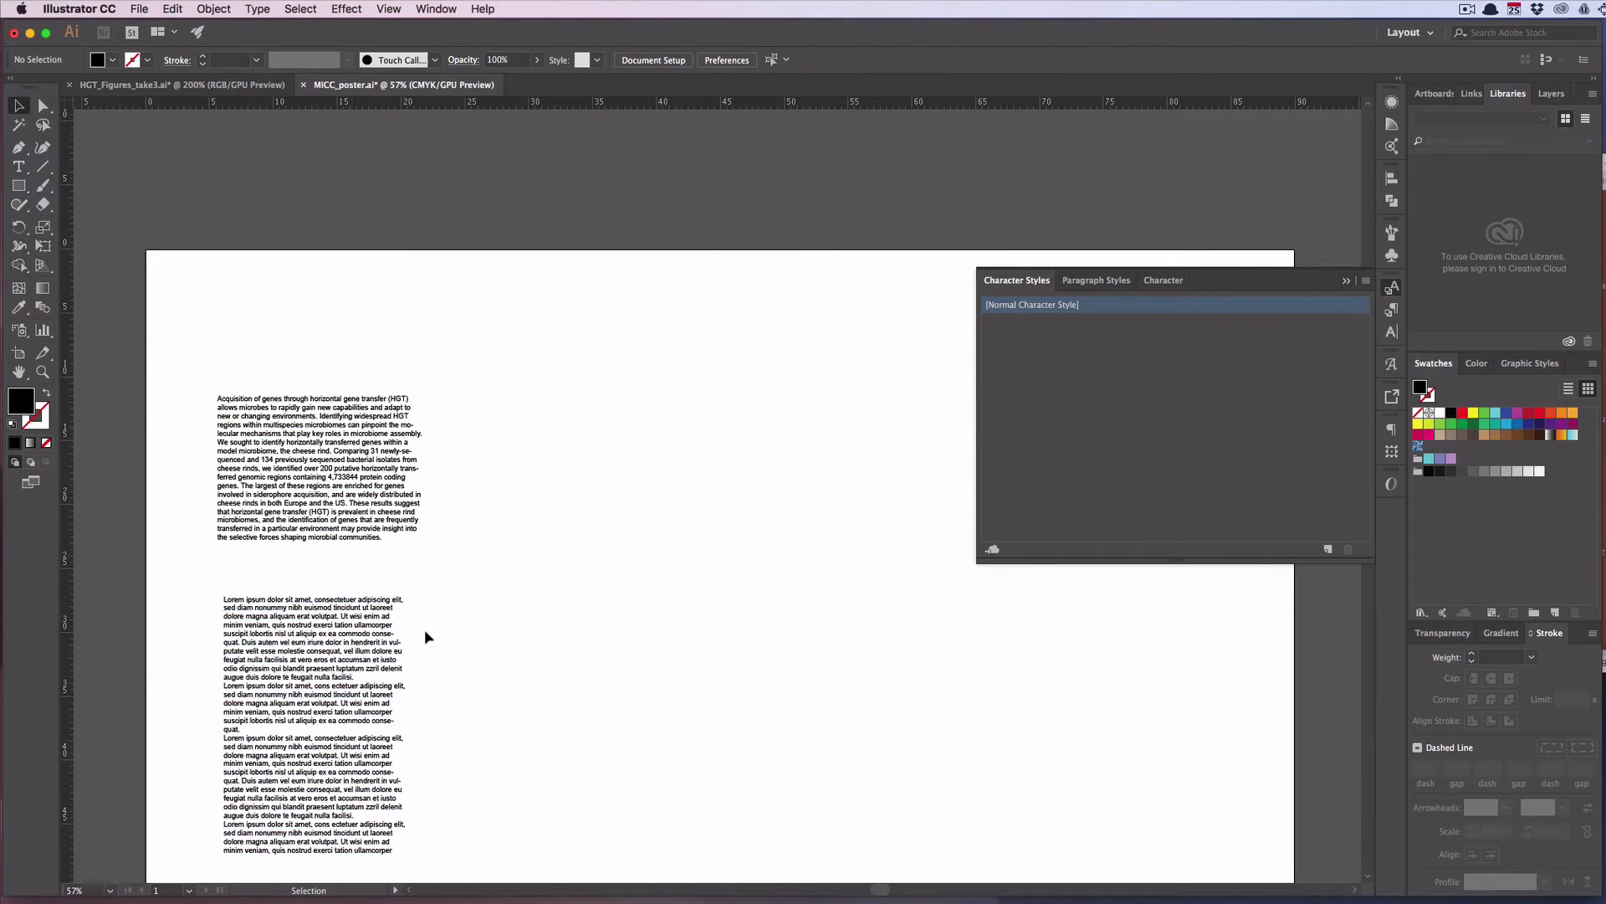
click(358, 479)
scroll(400, 476, down, 1)
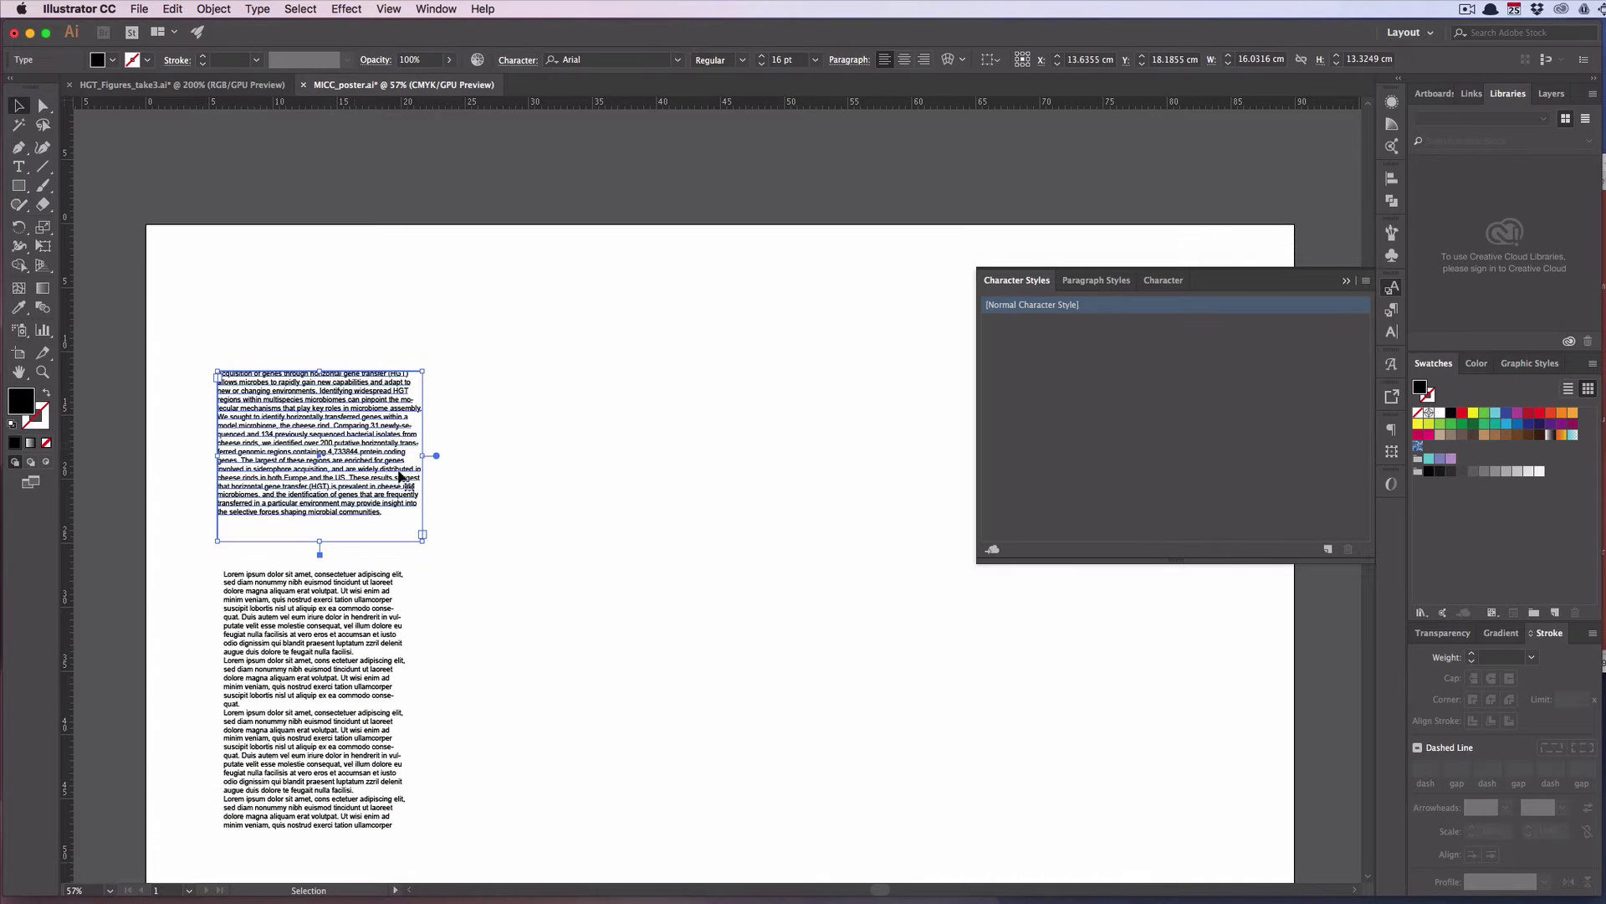
scroll(515, 515, down, 5)
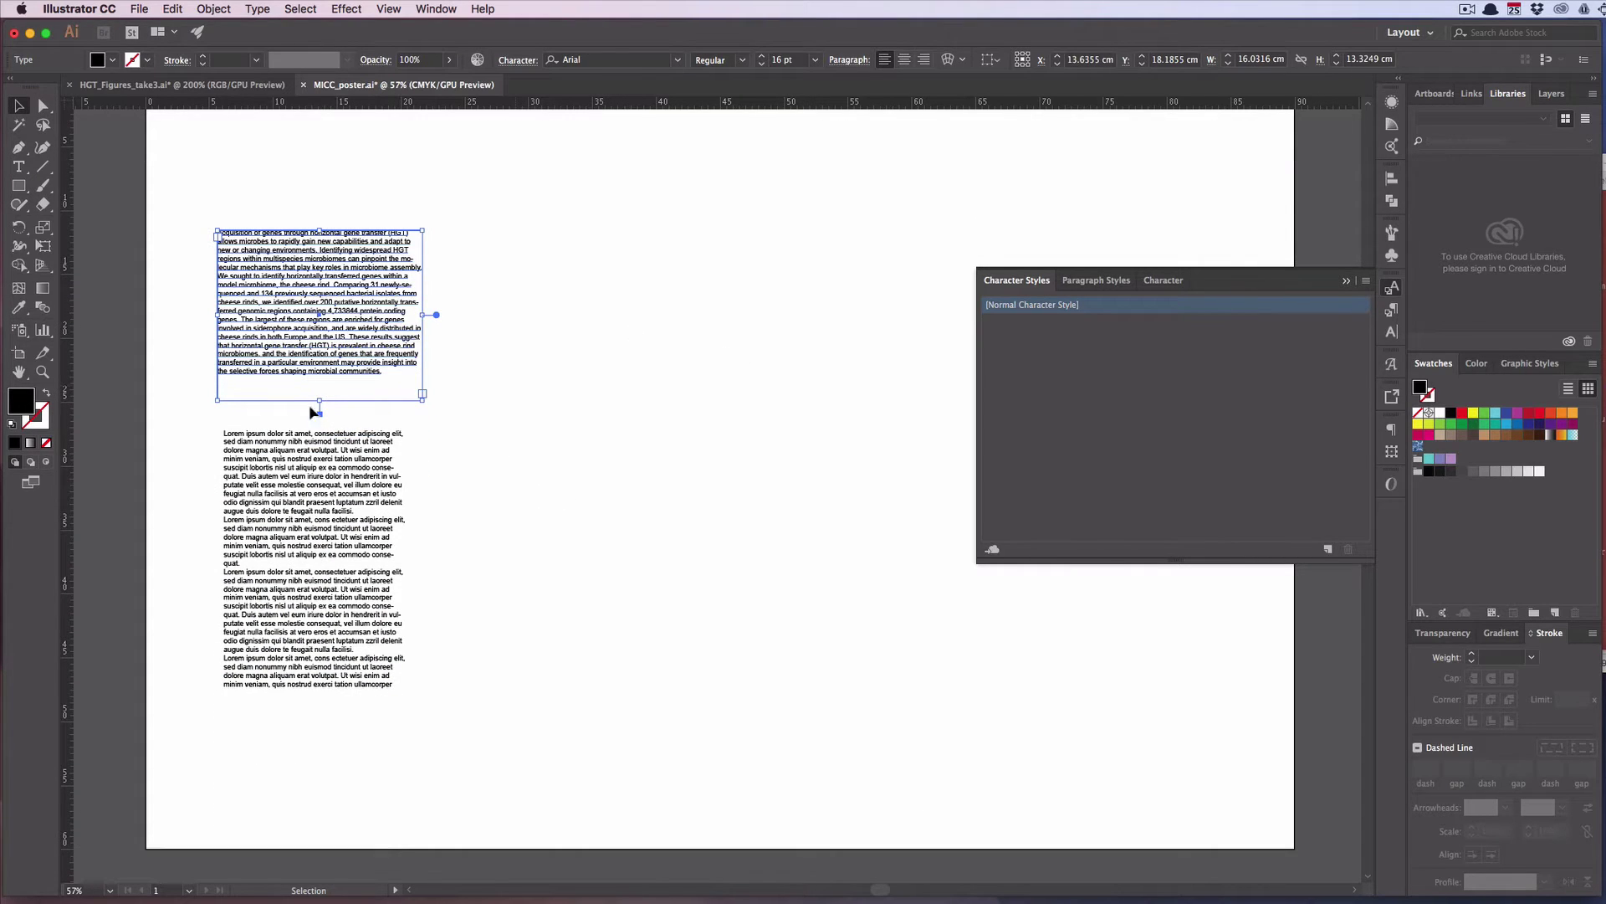
click(21, 186)
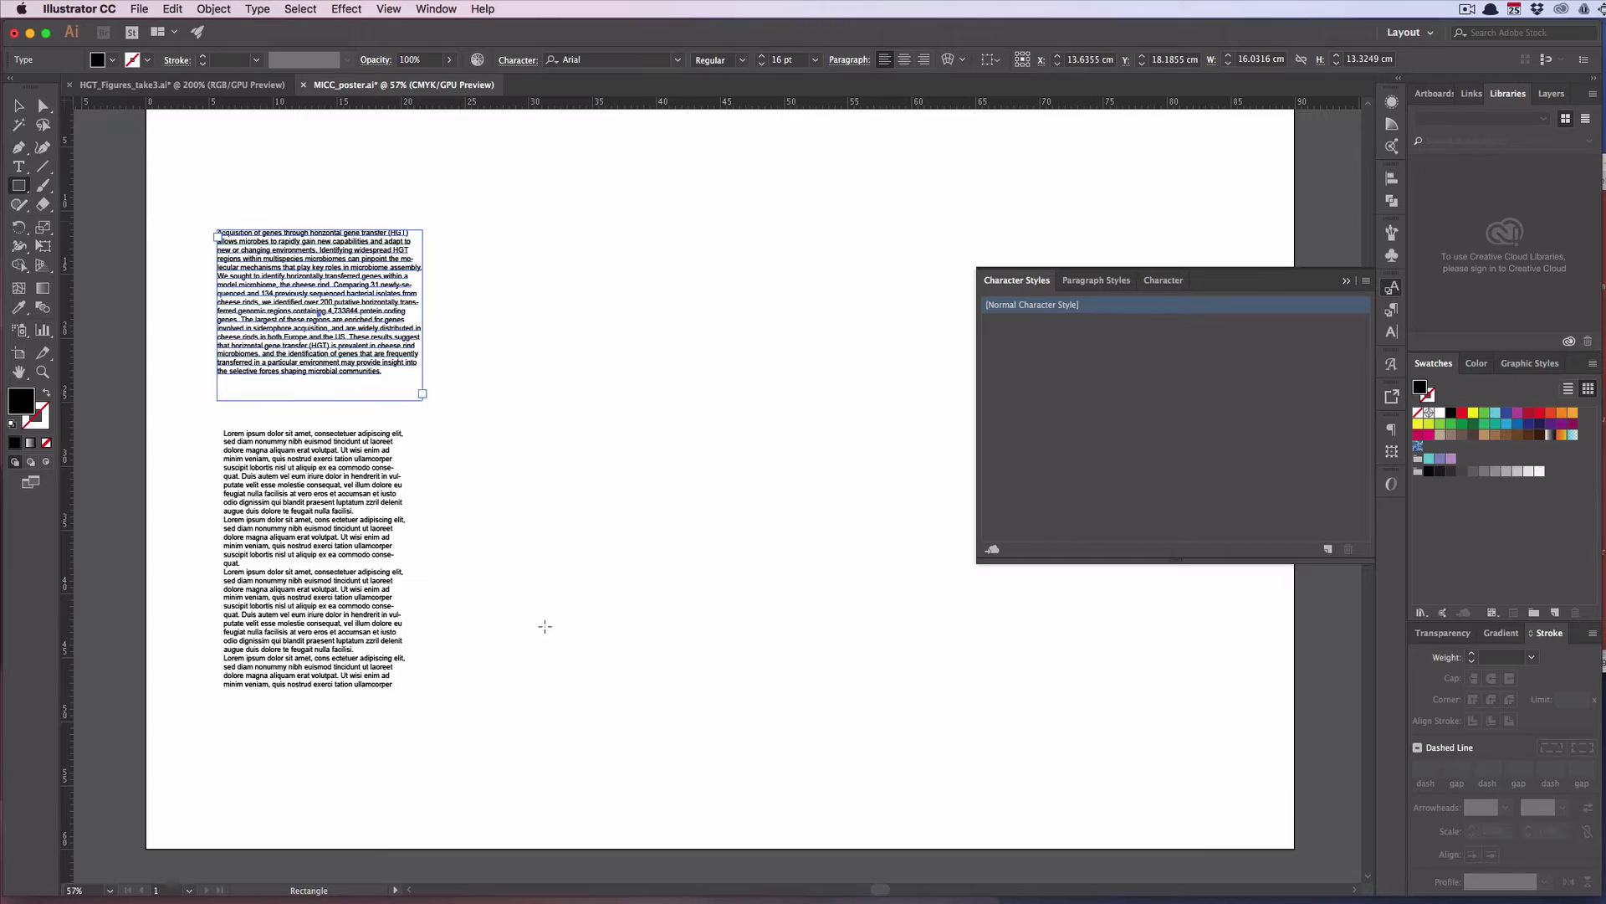
Replace a stray black rectangle with a placeholder text frame near the artboard bottom
drag(544, 626, 774, 701)
key(super)
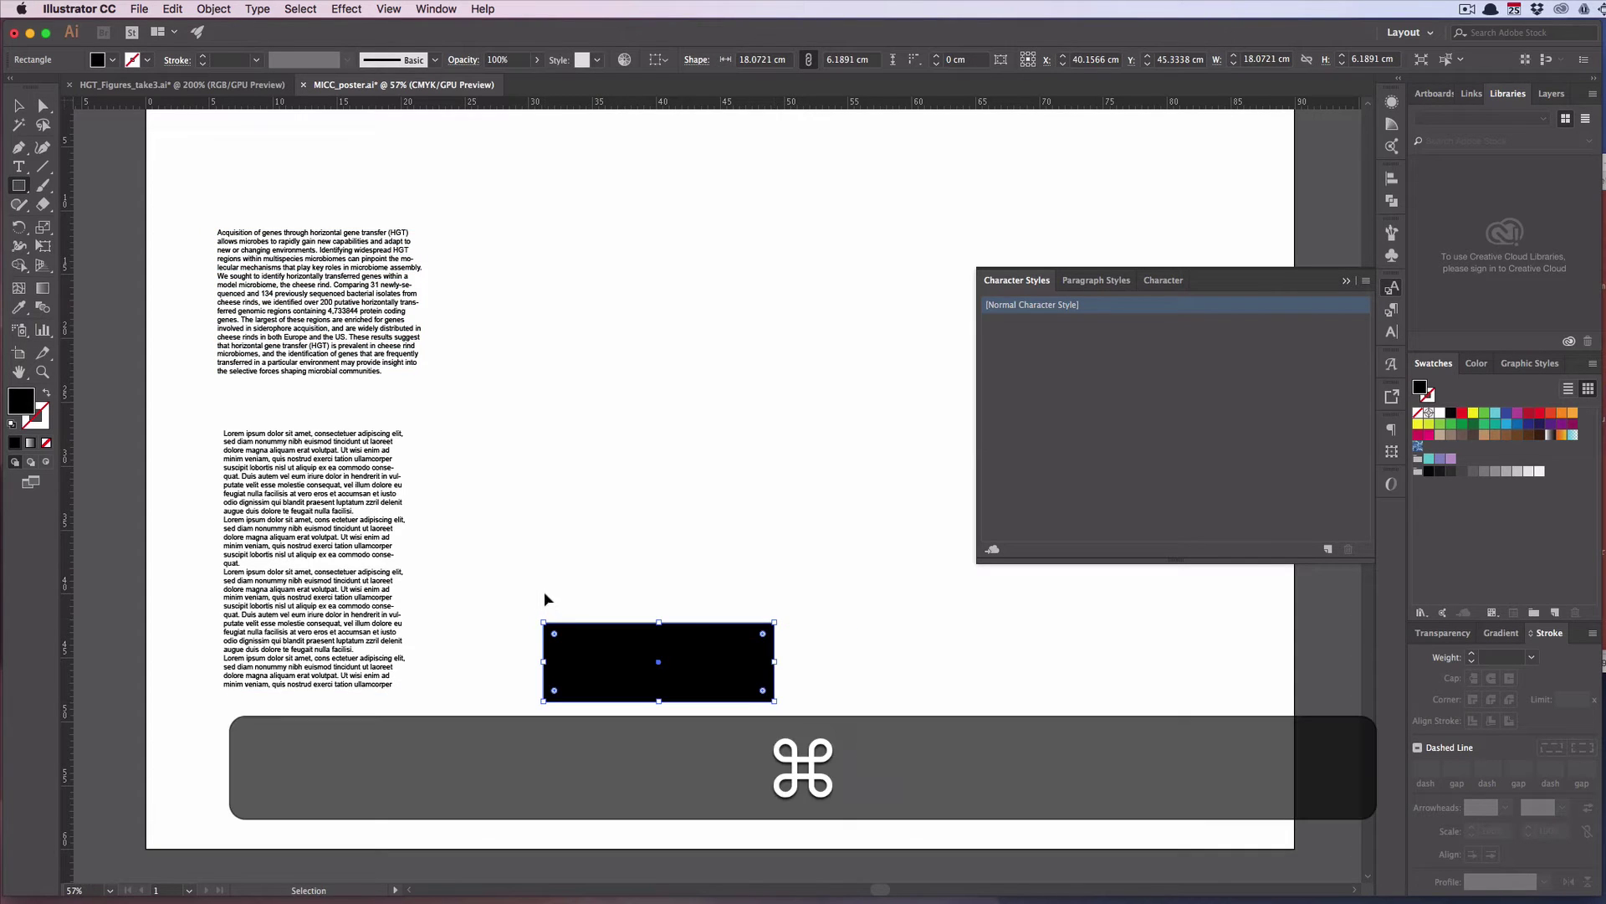
key(super+z)
key(t)
drag(567, 644, 785, 720)
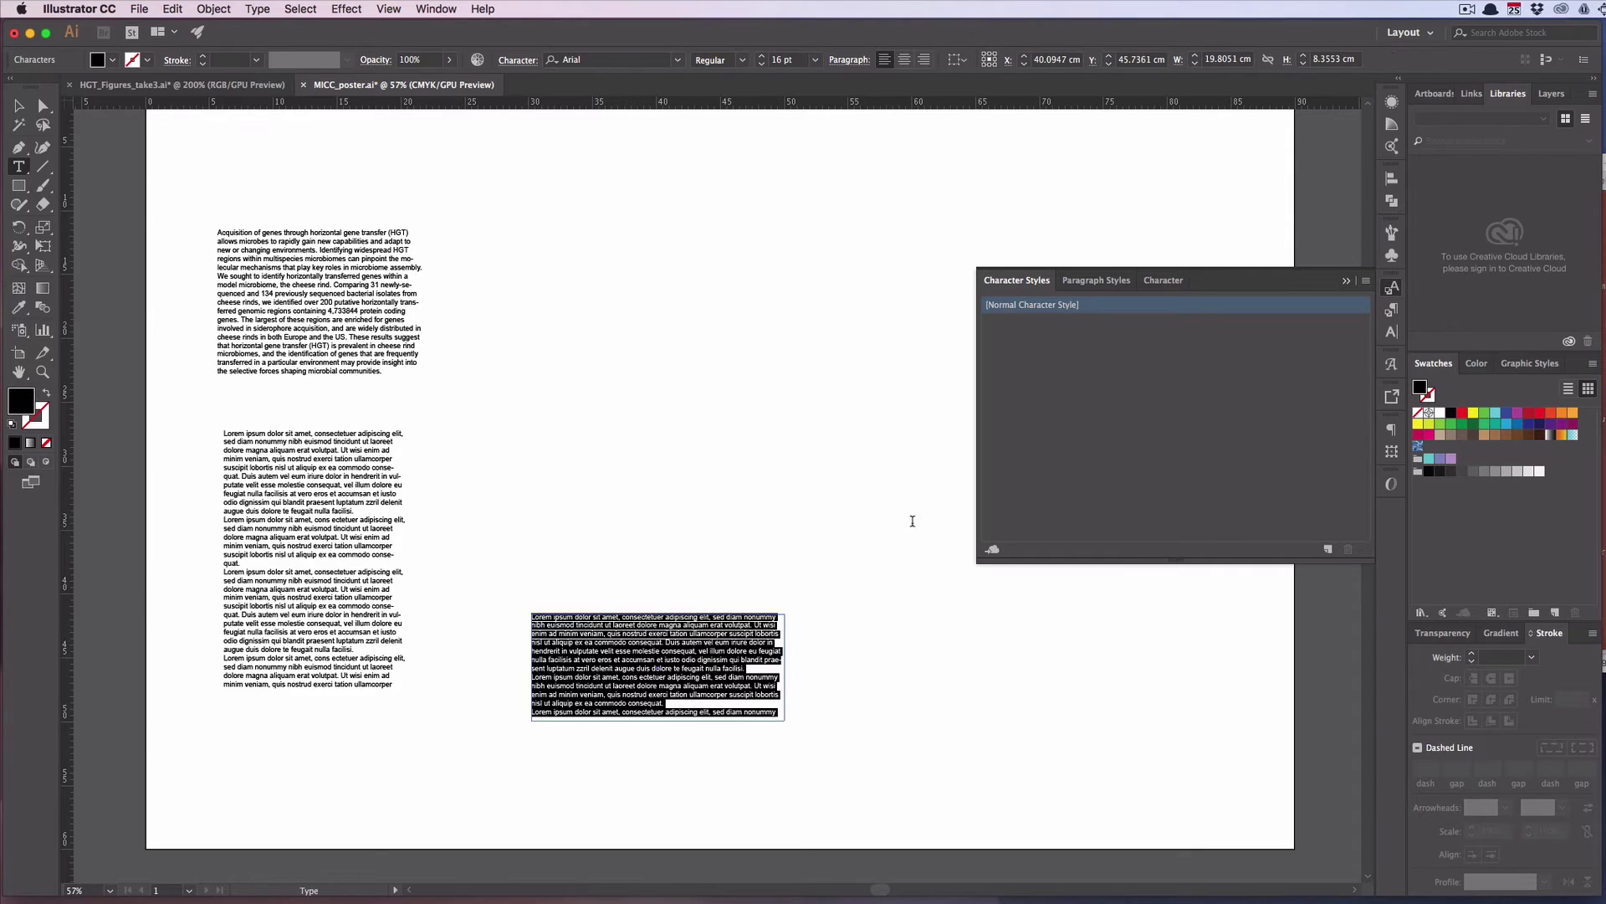
scroll(913, 522, up, 4)
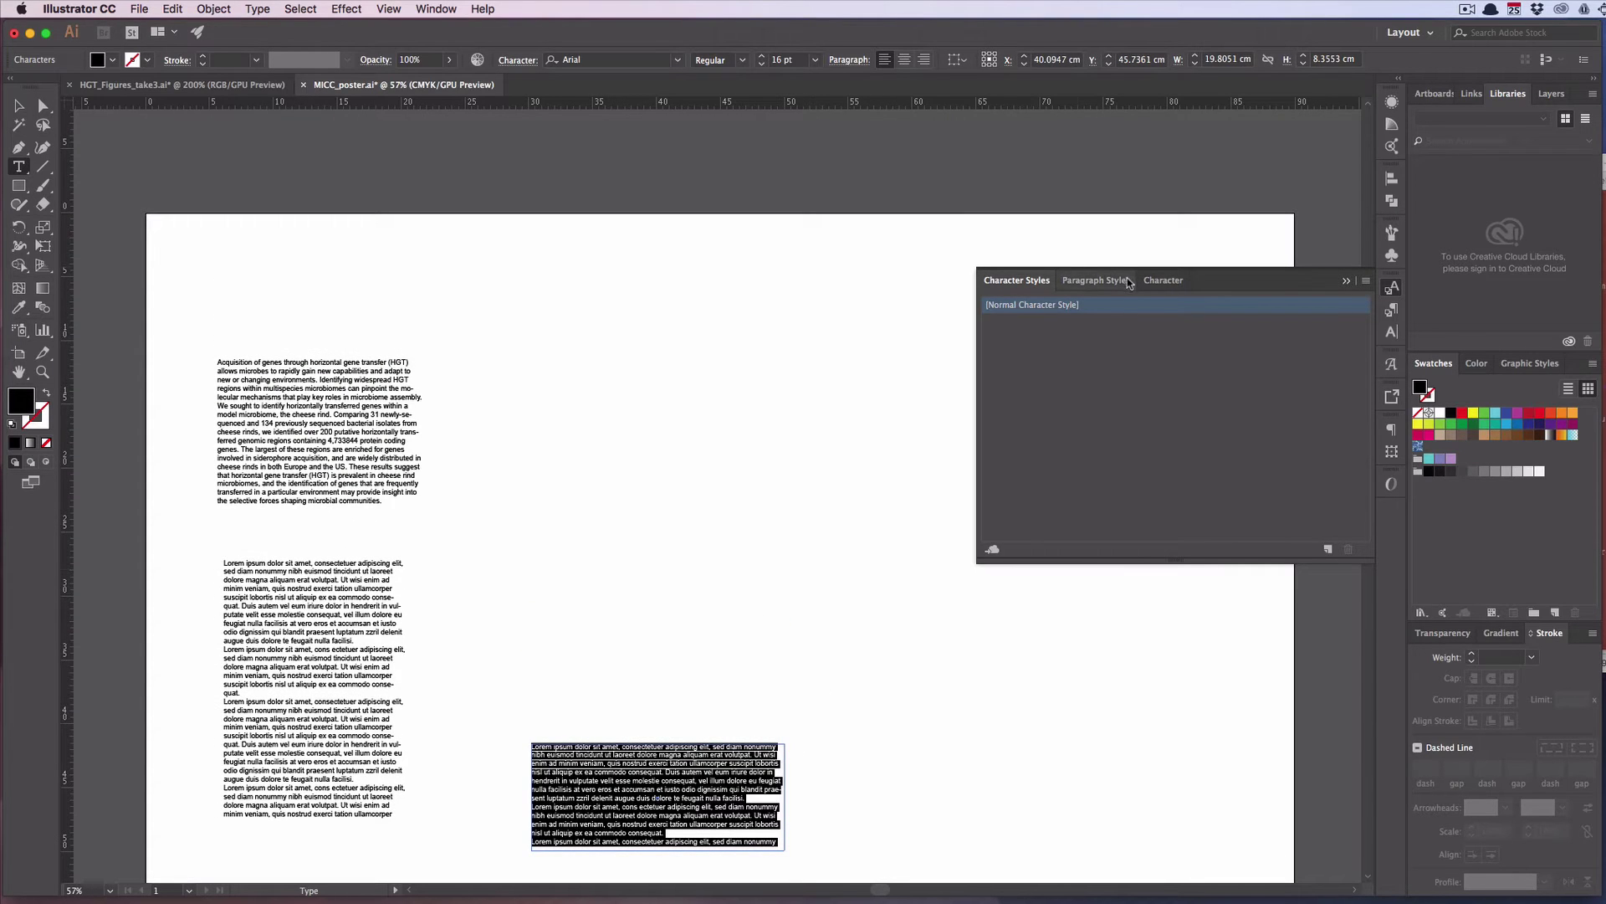
key(Escape)
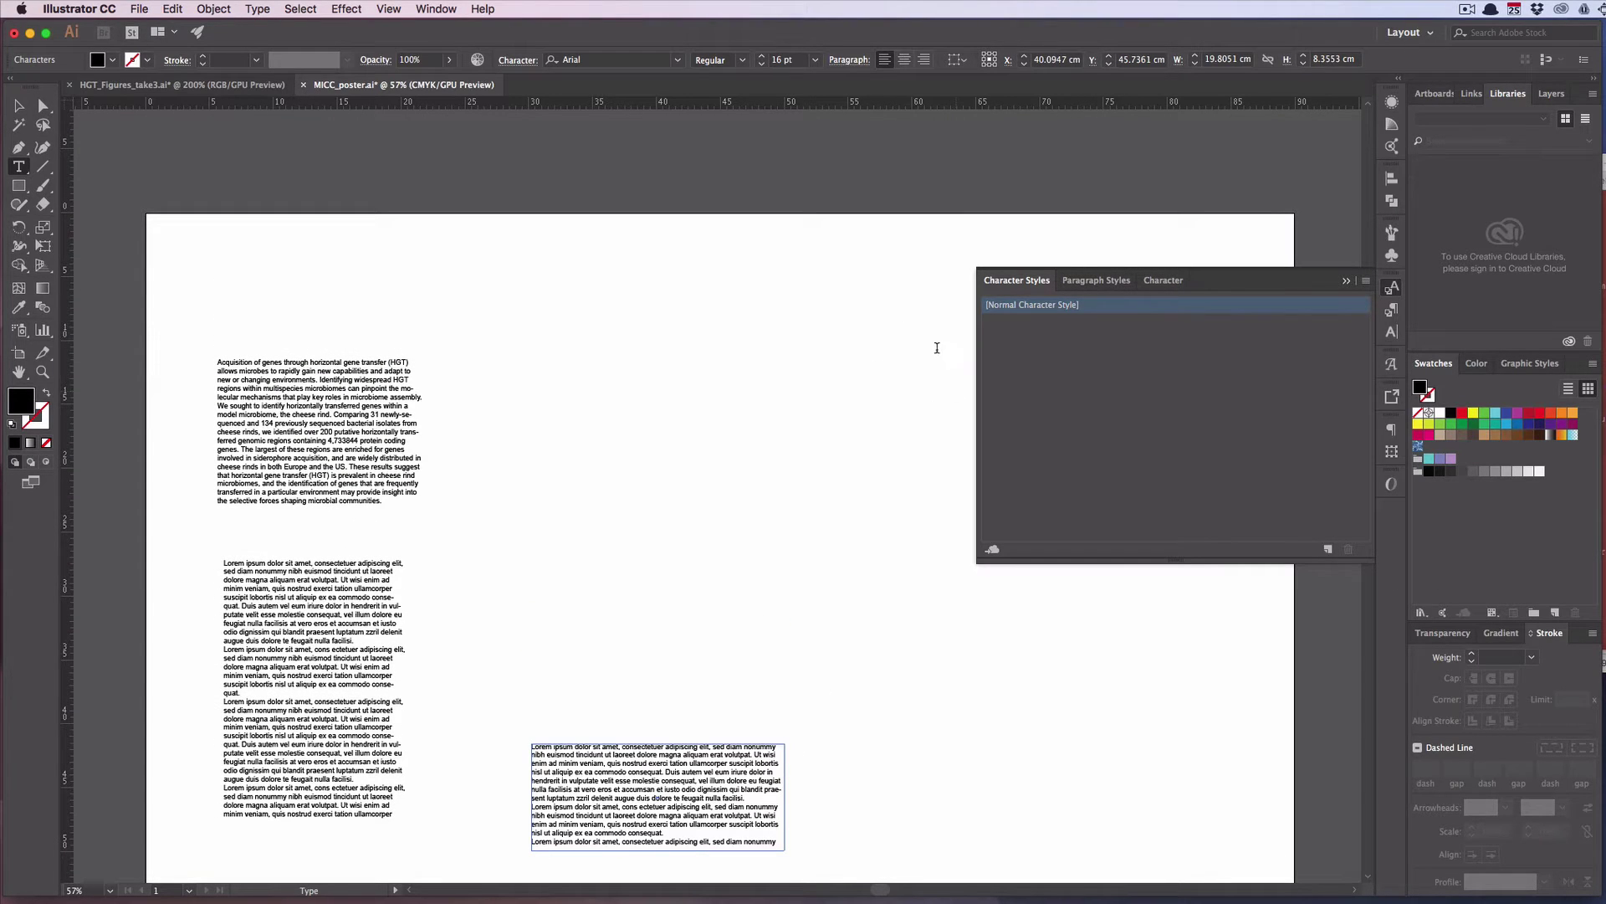
key(Escape)
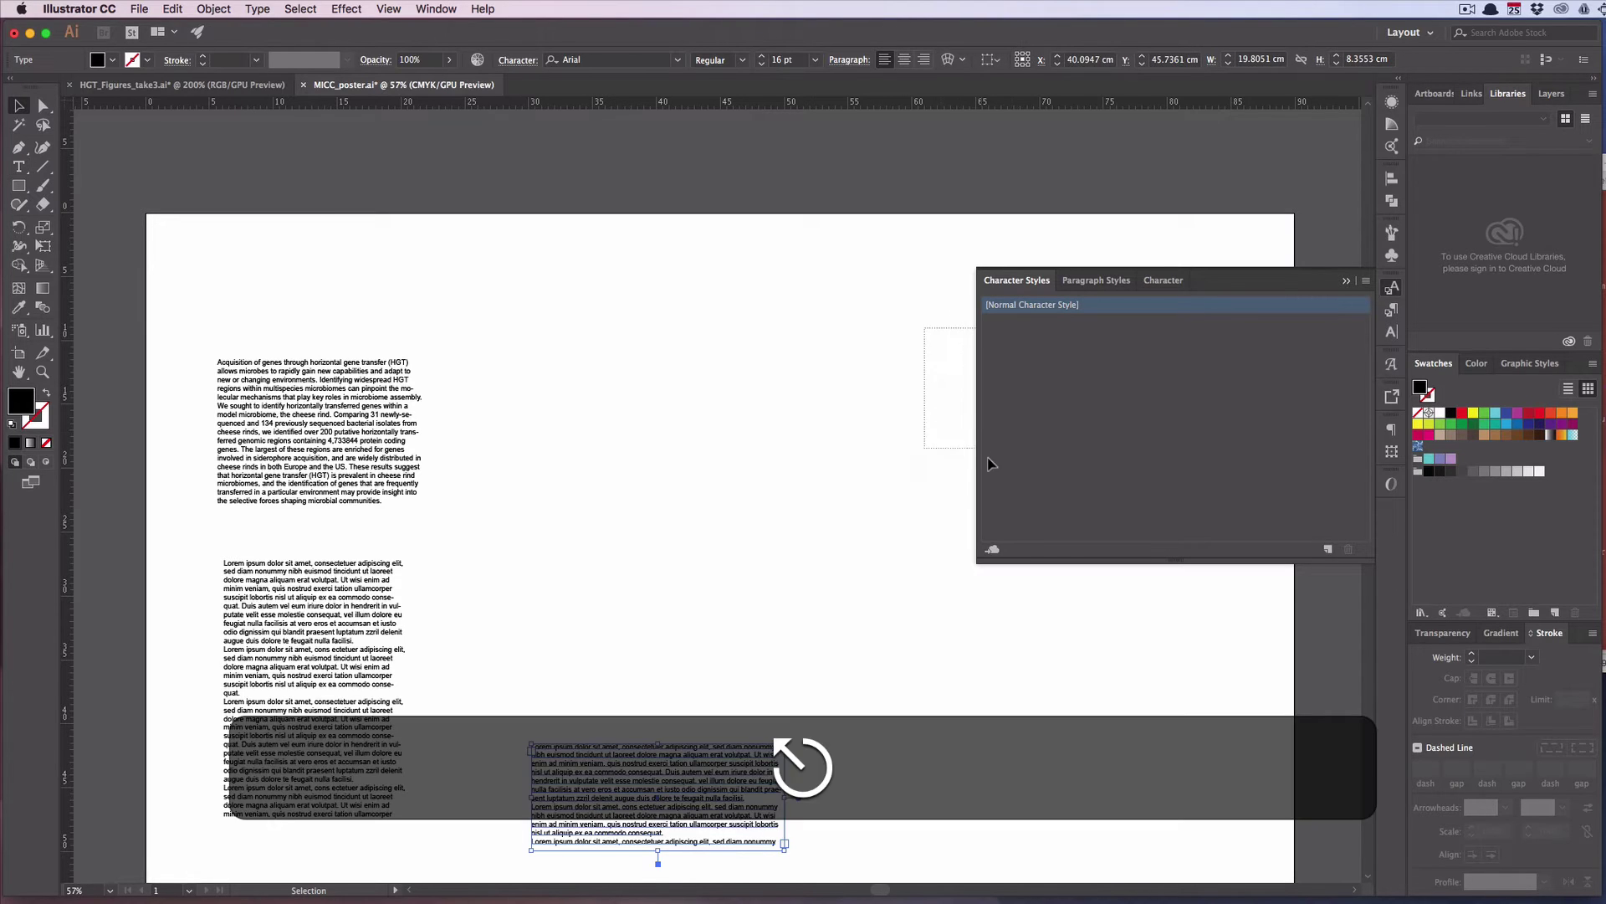
Add a Lorem ipsum placeholder text frame at the poster's upper right
key(t)
drag(936, 369, 1123, 510)
key(Escape)
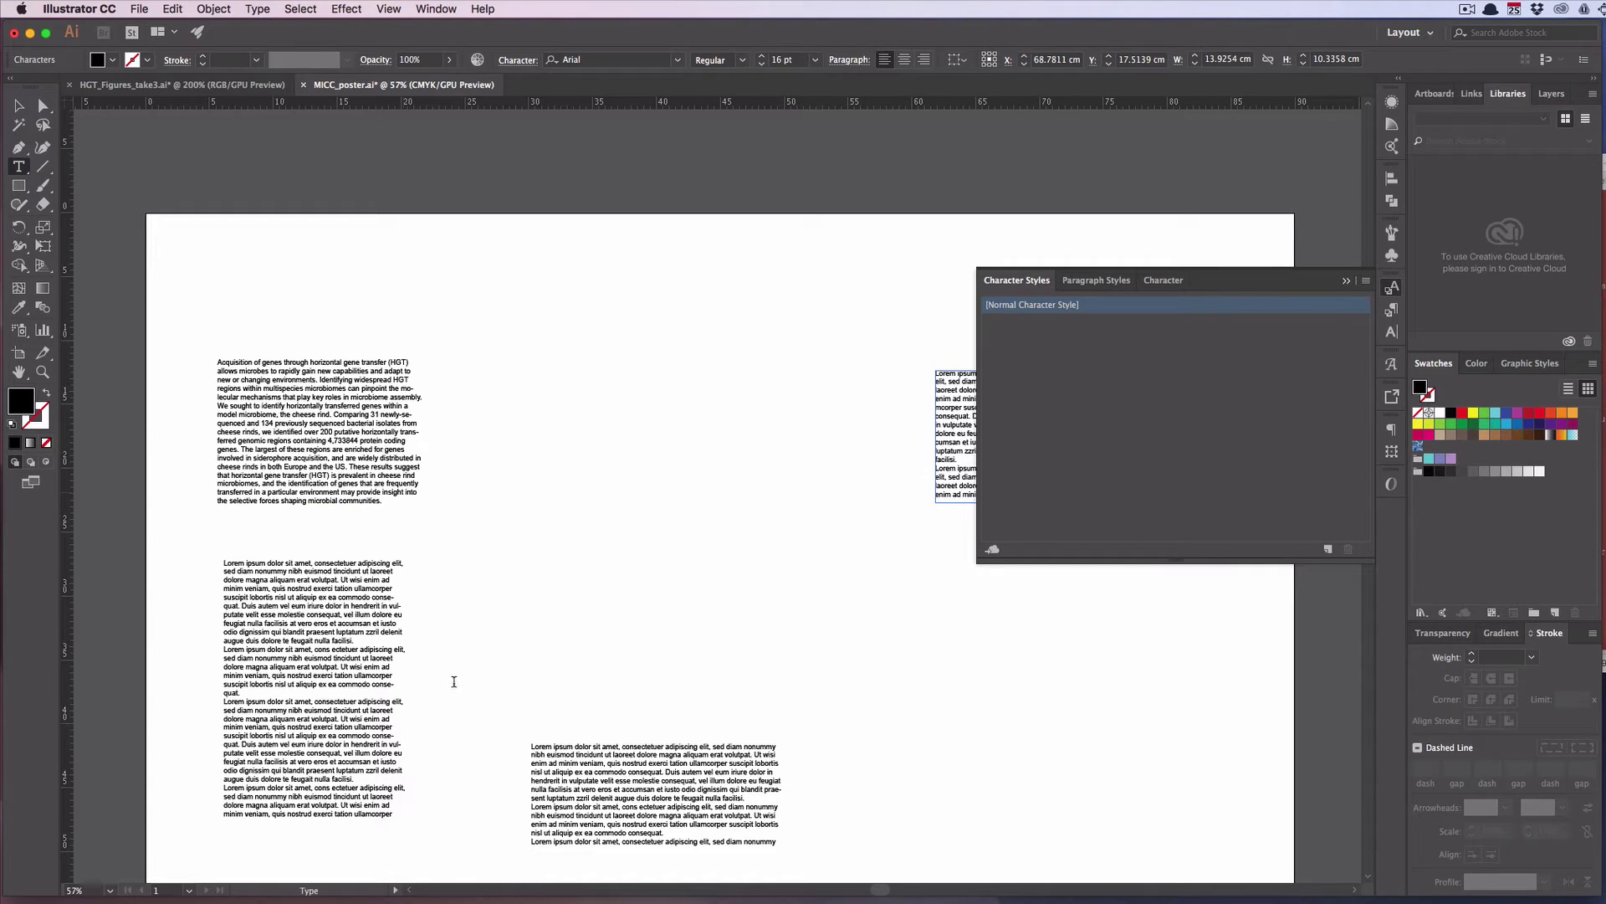
Set the [Normal Character Style] size to 21 pt after trying and discarding 24 pt
double_click(1033, 307)
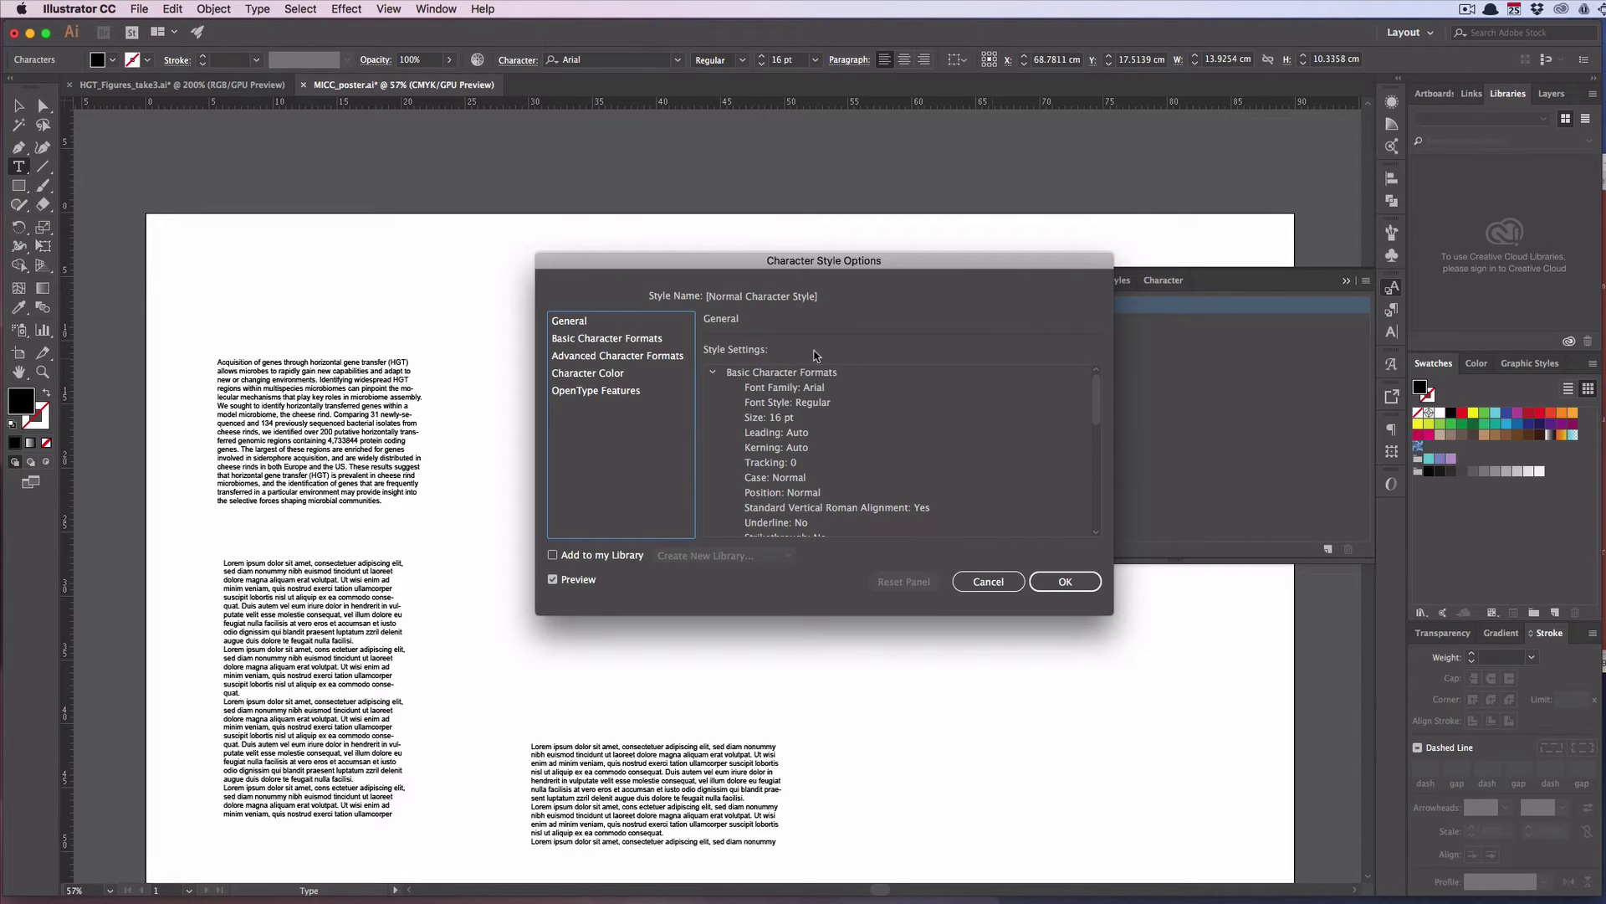
click(640, 337)
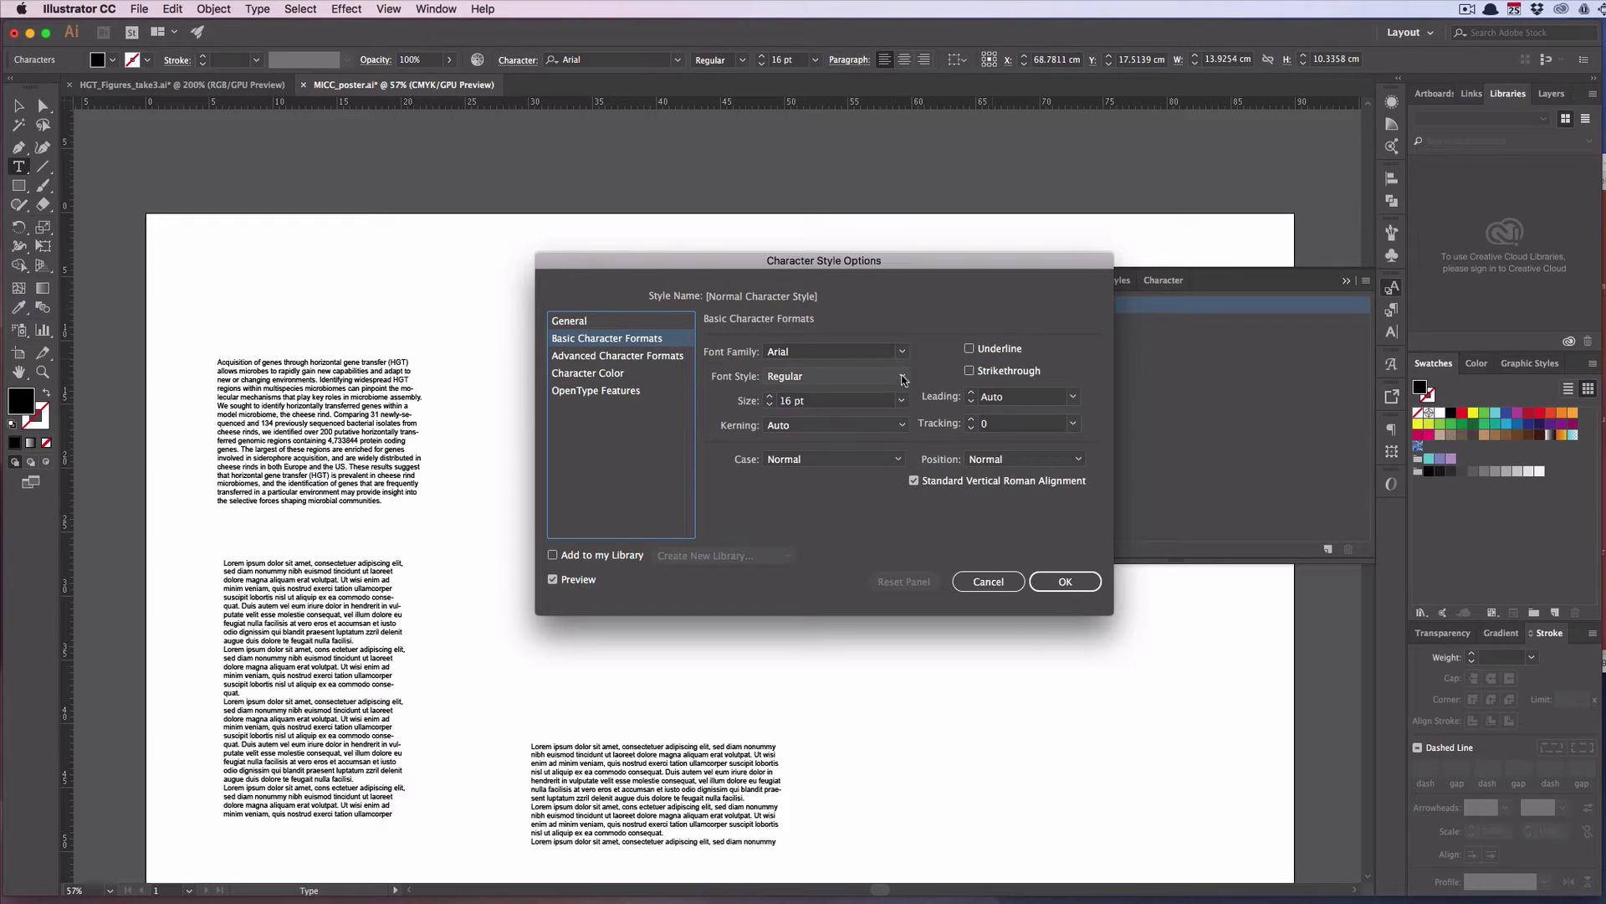
drag(933, 279, 792, 270)
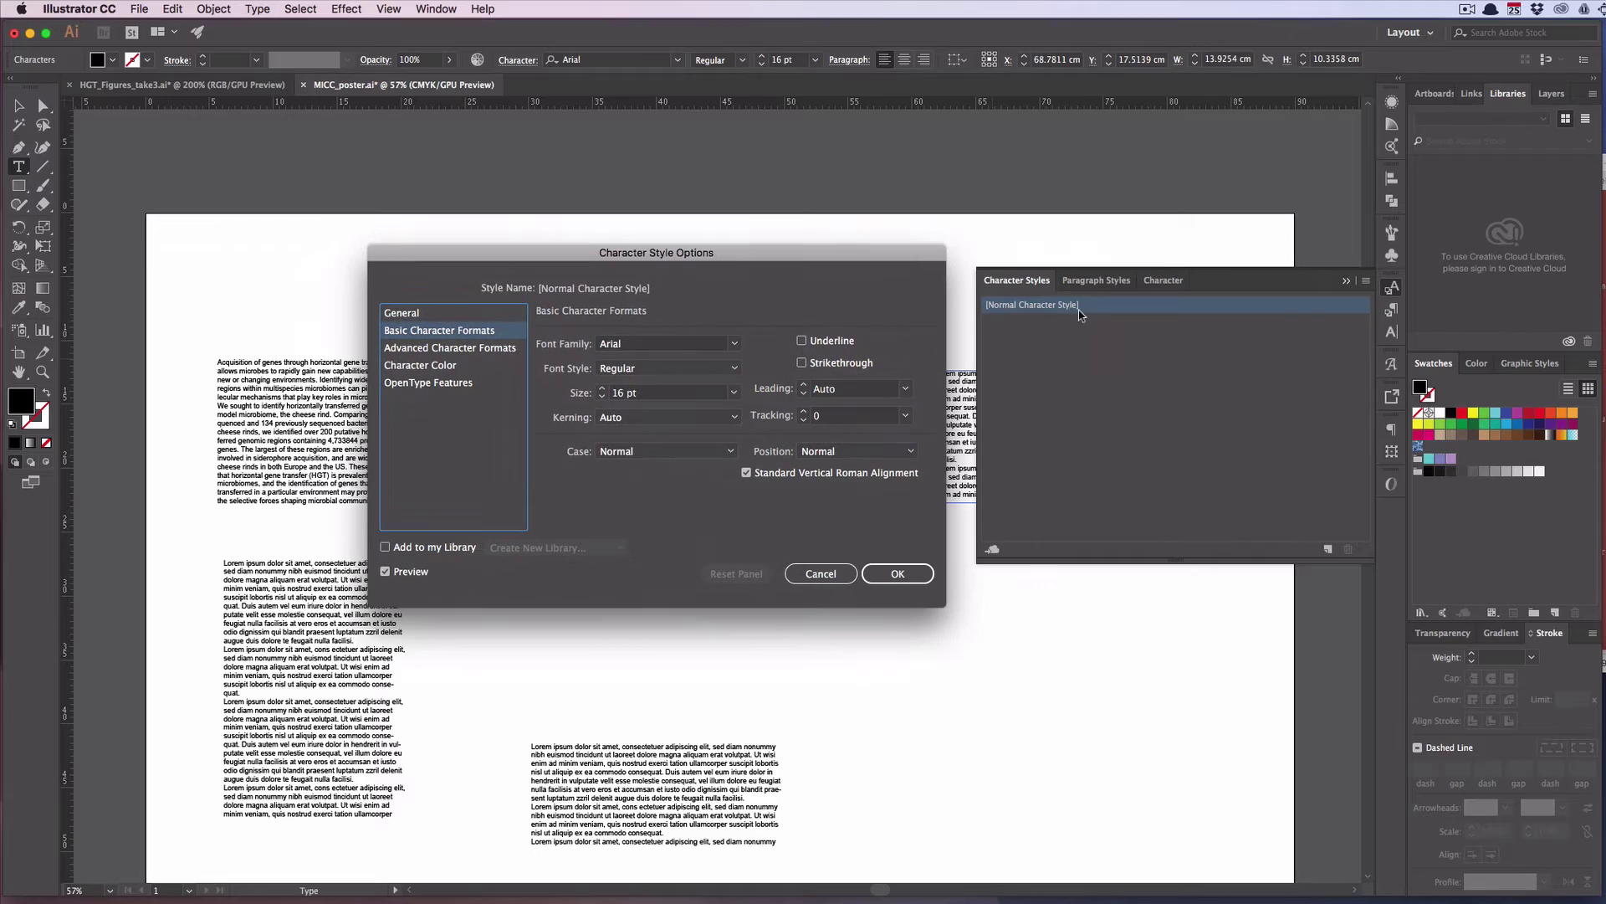
click(733, 393)
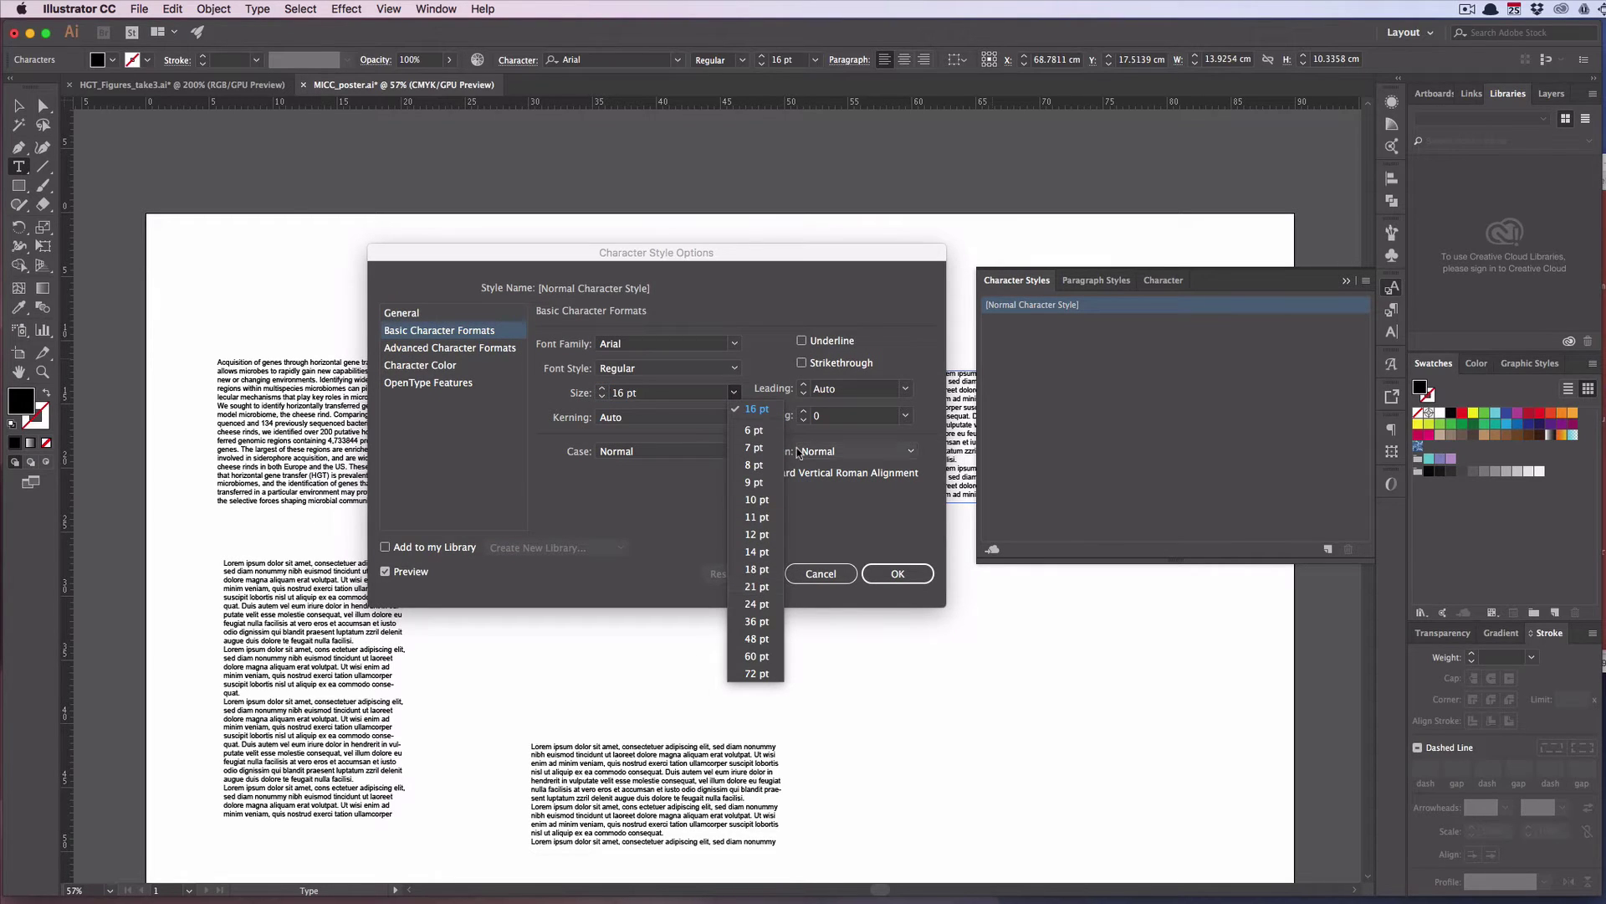
click(757, 604)
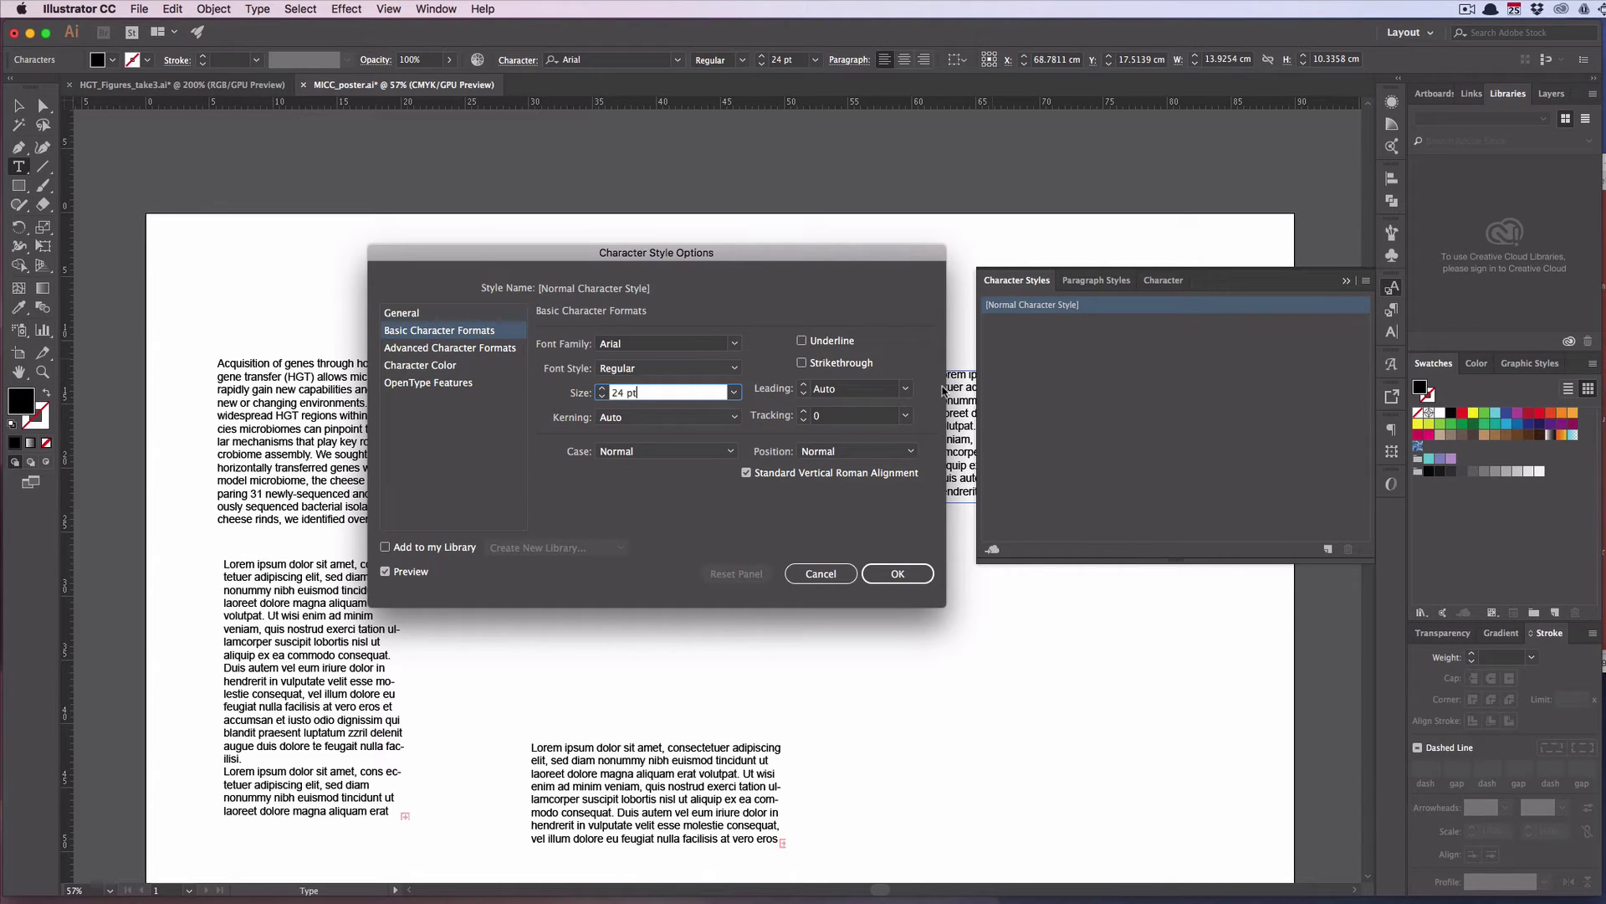
click(821, 573)
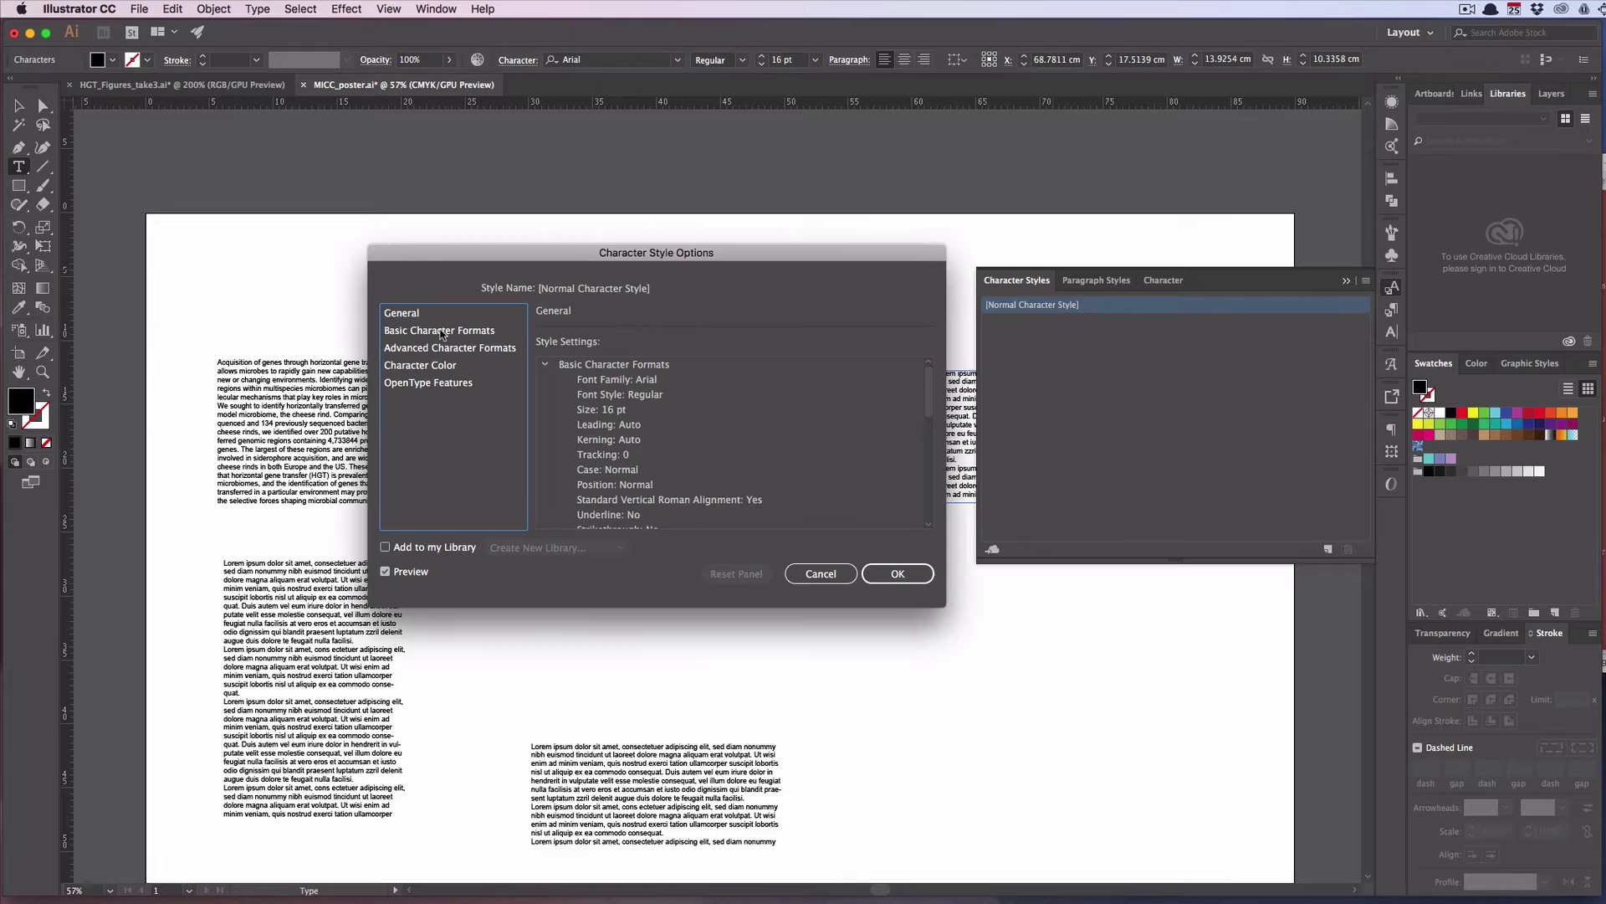
click(441, 332)
click(734, 392)
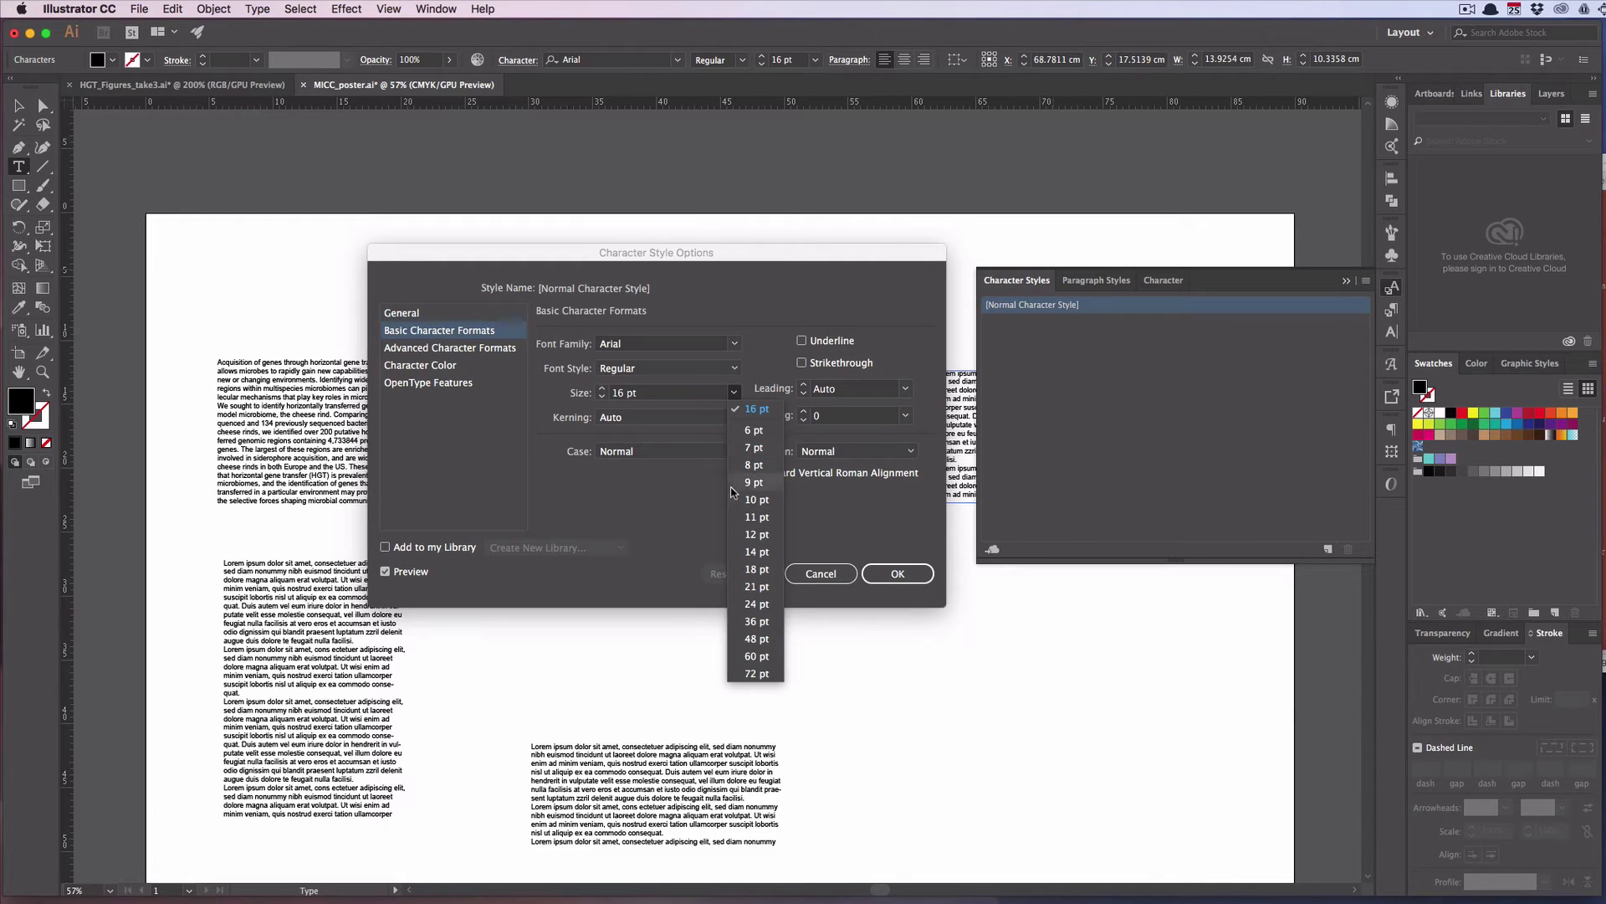
click(761, 588)
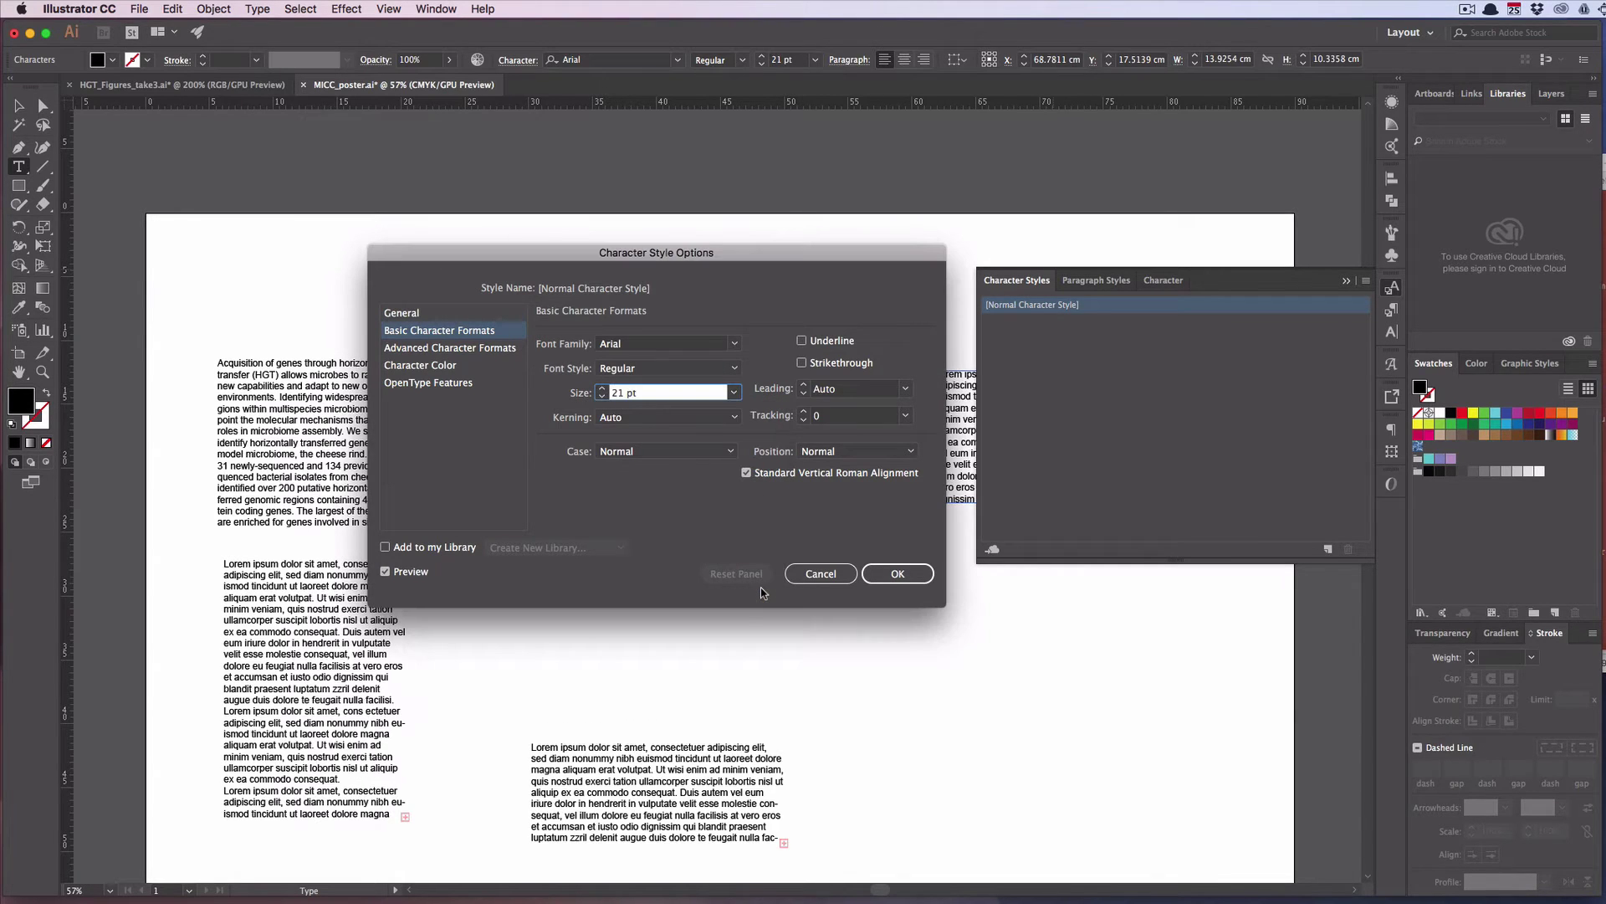
click(895, 575)
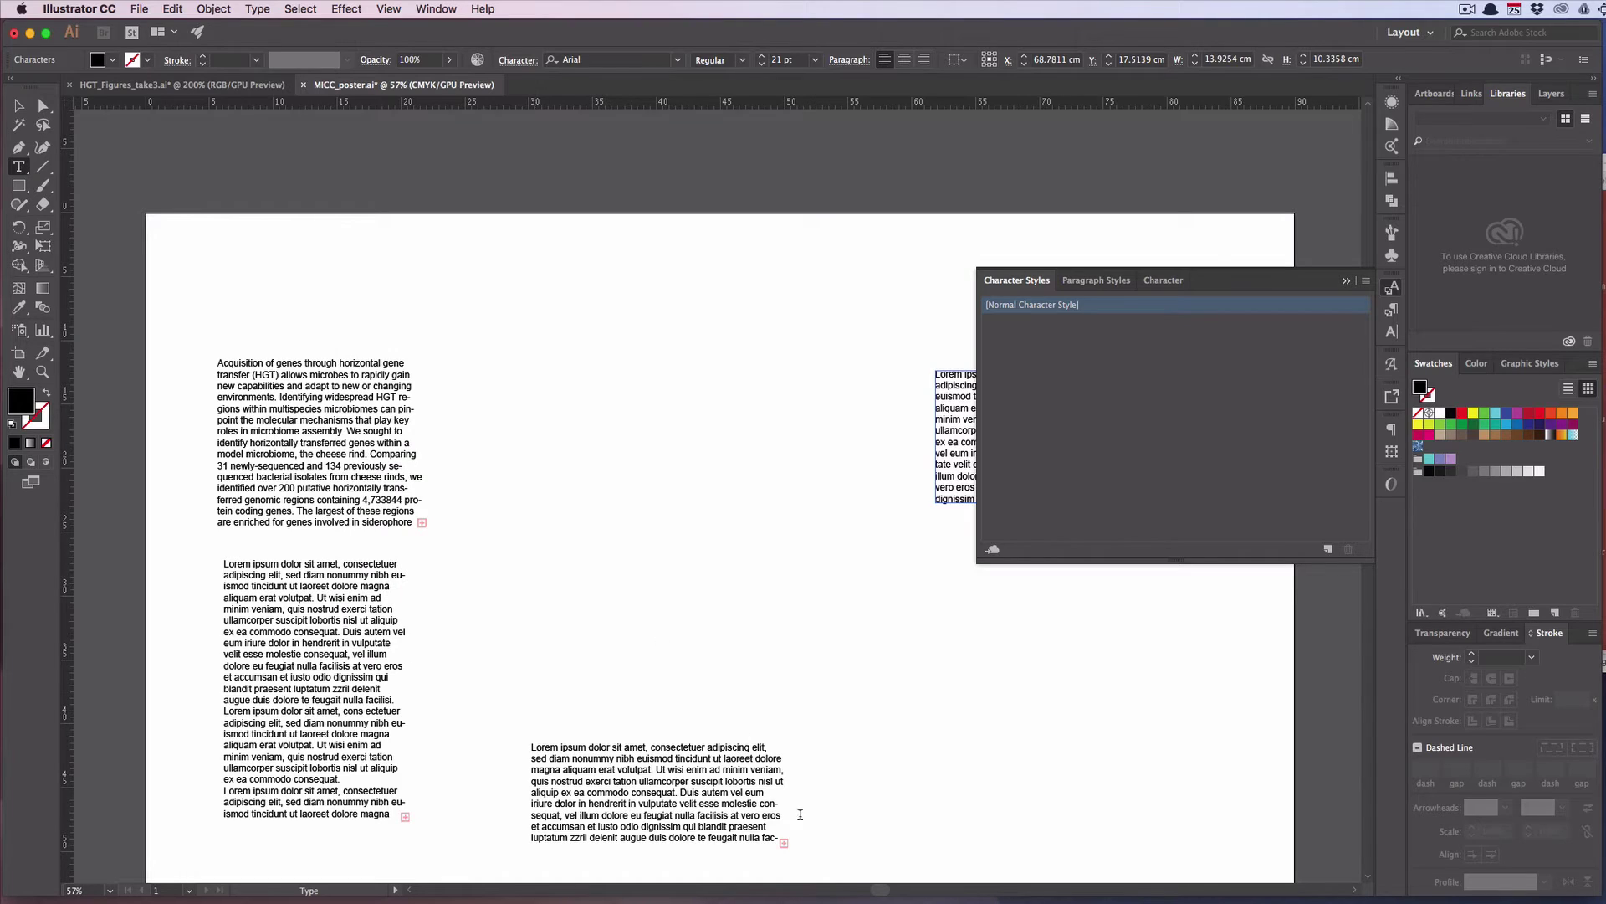
Widen the abstract text frame so its text reflows
scroll(597, 683, down, 4)
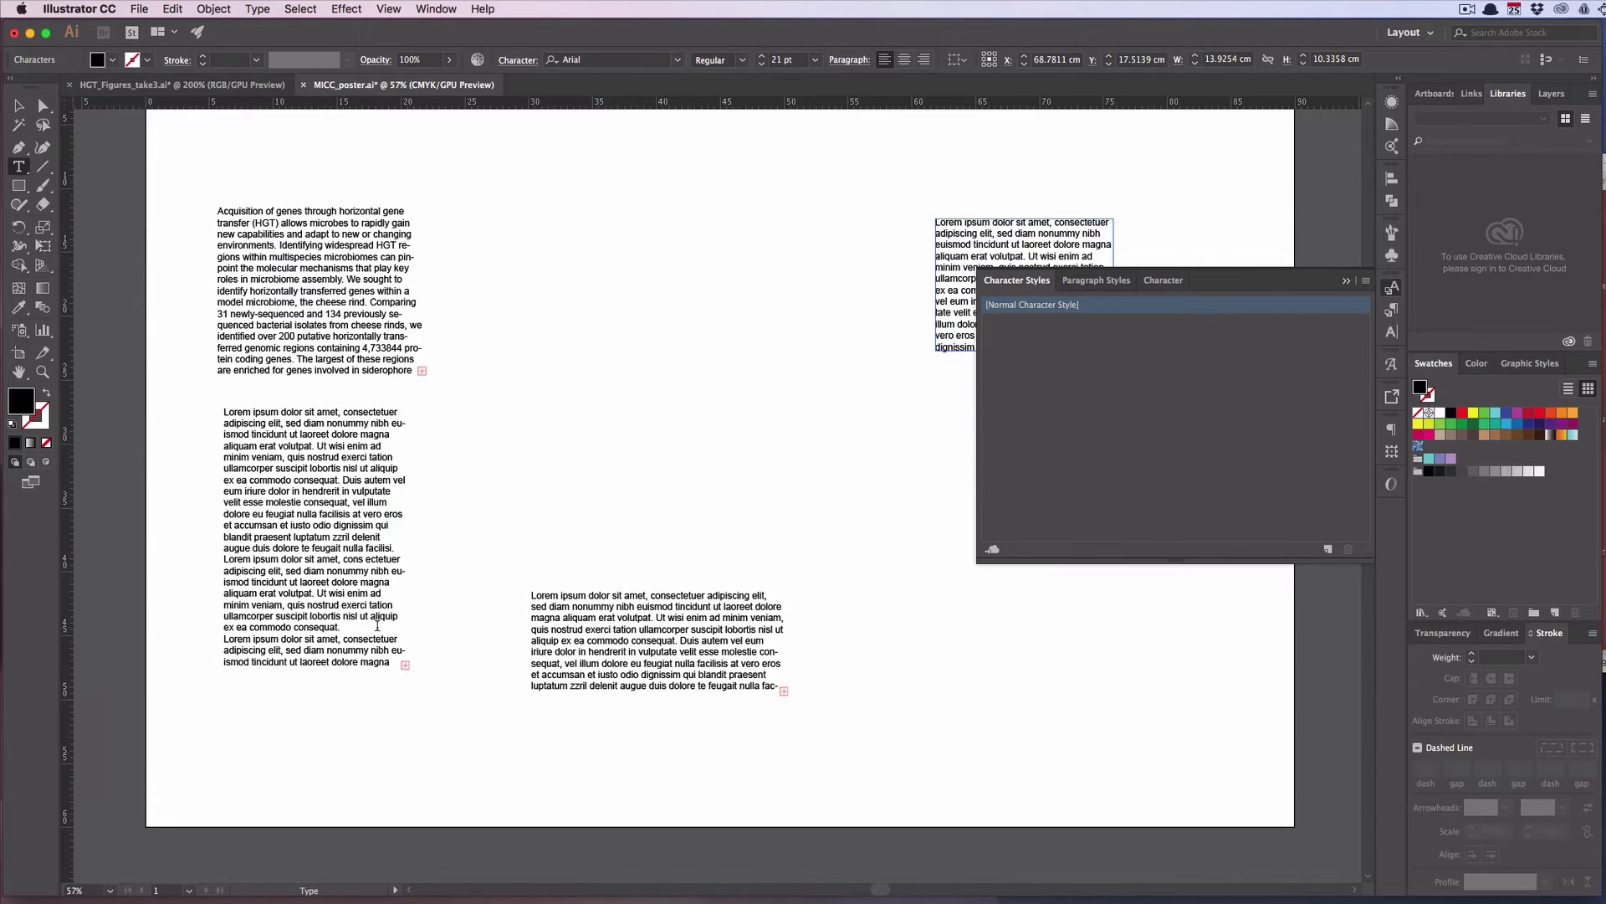
click(321, 556)
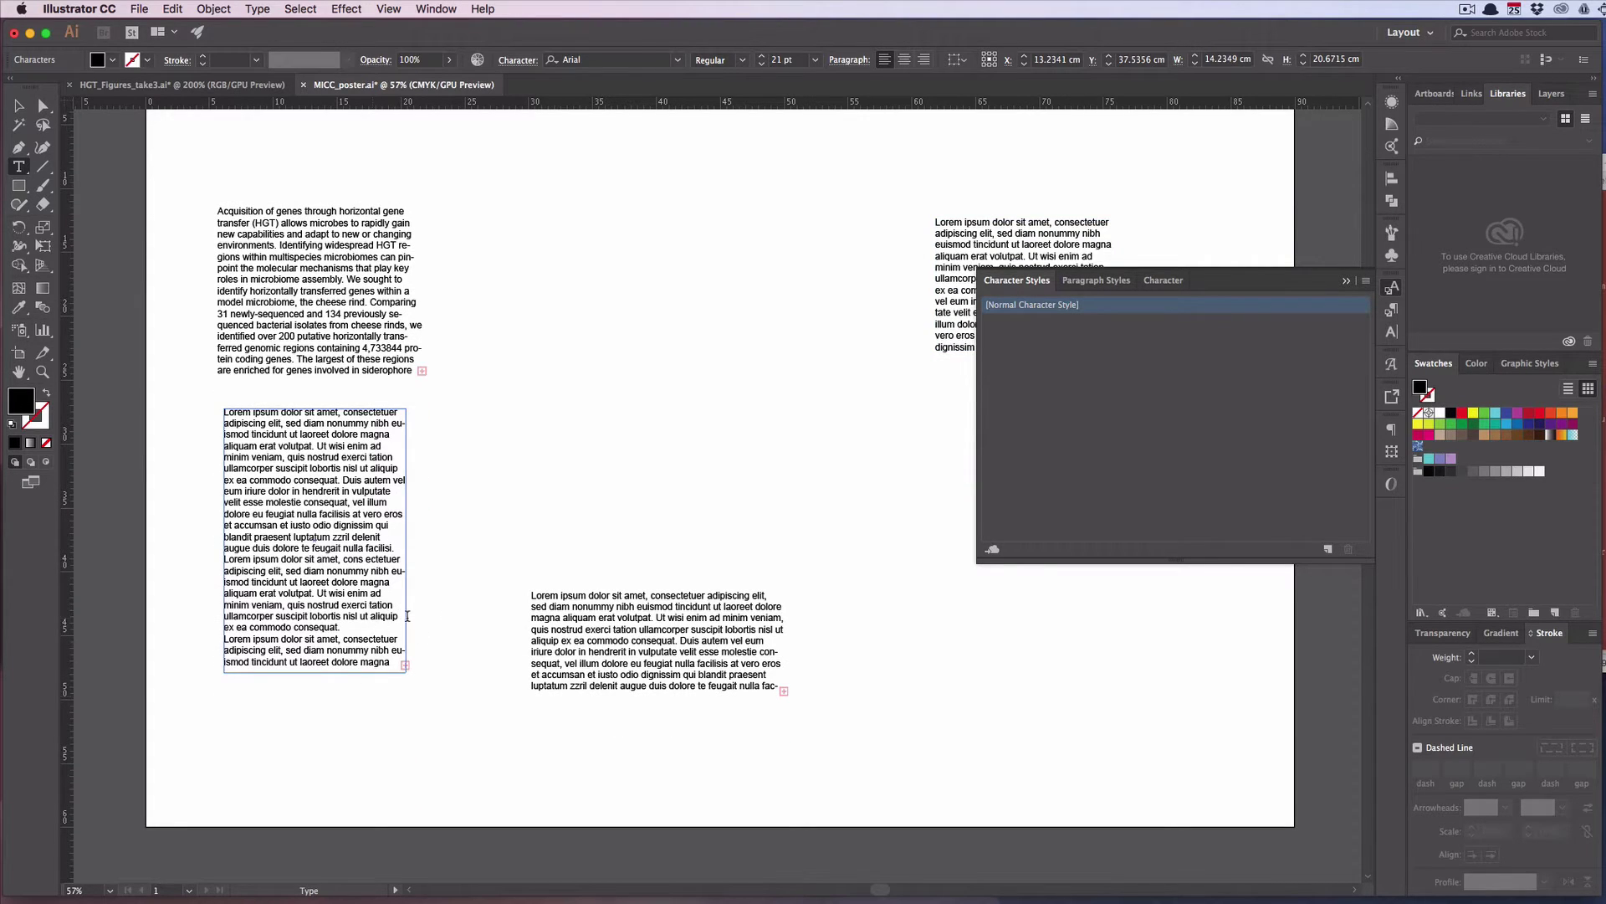
key(Escape)
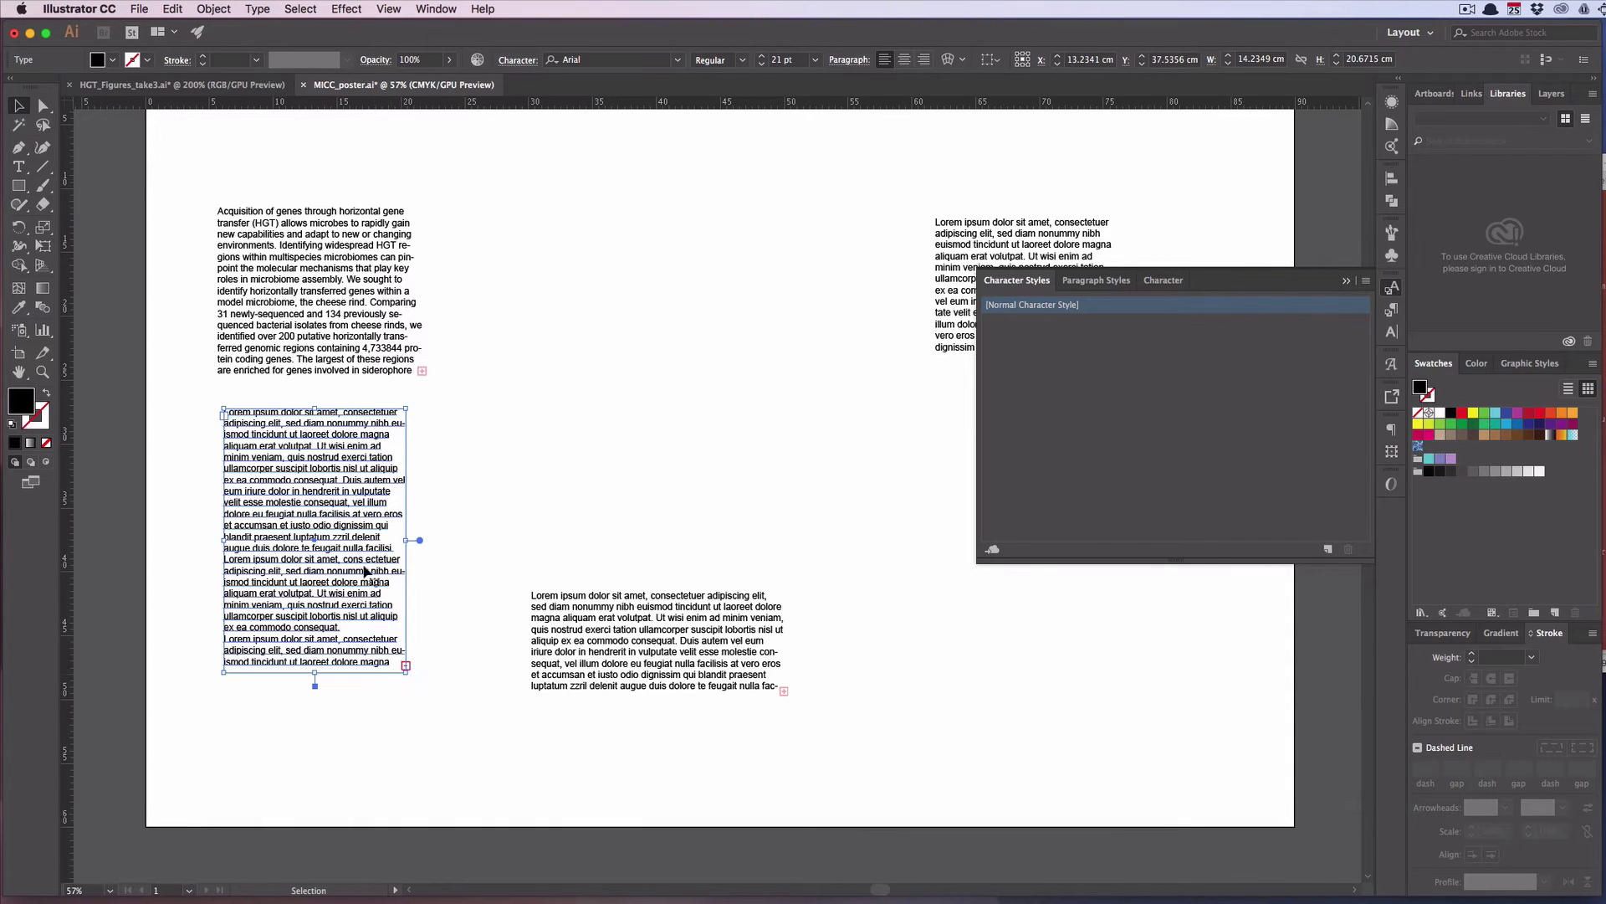
click(404, 375)
drag(422, 375, 495, 405)
Move the left Lorem ipsum frame down-left and enlarge it down and right
drag(351, 468, 345, 500)
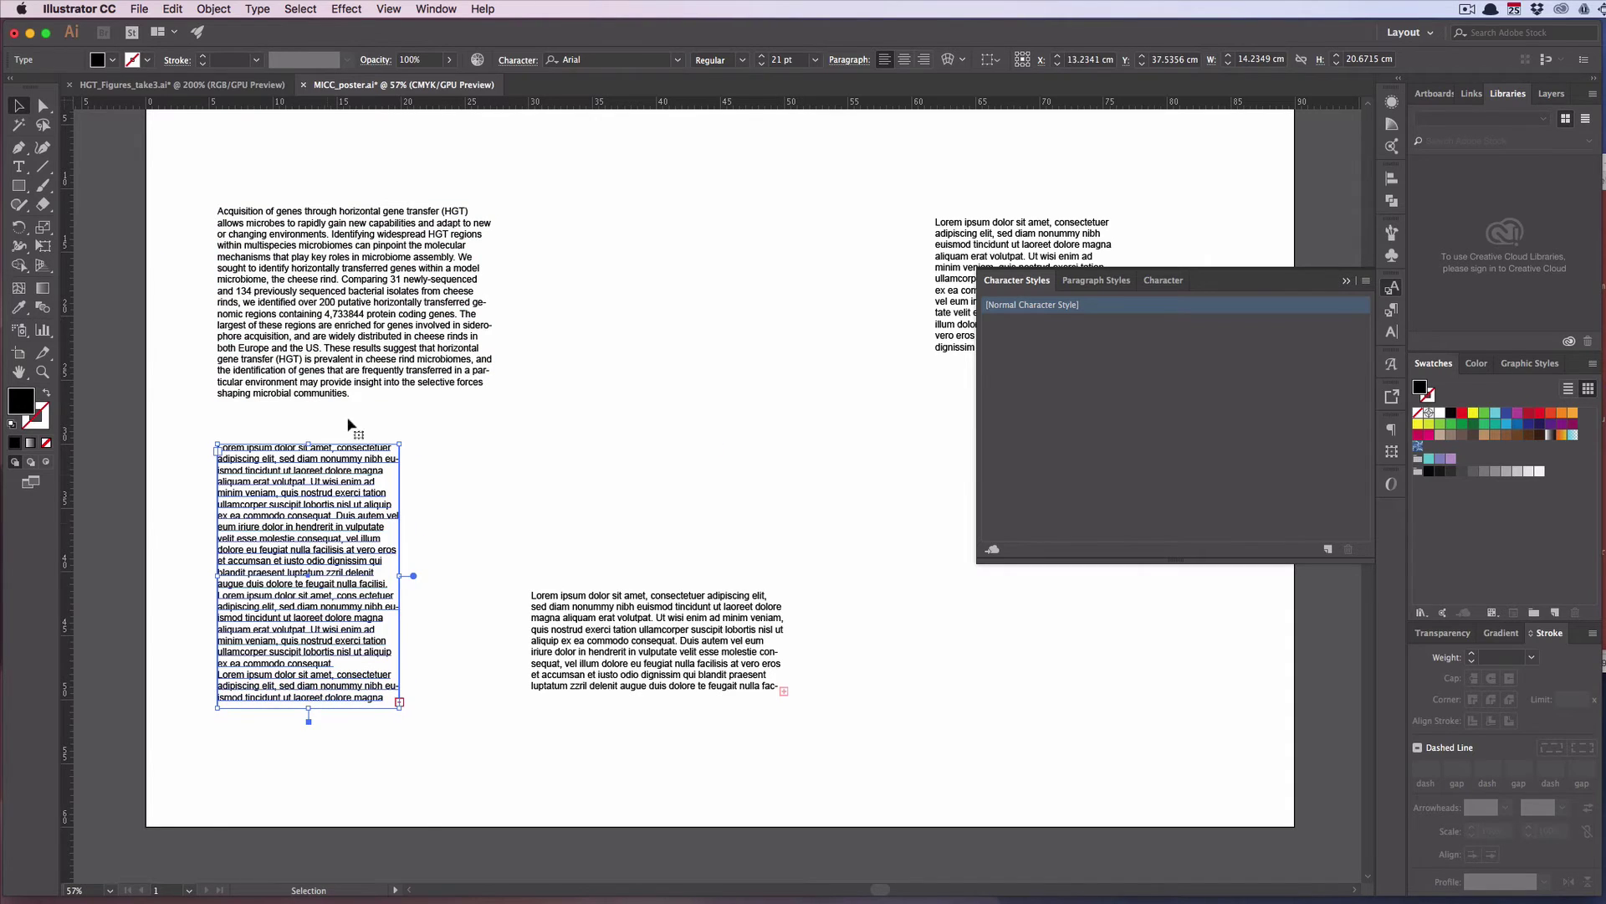
drag(400, 703, 499, 673)
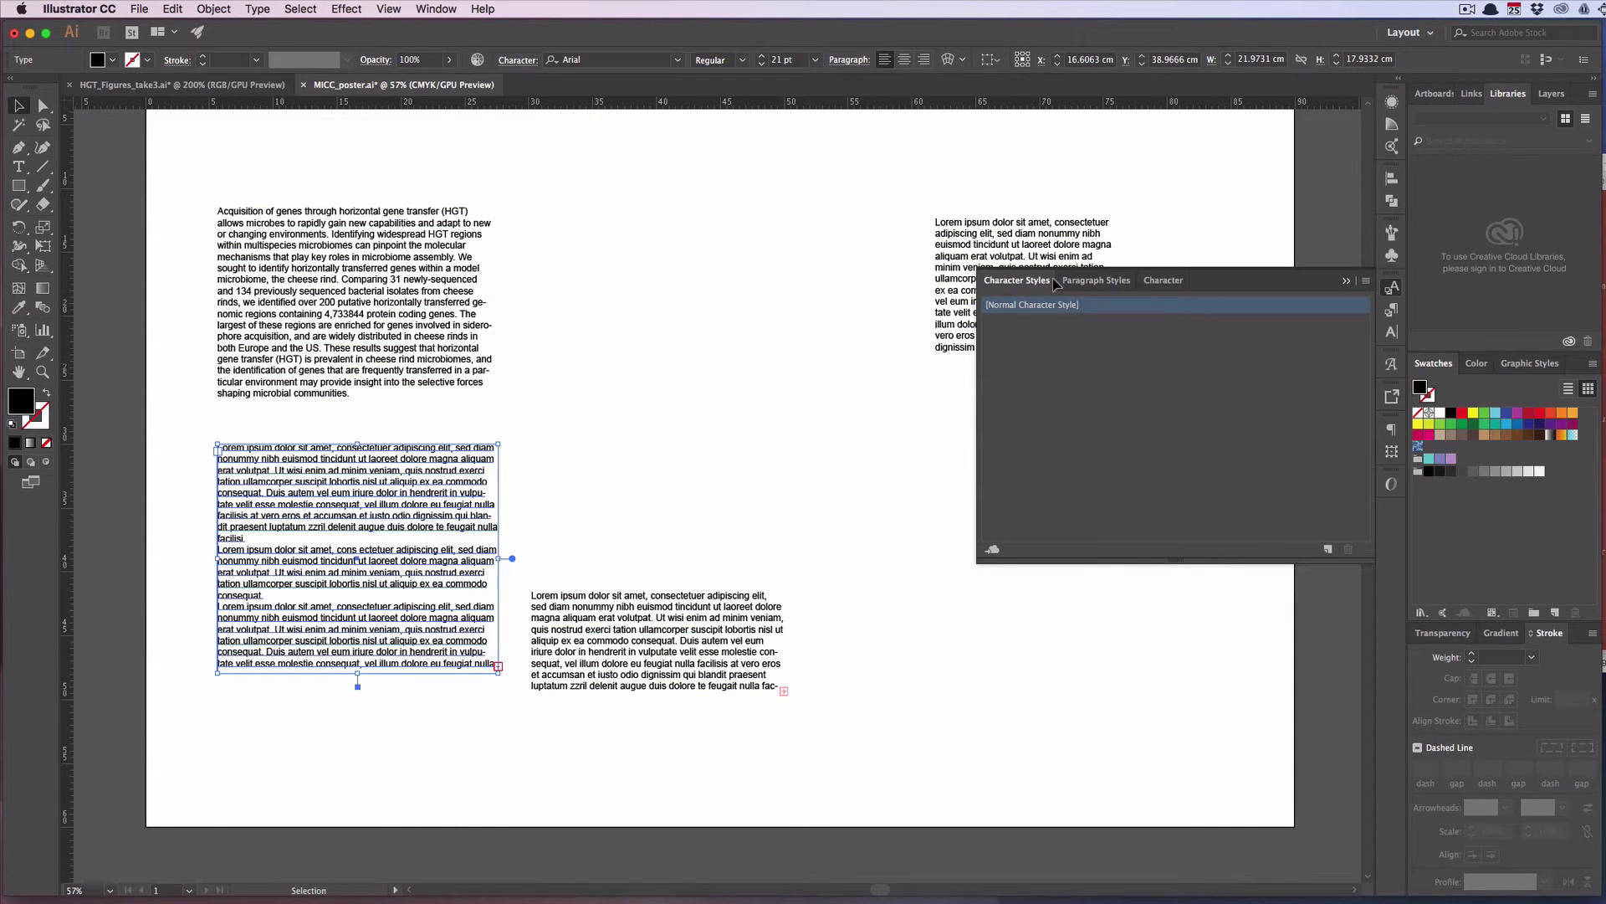
scroll(765, 484, down, 1)
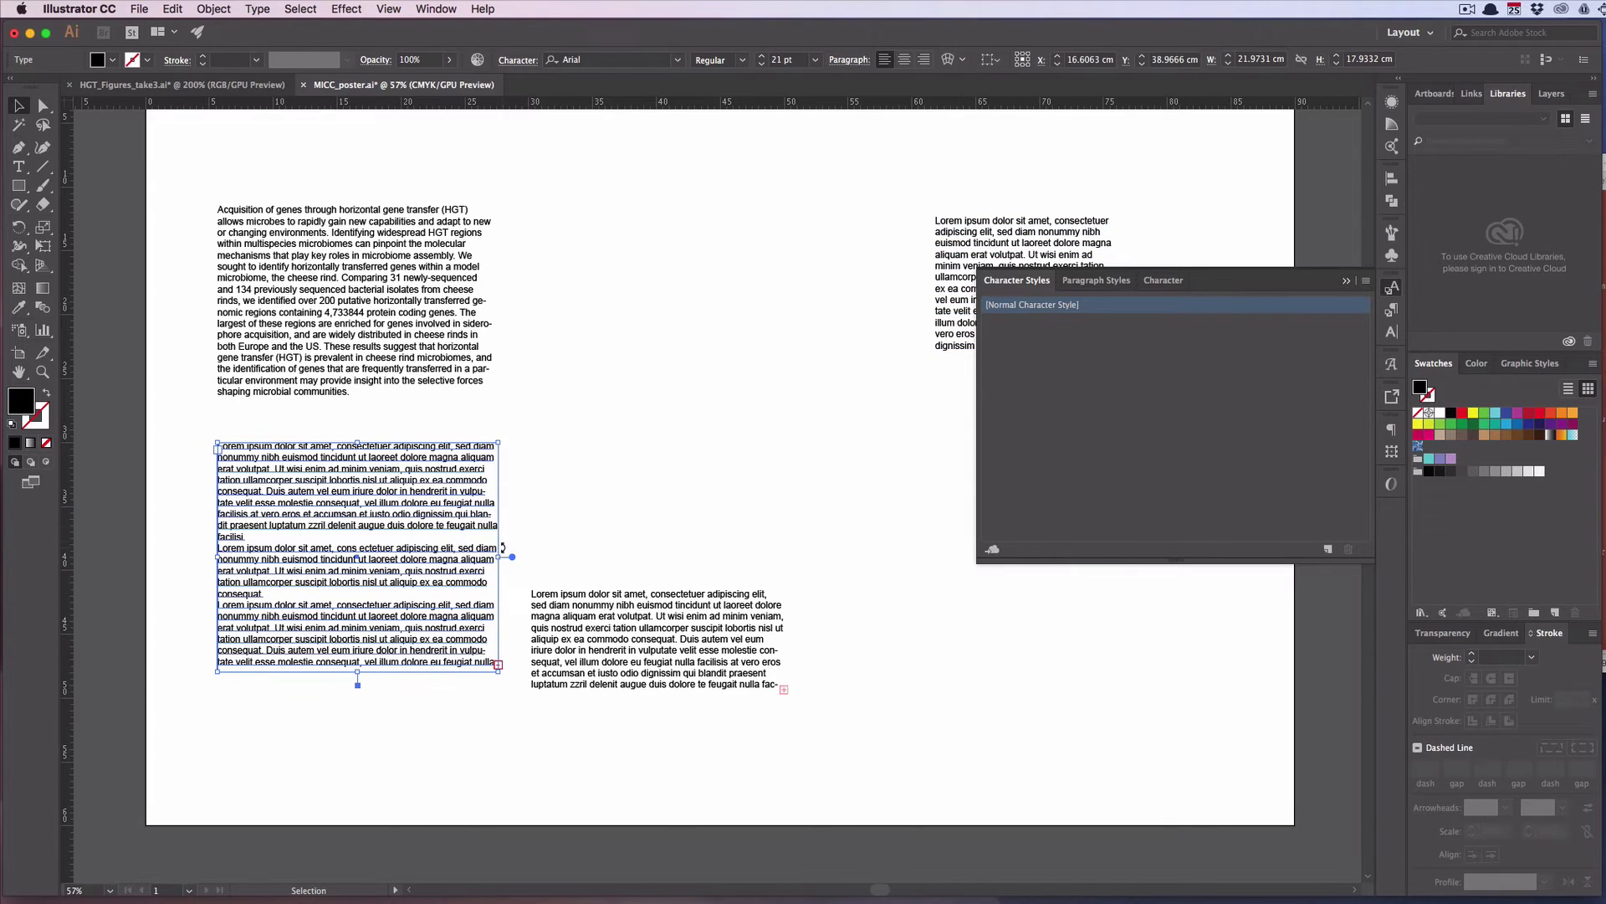
click(665, 648)
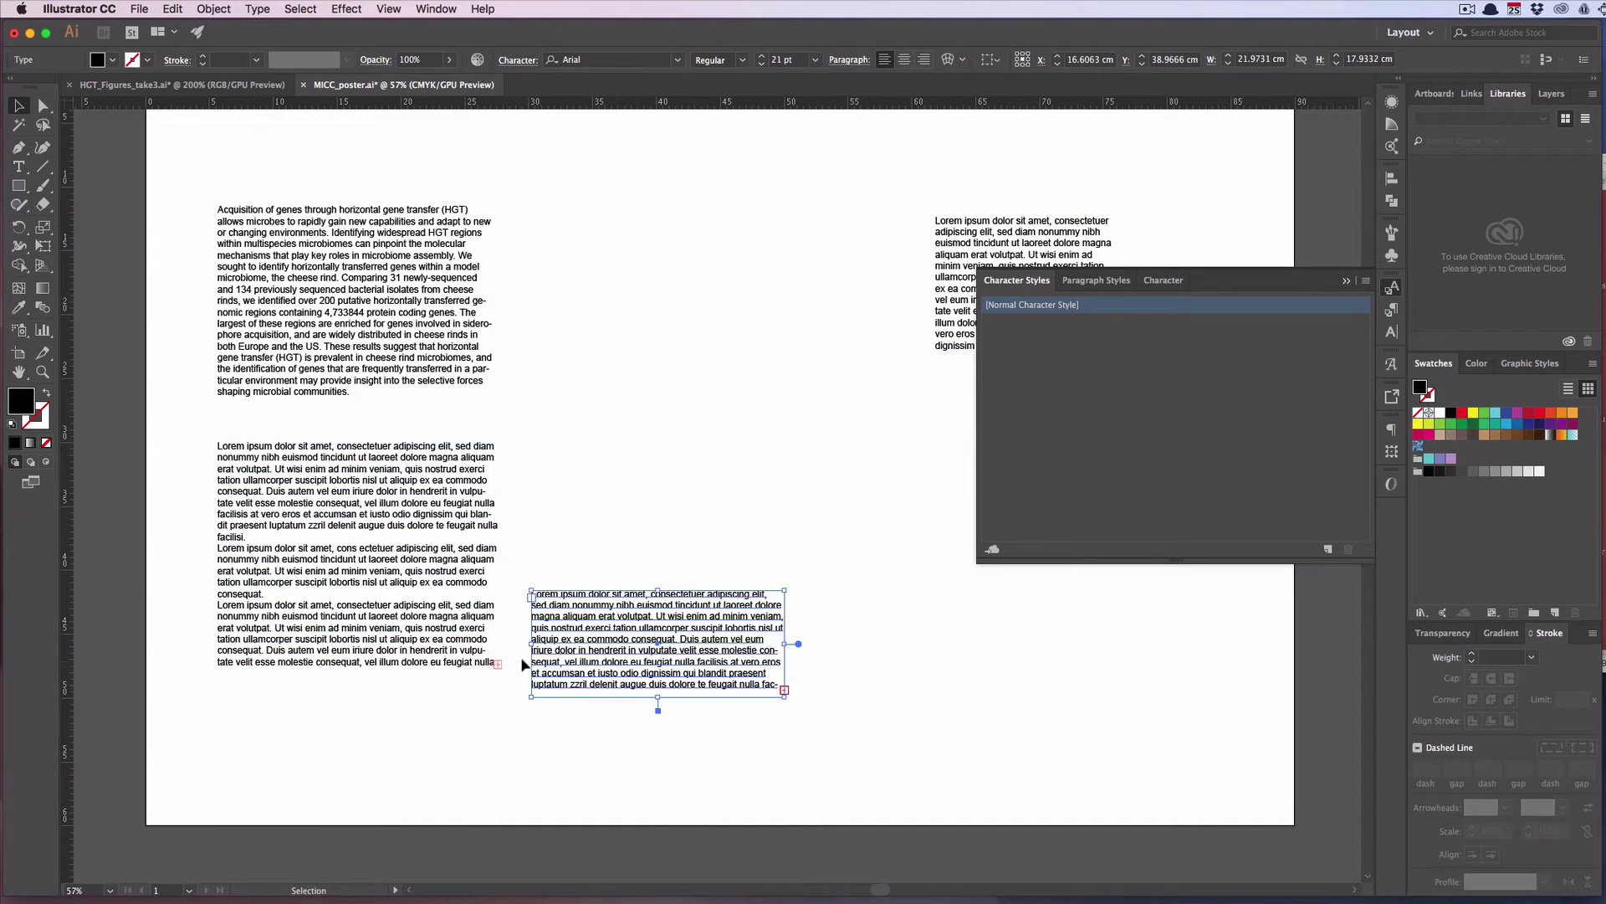
click(473, 669)
drag(498, 664, 505, 765)
Stretch the middle frame down and move it up-right, then widen the upper-right frame leftward
click(654, 689)
drag(784, 690, 790, 818)
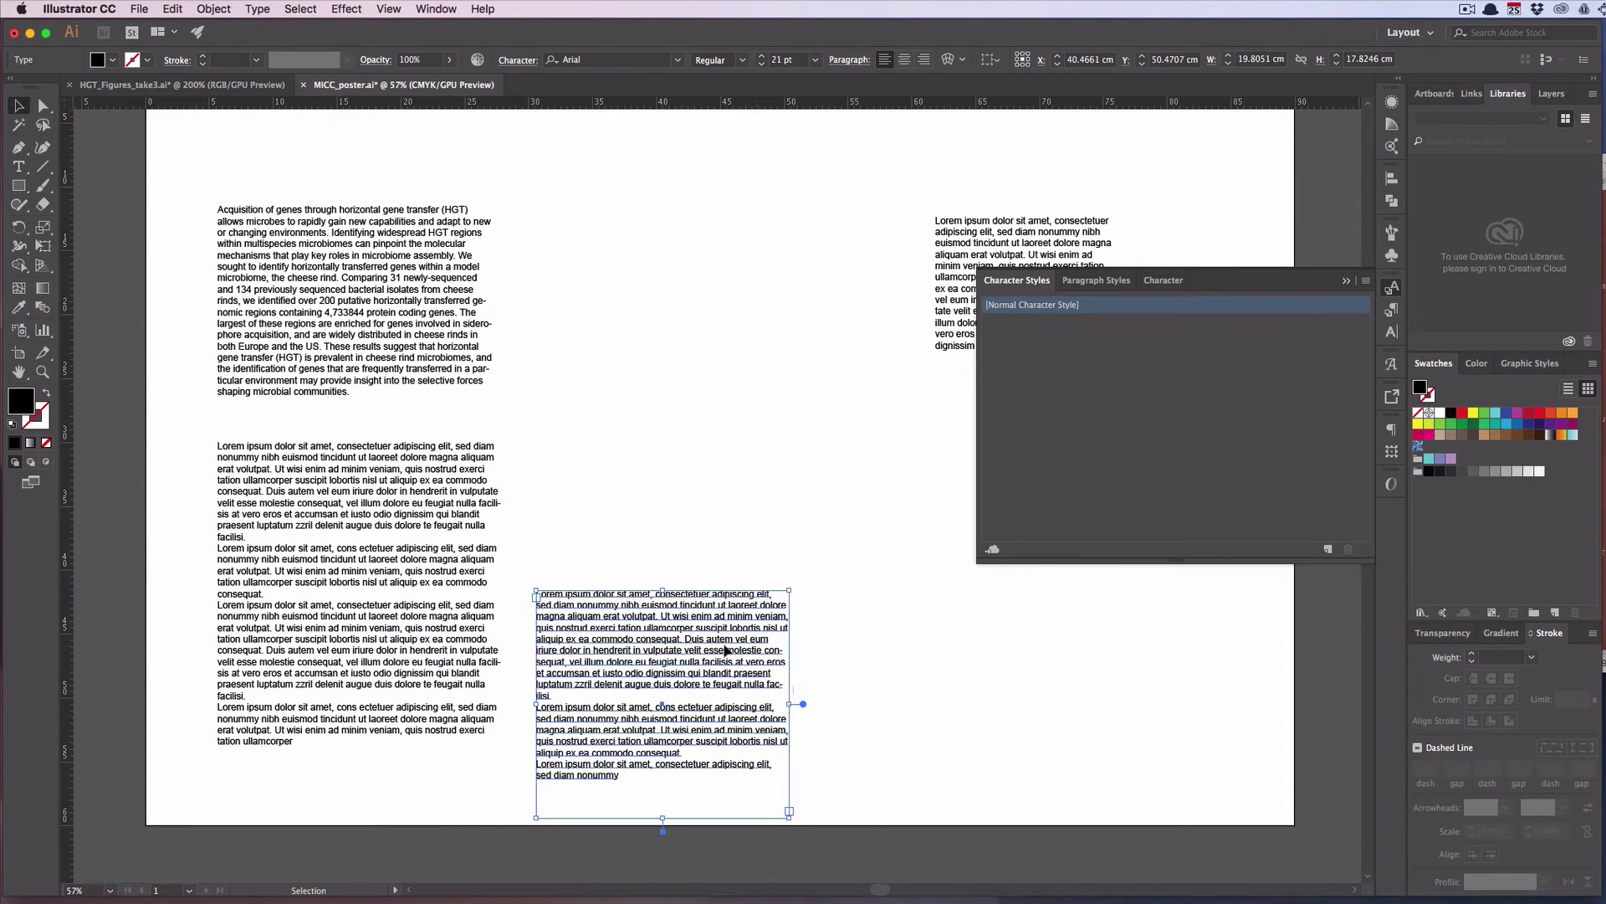
drag(674, 648, 739, 543)
click(954, 310)
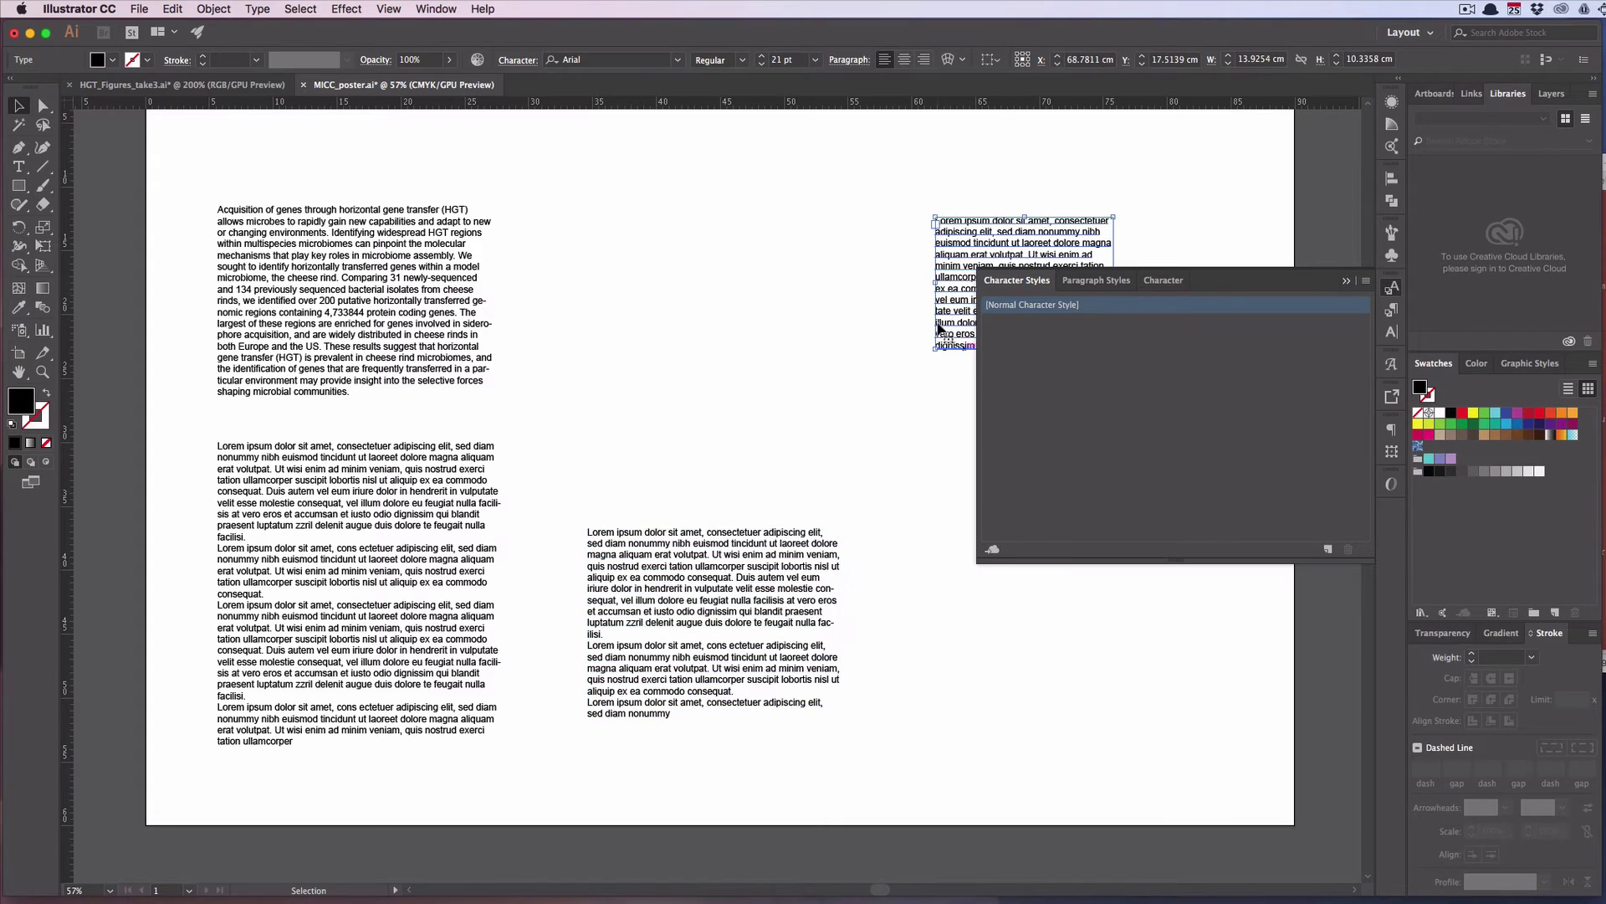
drag(934, 349, 855, 373)
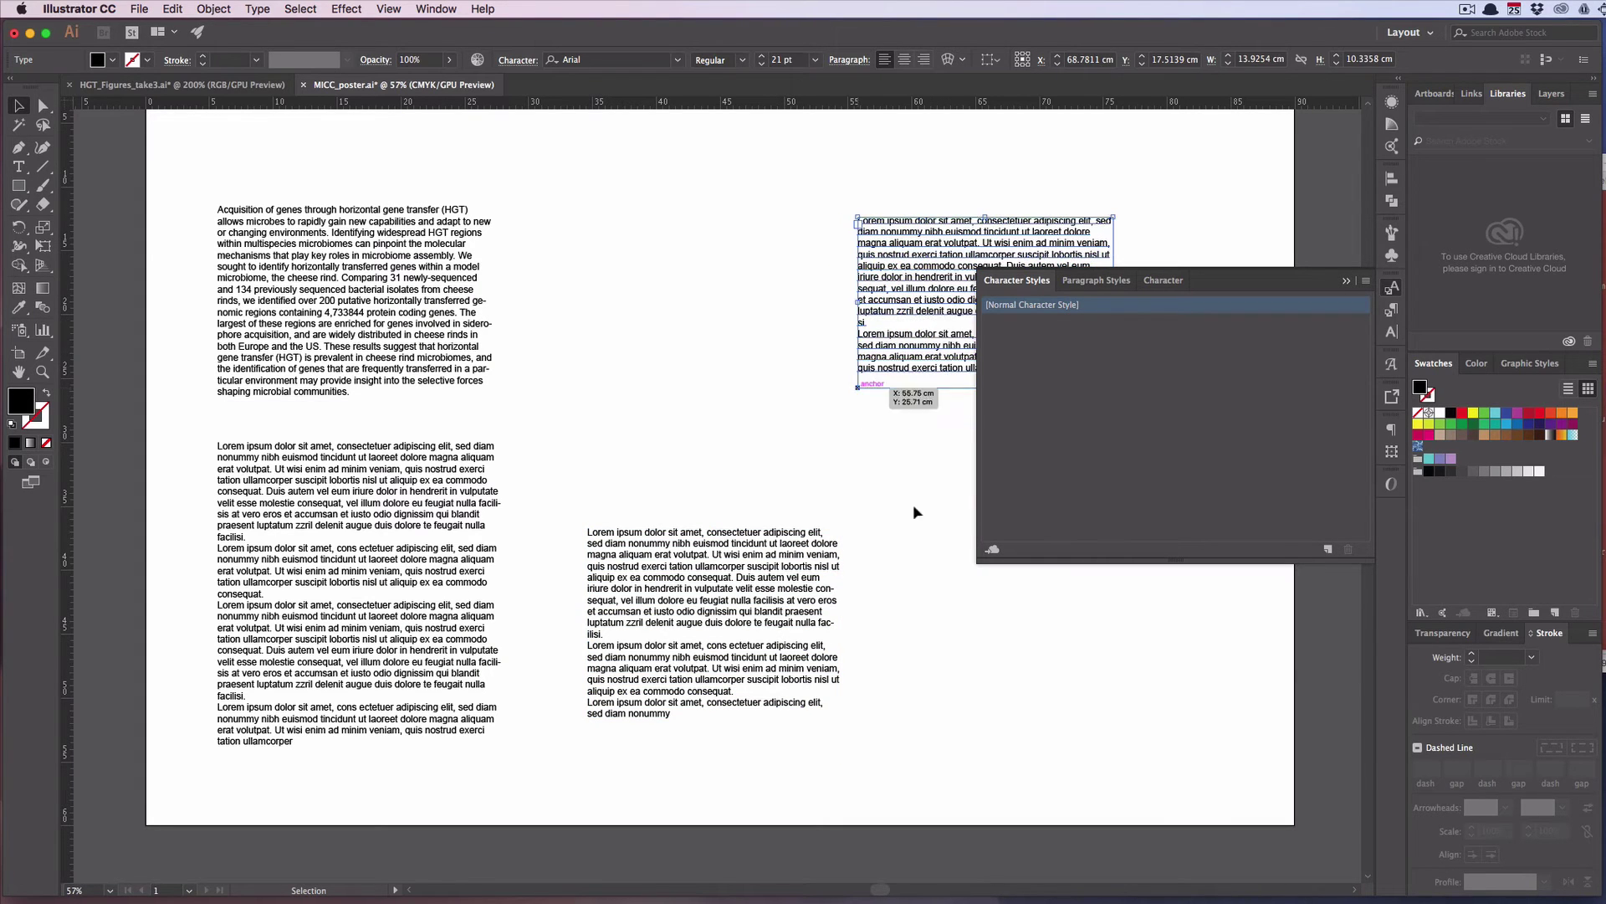
click(839, 341)
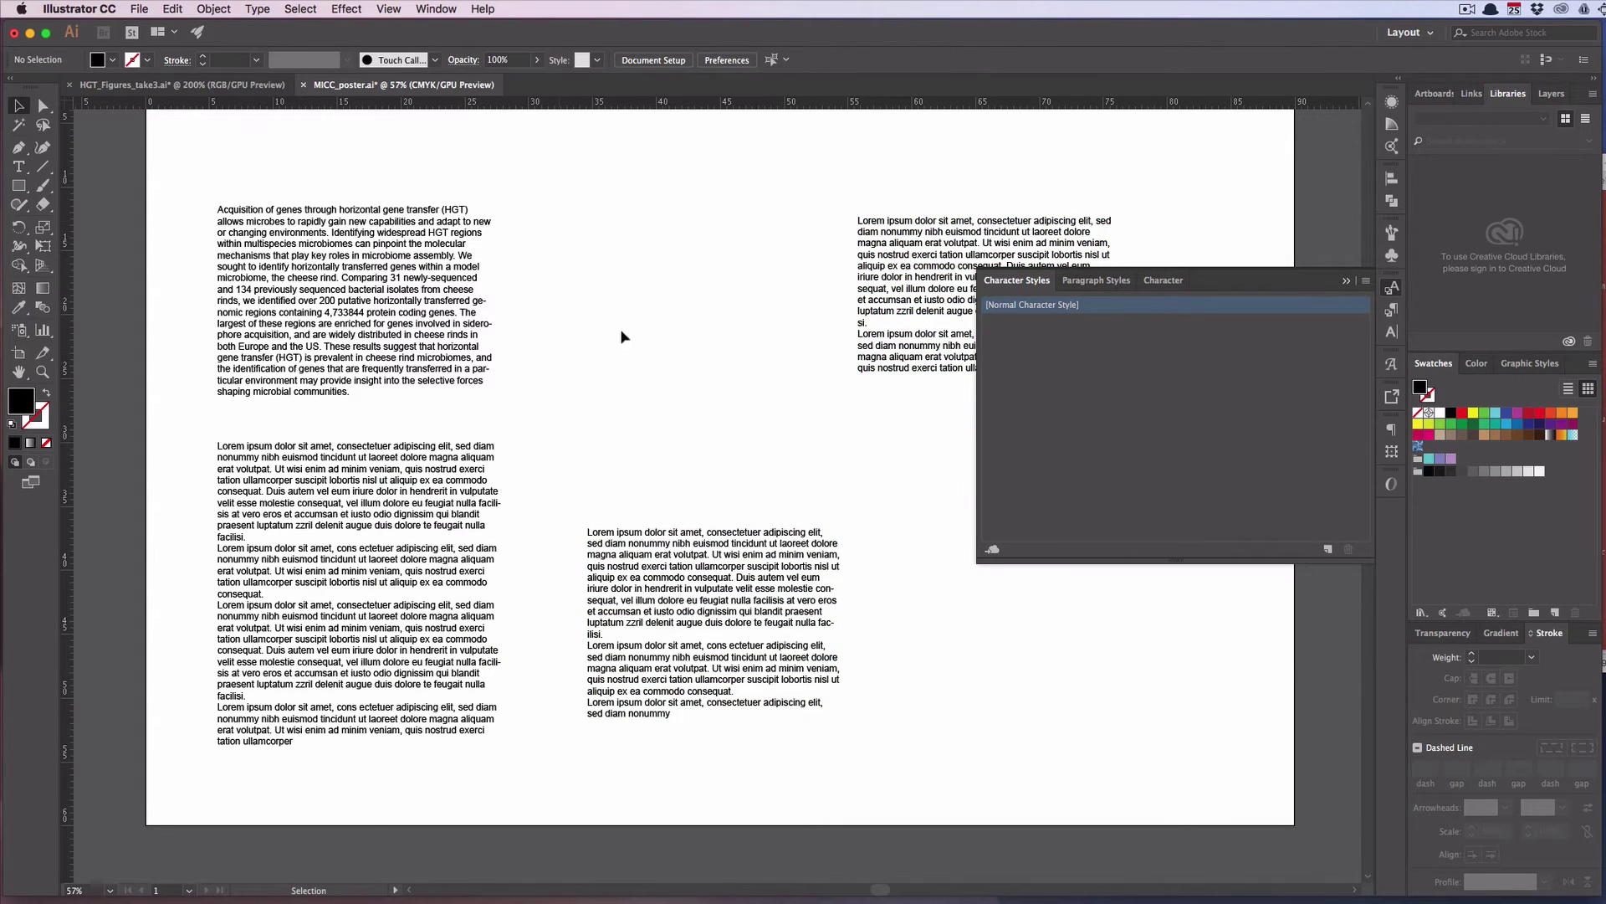
Open a blank first line above the HGT abstract text
click(458, 289)
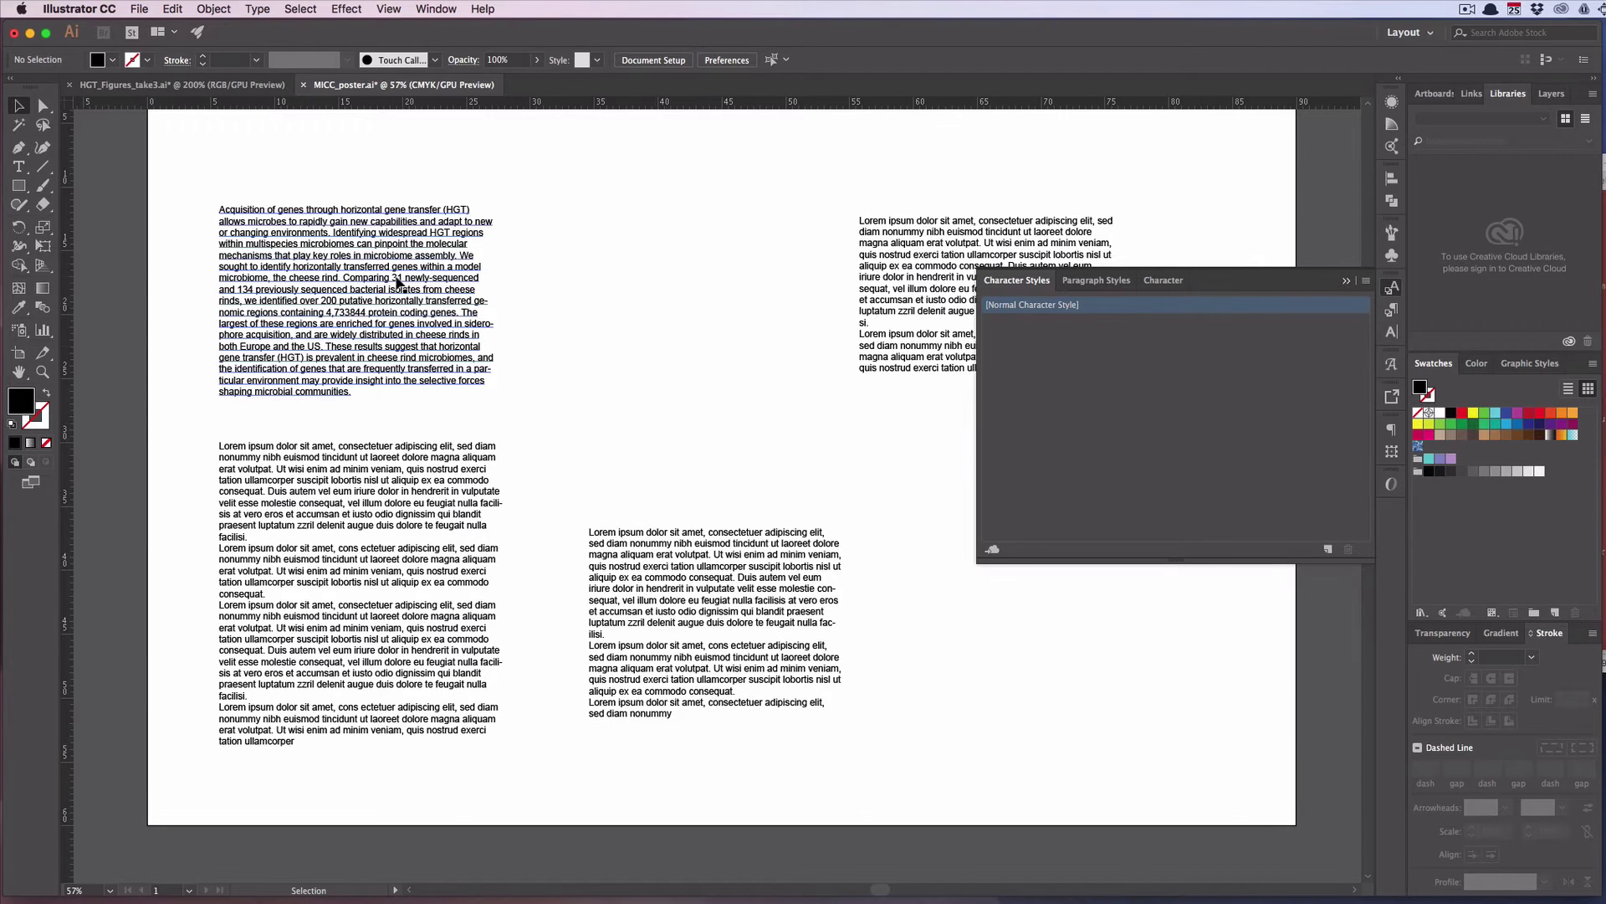
scroll(399, 284, up, 3)
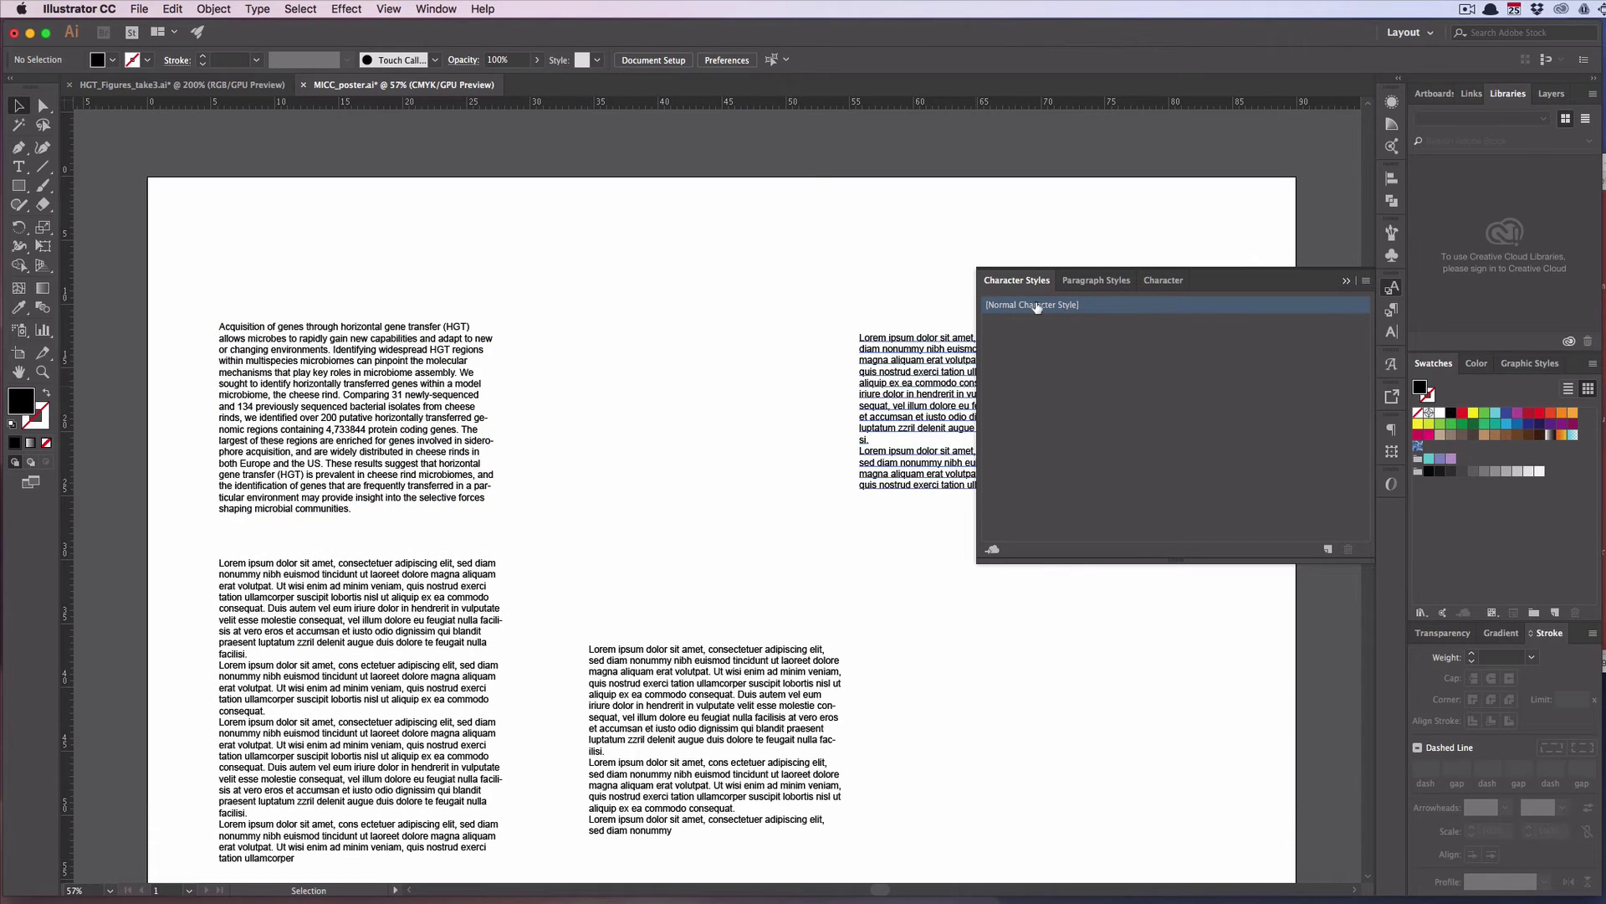
click(308, 339)
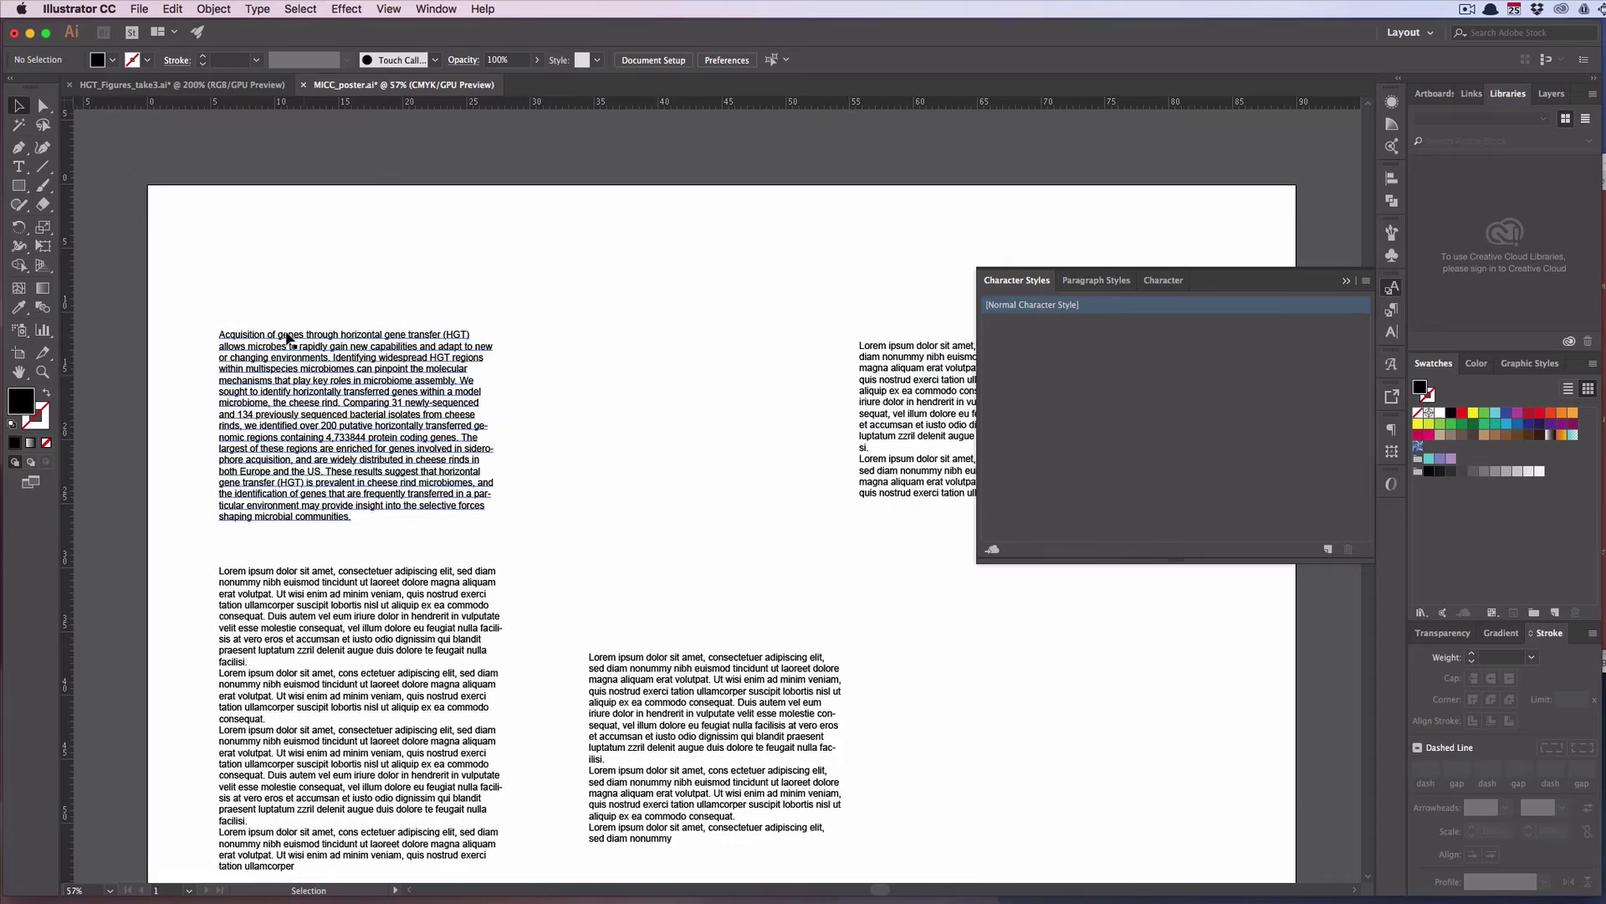
scroll(318, 351, up, 1)
double_click(263, 369)
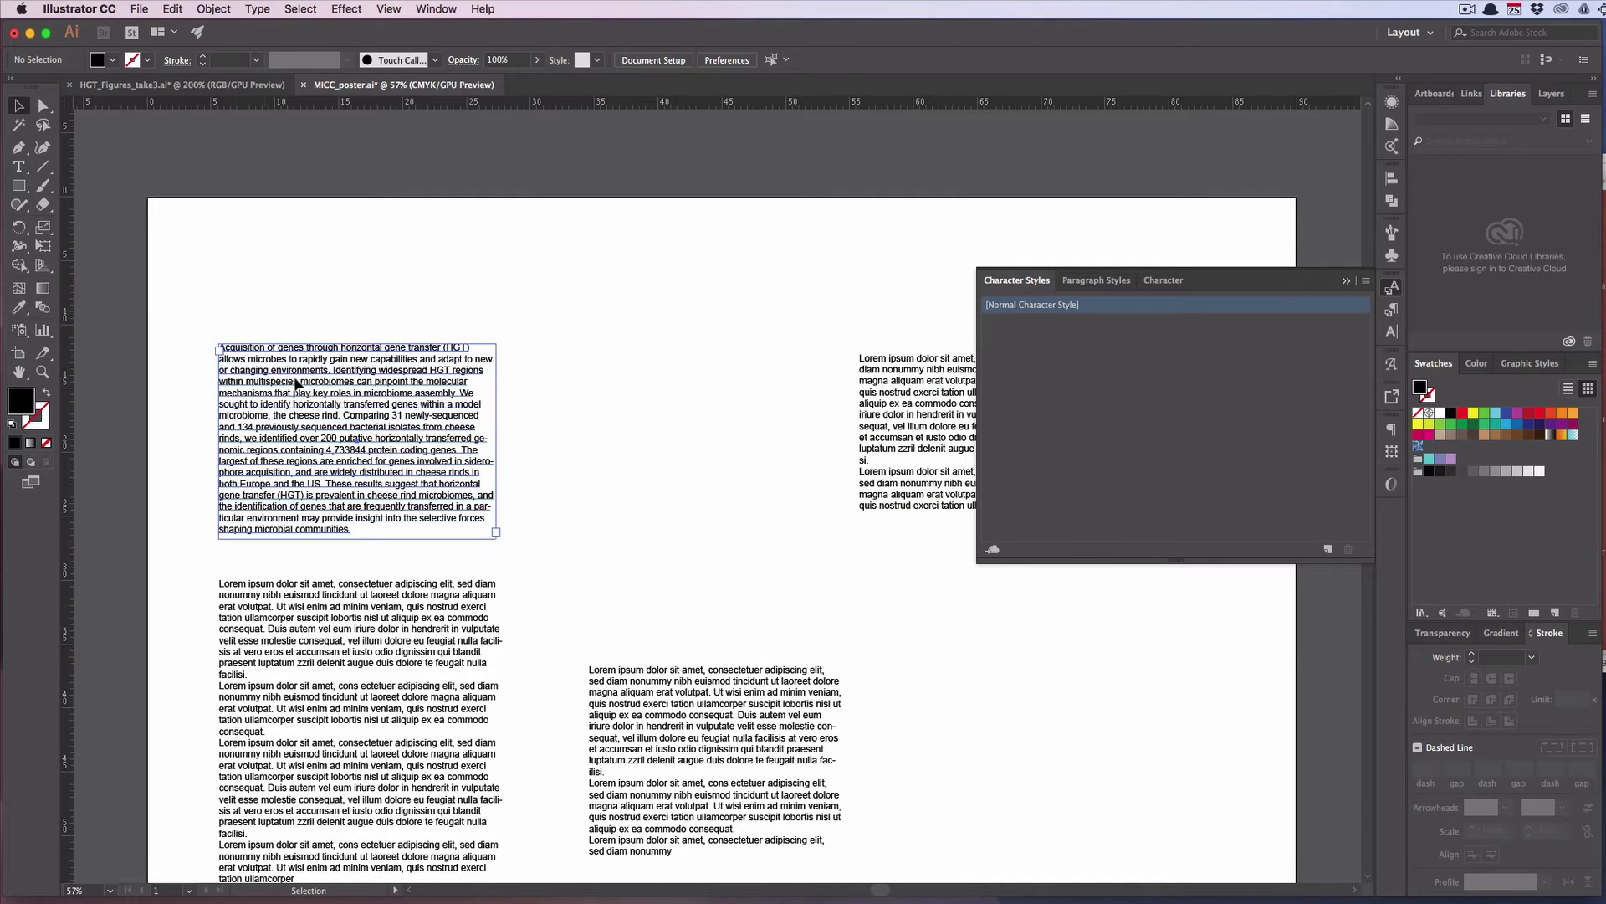
click(220, 346)
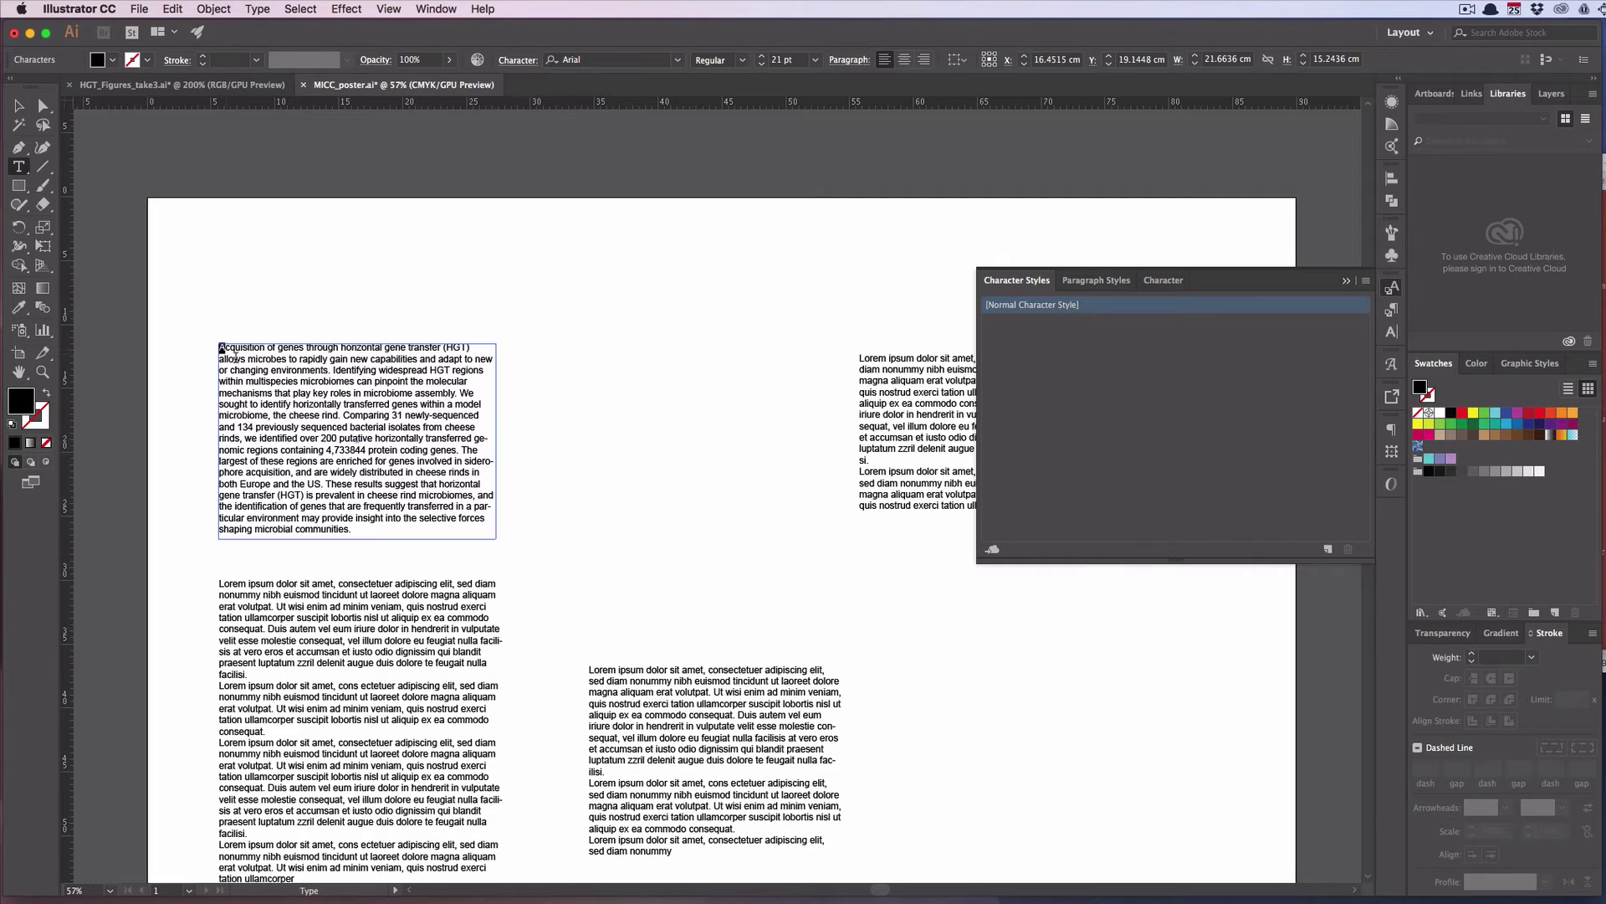
key(Left)
key(Return)
key(Up)
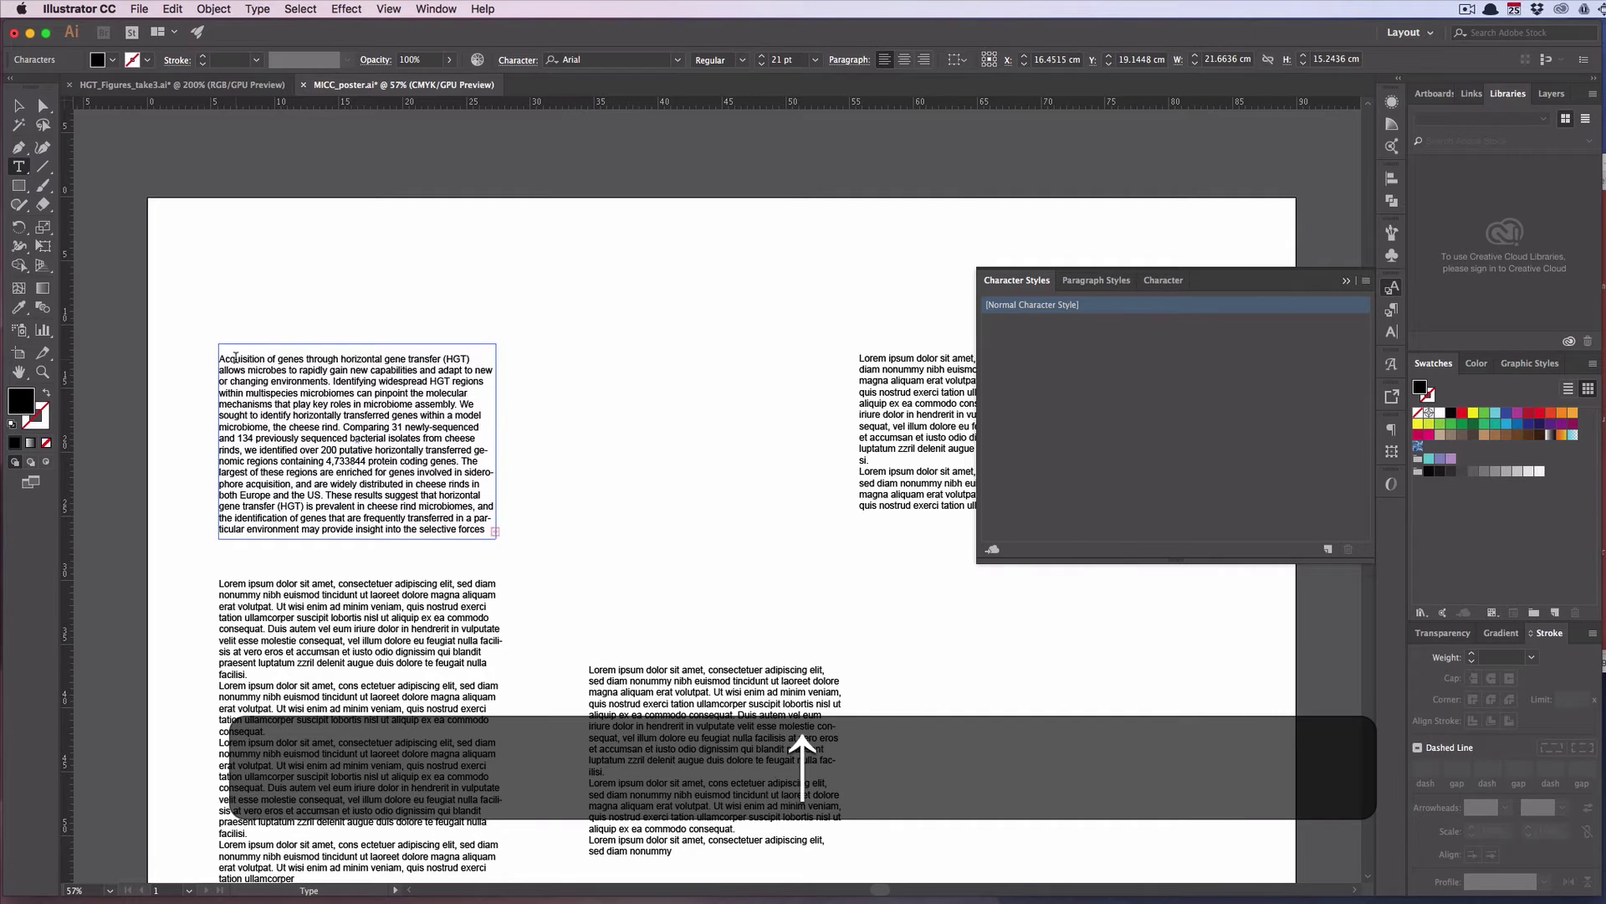
key(Escape)
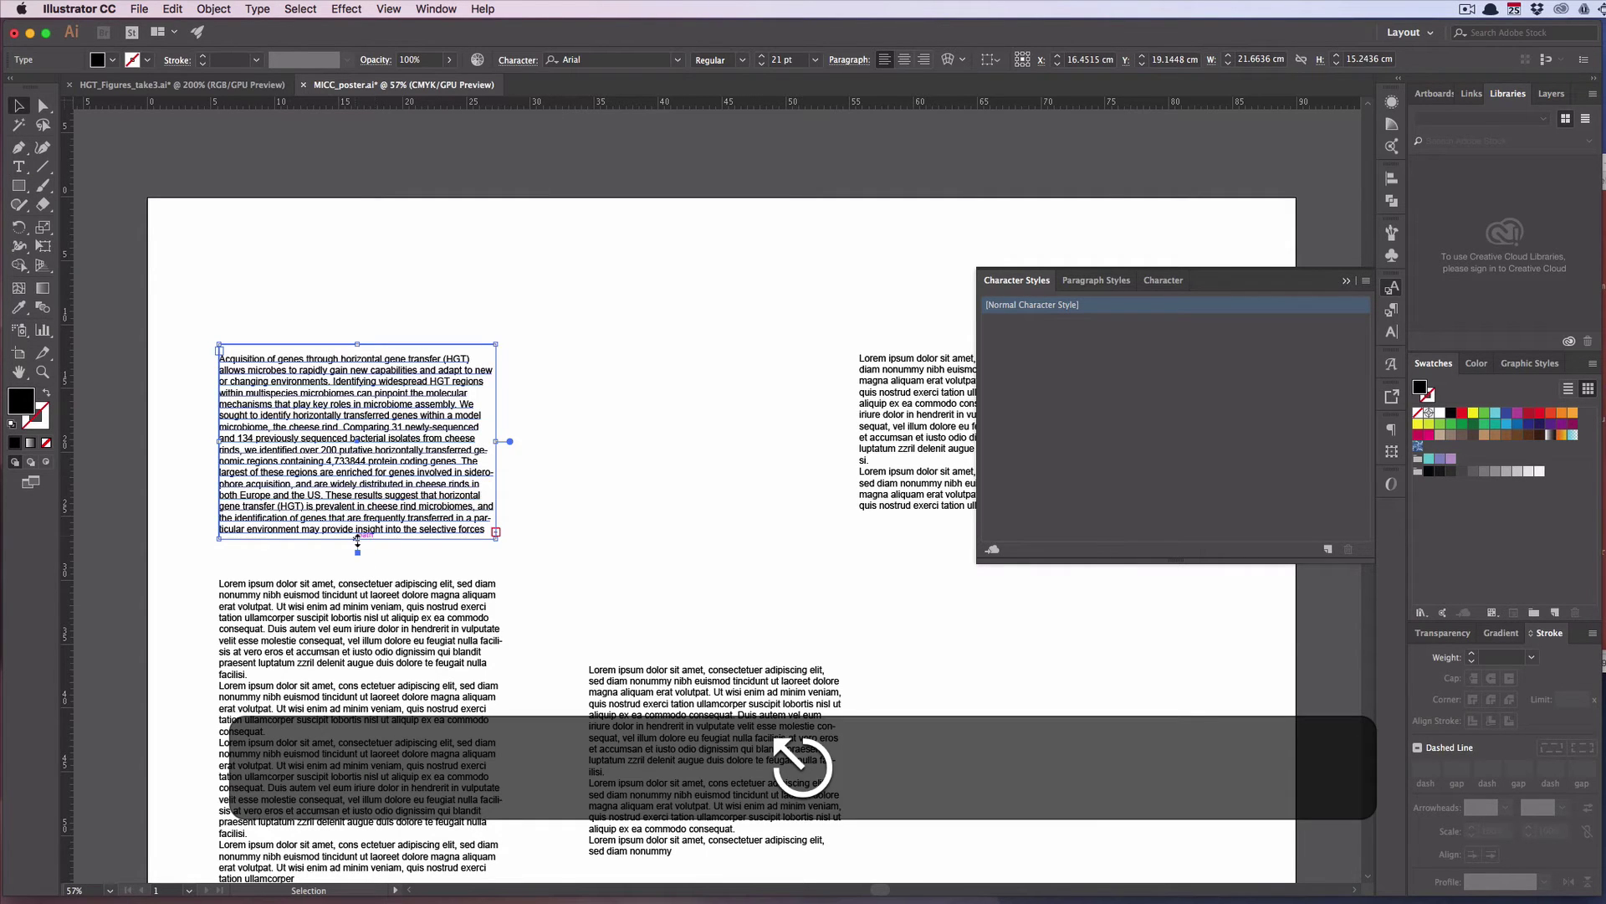
Lengthen the abstract frame to show its overflow and type the heading 'Abrstract' on the blank line
drag(357, 540, 358, 555)
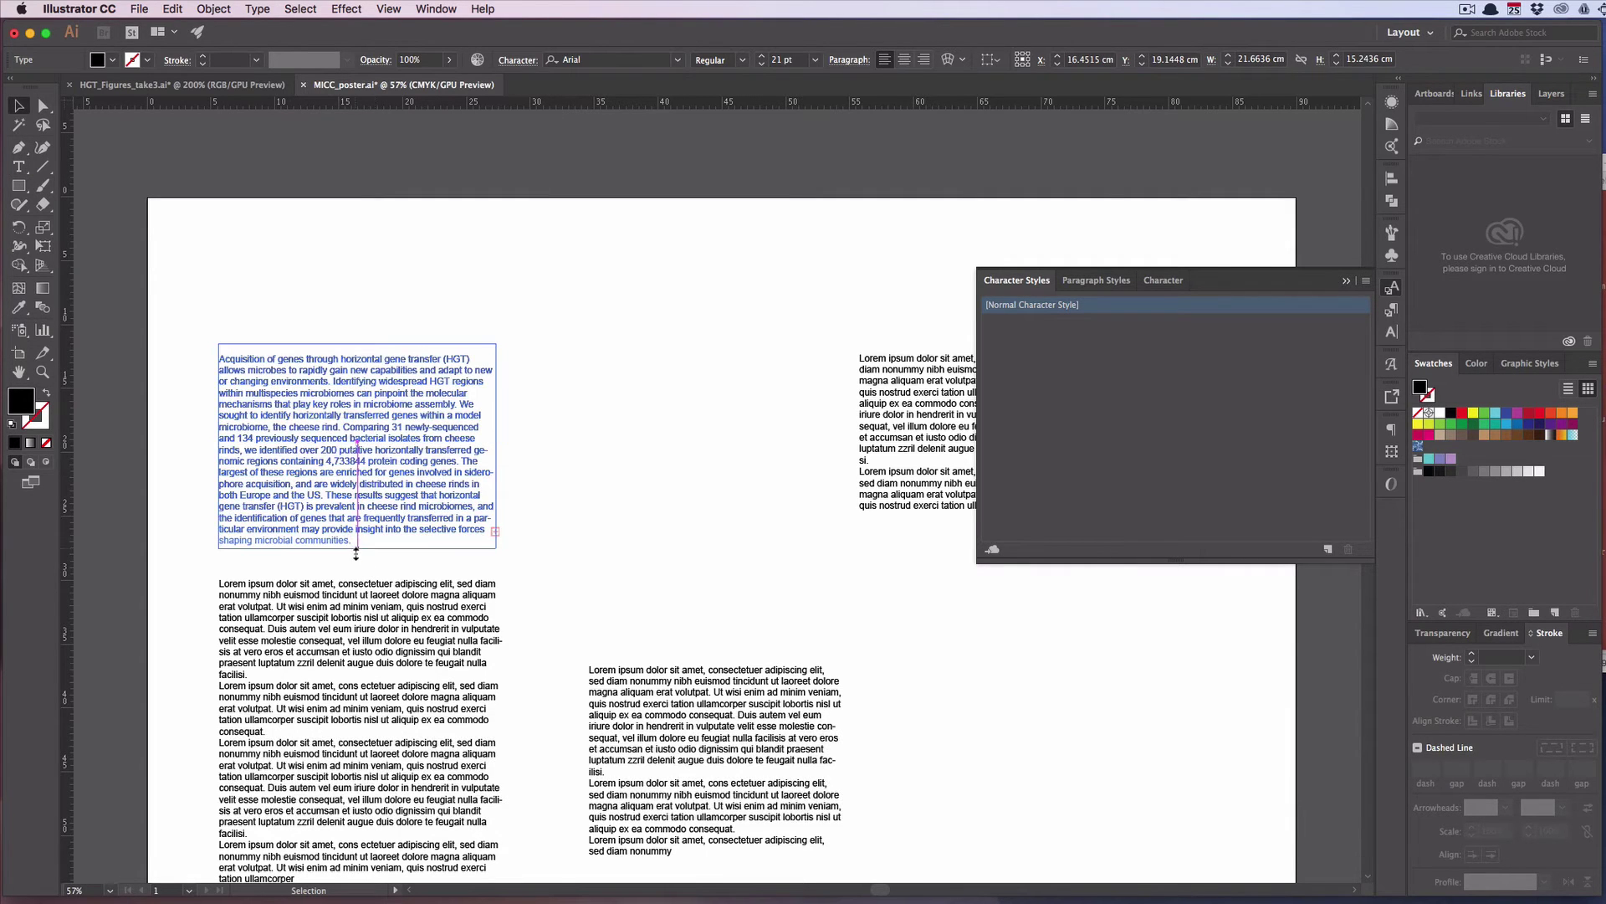
double_click(239, 352)
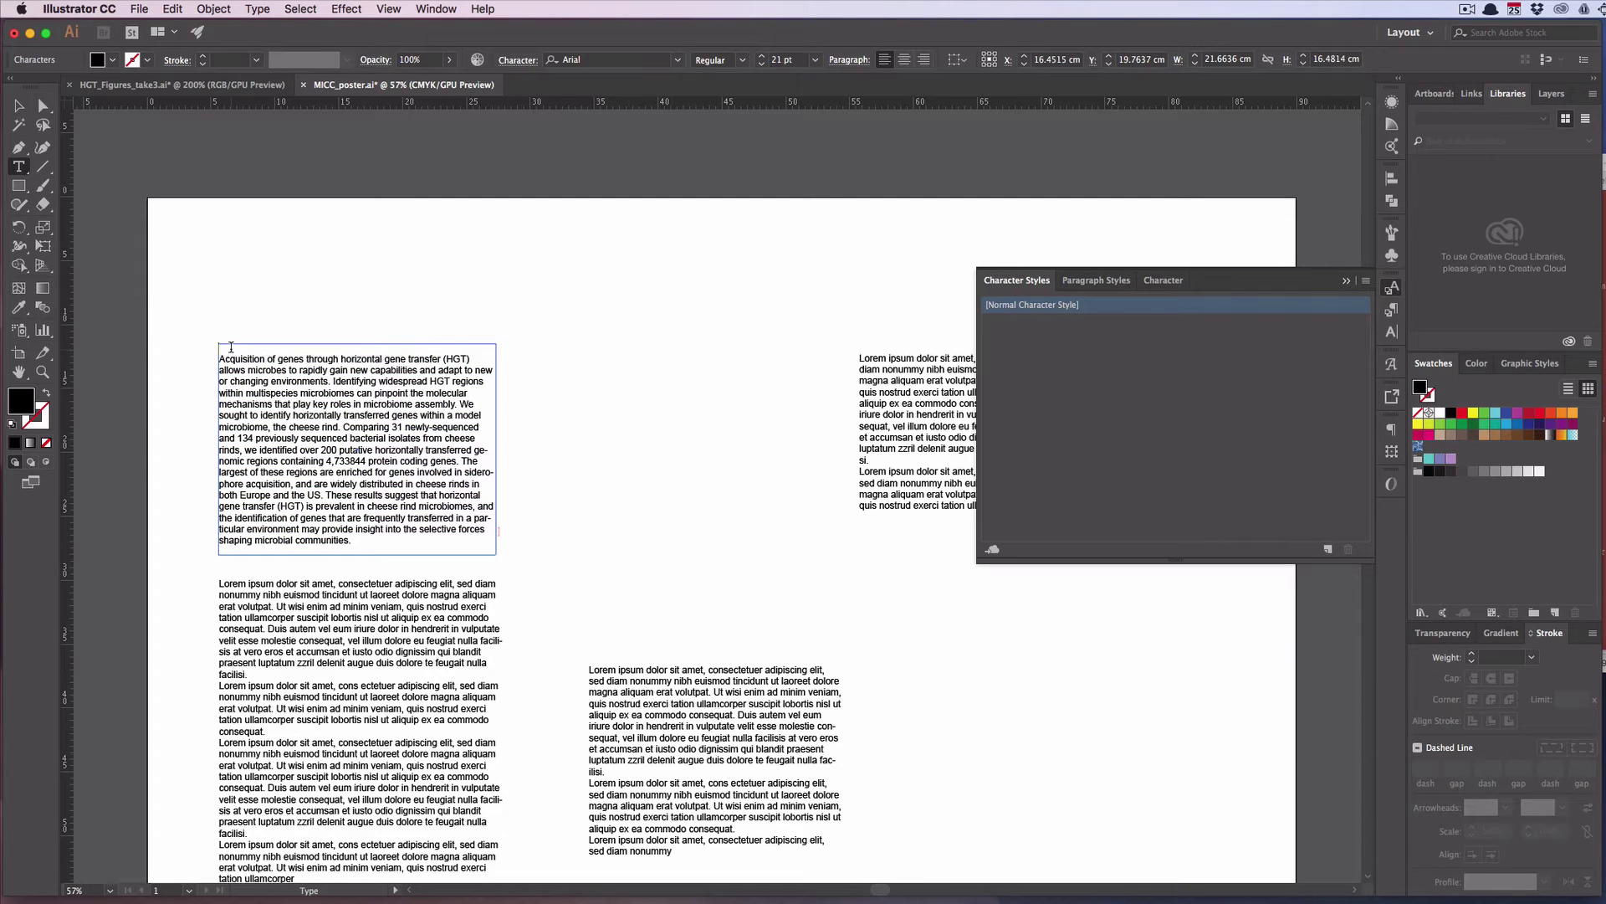
text(Abr)
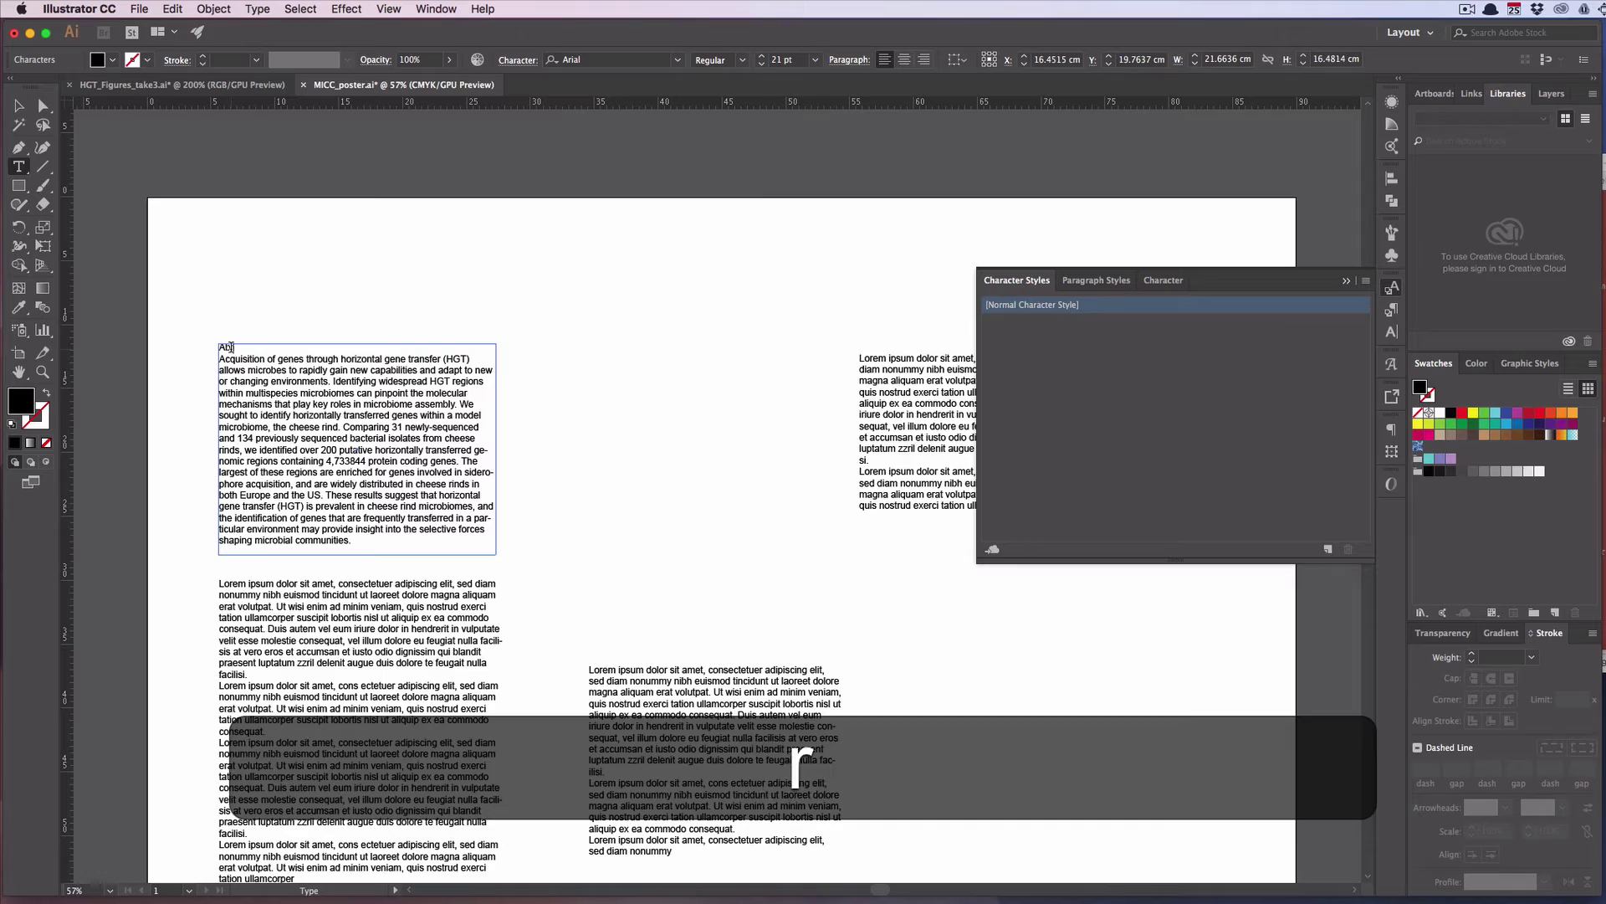
text(stract)
key(Escape)
Add the headings 'INtroduction' and 'Figure 1' atop the lower-left and middle text blocks
click(325, 592)
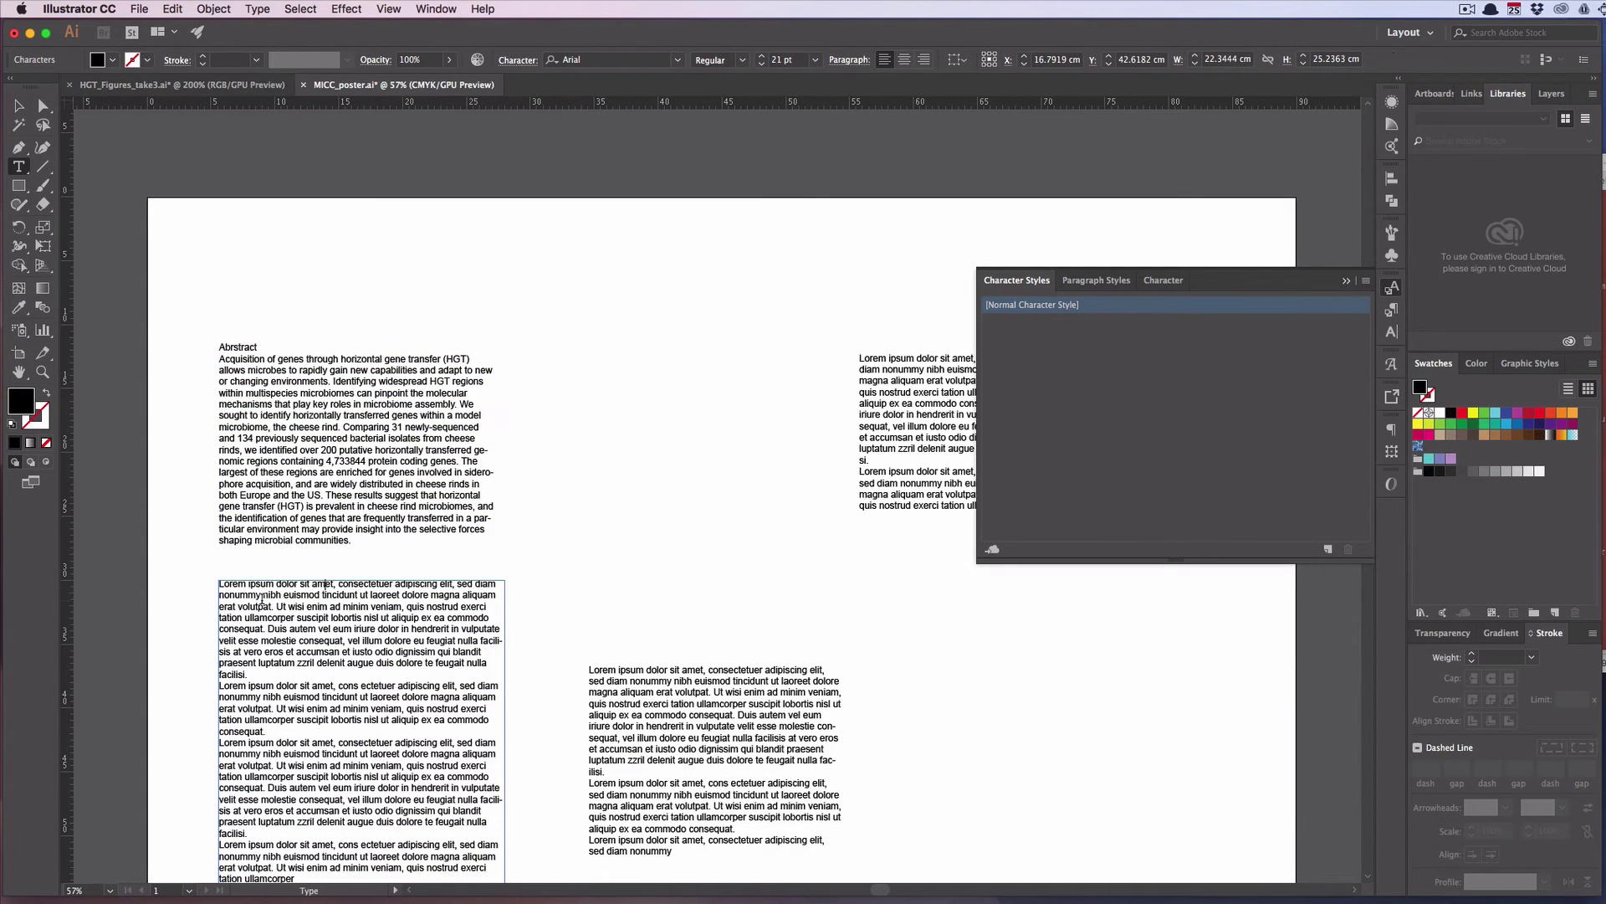
key(Return)
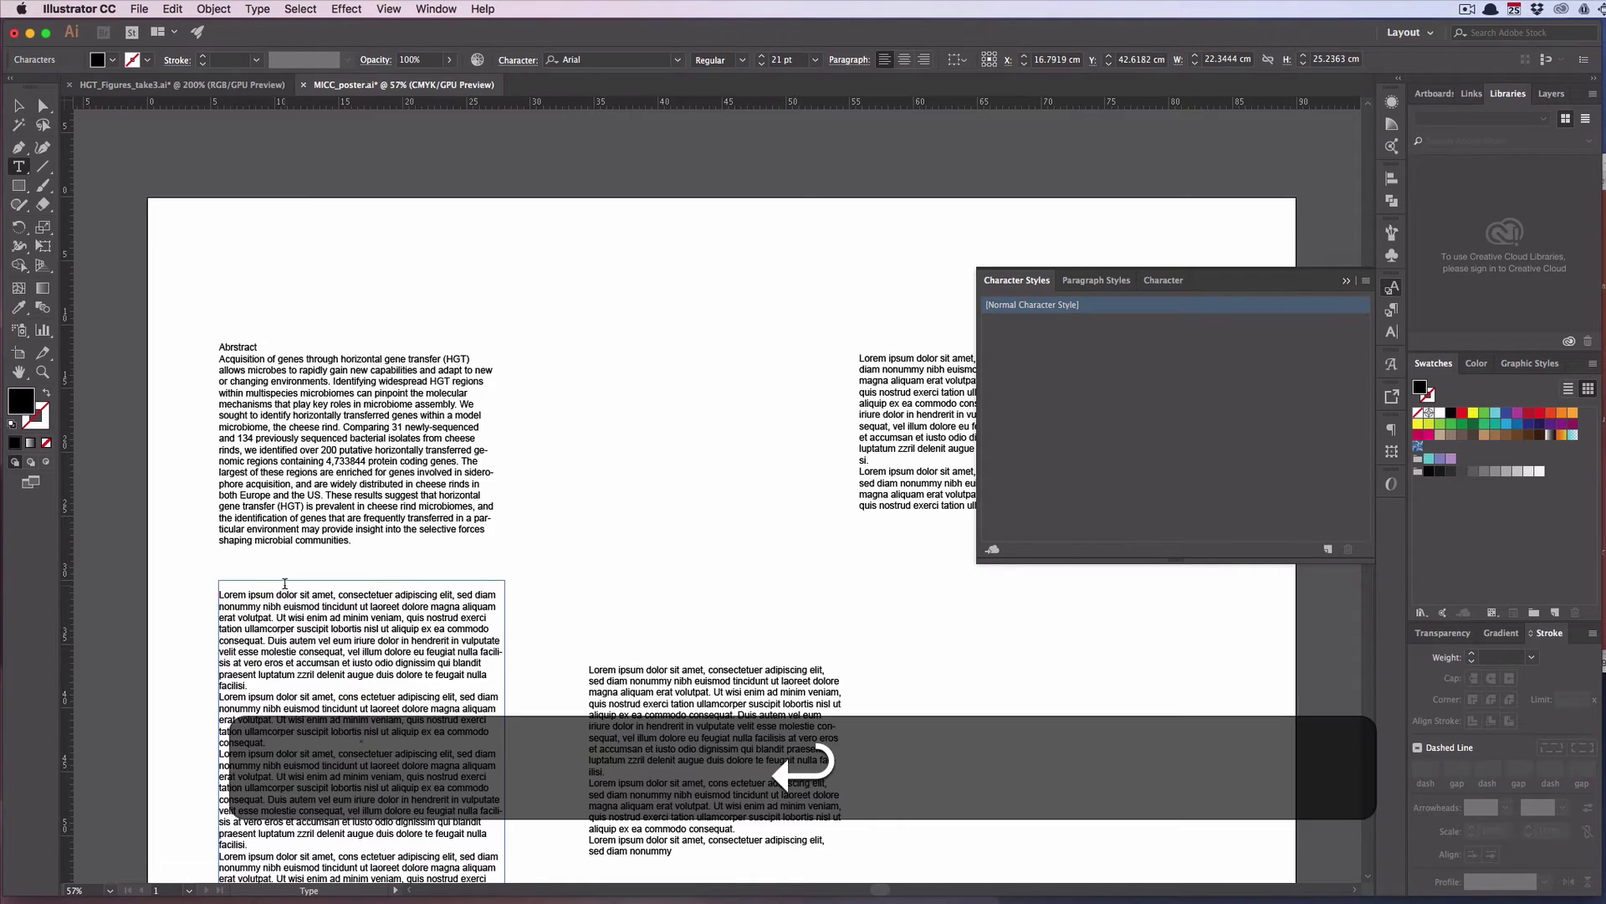
text(INtroduction)
key(Escape)
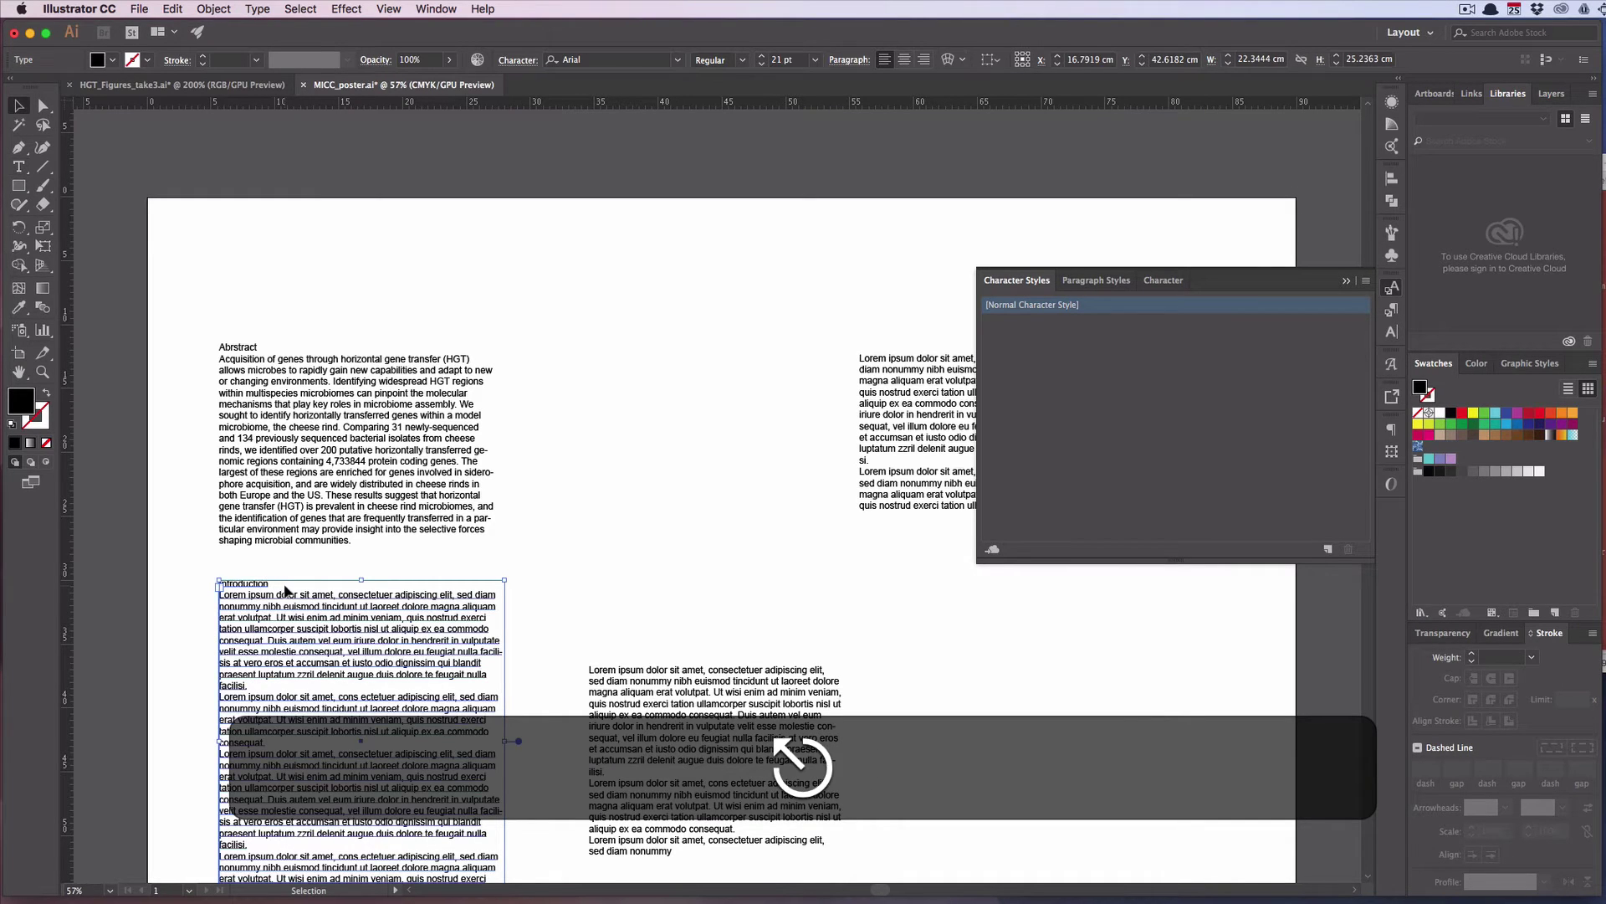
double_click(617, 700)
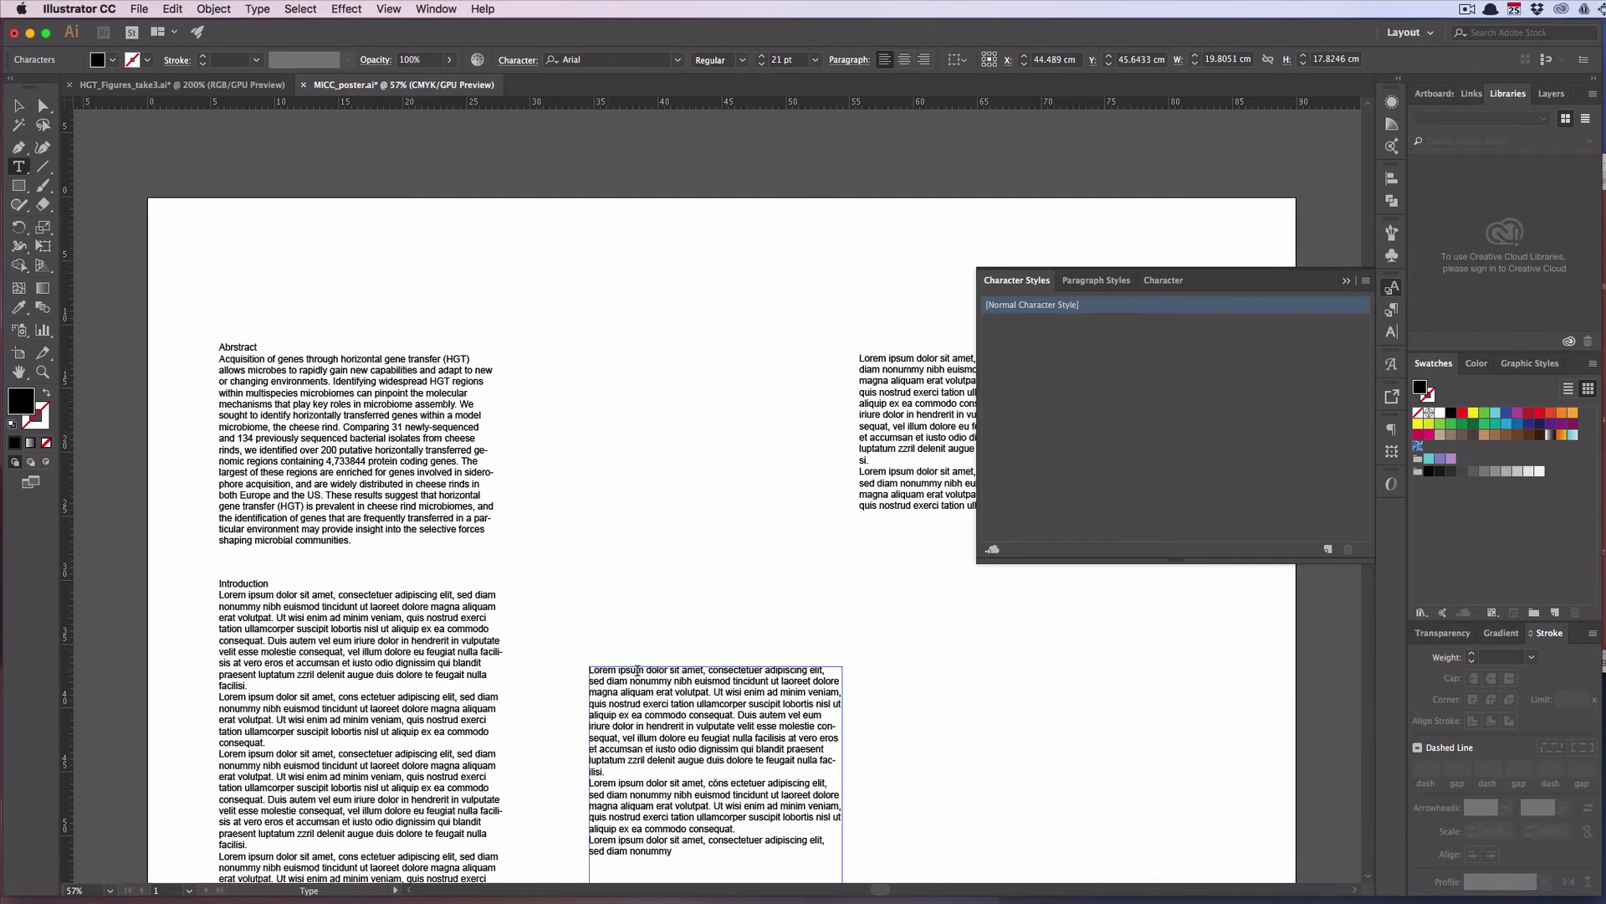
key(Return)
key(Up)
text(Fi)
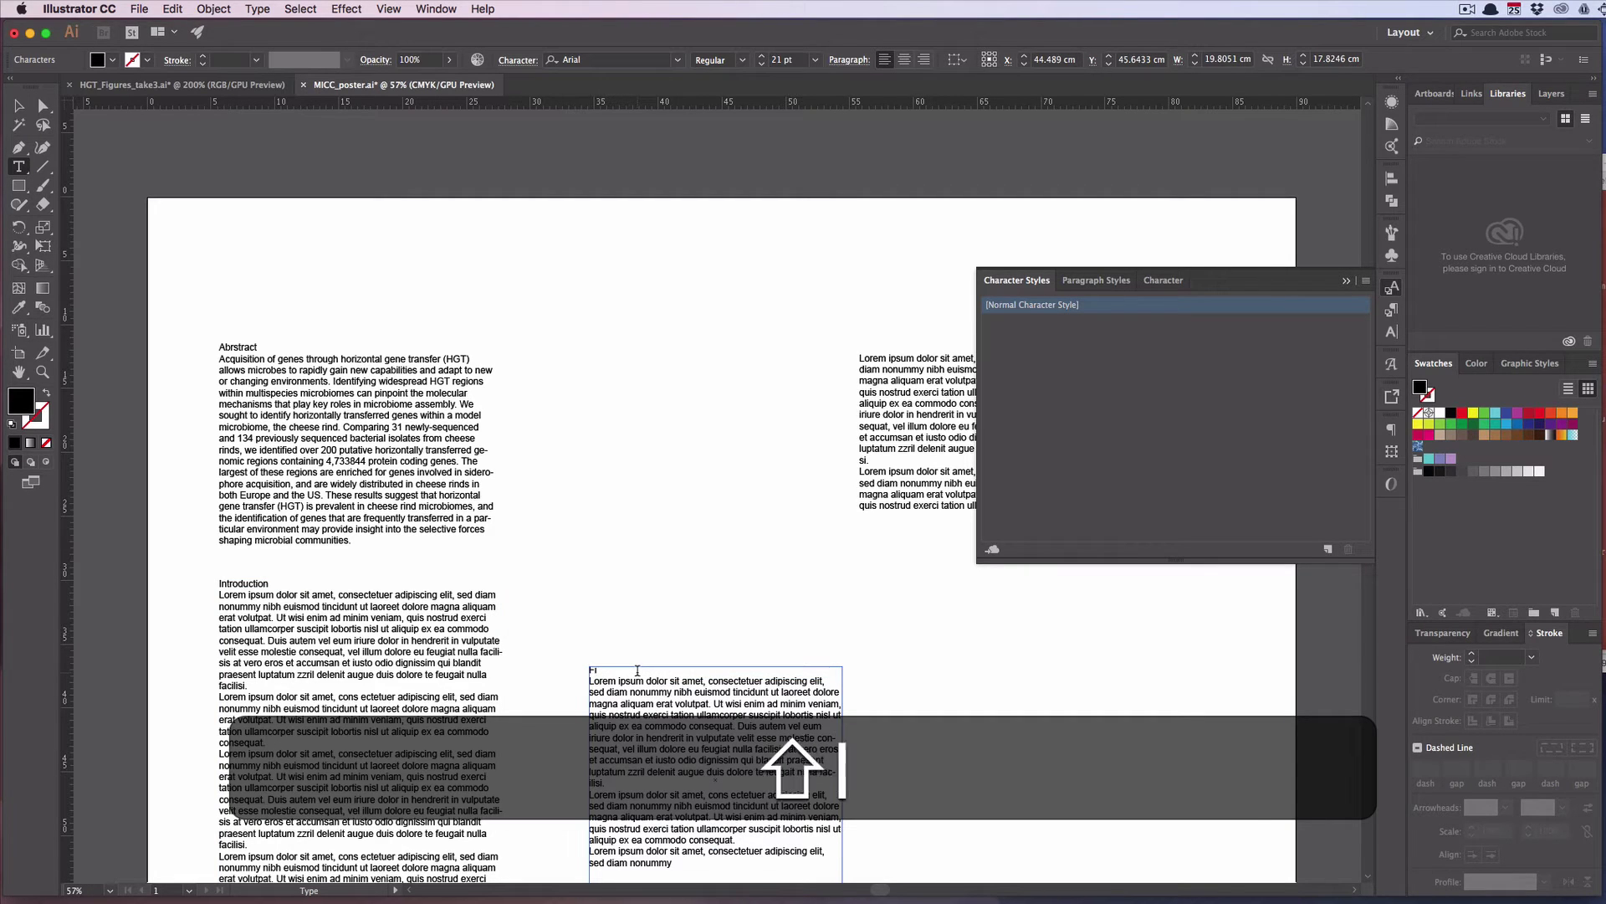
text(gure 1)
key(Escape)
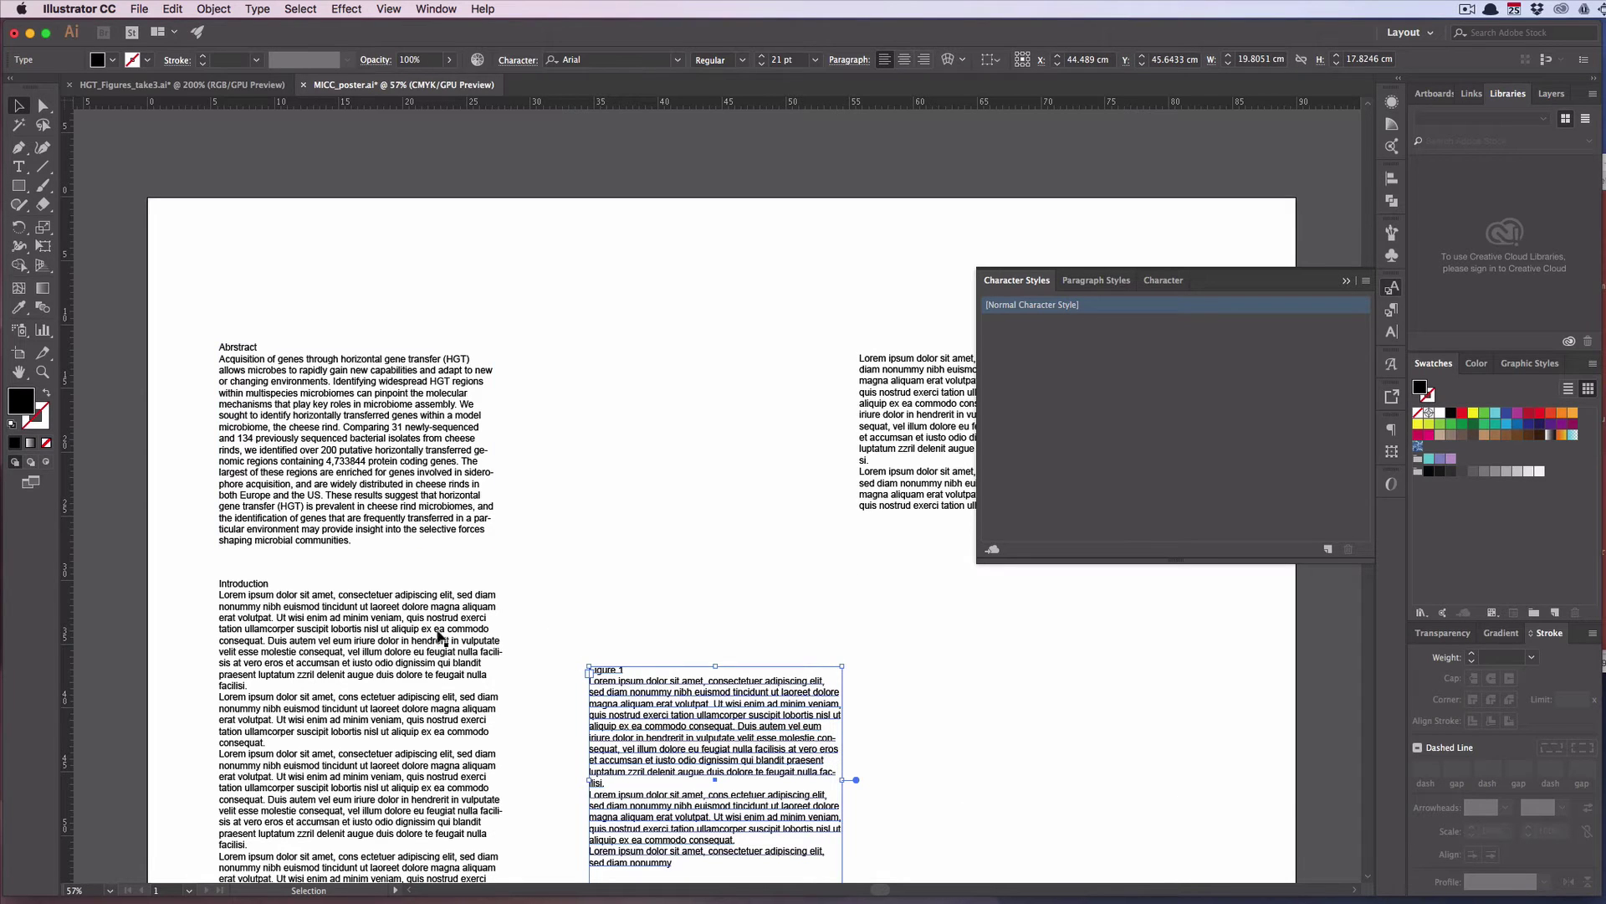
Select the heading word 'Abrstract' and clear the default character style from it
double_click(248, 358)
drag(266, 345, 204, 346)
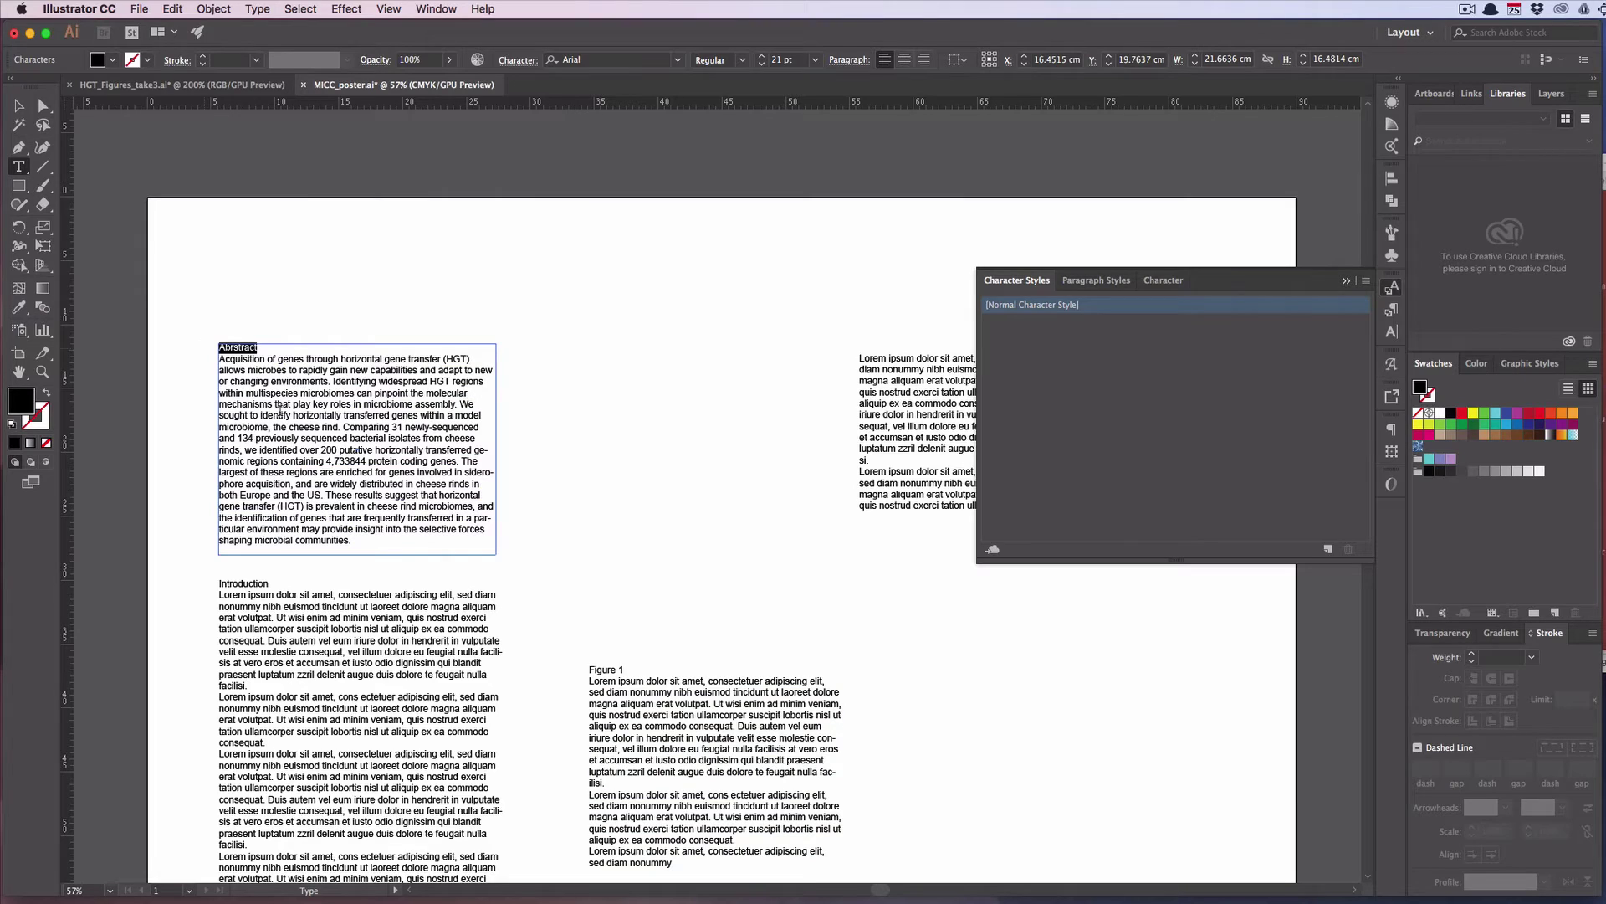
click(1072, 364)
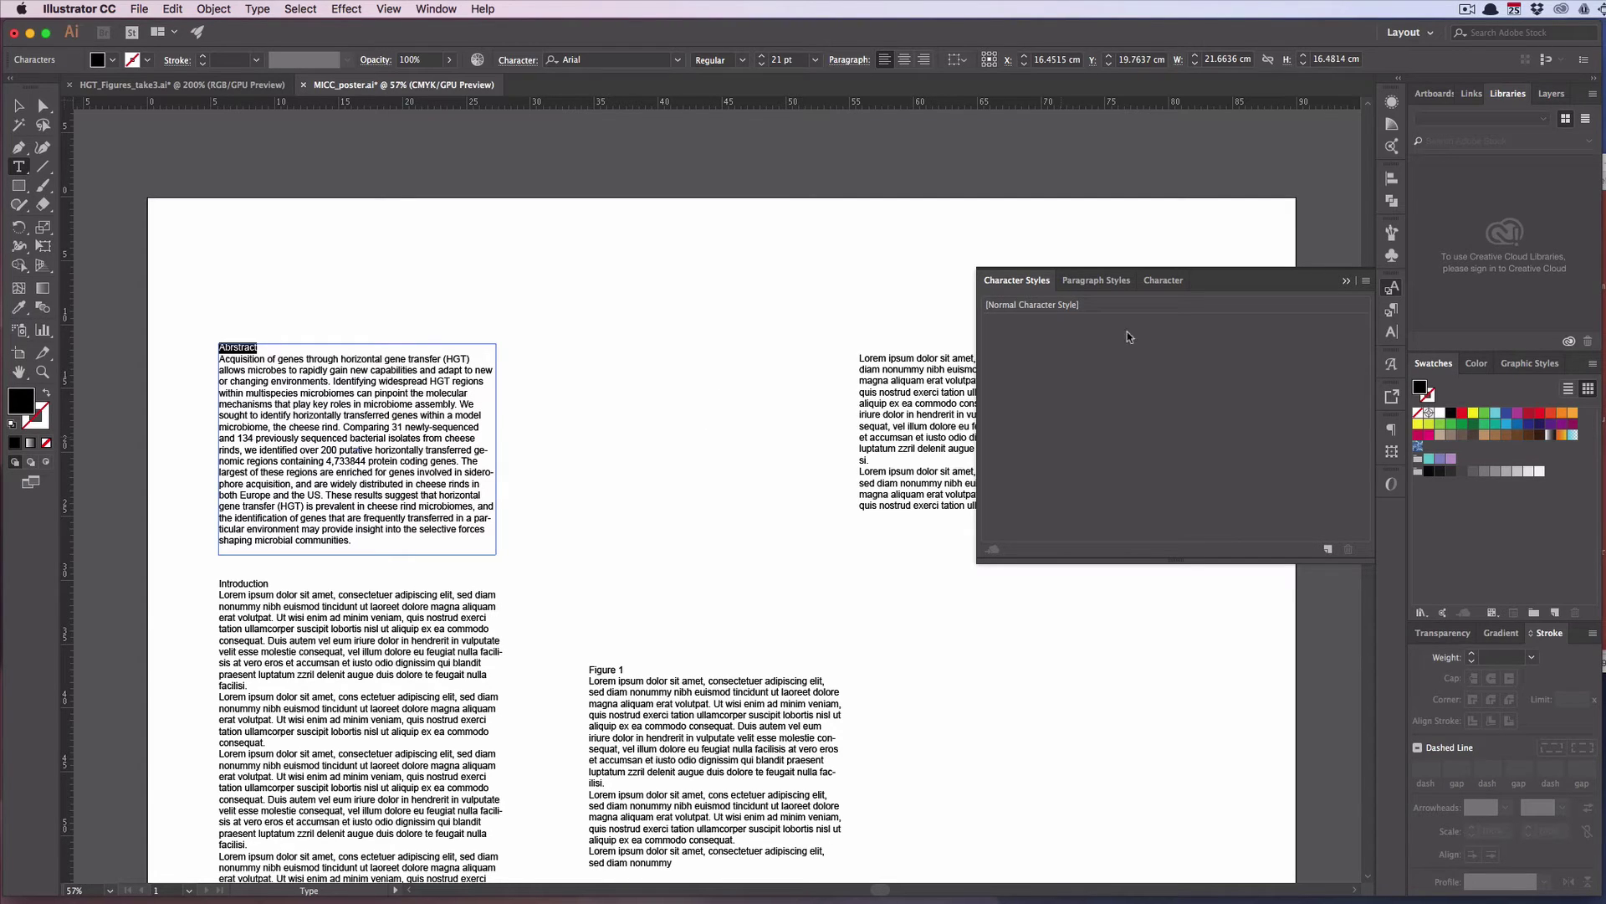
Create a new character style from the selected word, named 'Heading 1'
alt+click(1329, 551)
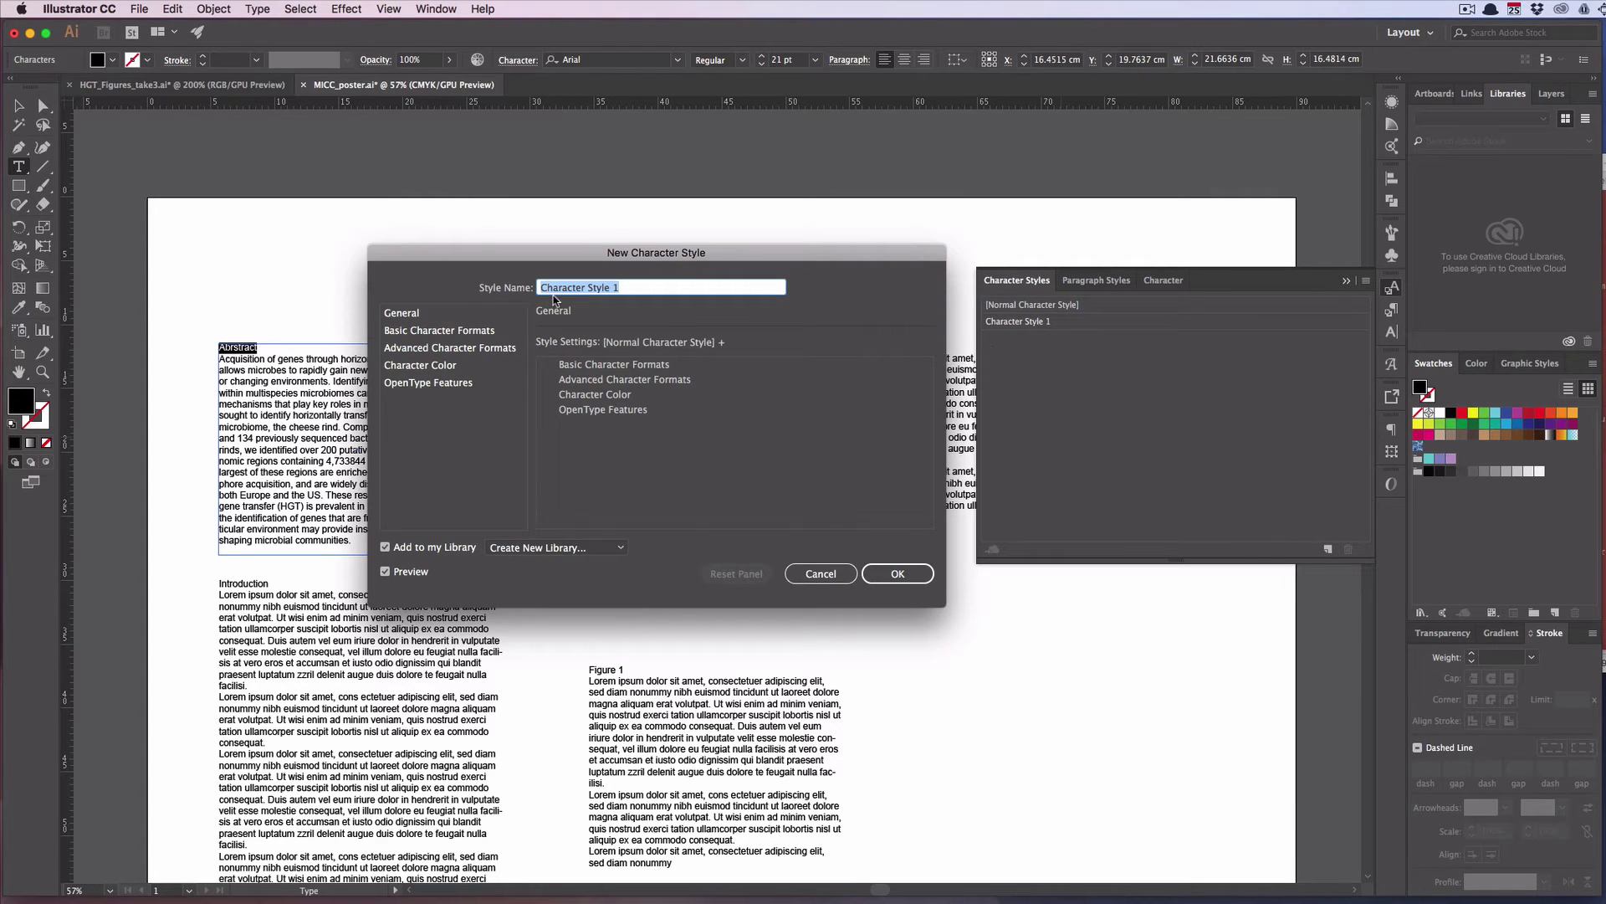
key(shift)
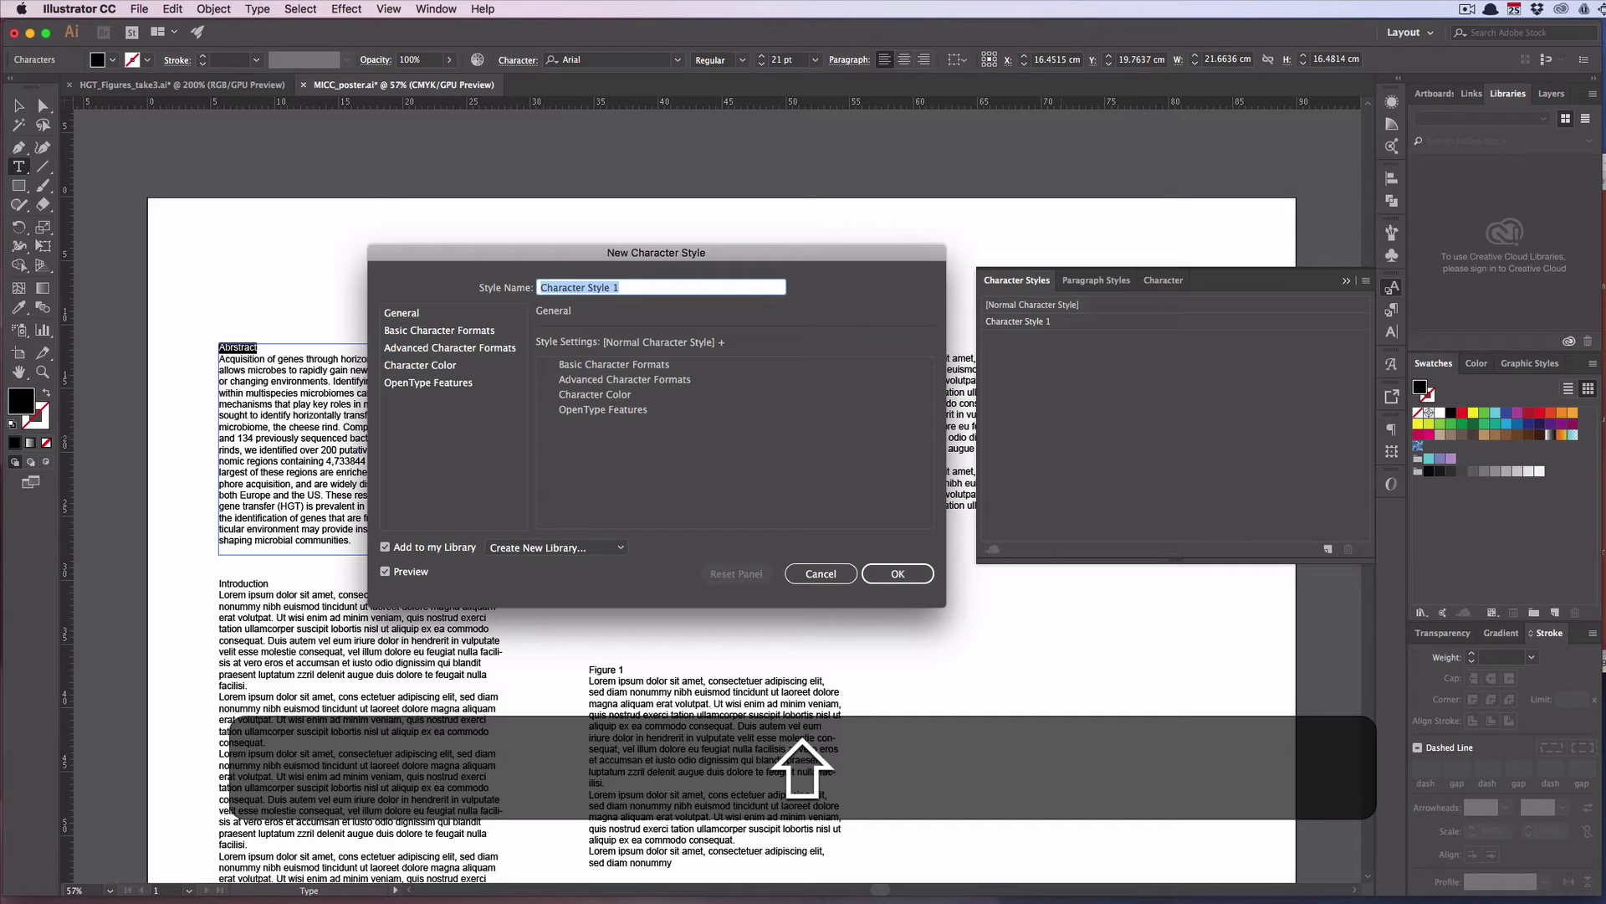
text(Heading 1)
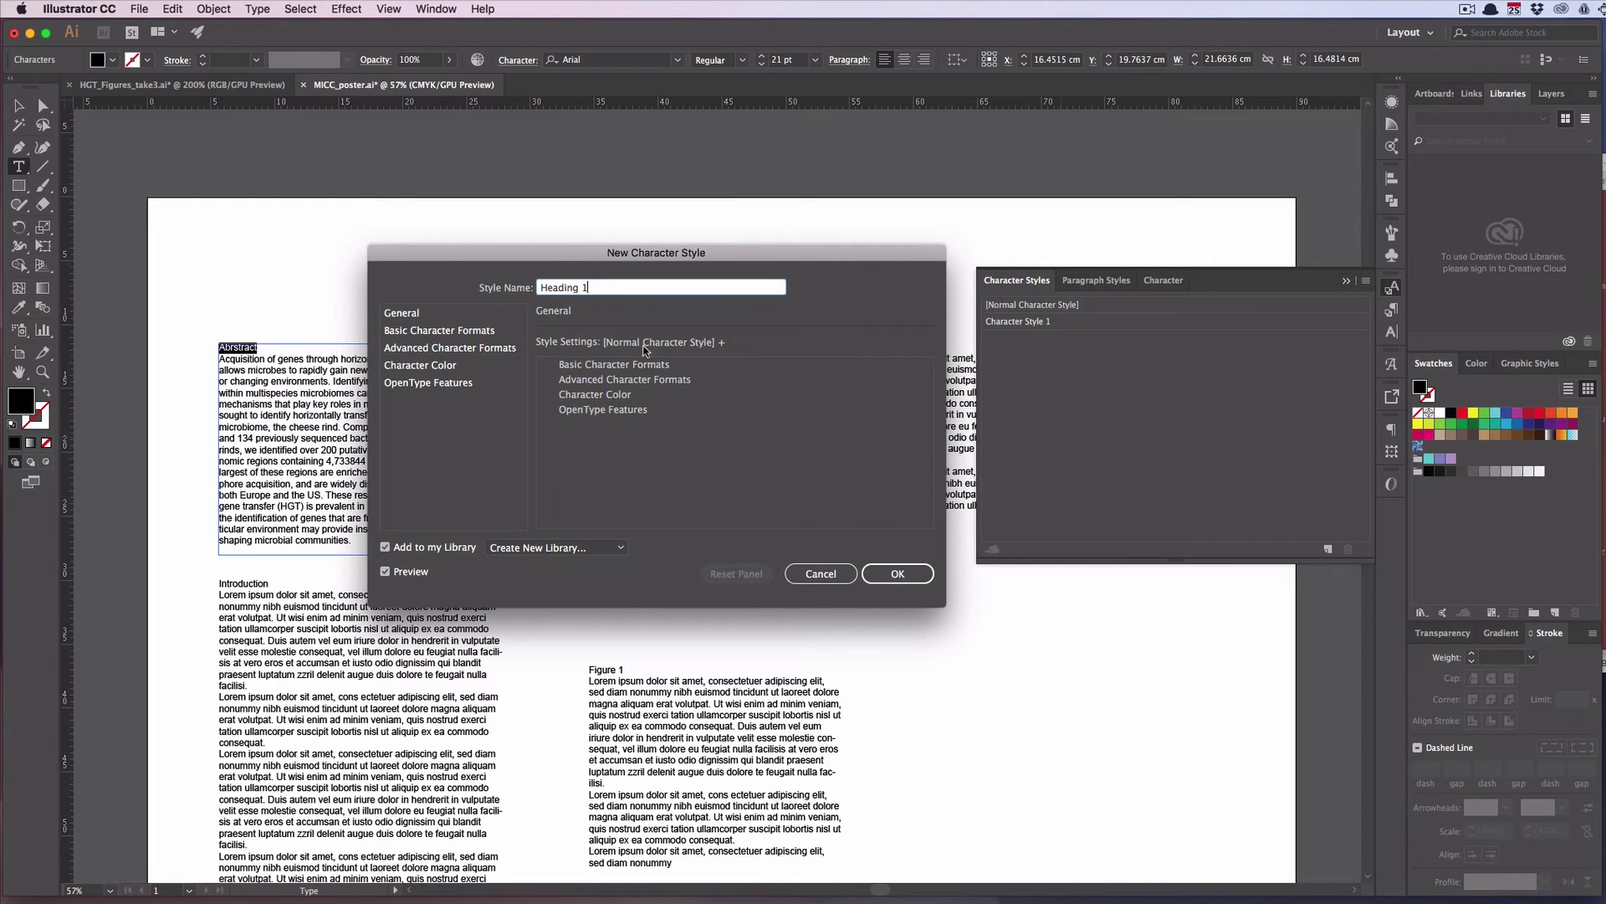
Set Heading 1's basic character formats to Arial Bold with underline and confirm
click(482, 330)
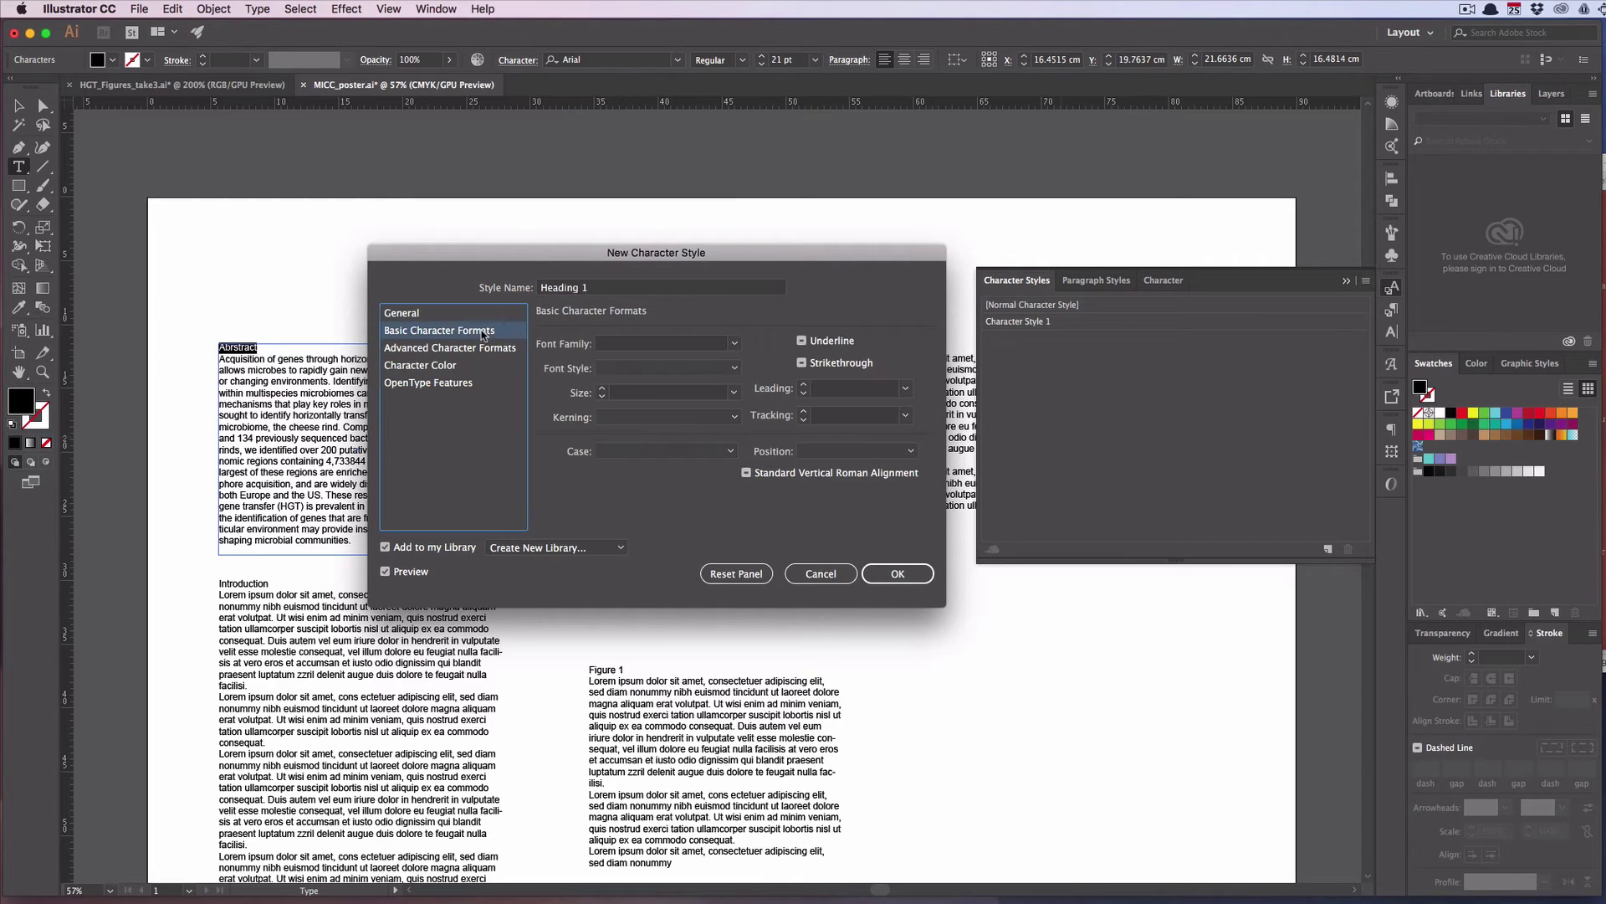
click(734, 343)
click(671, 342)
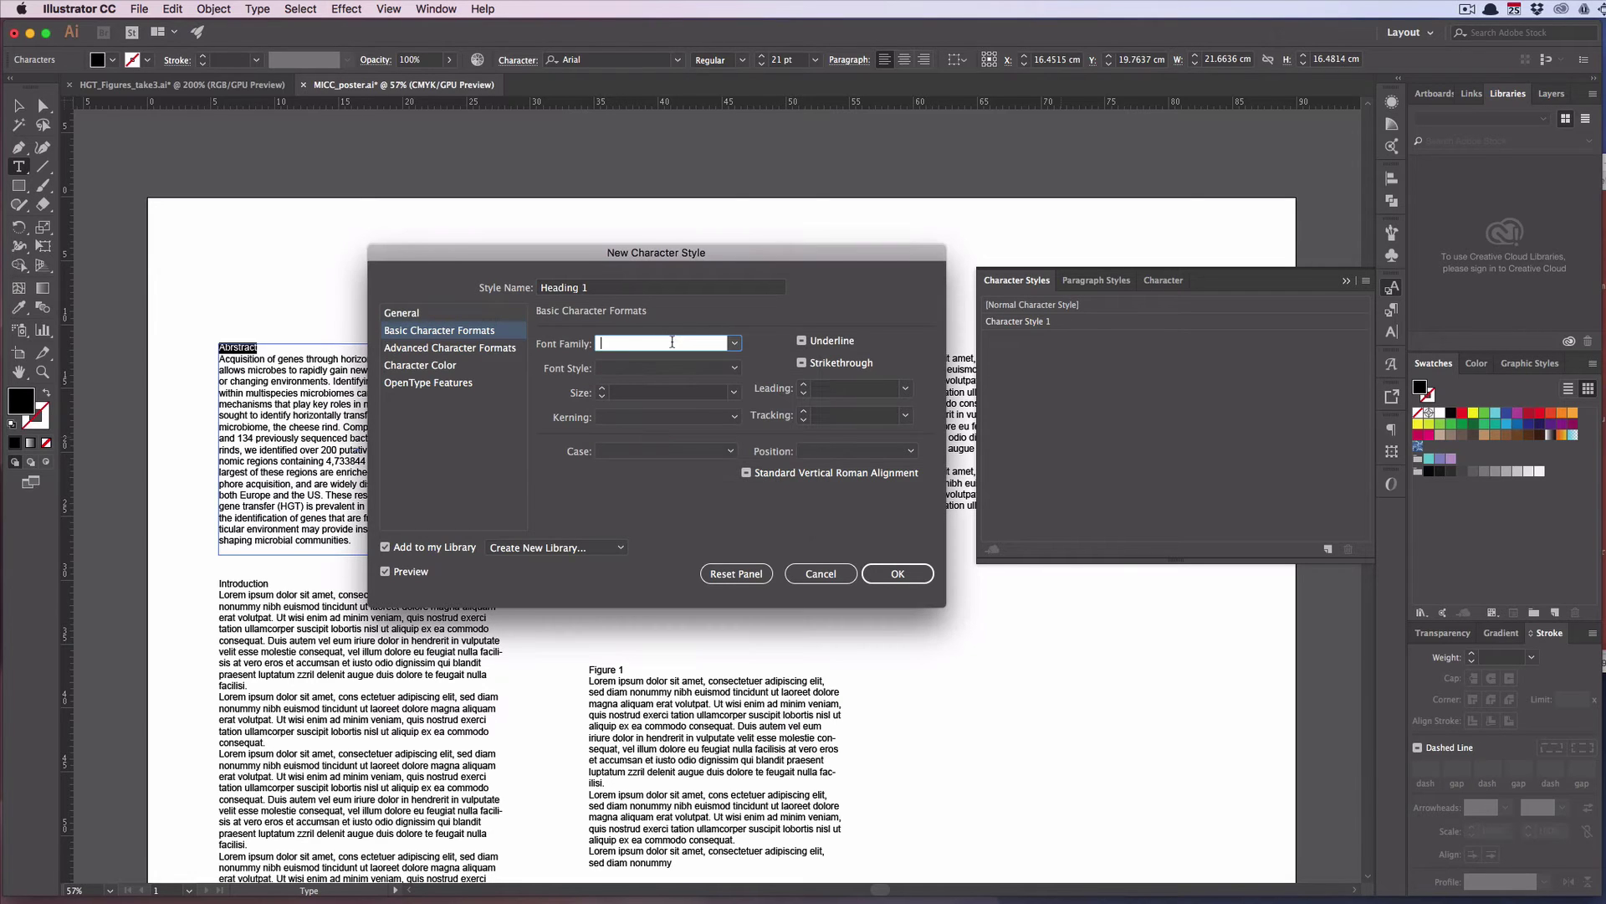
text(Arial)
click(678, 367)
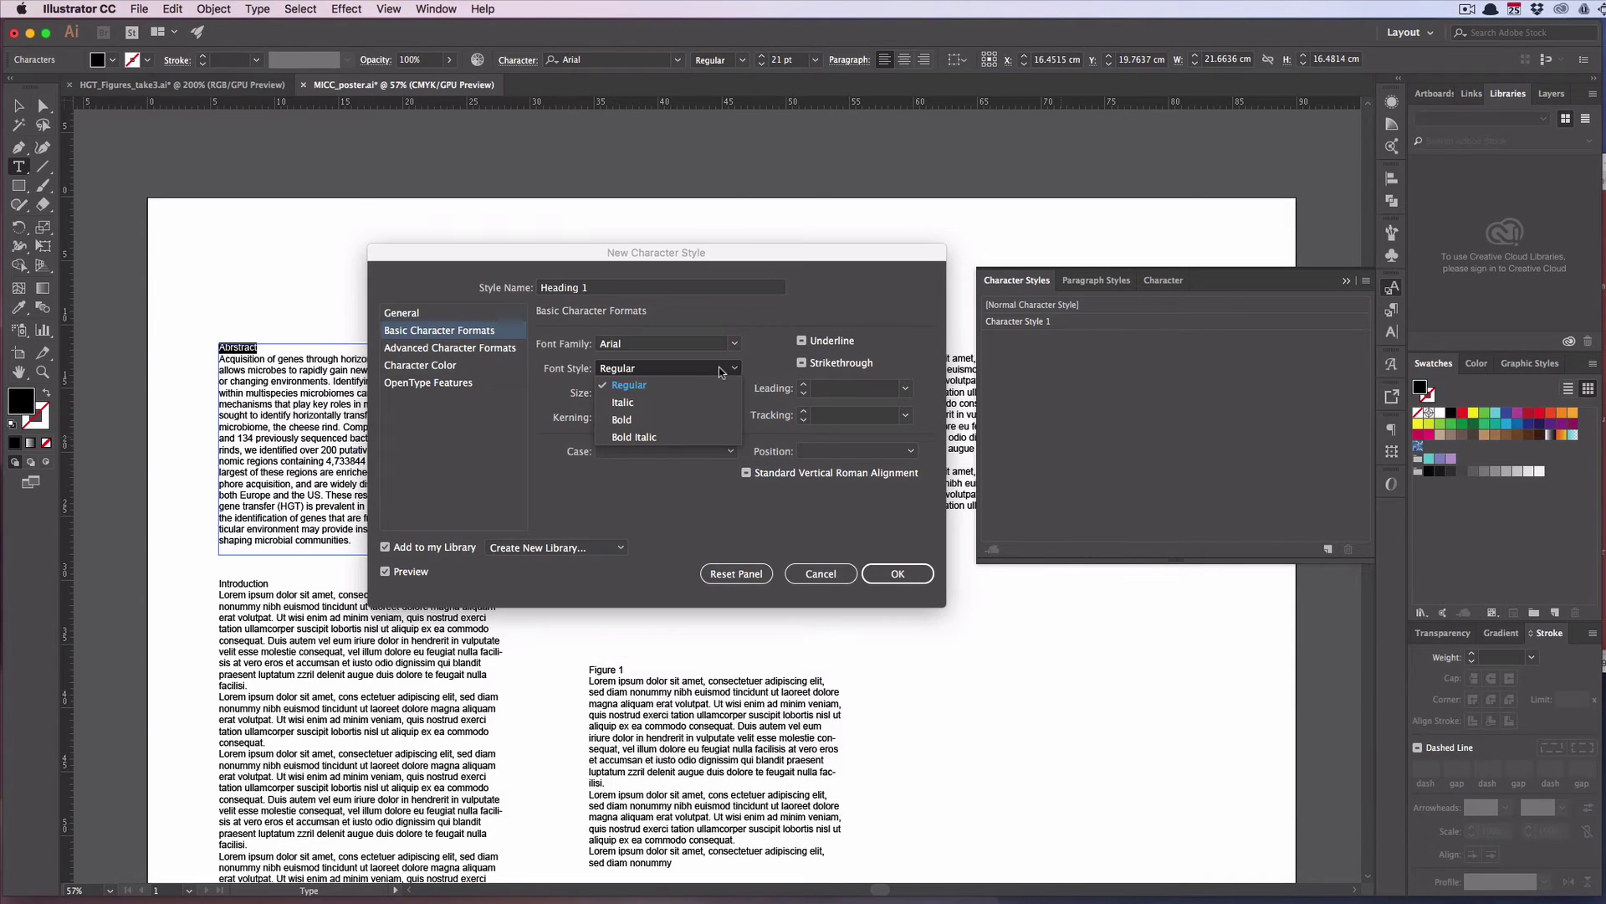
click(711, 419)
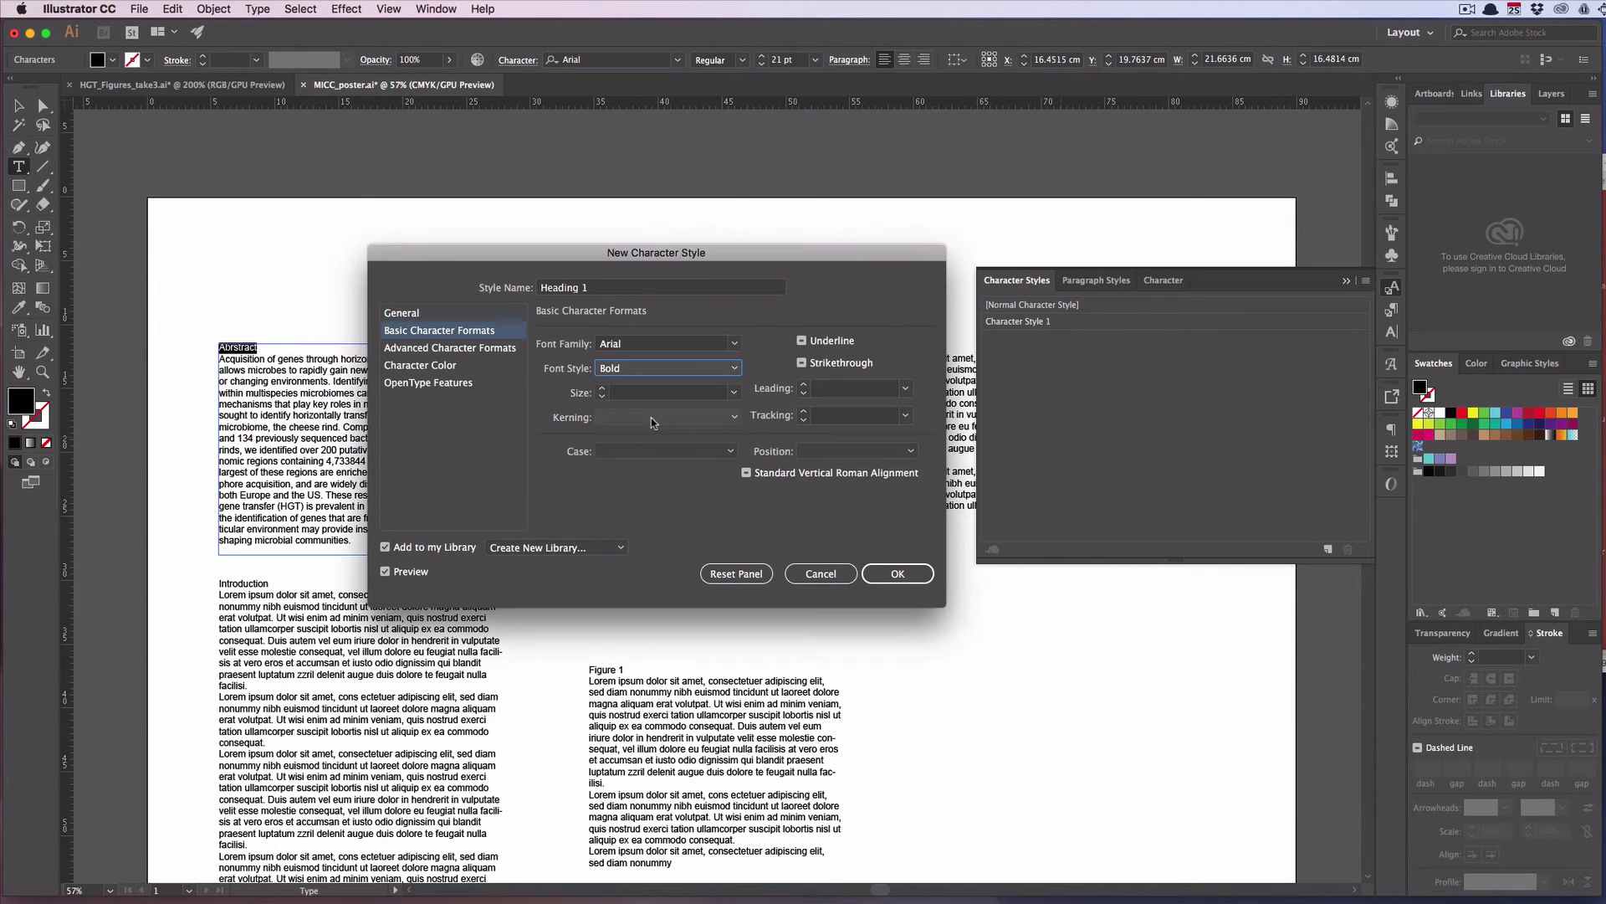
click(733, 369)
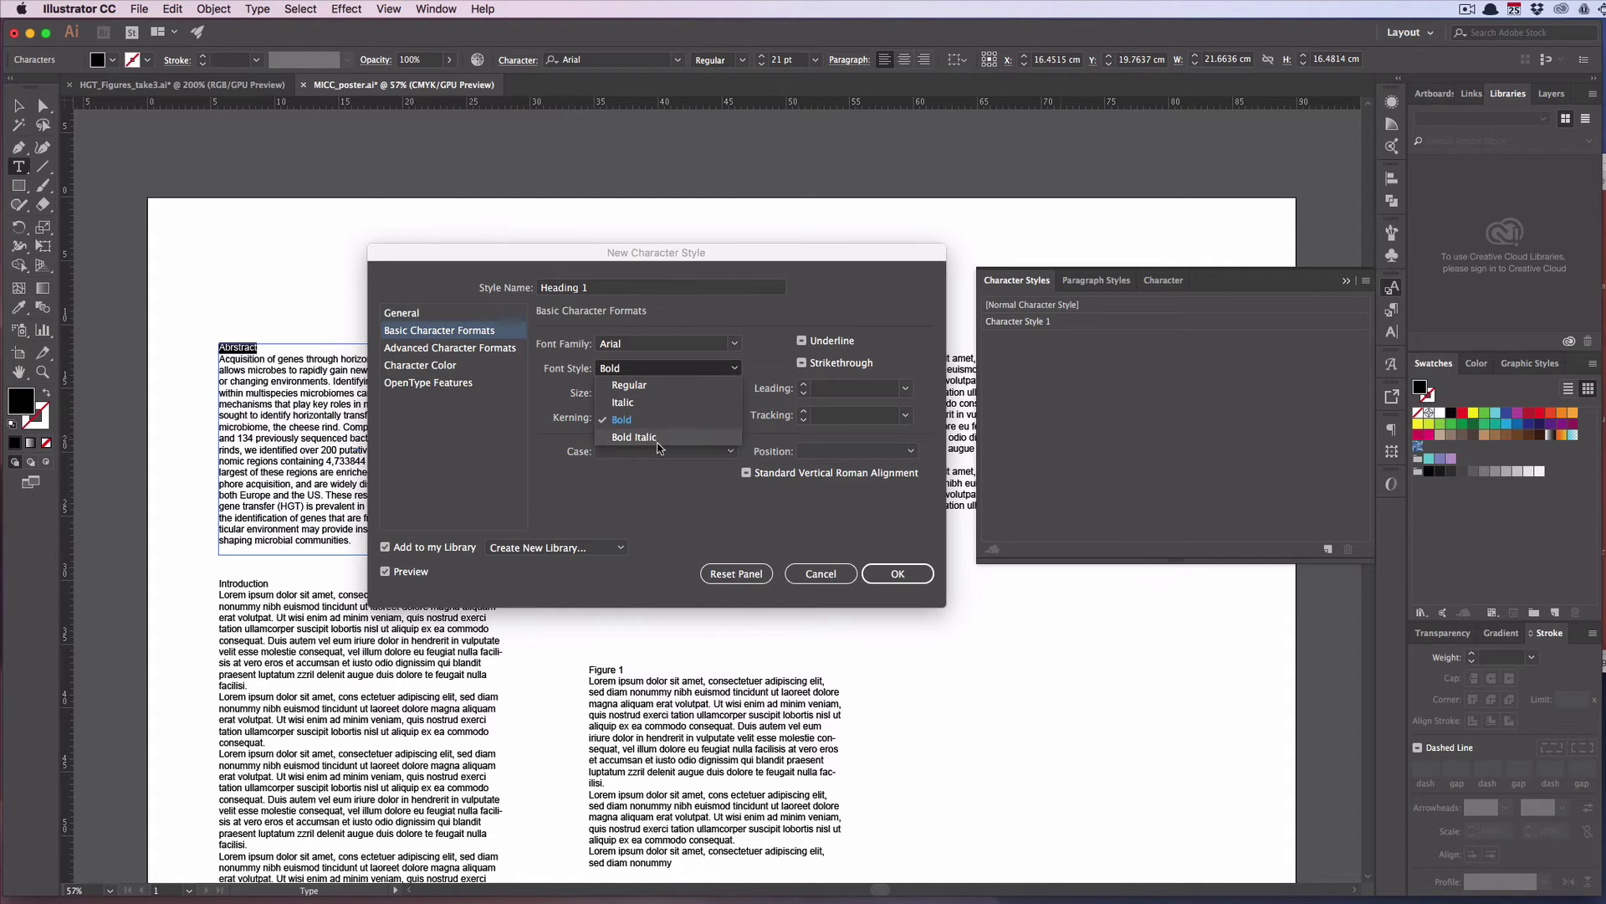
click(783, 502)
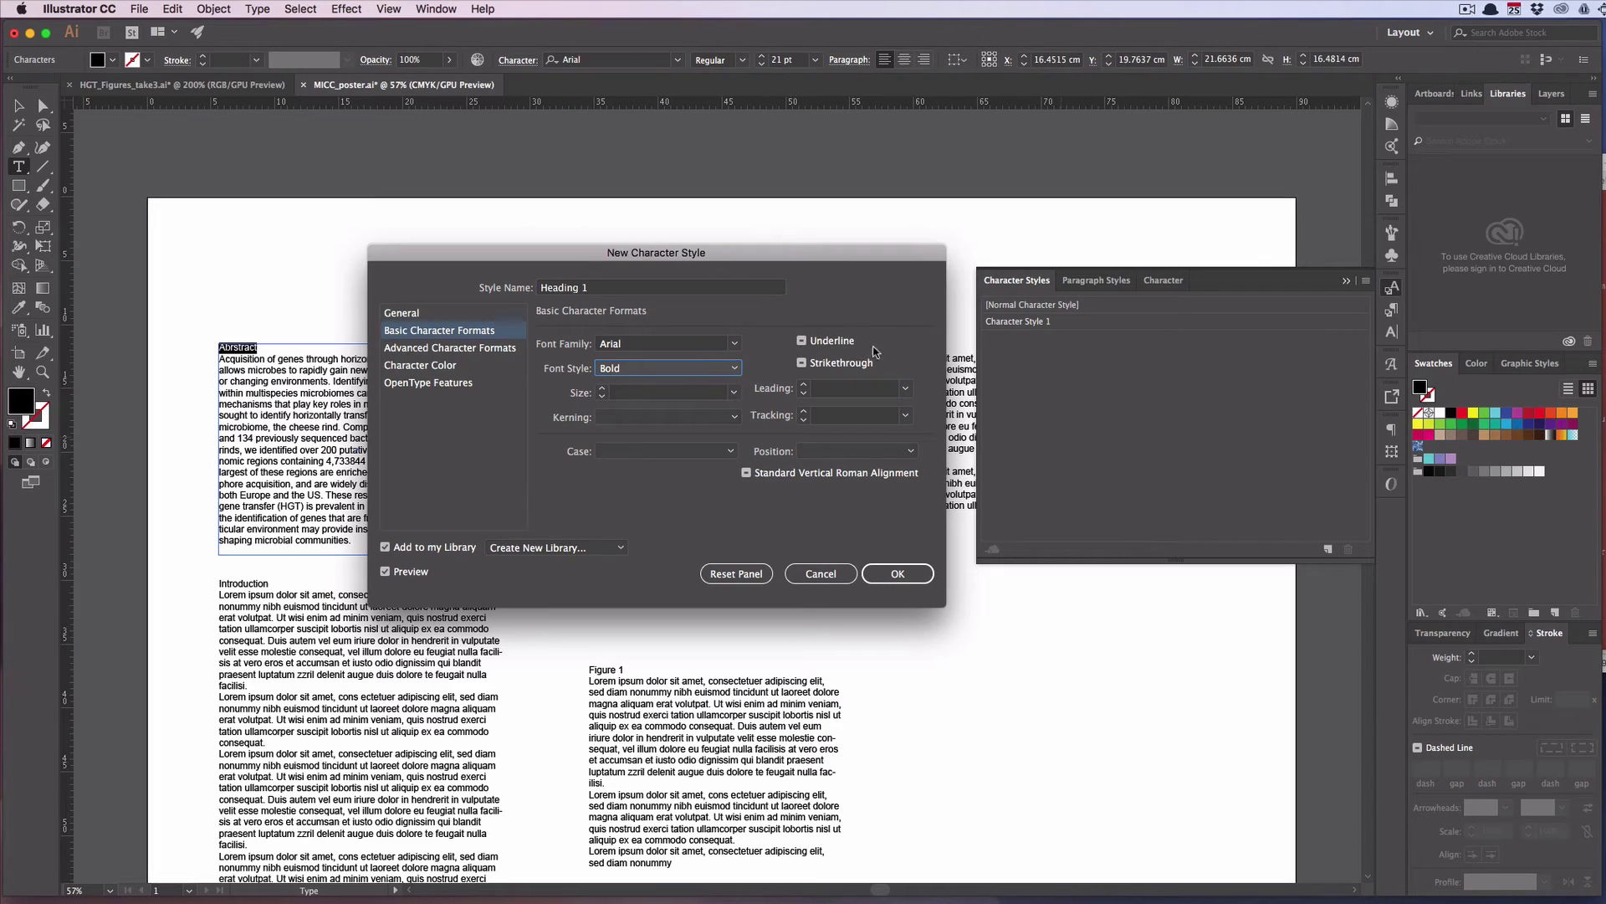
click(802, 342)
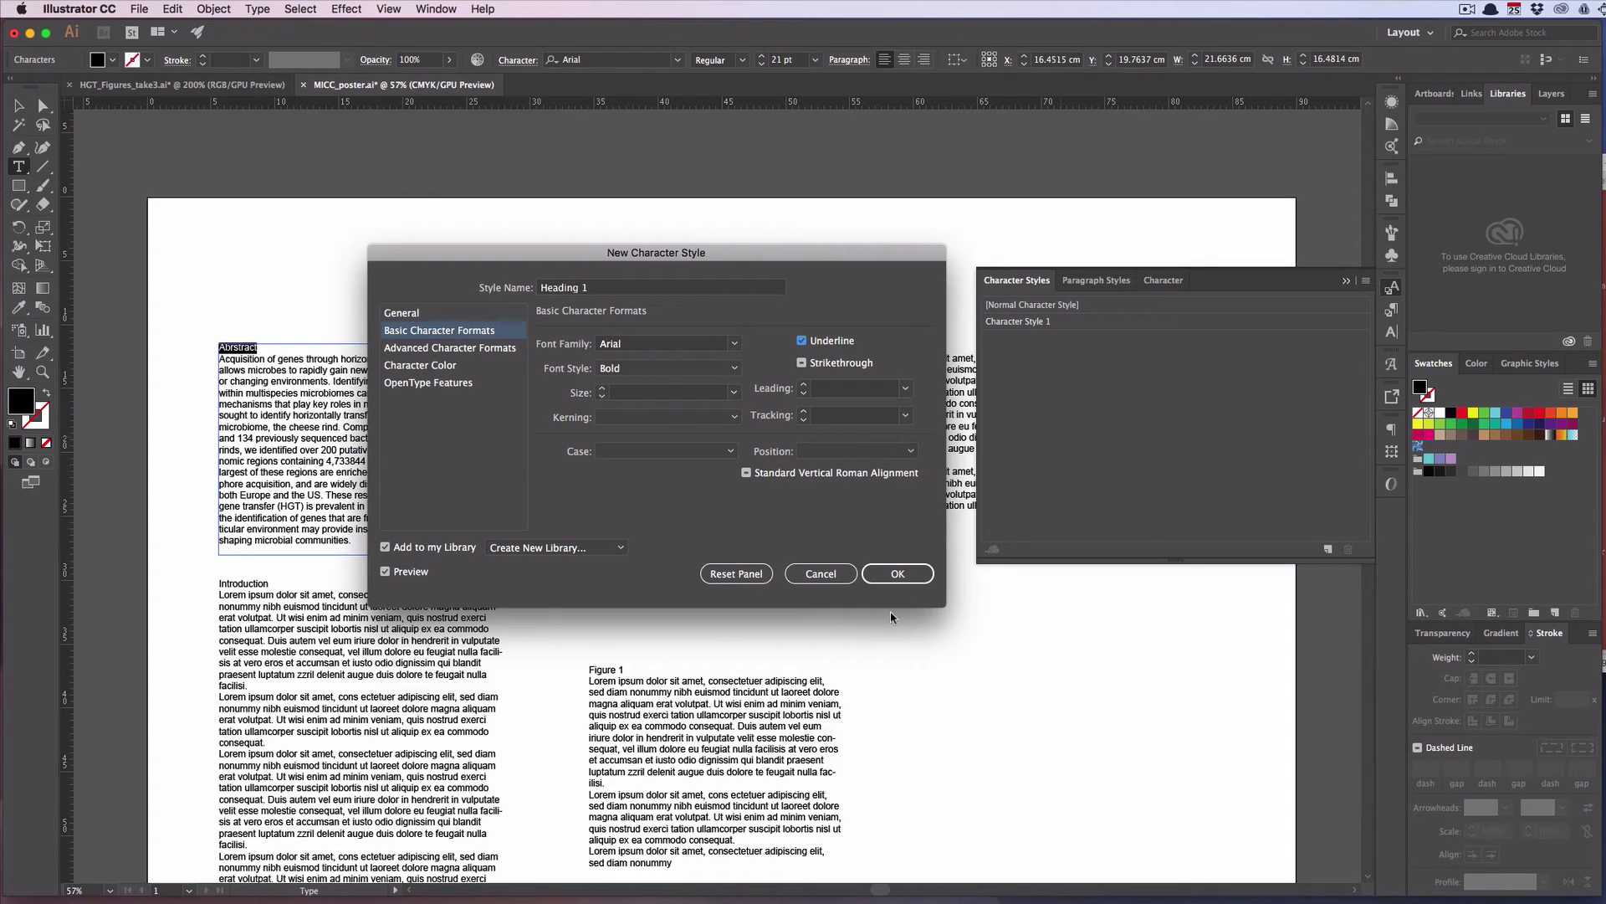
click(903, 573)
scroll(772, 479, down, 1)
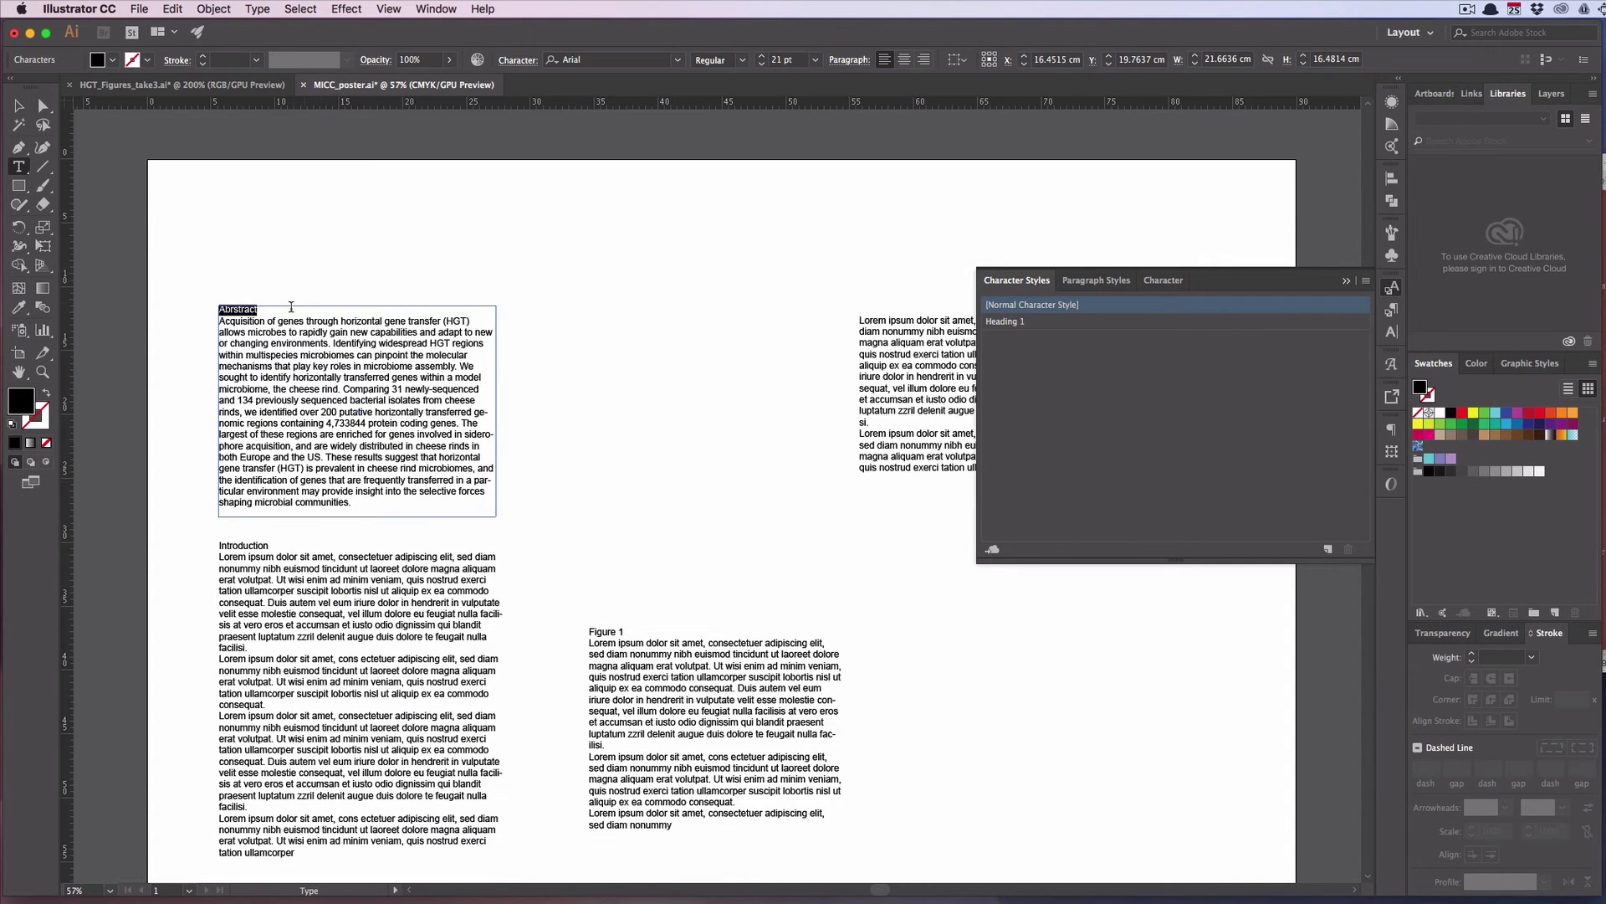
click(1007, 323)
click(254, 312)
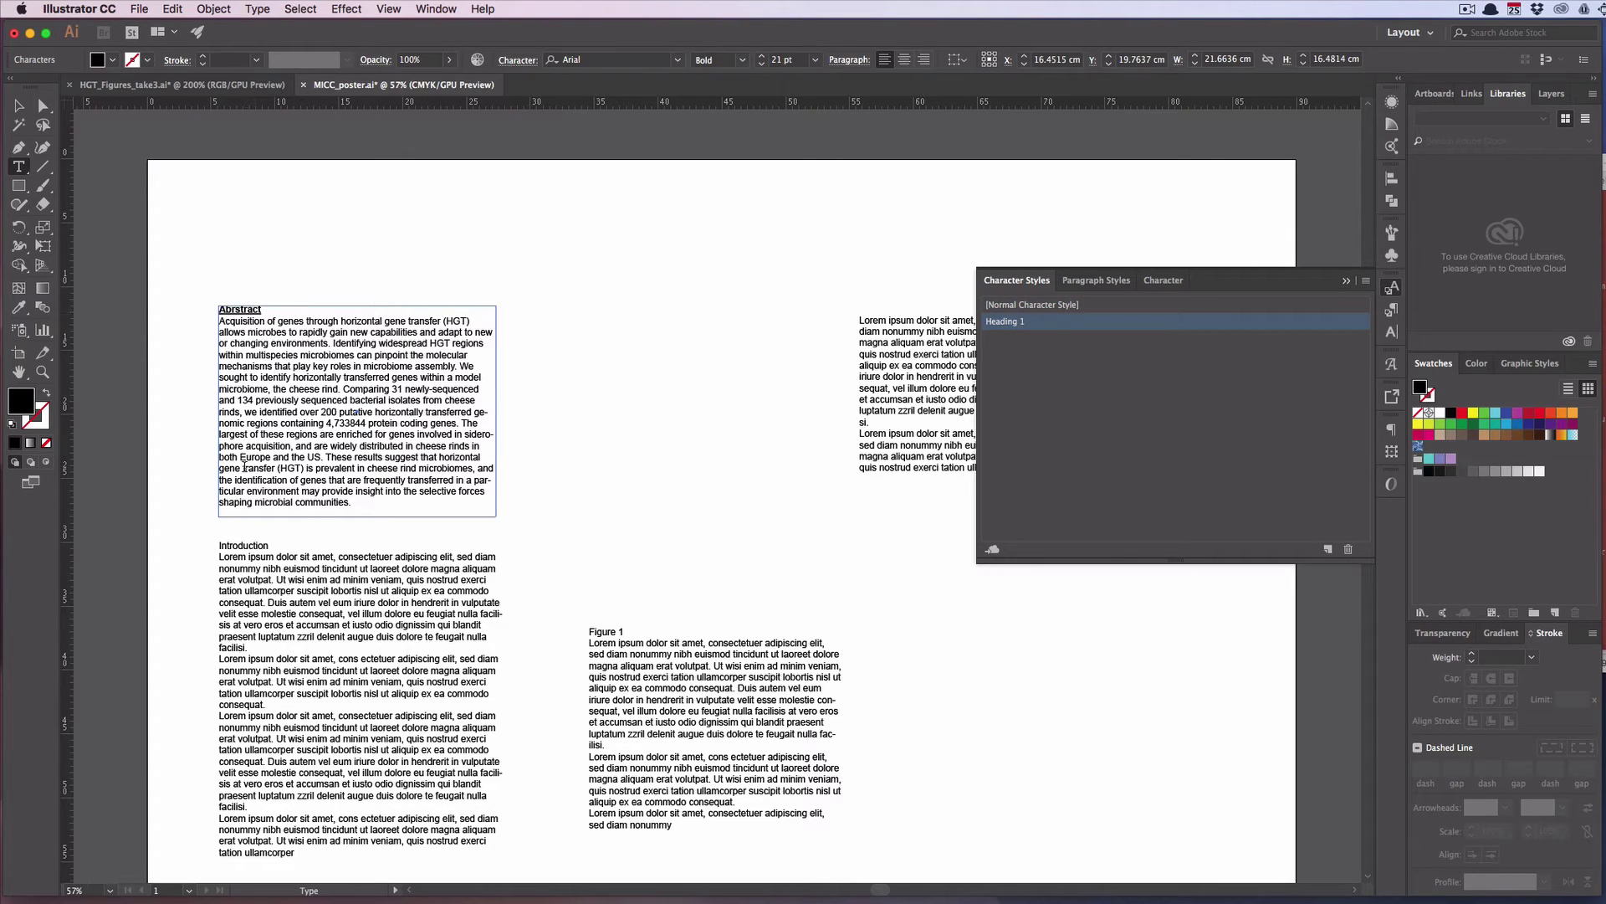
key(Escape)
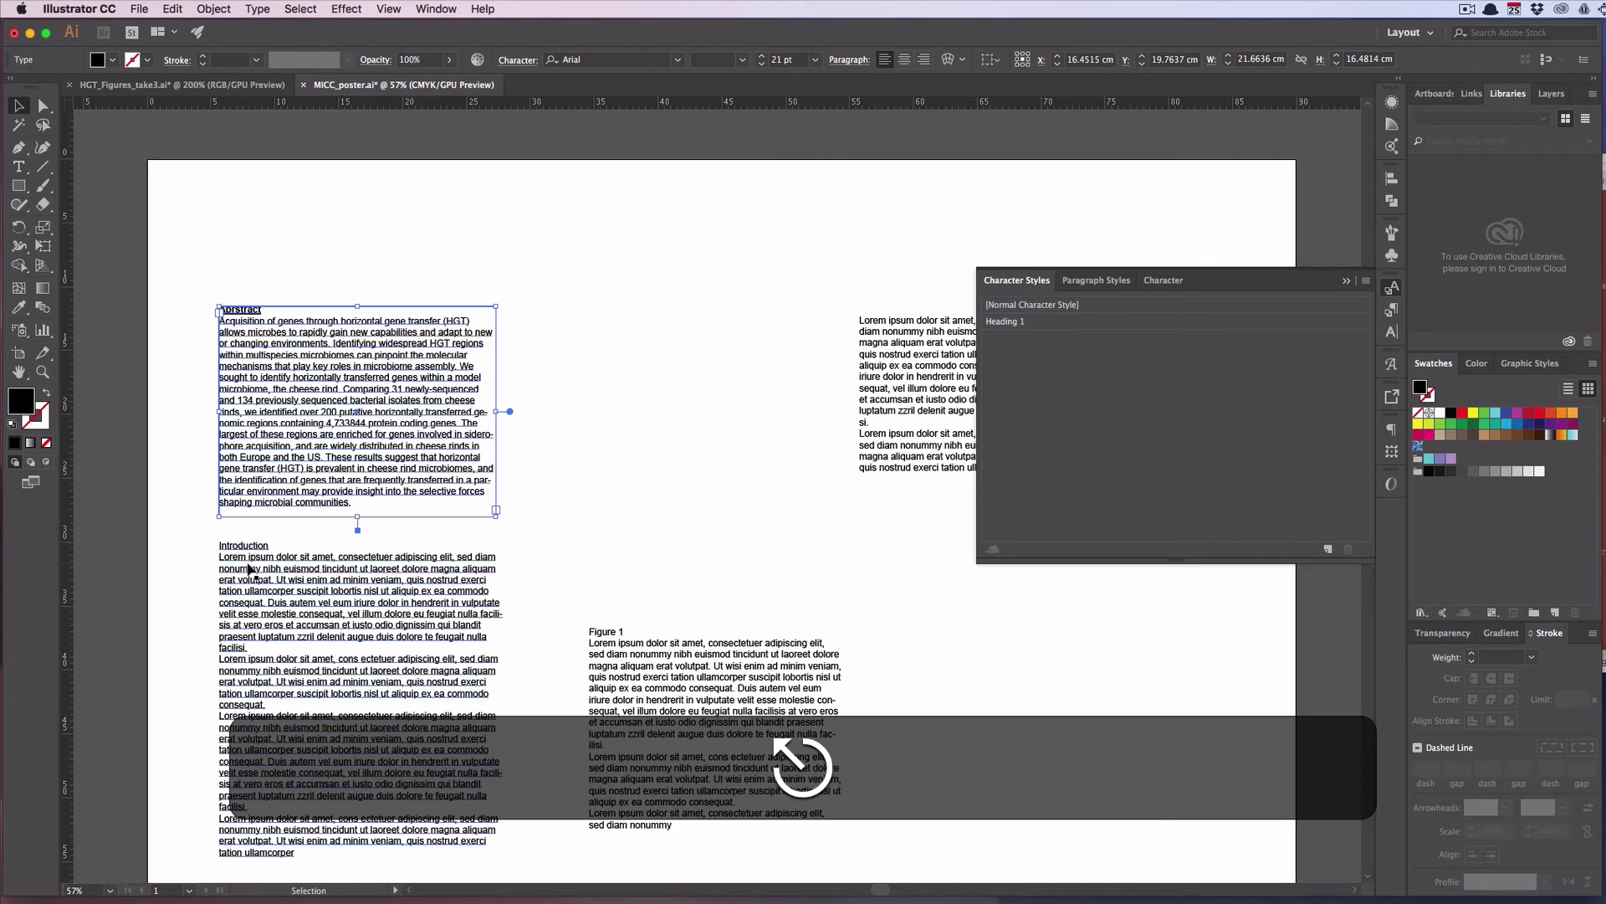
click(255, 550)
double_click(260, 545)
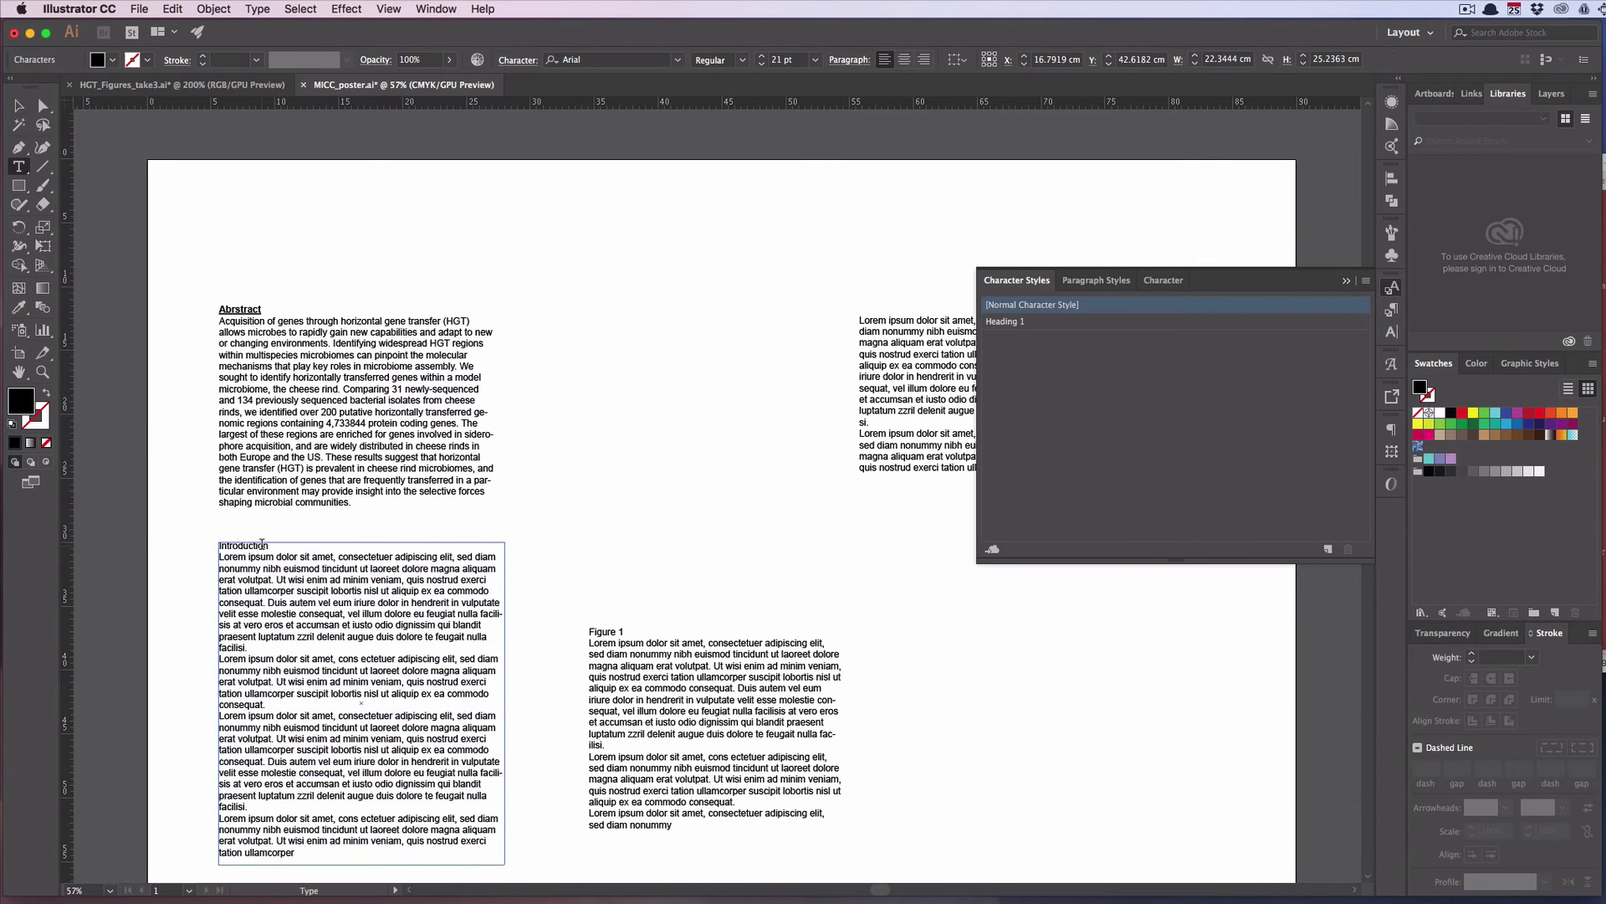
double_click(262, 544)
click(256, 543)
double_click(251, 541)
click(1020, 327)
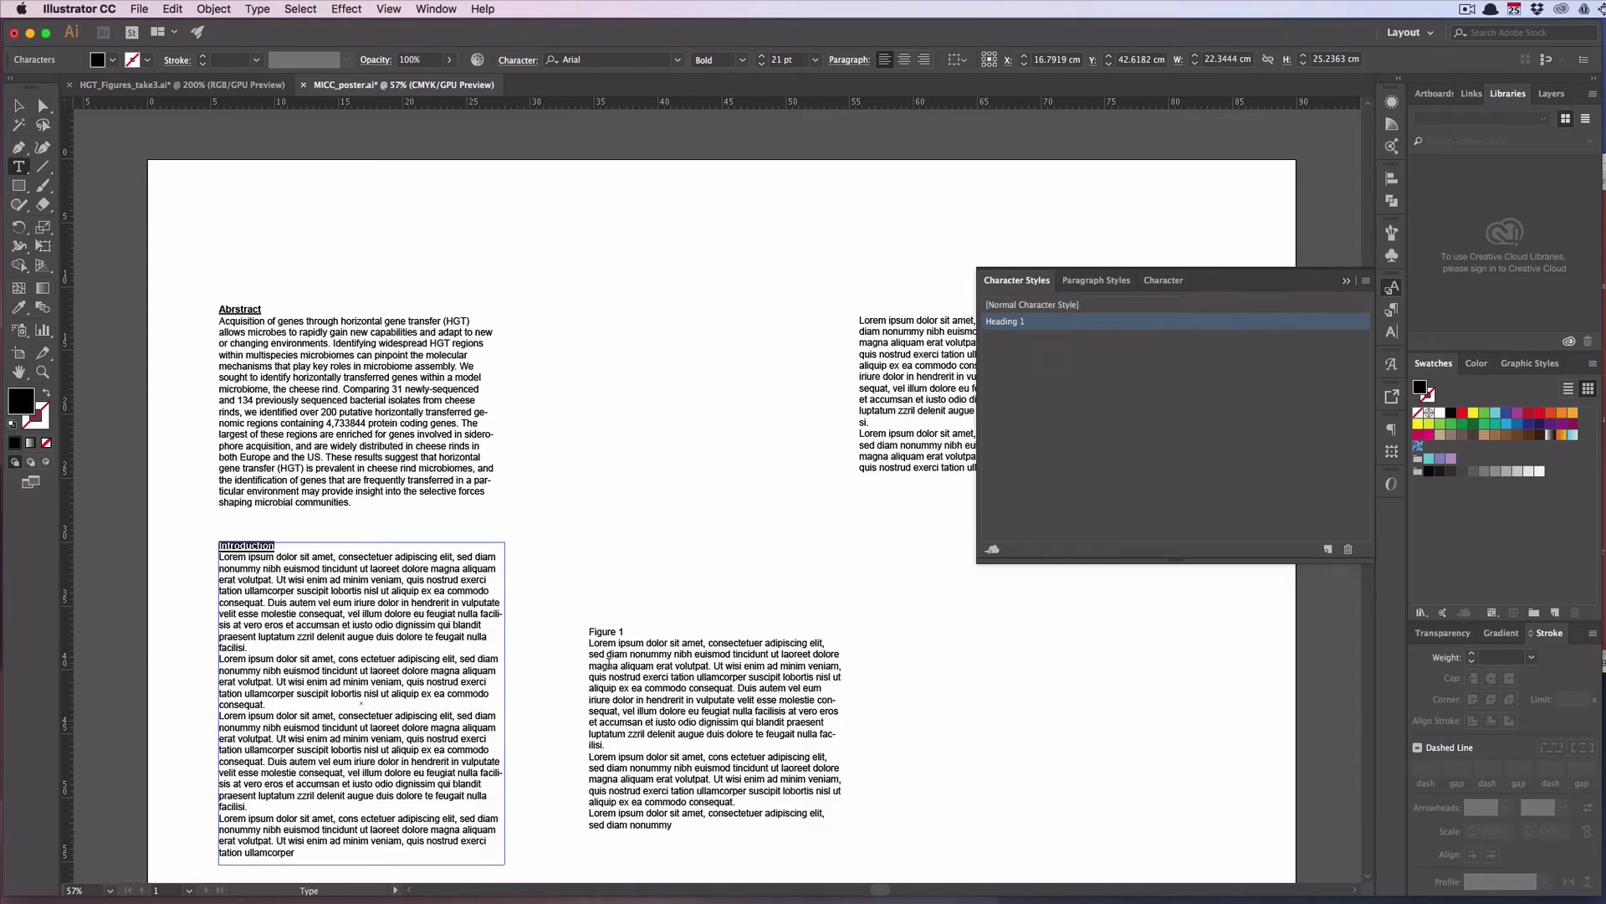
drag(621, 630, 588, 630)
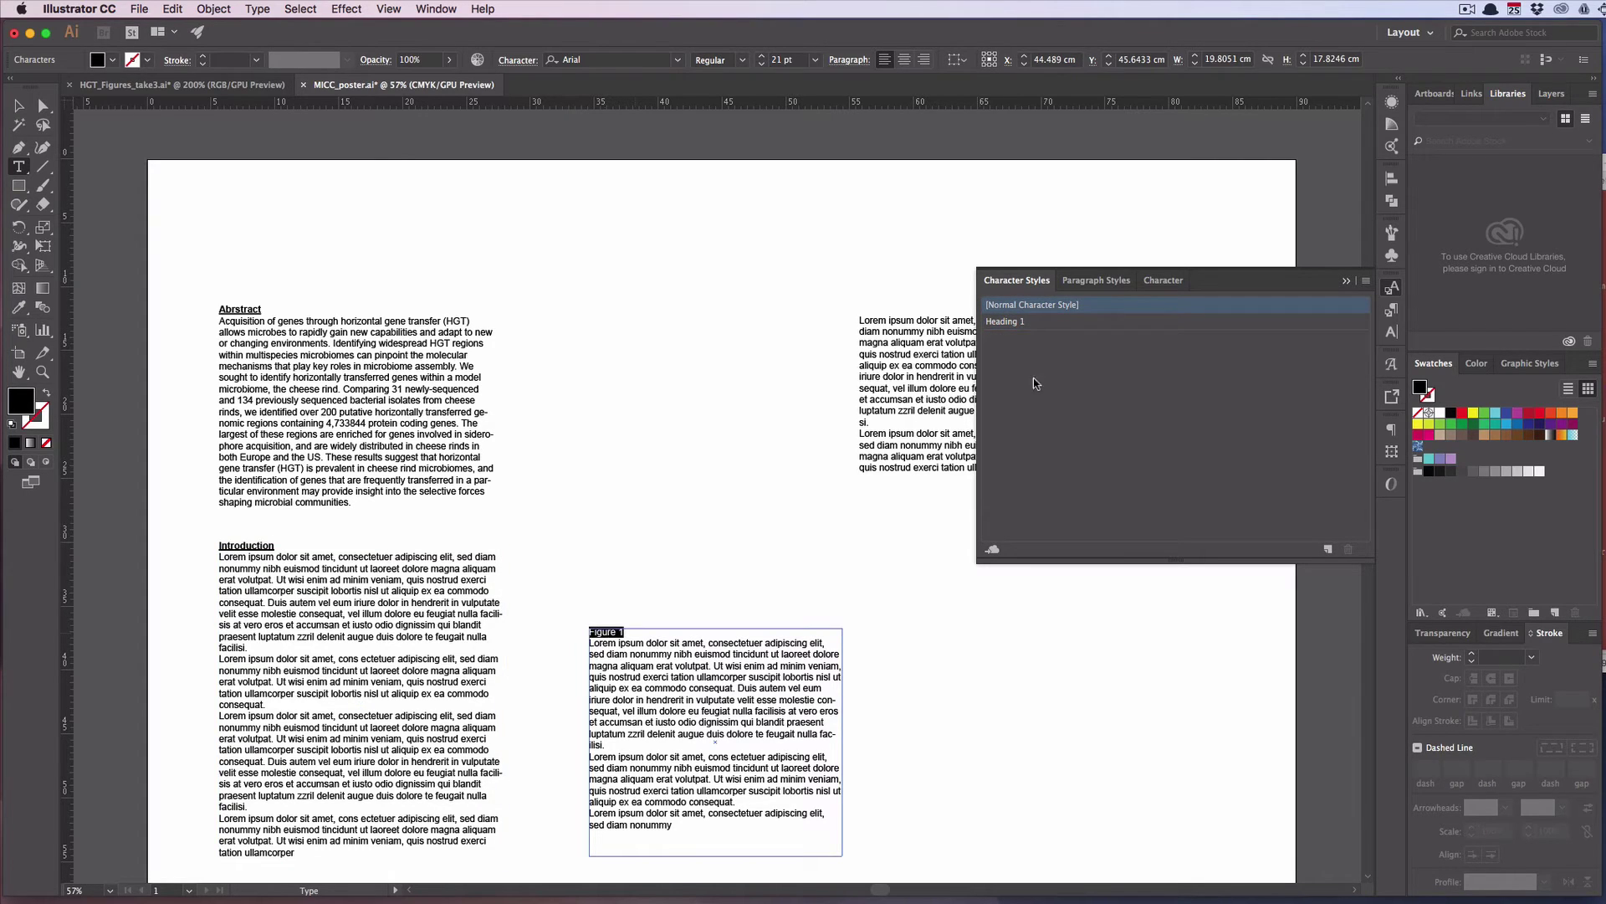
click(1000, 324)
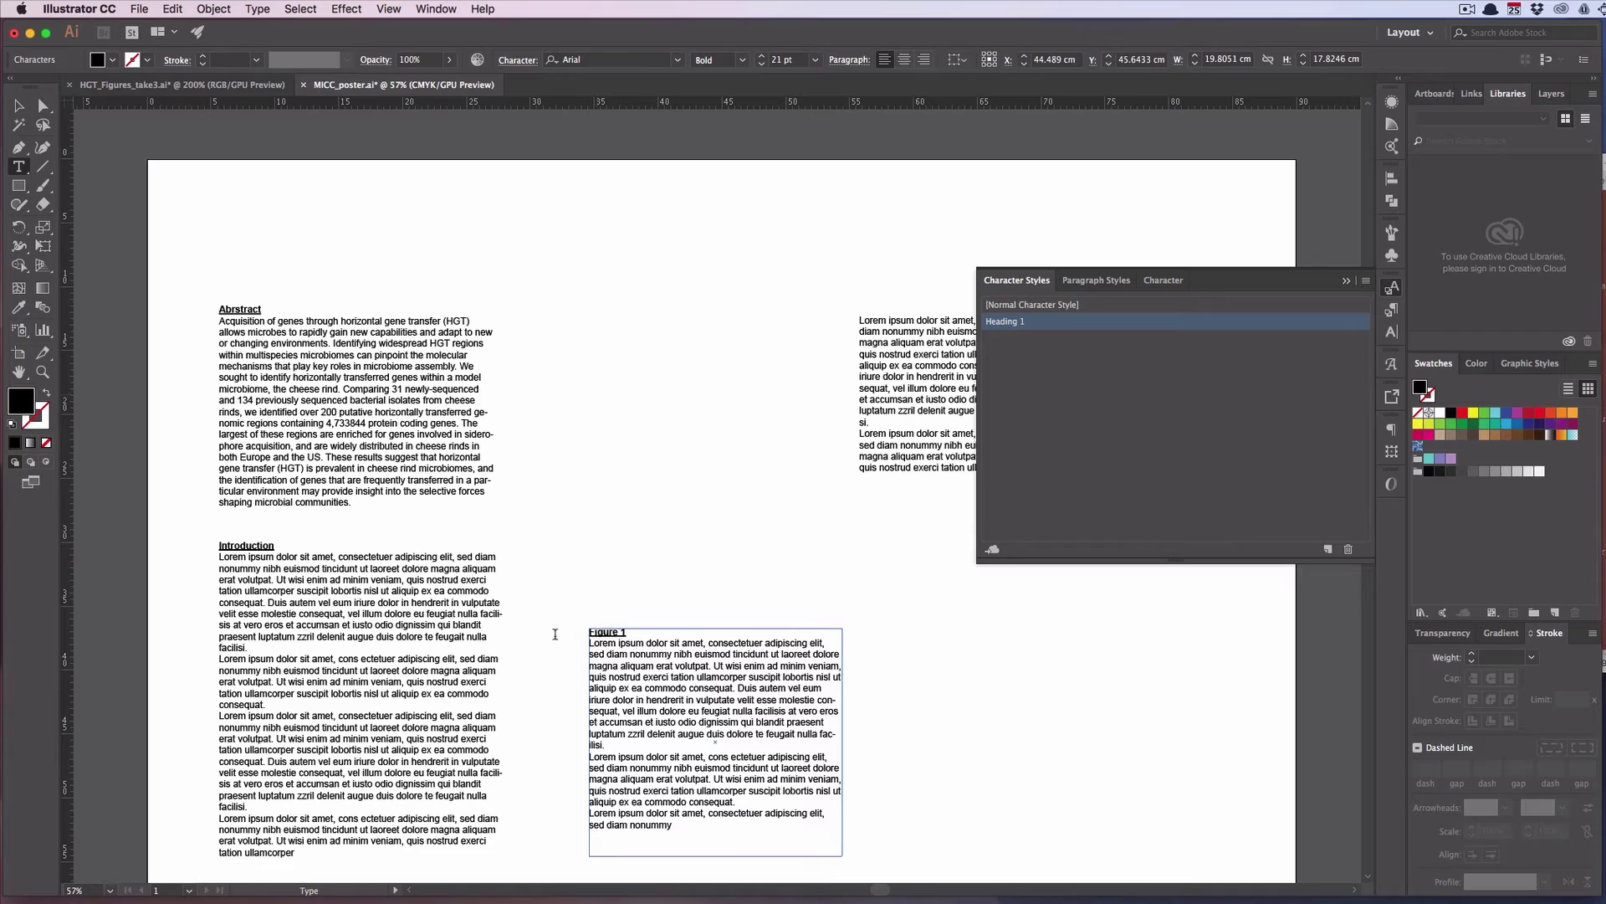
scroll(232, 328, down, 1)
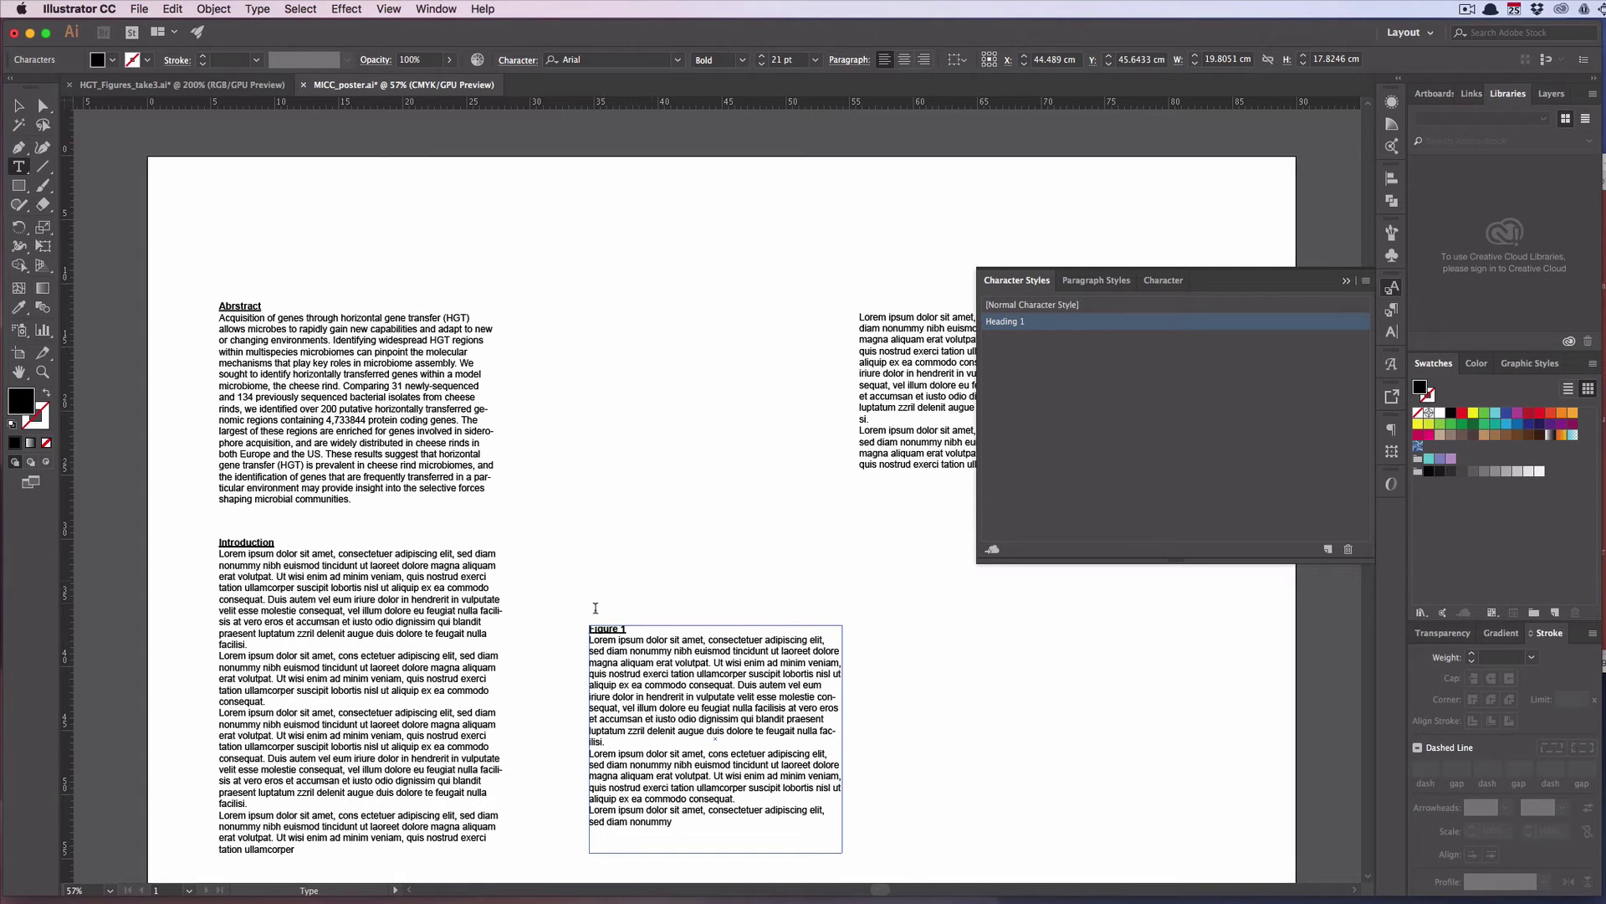
scroll(598, 589, down, 1)
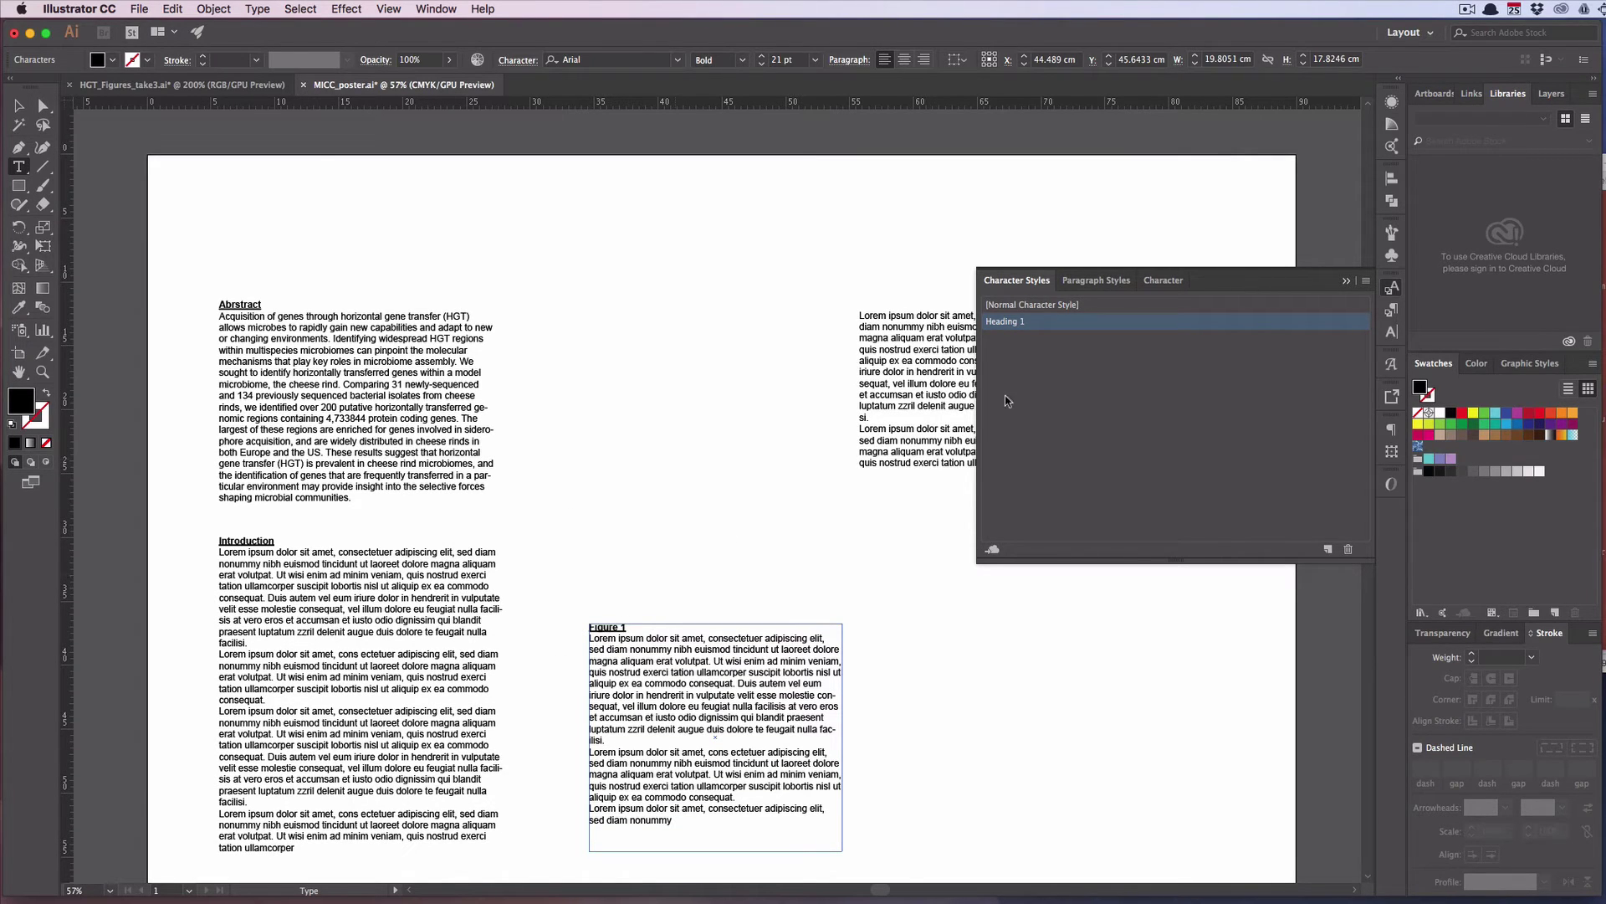
scroll(485, 579, up, 2)
scroll(469, 511, down, 4)
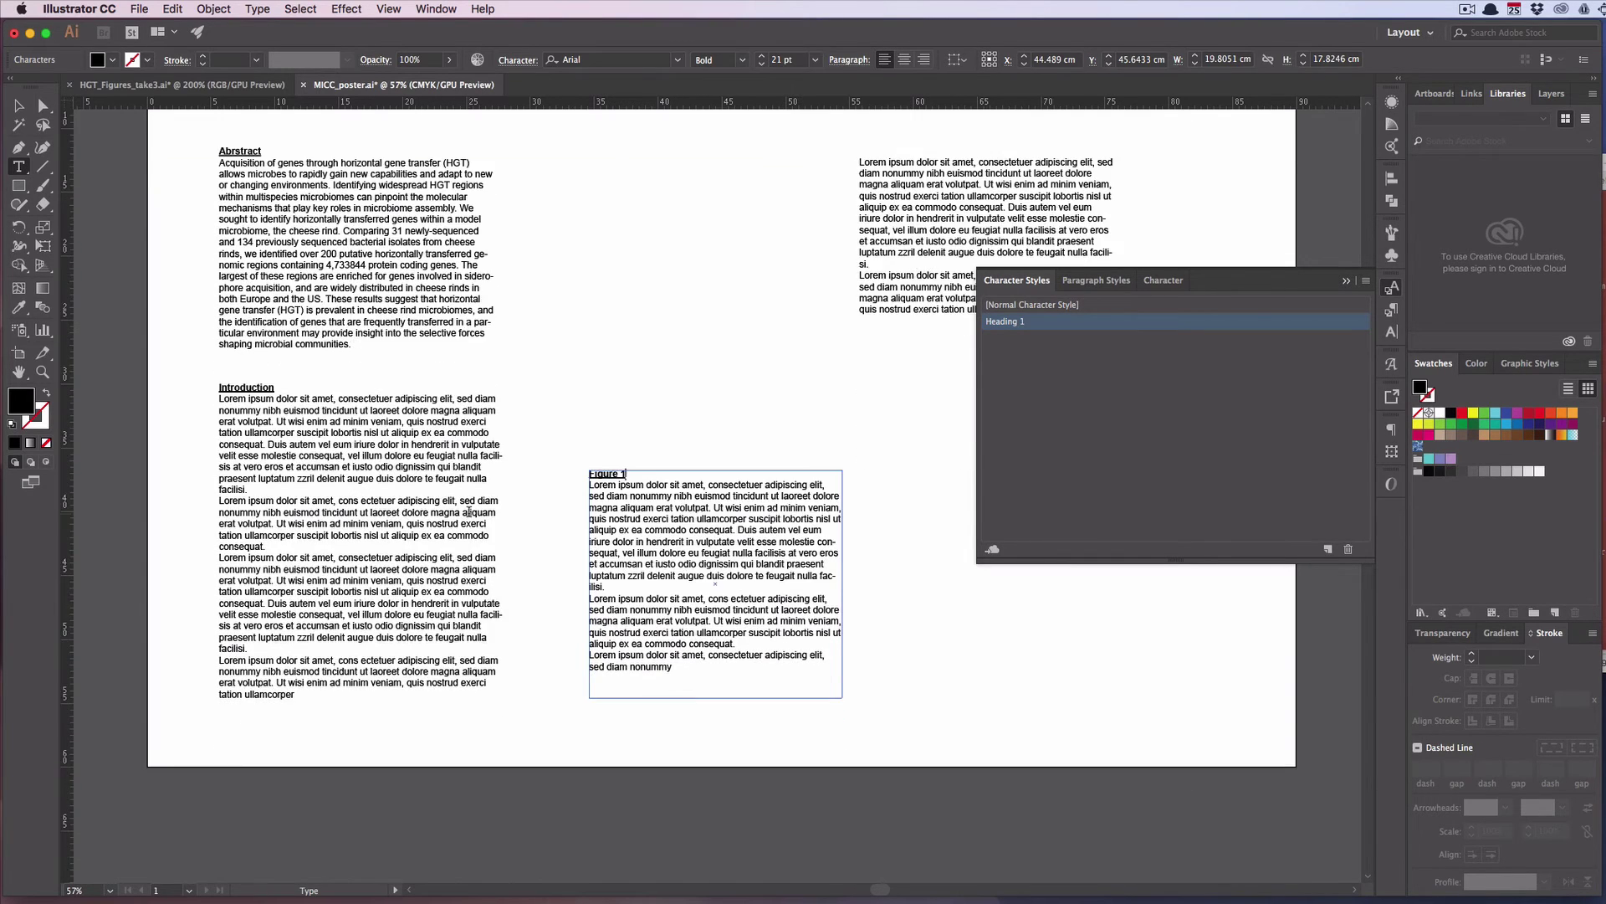
scroll(811, 533, down, 2)
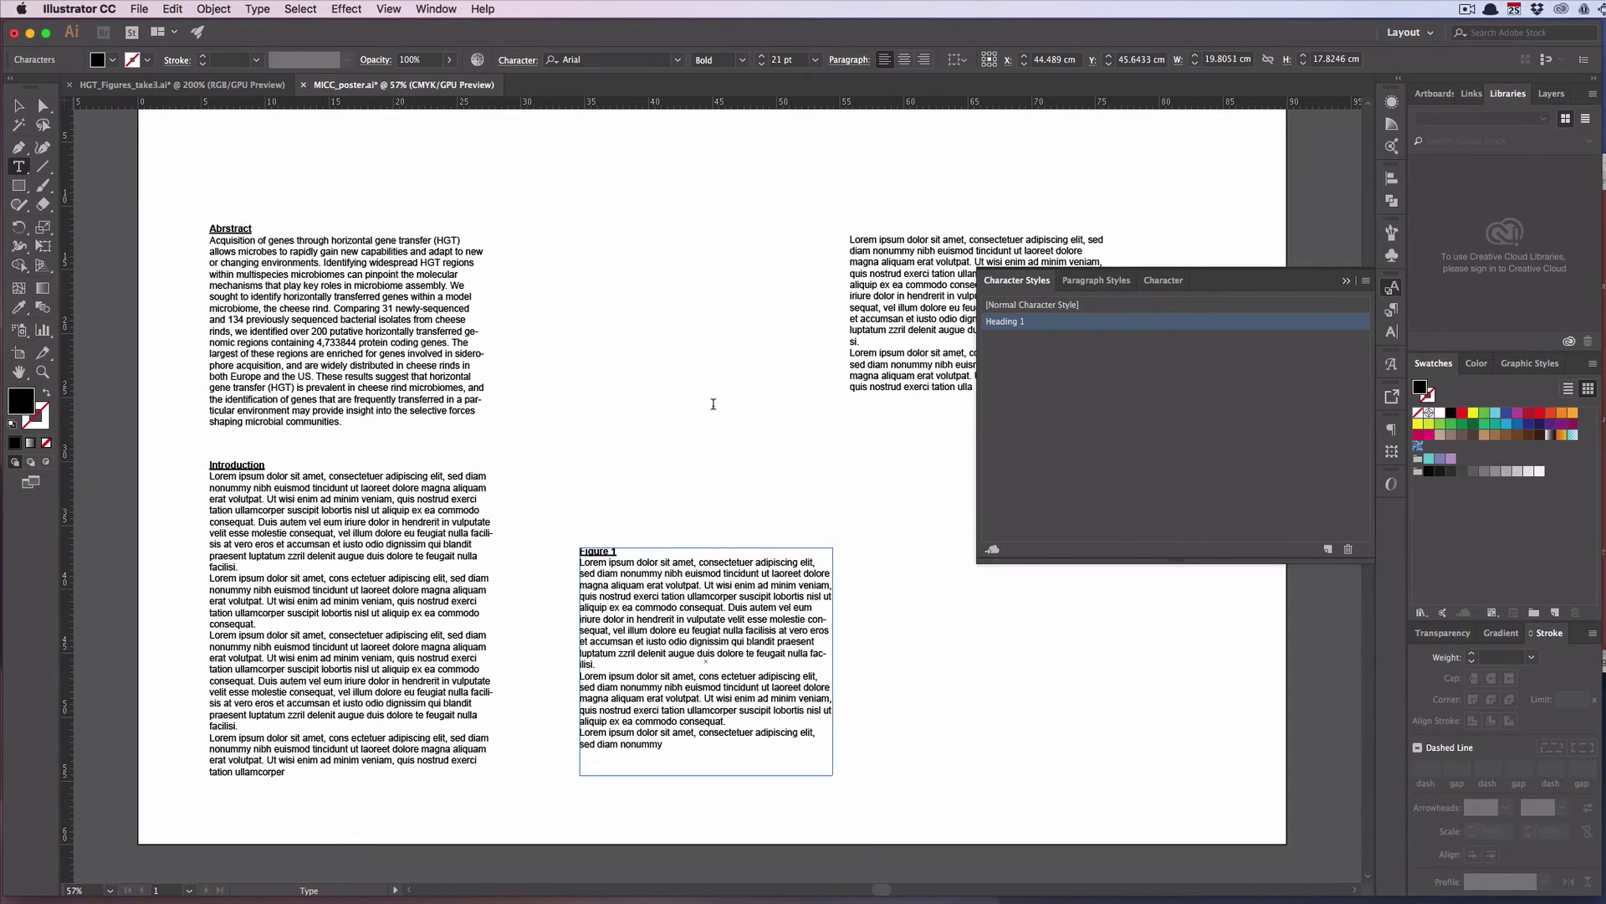
scroll(400, 472, up, 2)
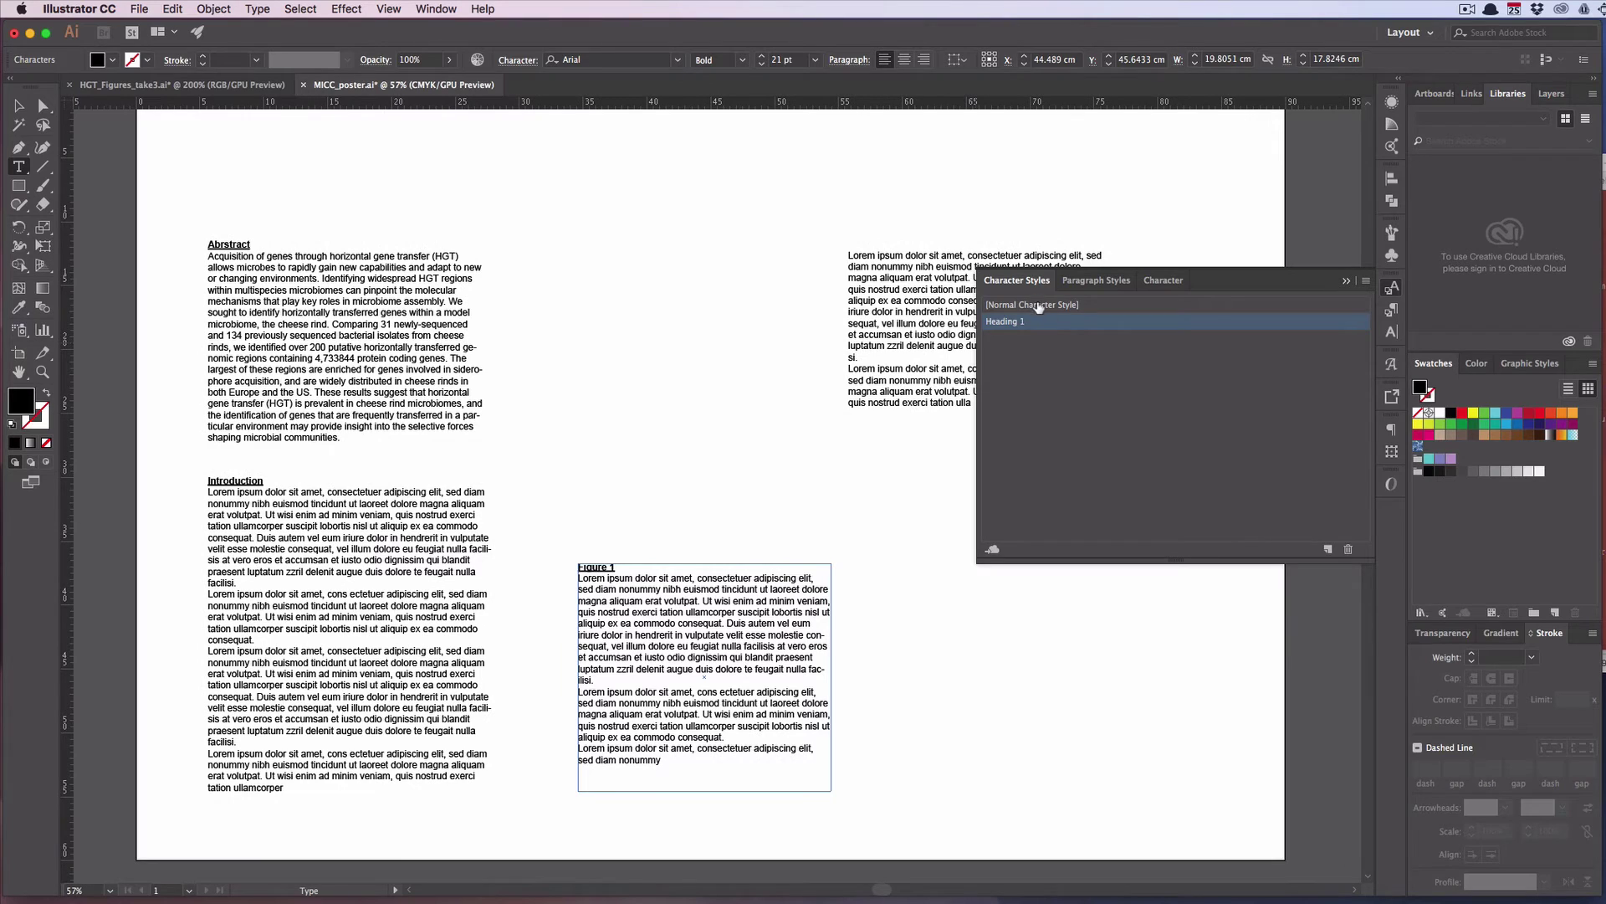
Try 18 pt and then 36 pt for the Normal Character Style, then cancel without saving
click(1037, 306)
double_click(1036, 306)
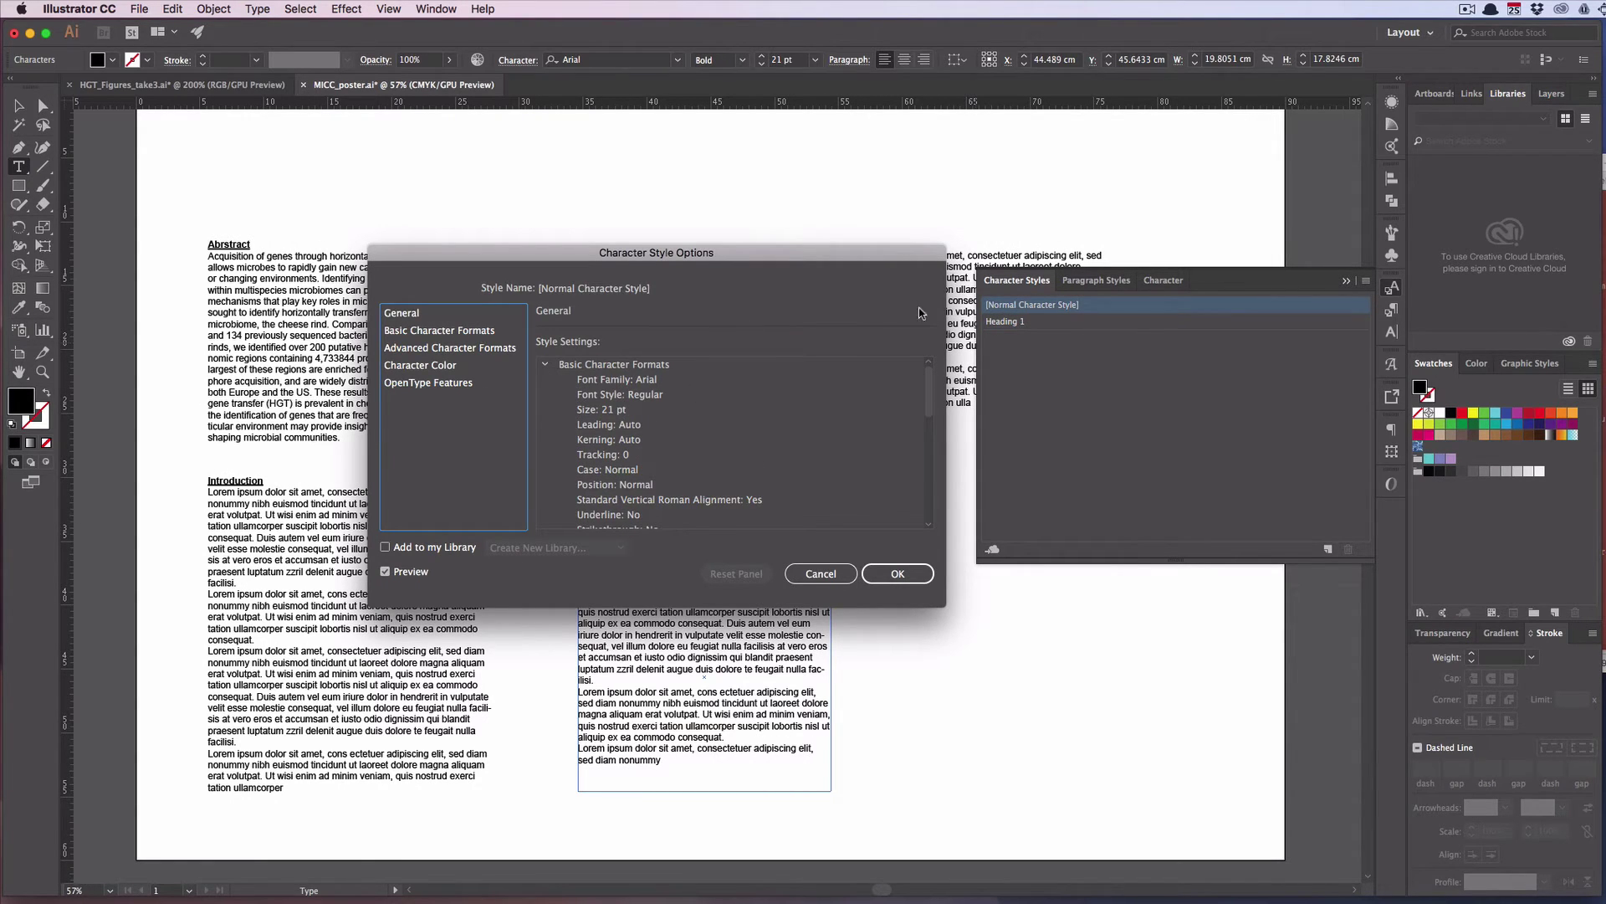
click(443, 331)
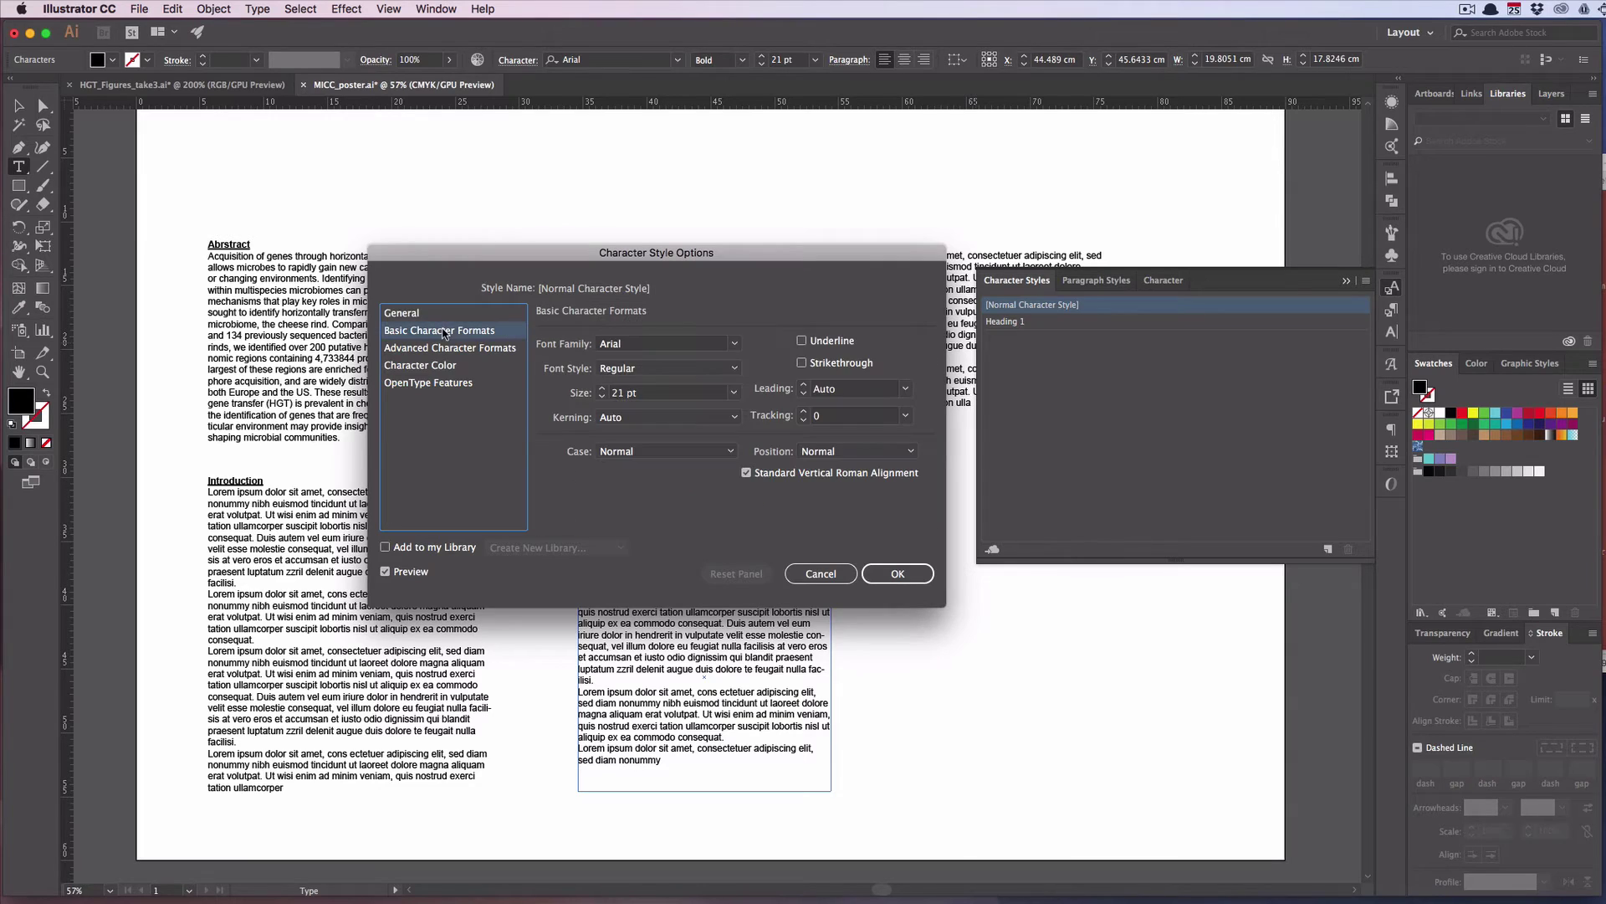
click(734, 392)
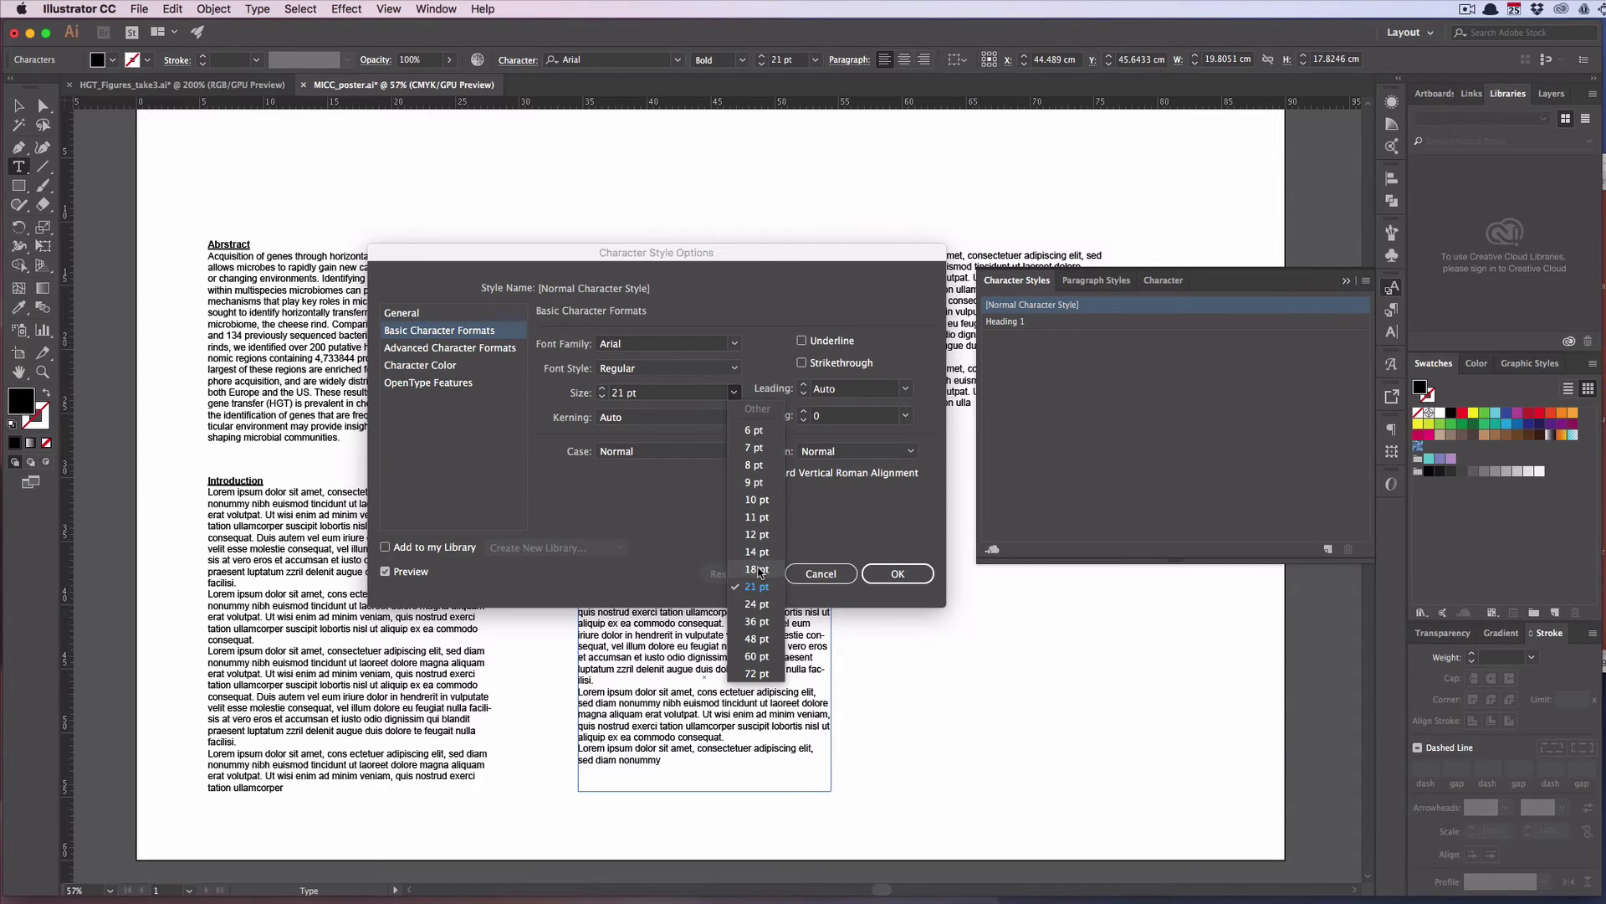
click(757, 570)
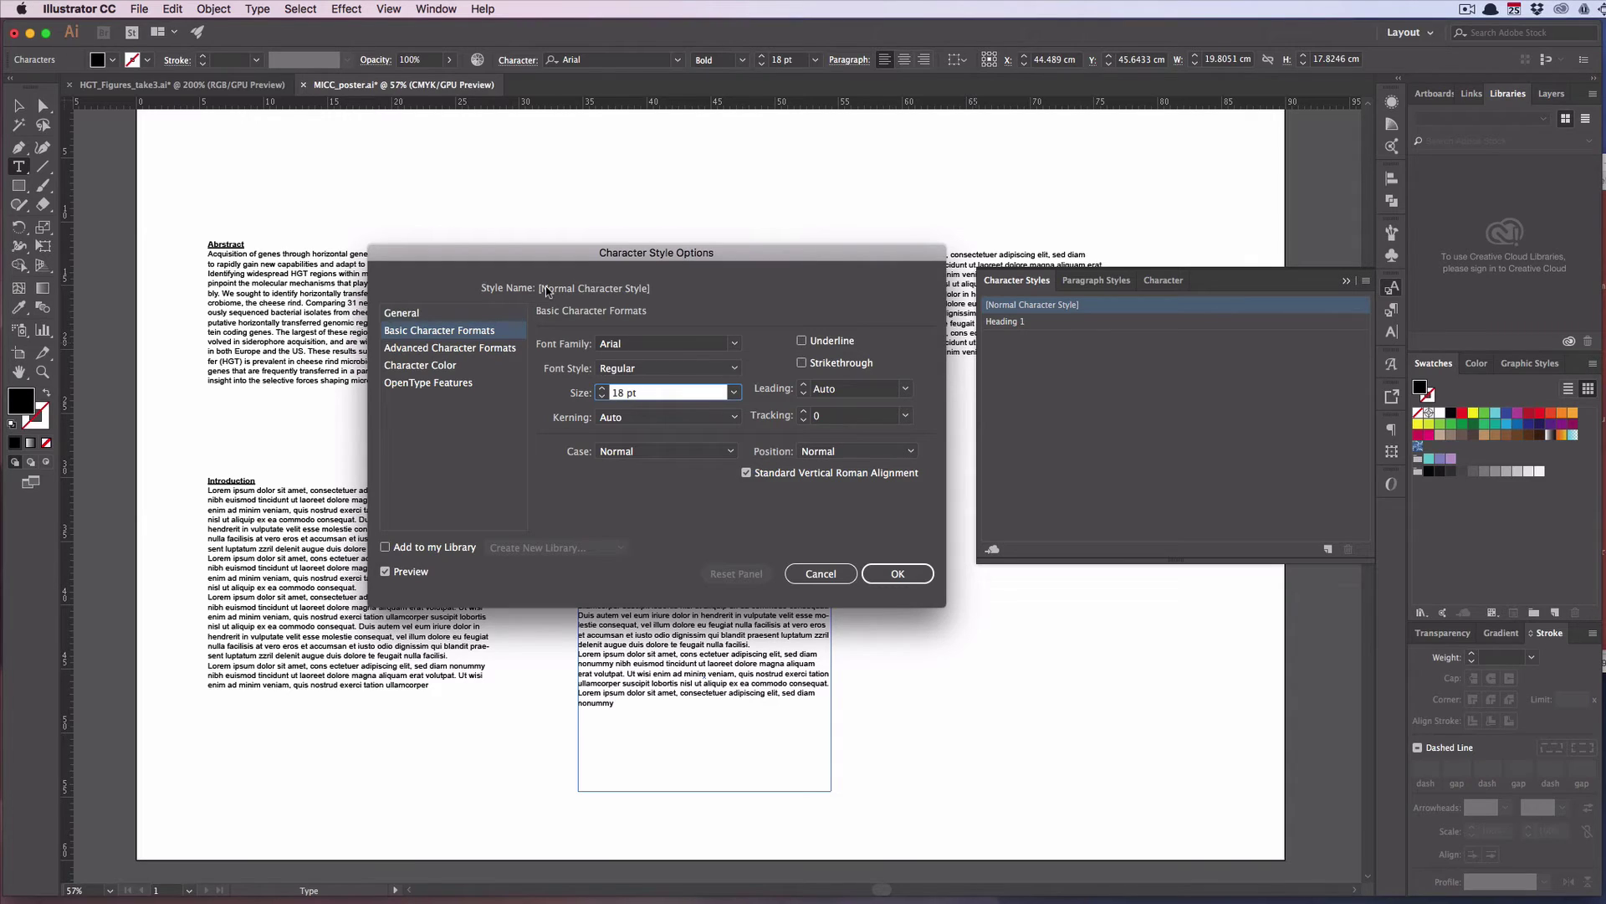
click(734, 392)
click(757, 621)
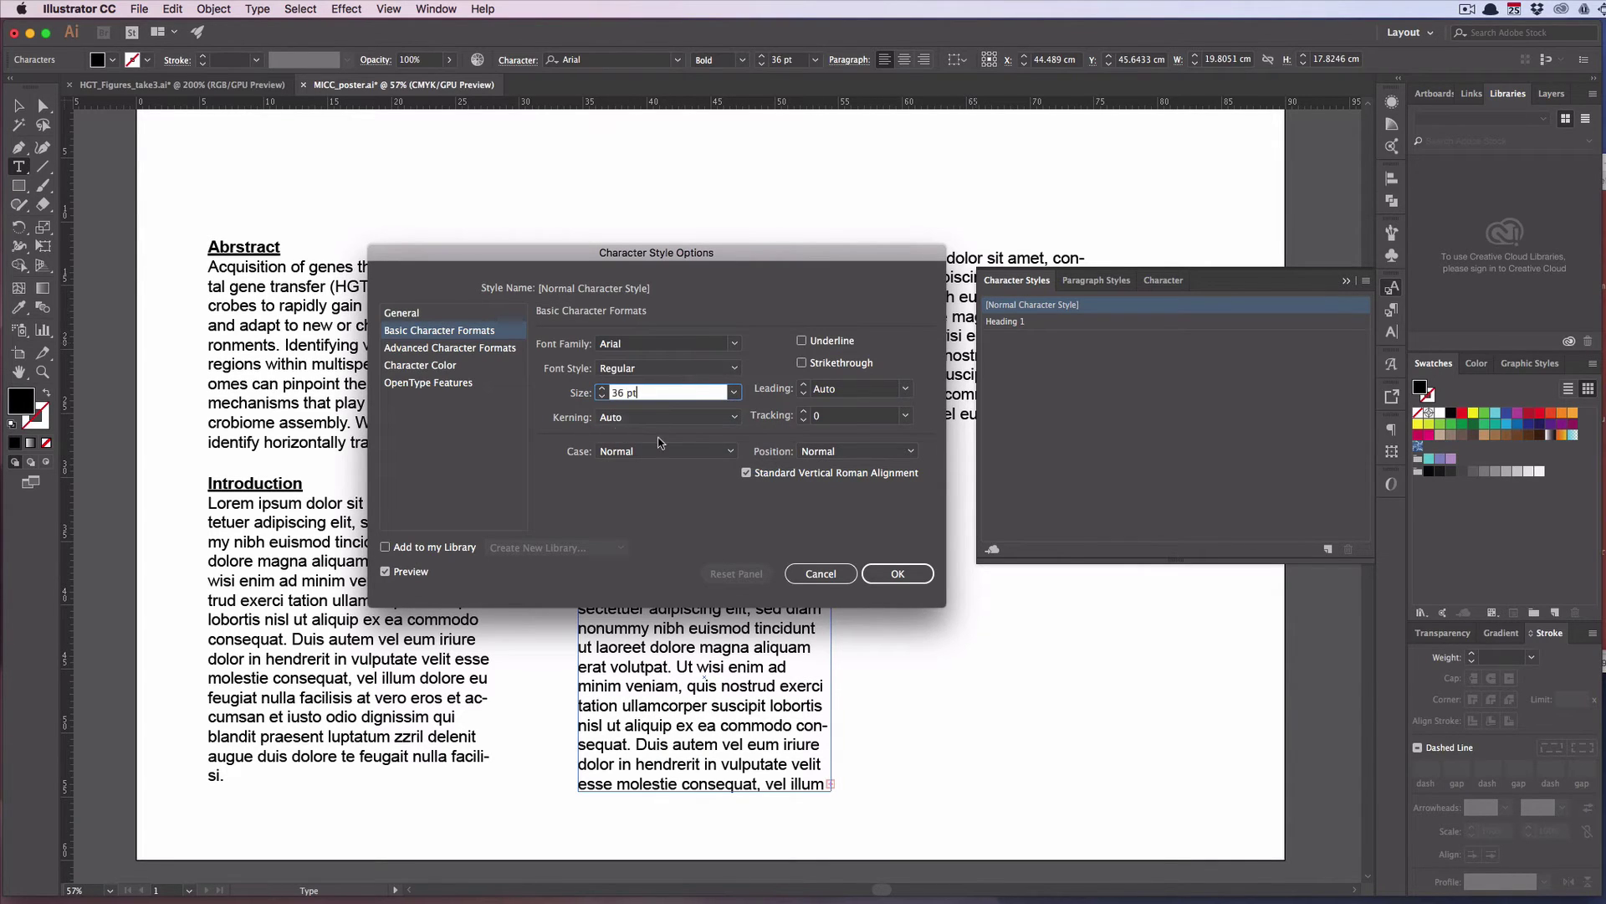
click(400, 349)
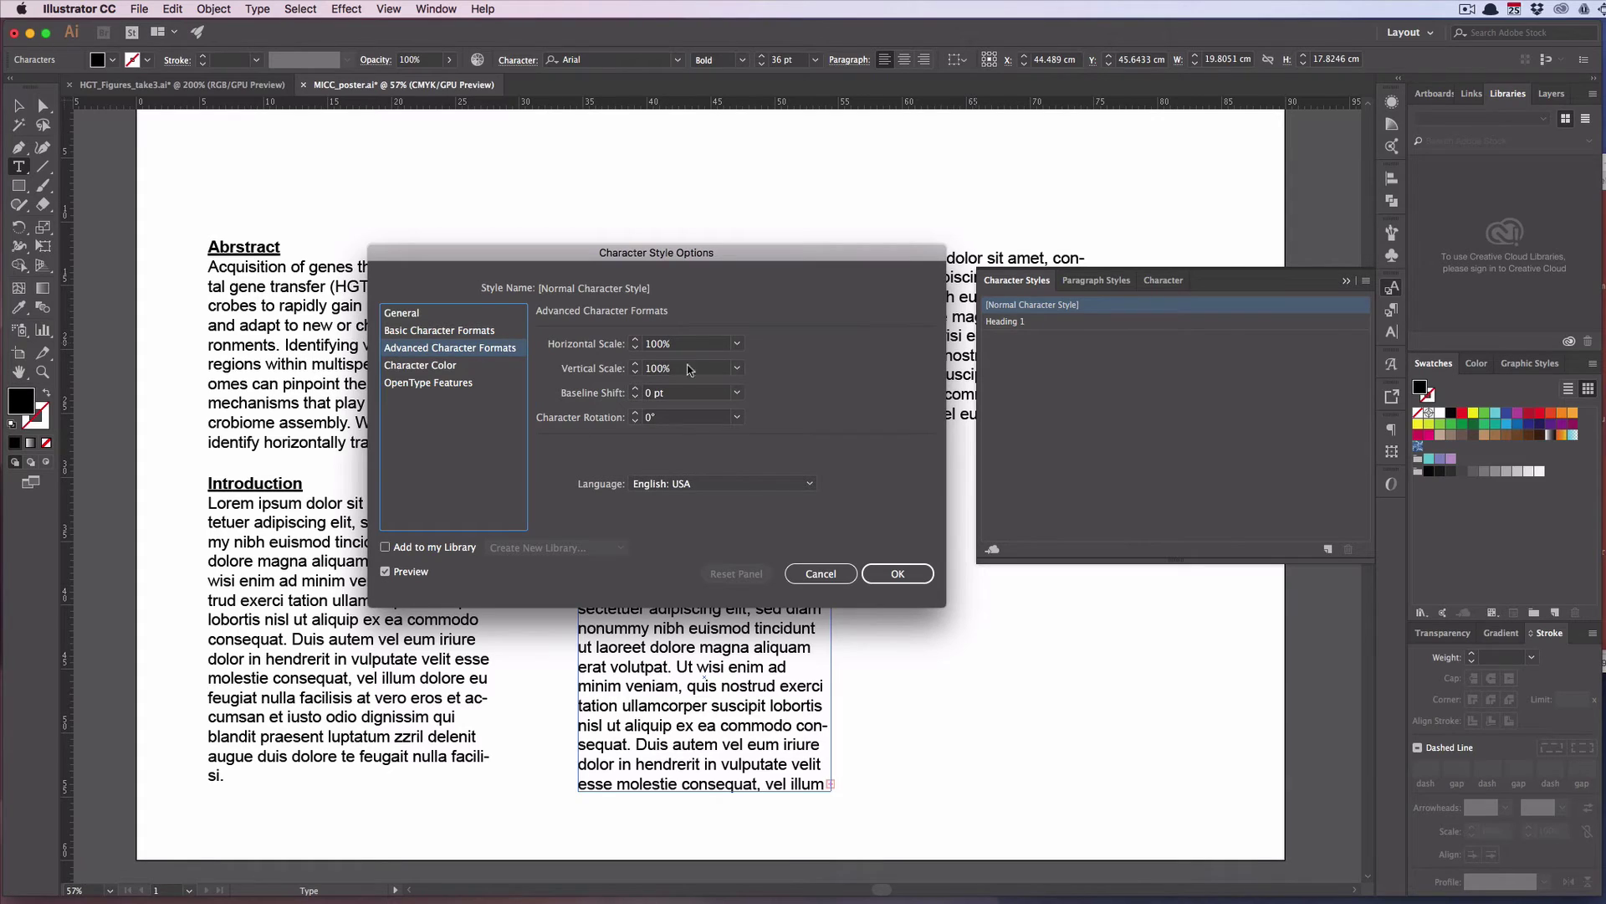
click(421, 331)
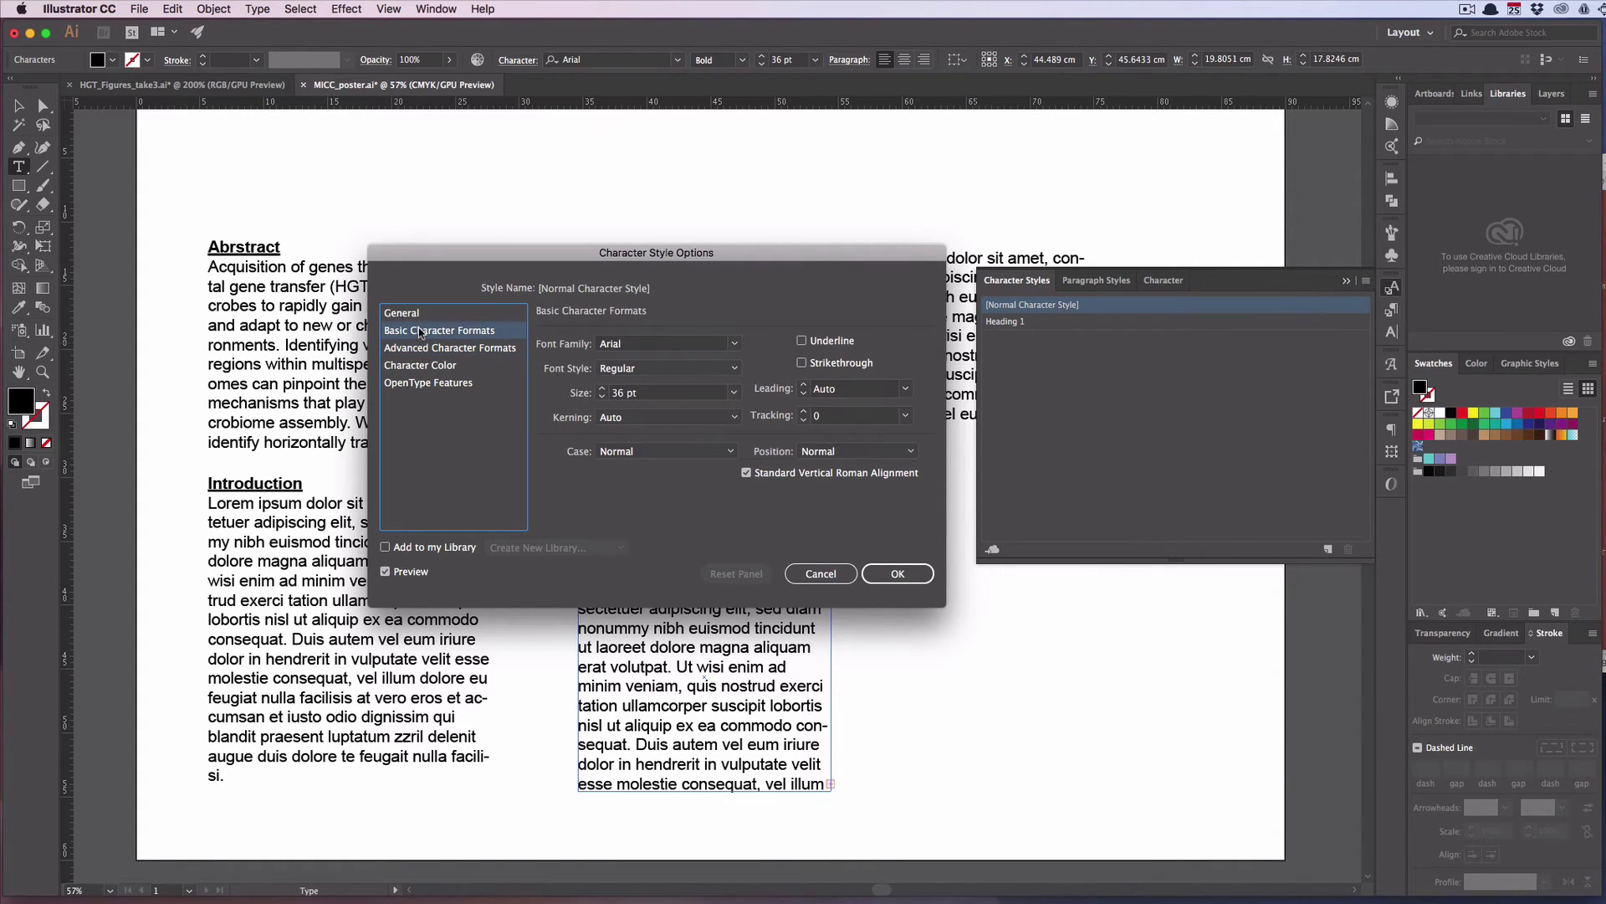
click(833, 575)
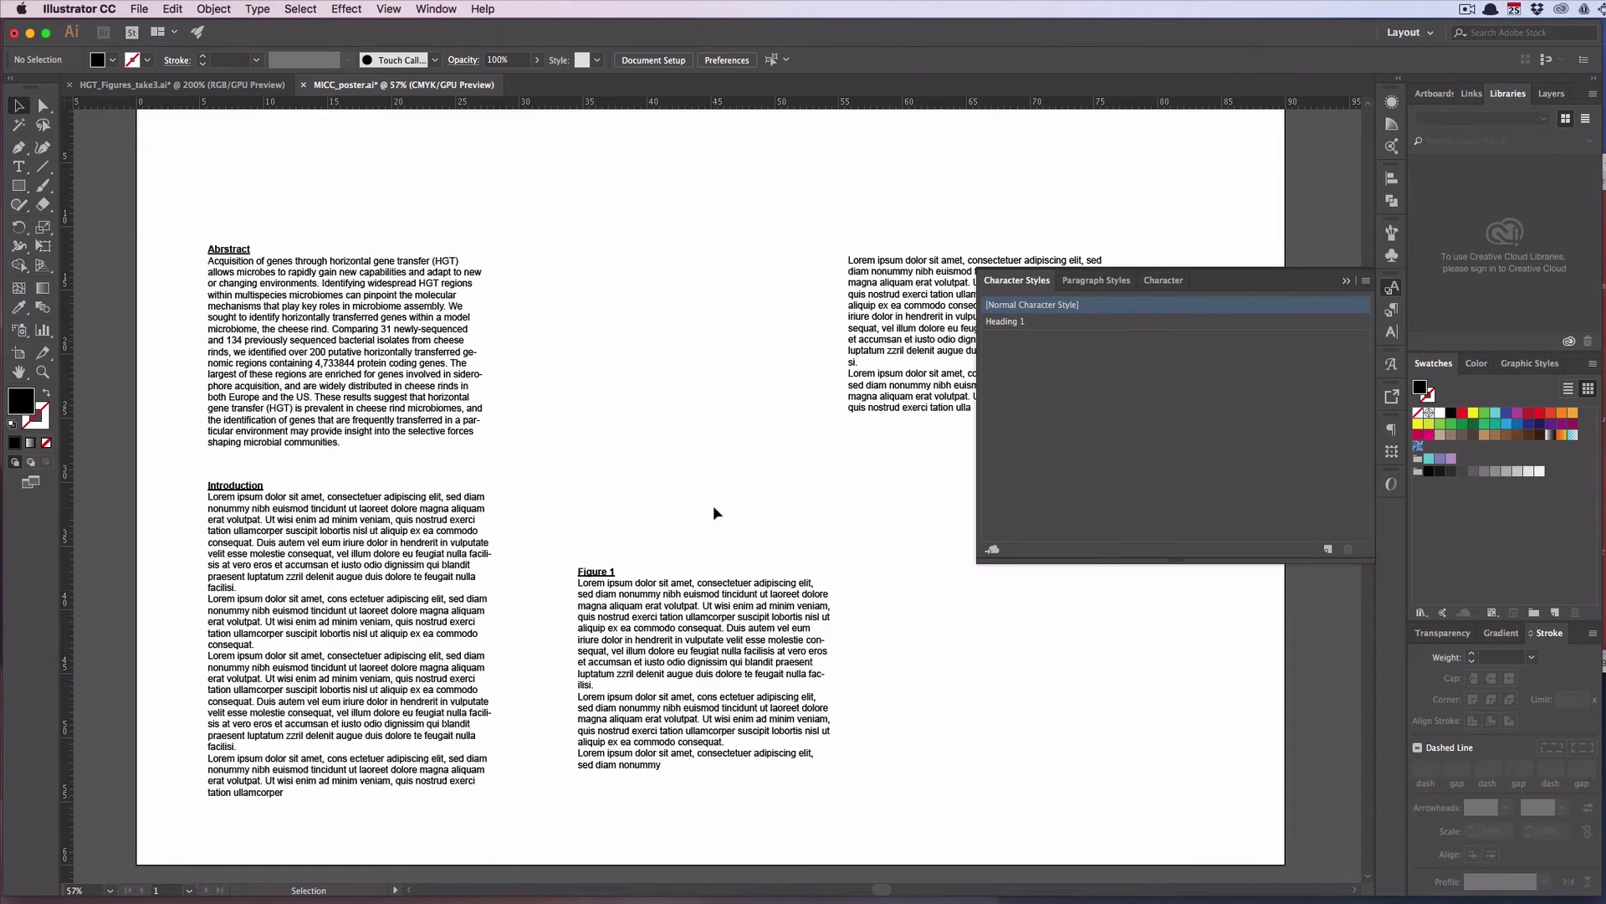
Select the Abstract and right-column text frames, then collapse the Character Styles panel
scroll(836, 485, down, 1)
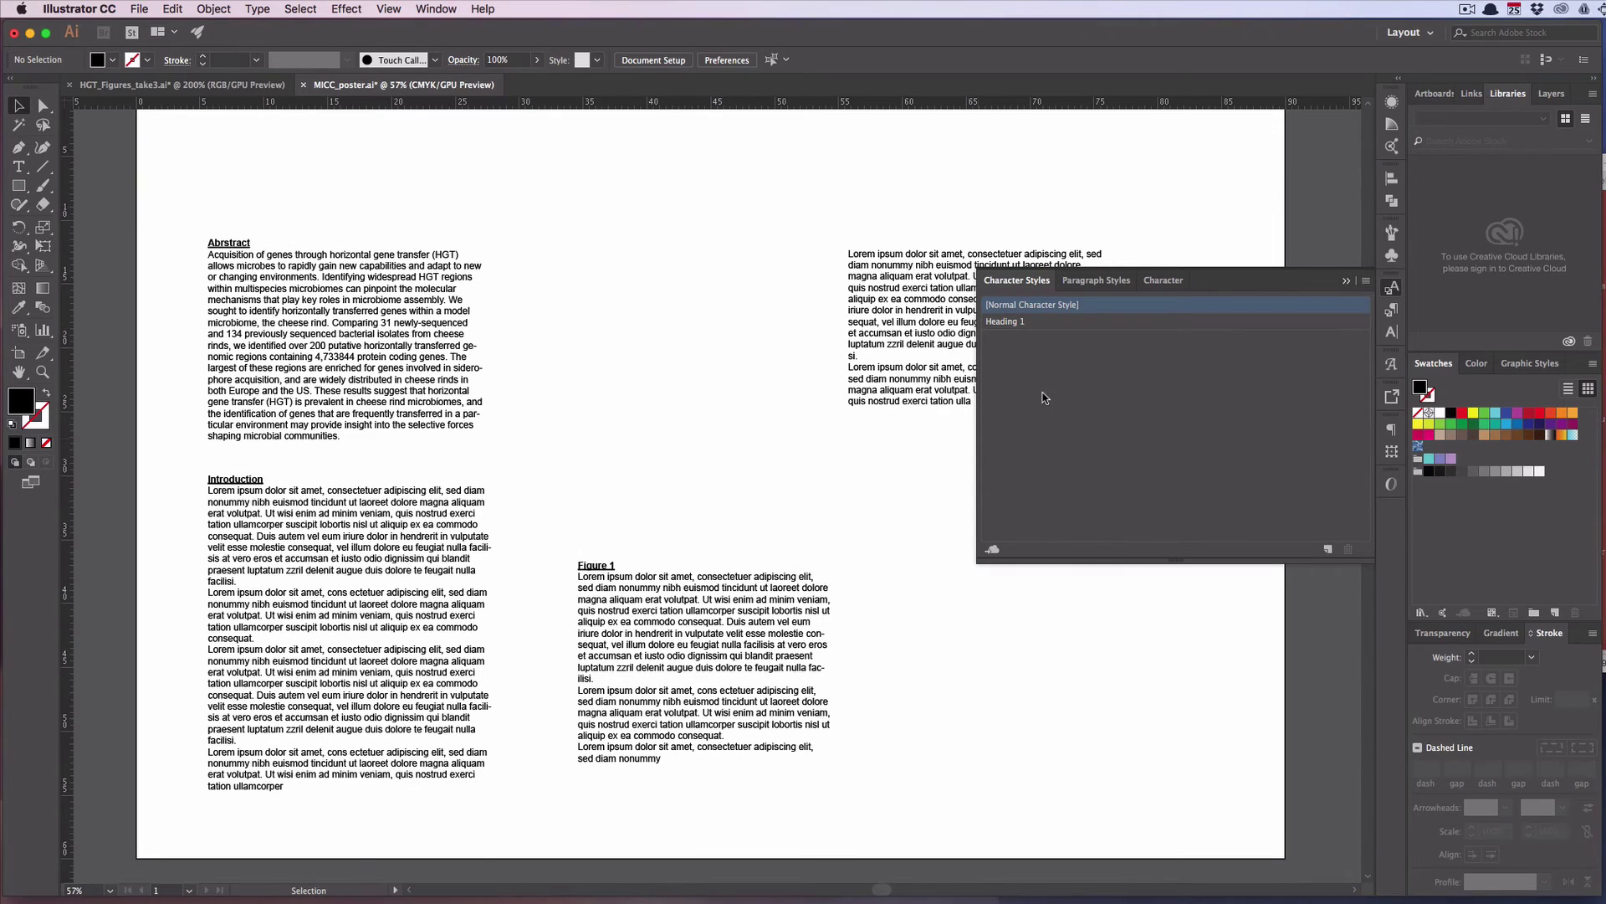
scroll(920, 402, up, 3)
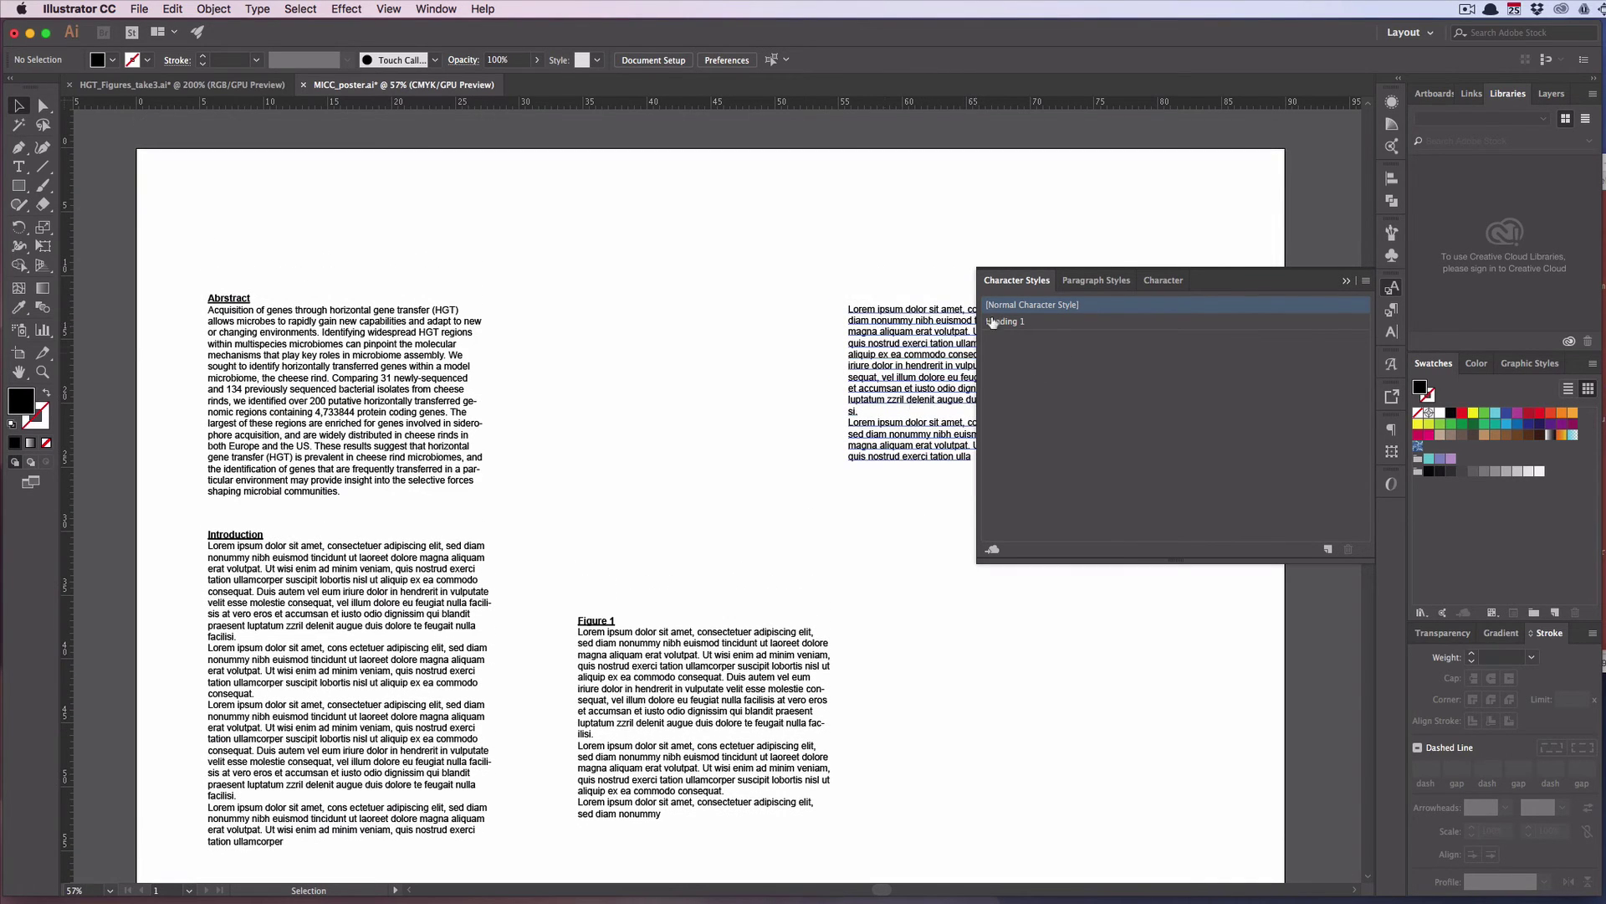
scroll(850, 479, left, 1)
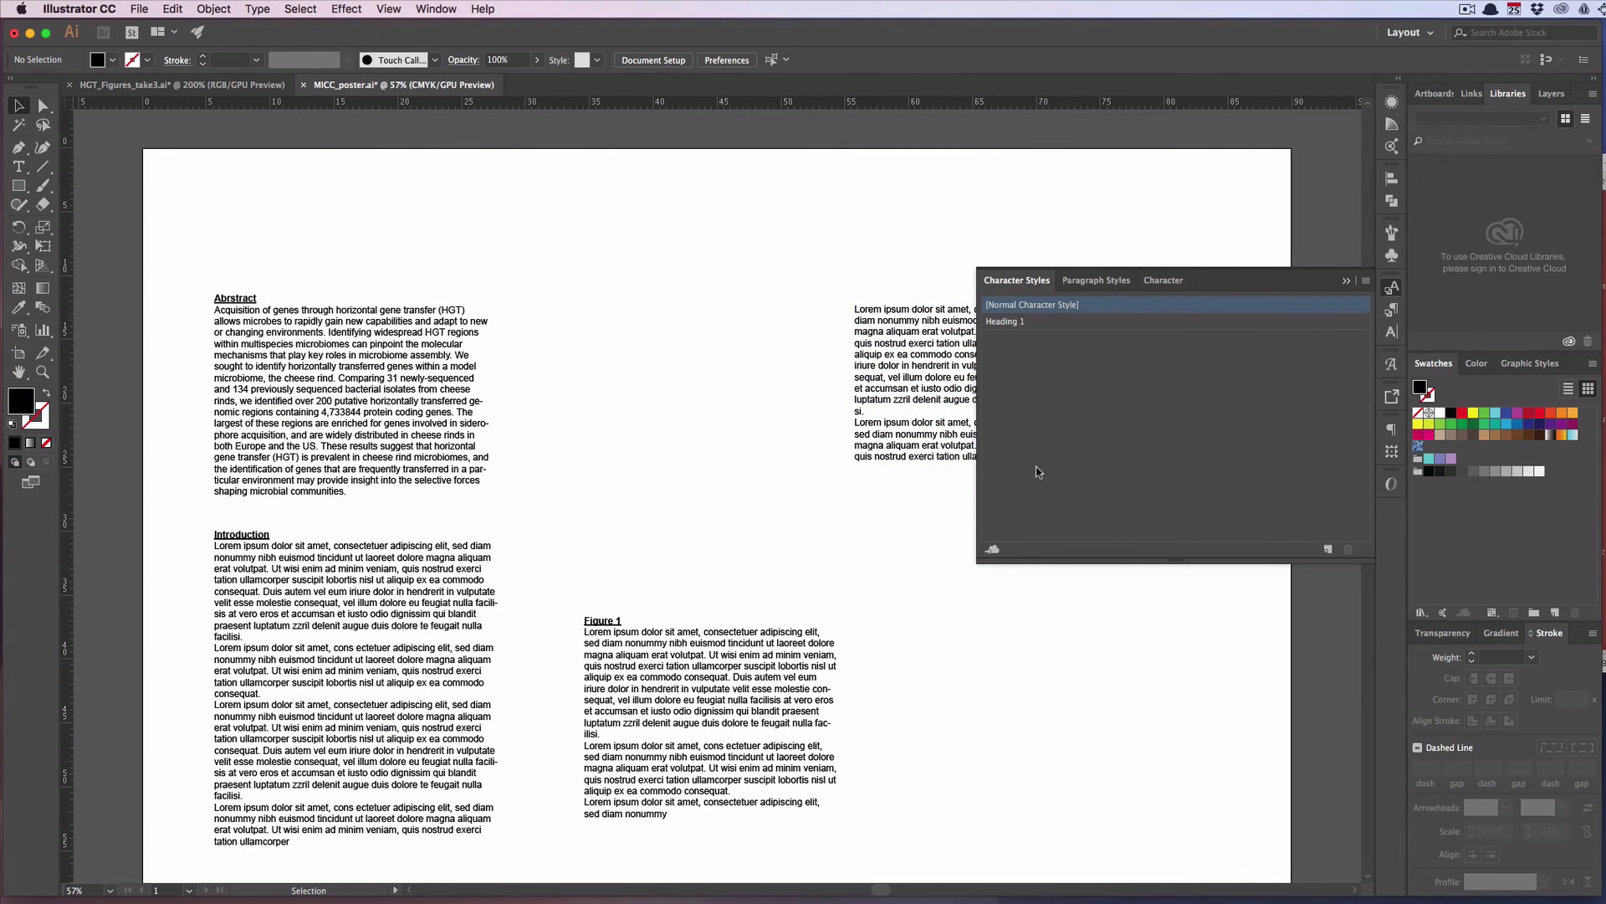
click(506, 322)
scroll(622, 483, up, 1)
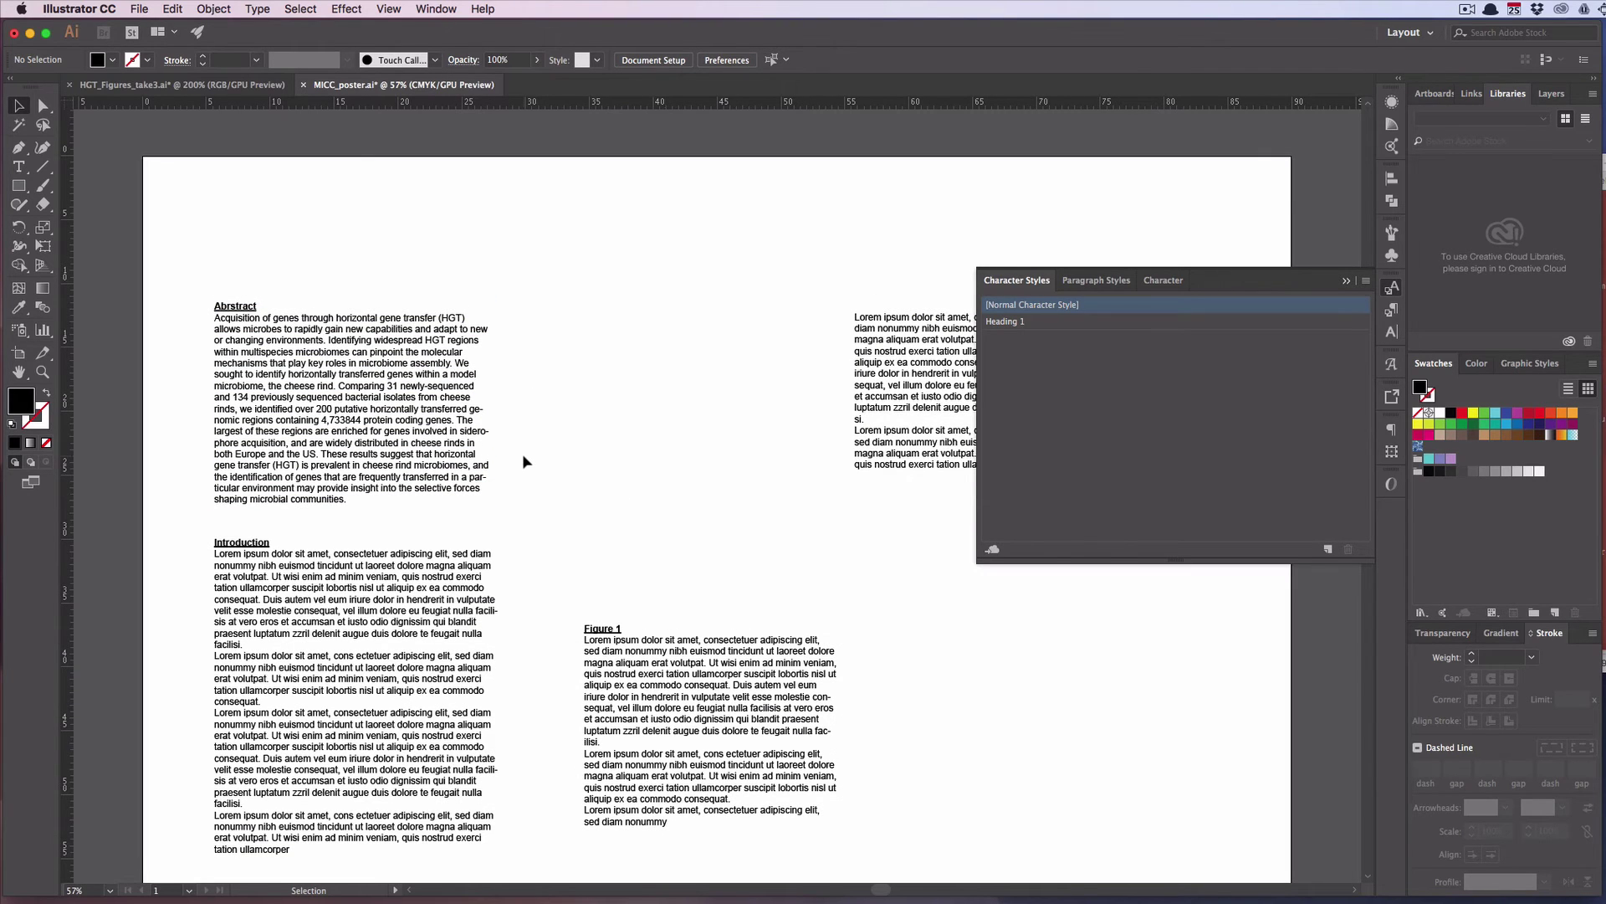
click(911, 377)
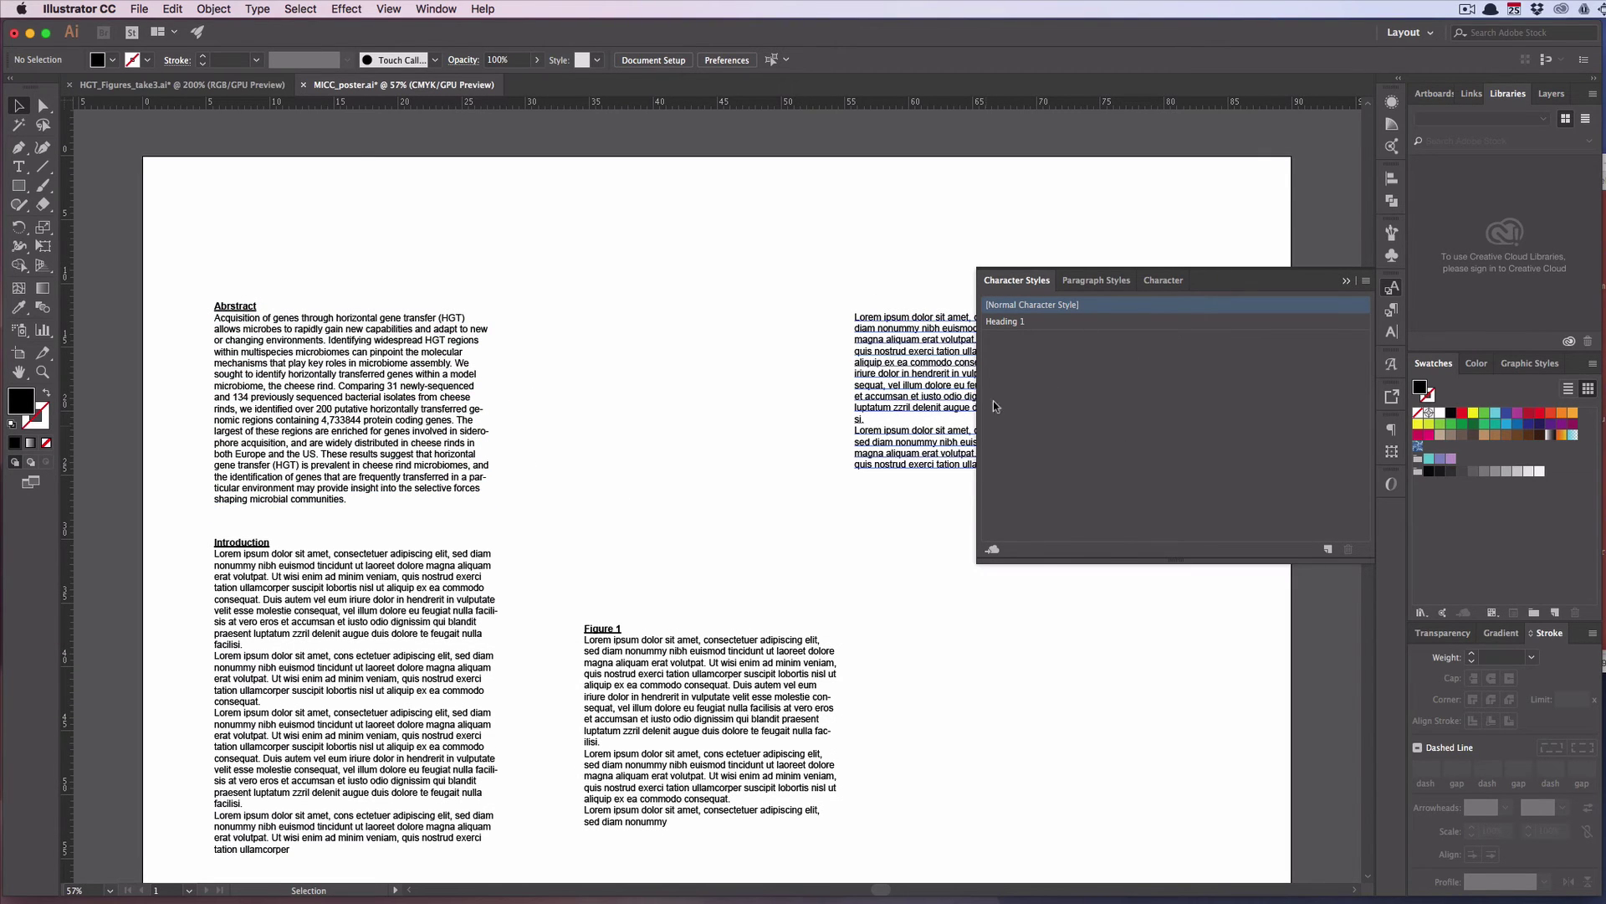
scroll(937, 384, up, 1)
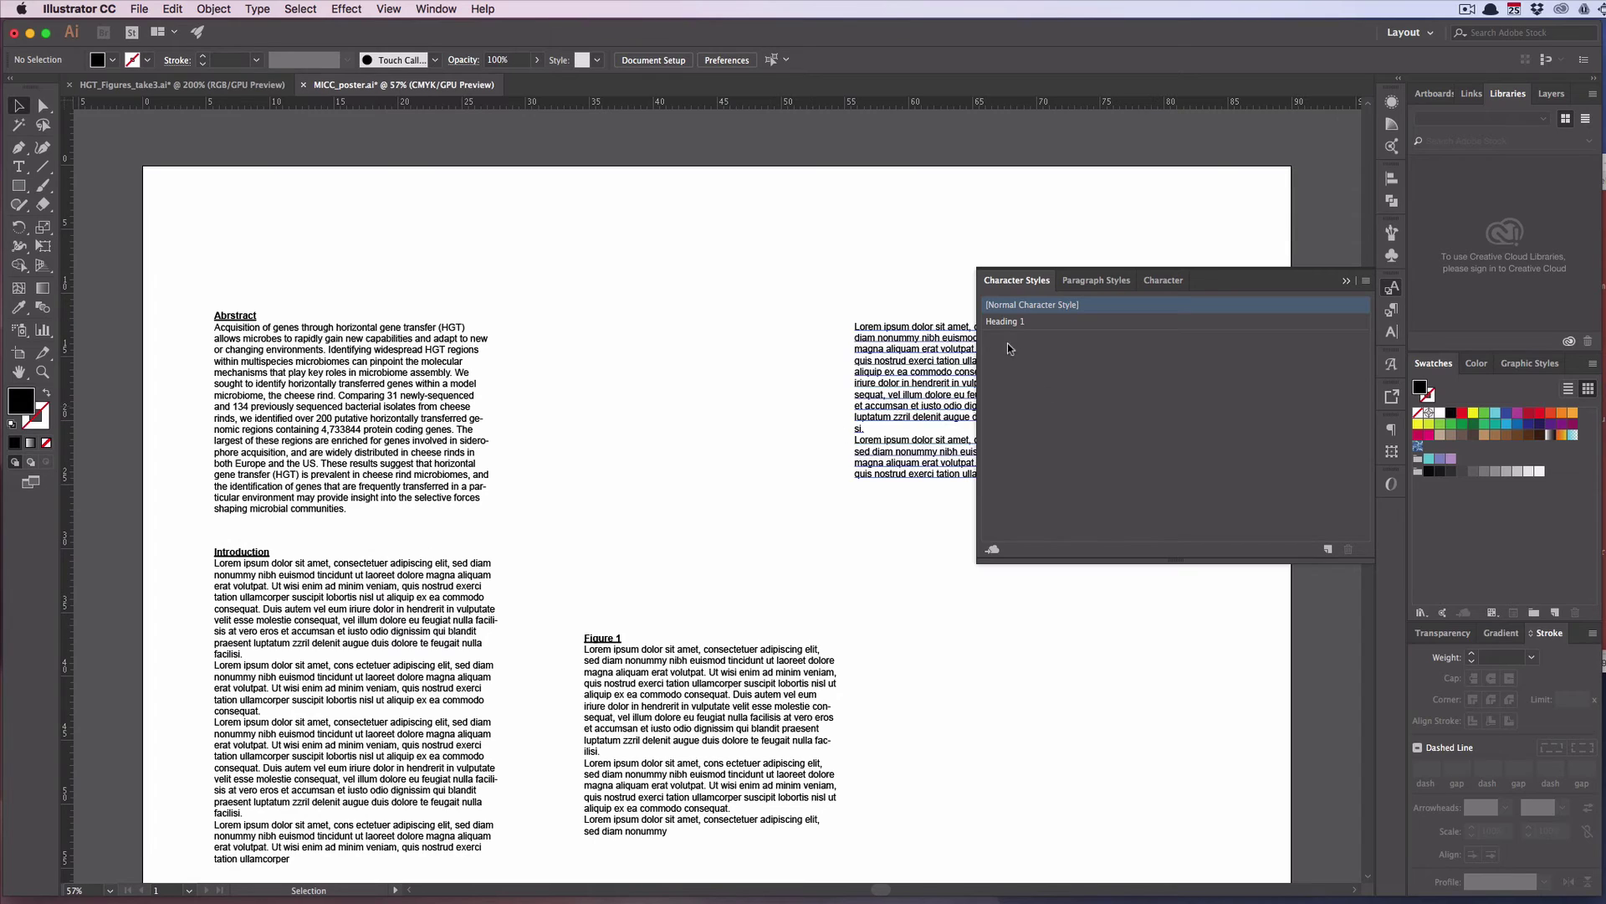
scroll(603, 345, down, 1)
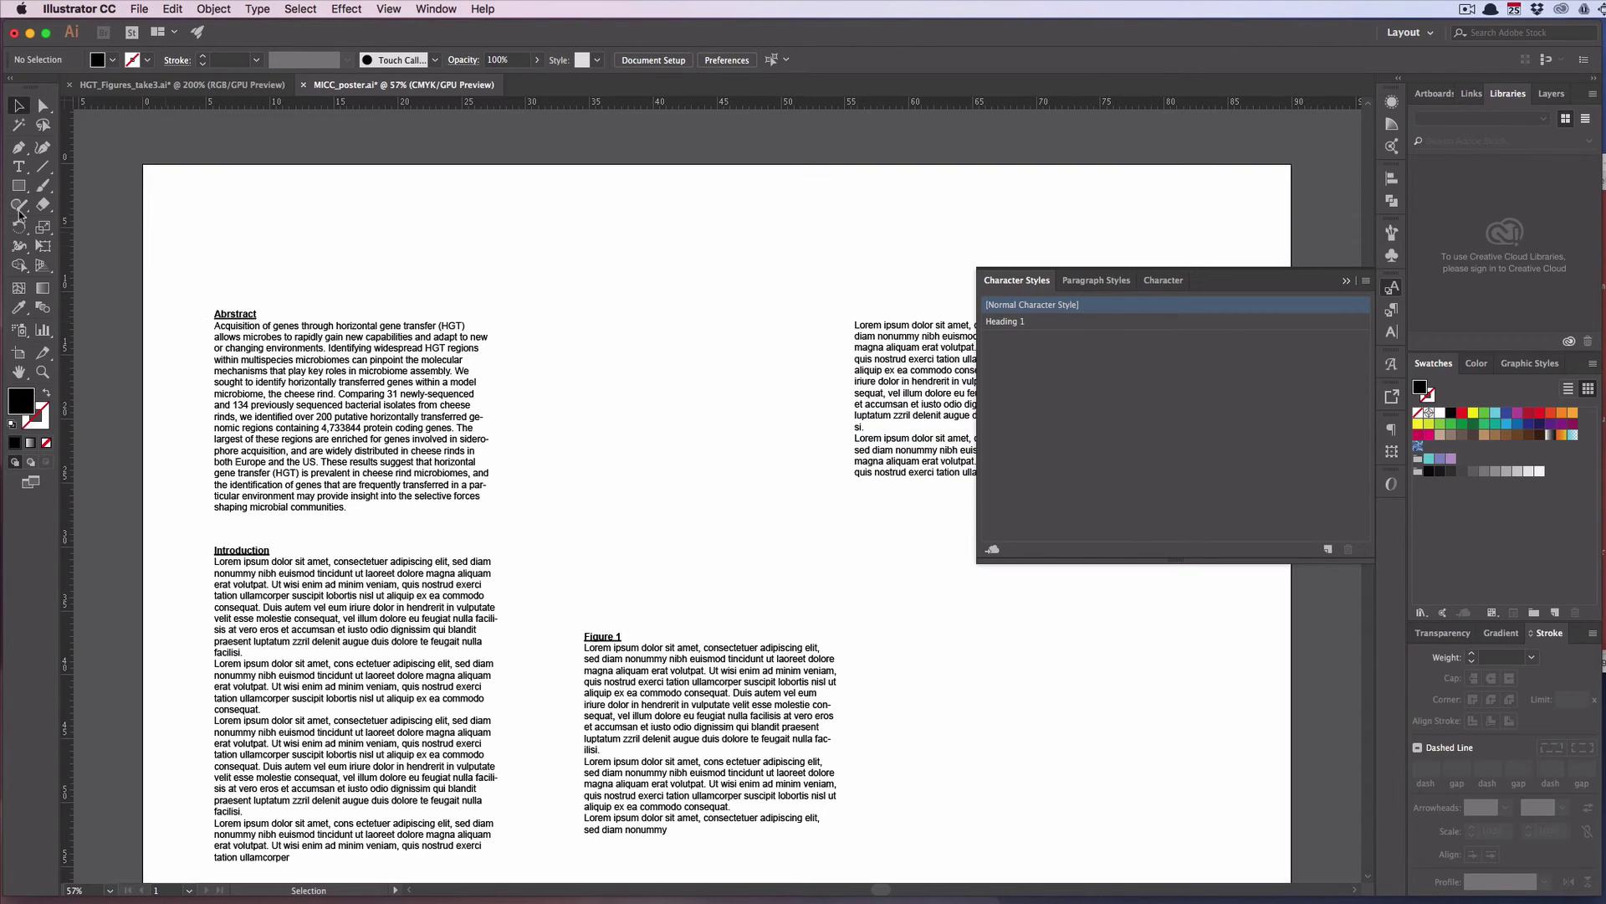
click(18, 166)
Draw a wide text frame across the poster top with placeholder 'Here's a Great Title'
click(1346, 281)
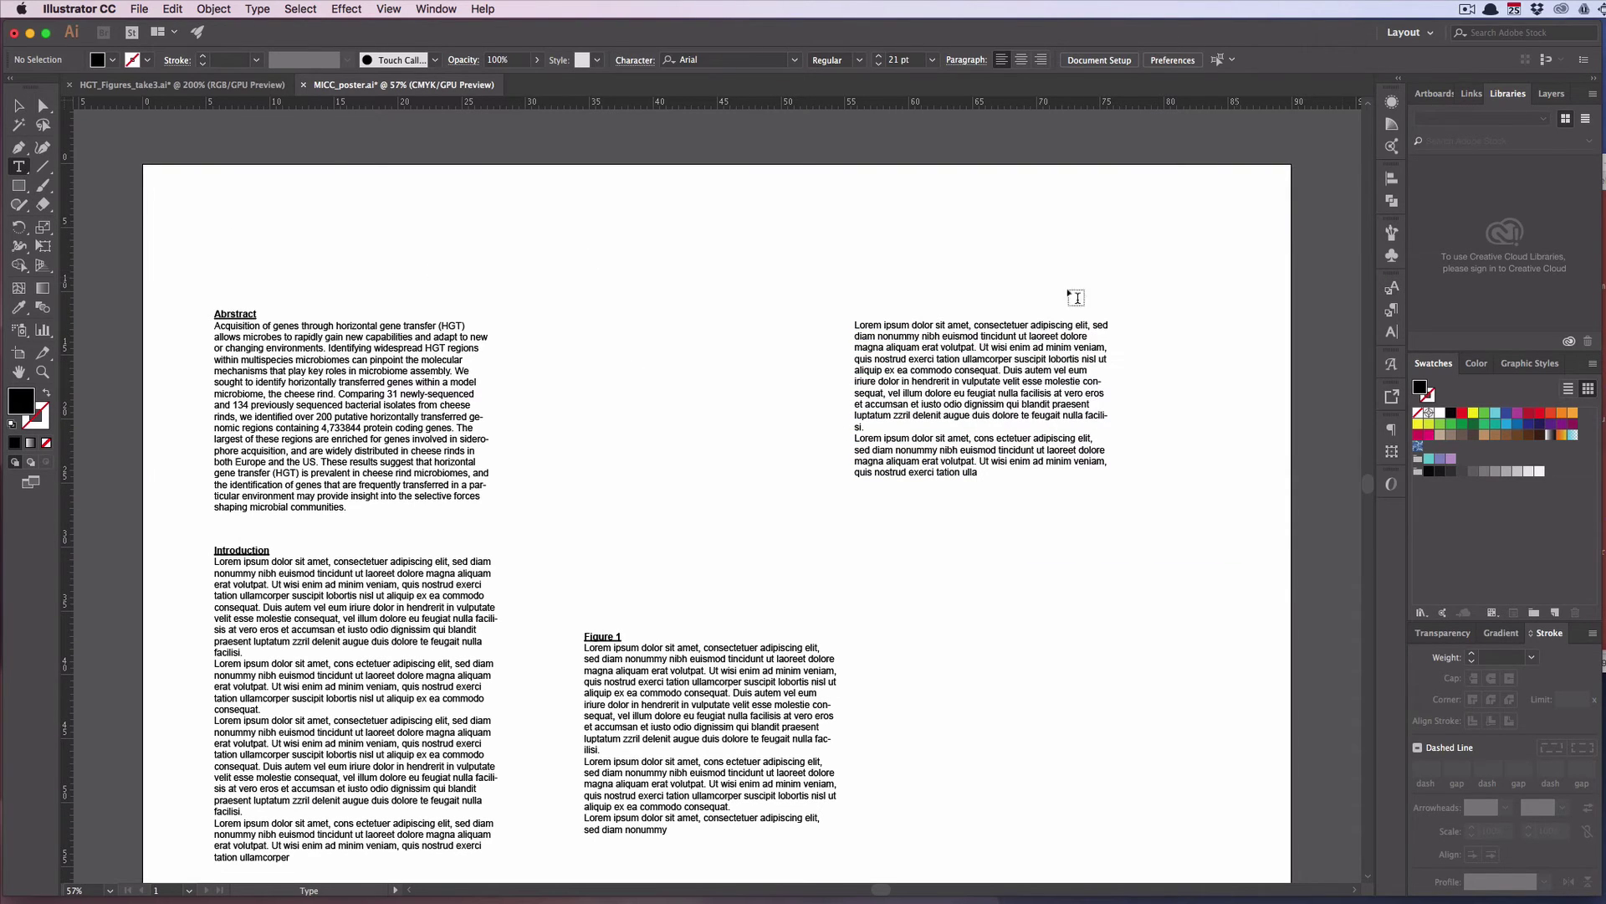
scroll(499, 349, up, 1)
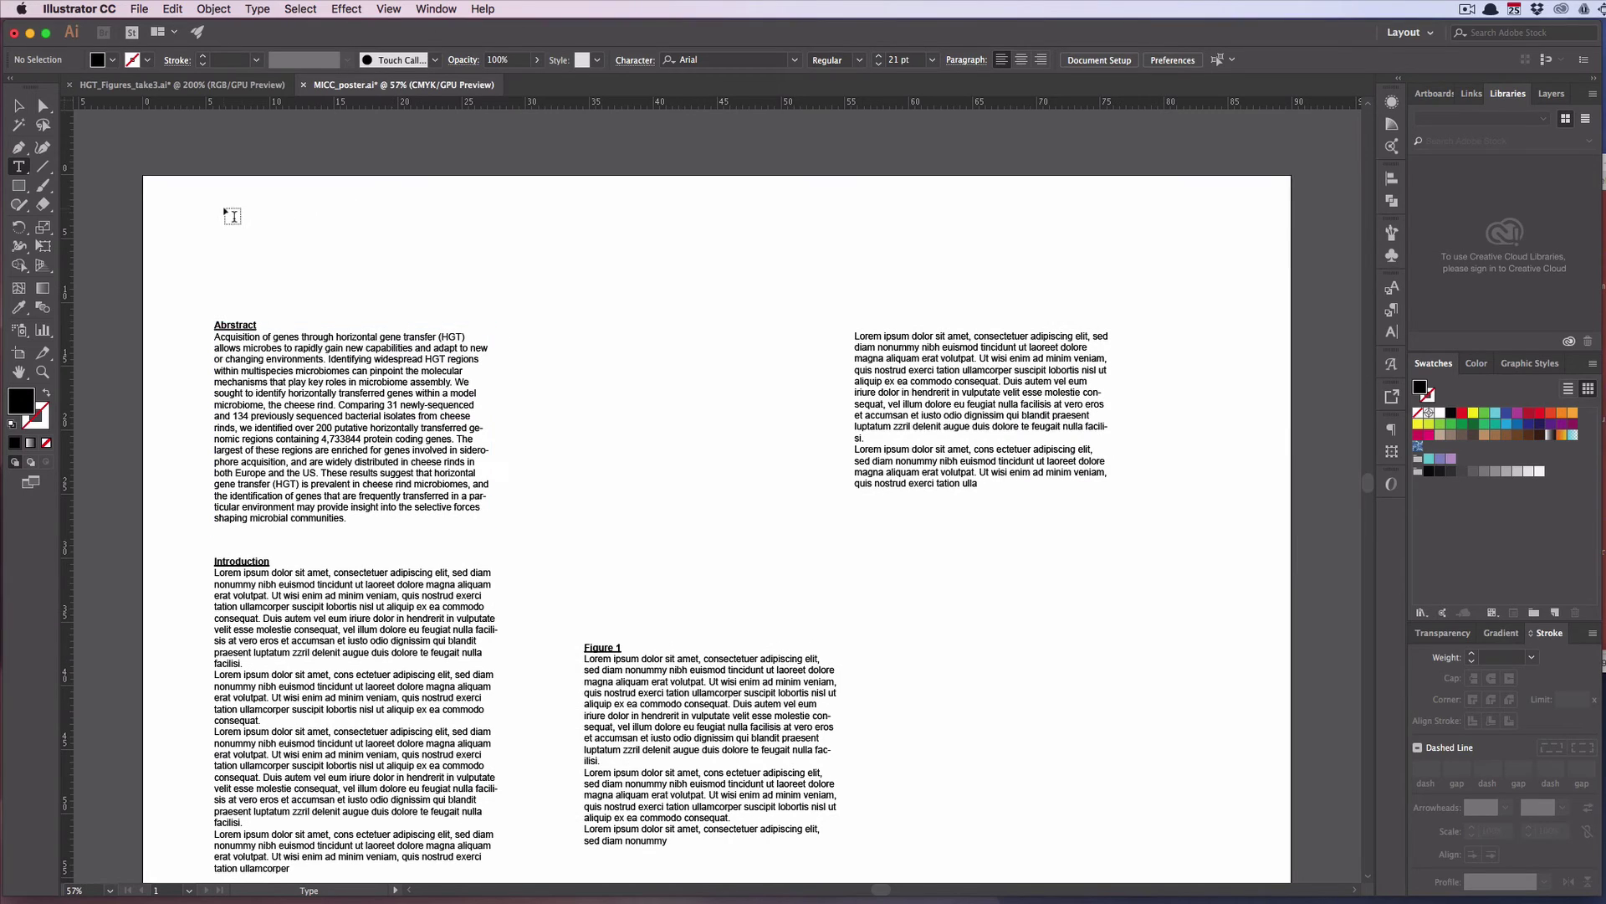
drag(223, 208, 1230, 288)
text(H)
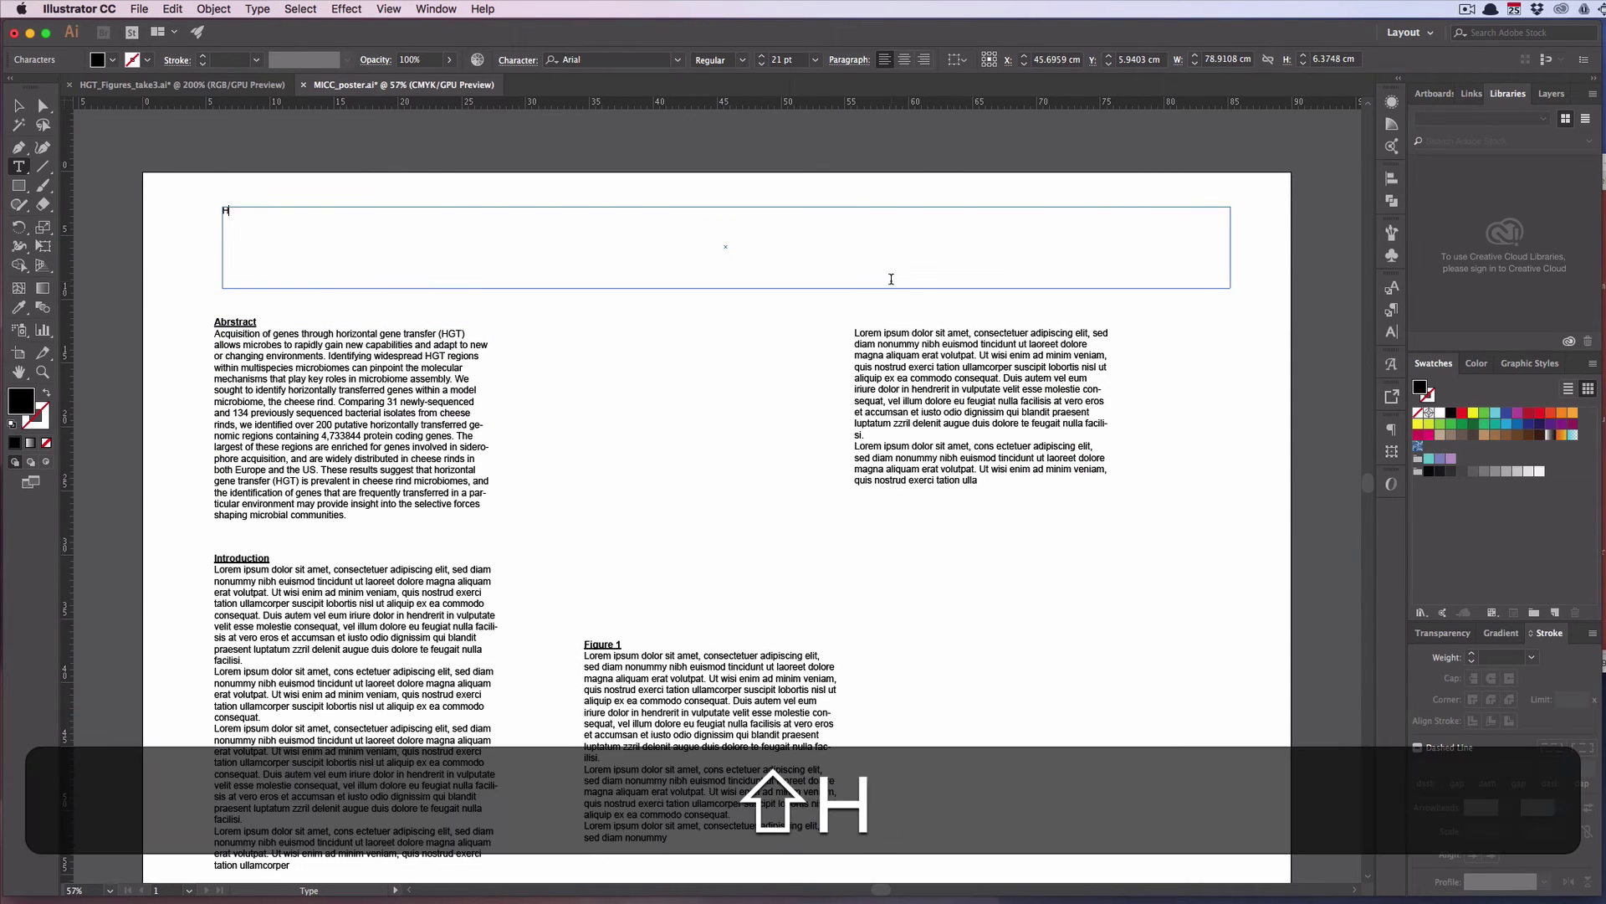
text(ere's a Gr)
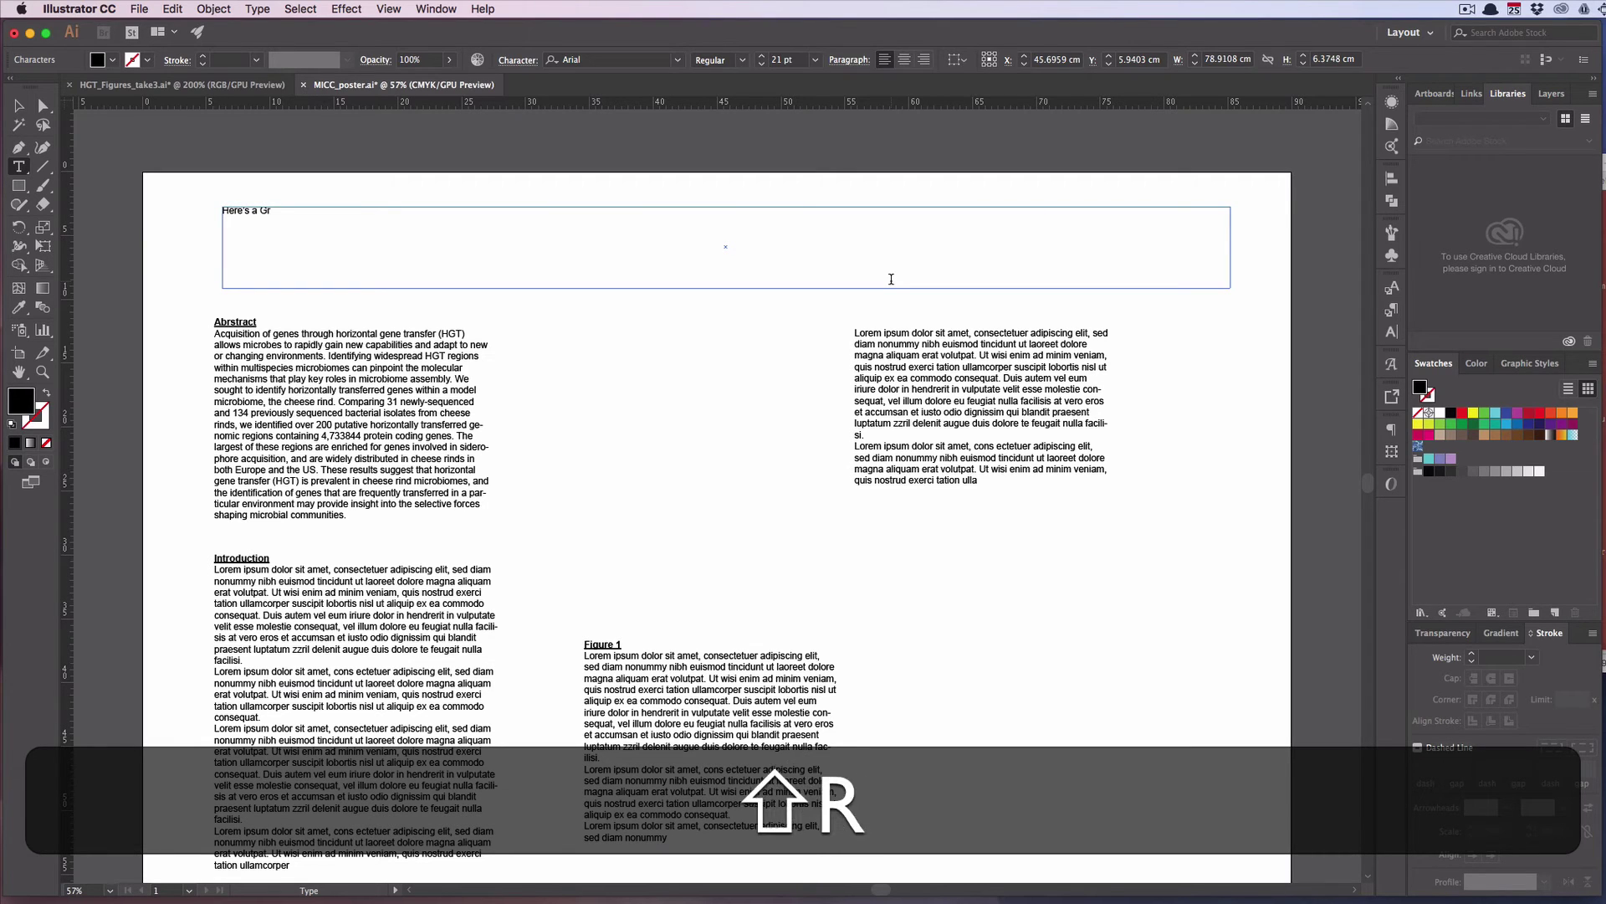
text(eat Title)
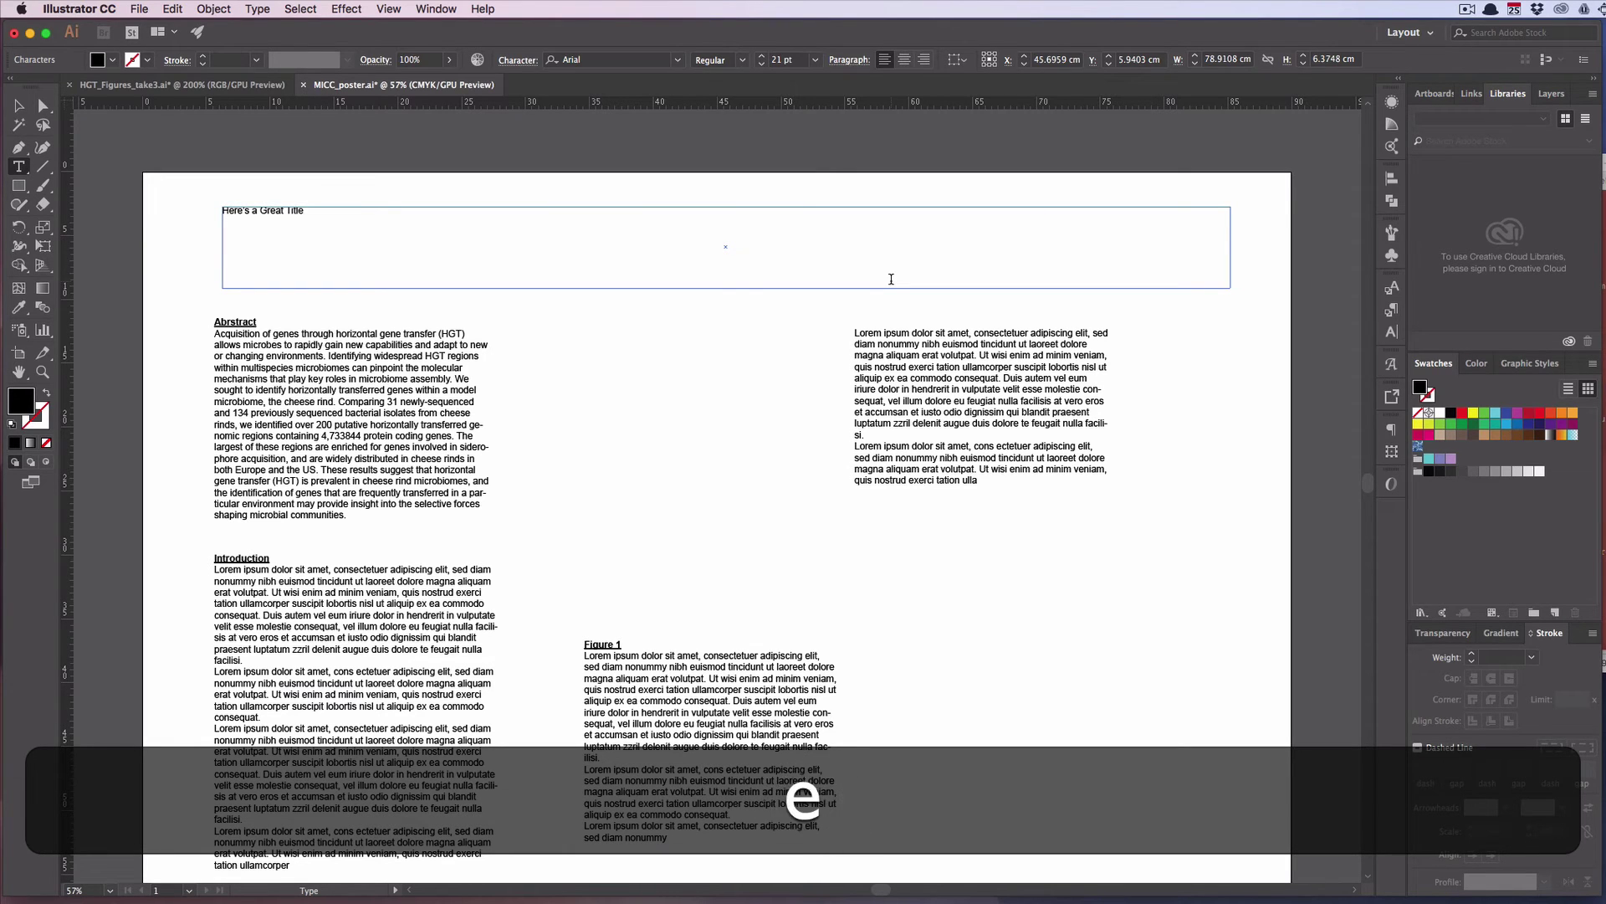
key(Escape)
click(426, 232)
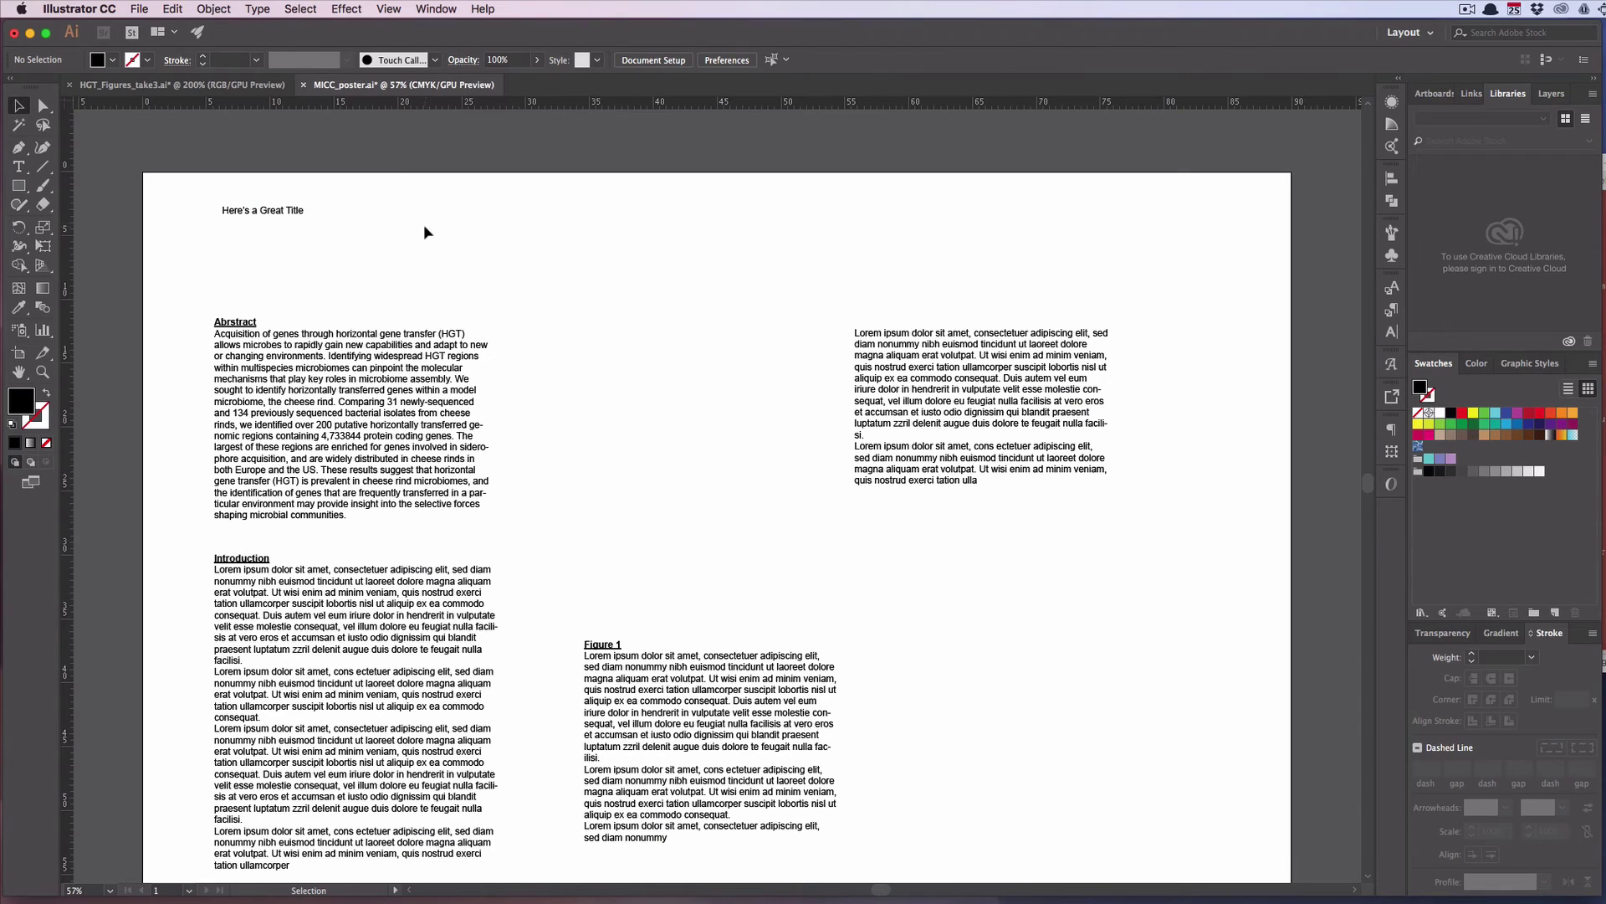
click(266, 212)
drag(304, 210, 275, 214)
key(super)
key(super+z)
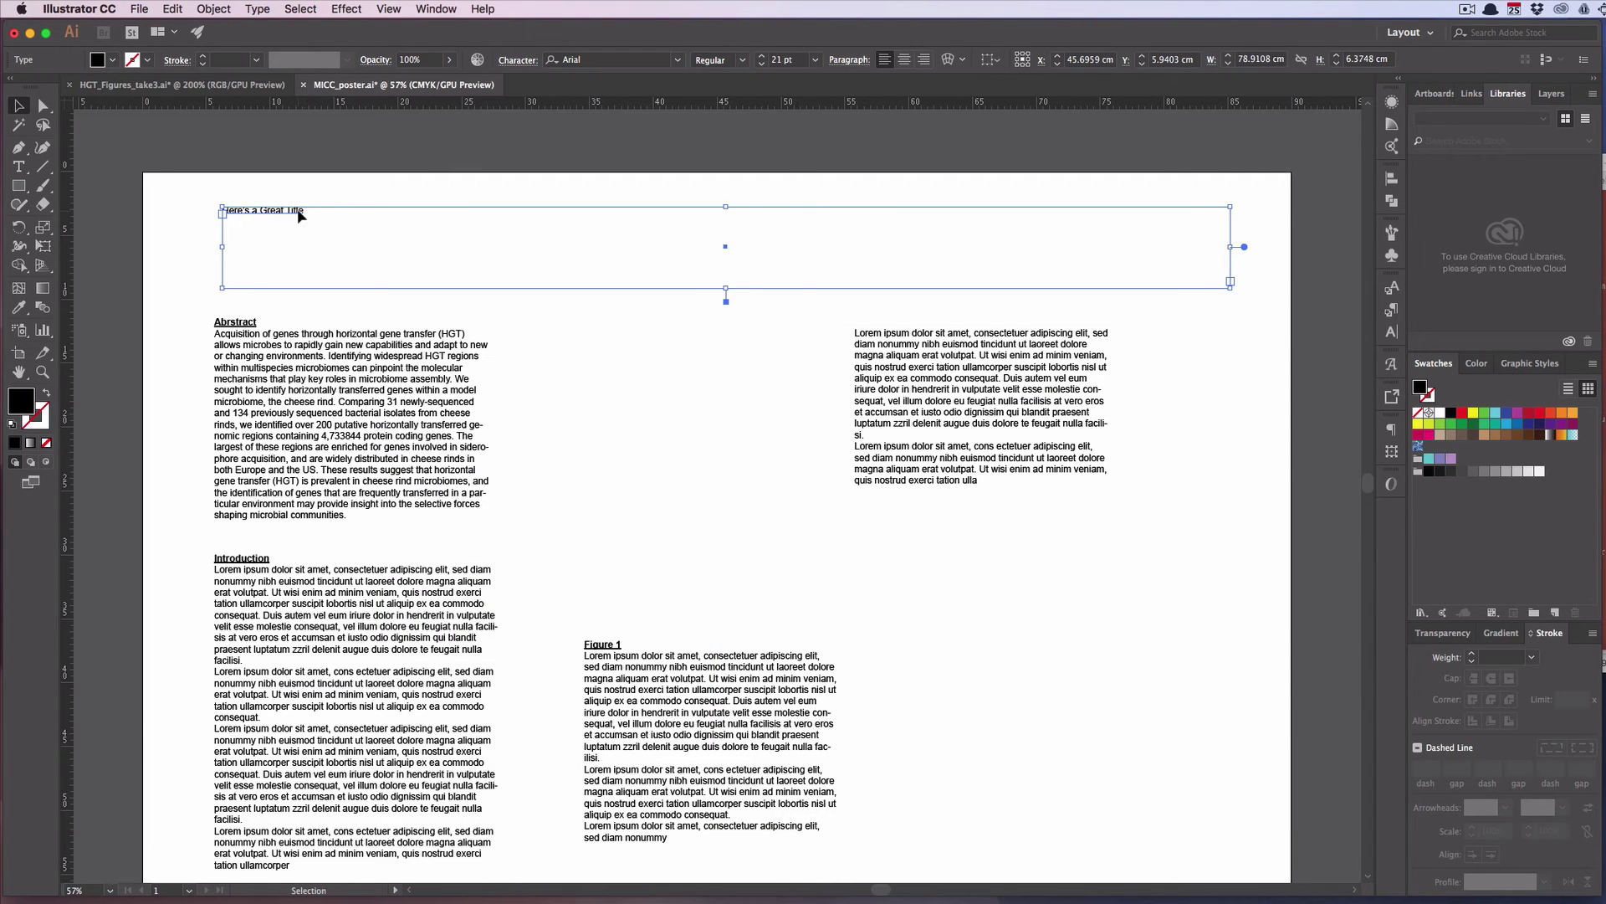
Replace the placeholder with the paper title copied from Google Docs: 'Extensive Horizontal Gene Transfer in Cheese-Associated Bacteria'
double_click(298, 211)
key(super+a)
key(super+Tab)
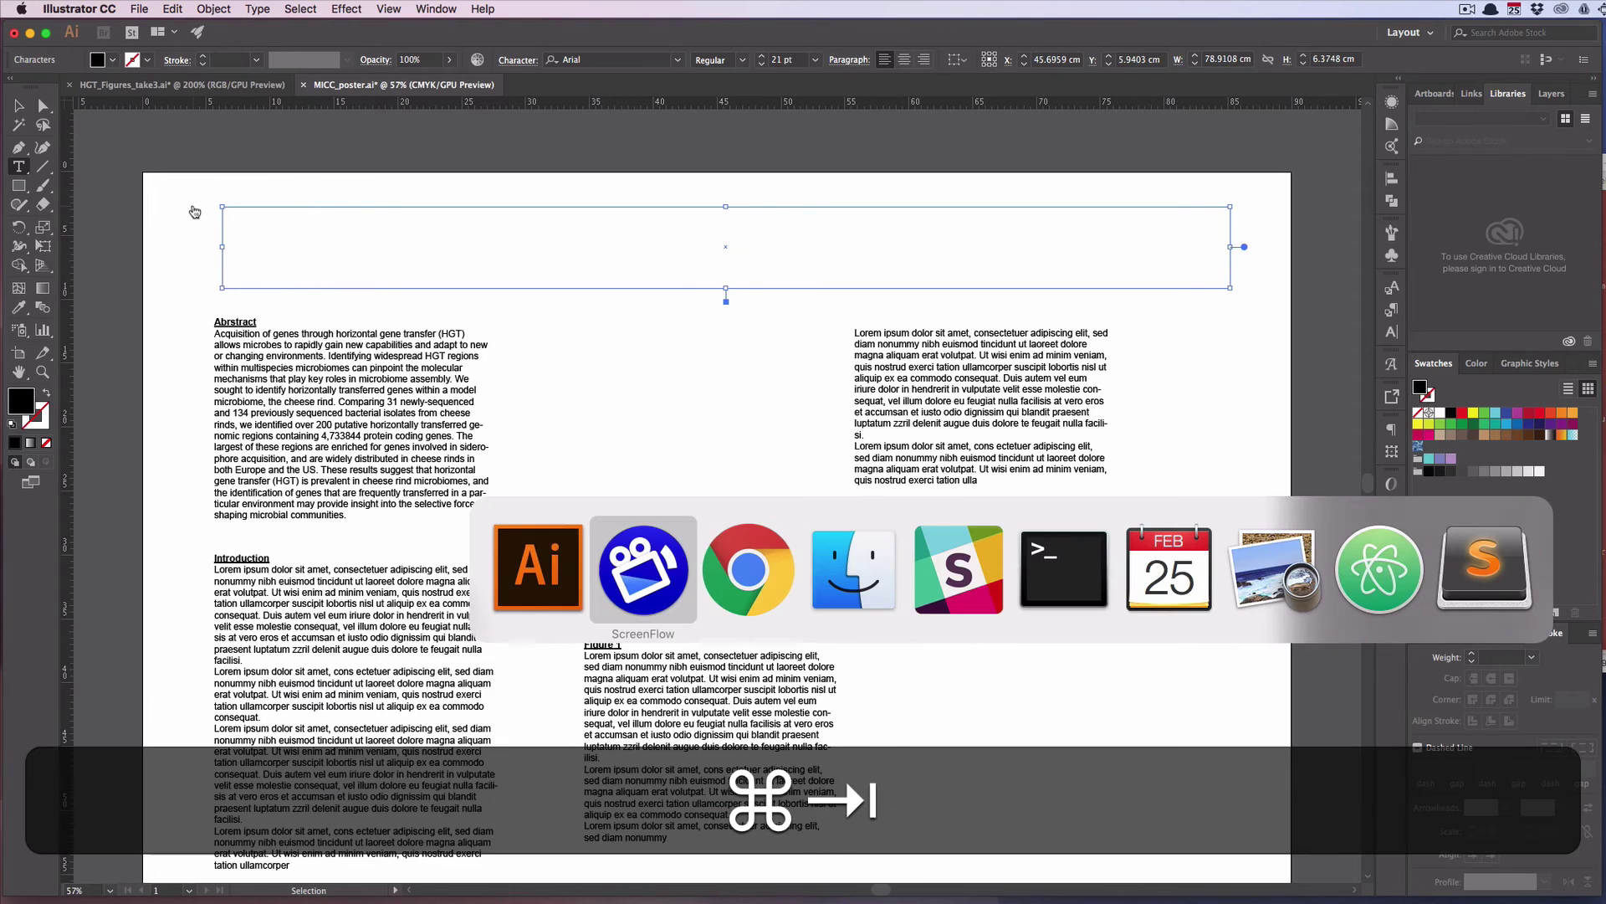
key(super+Tab)
scroll(565, 272, up, 3)
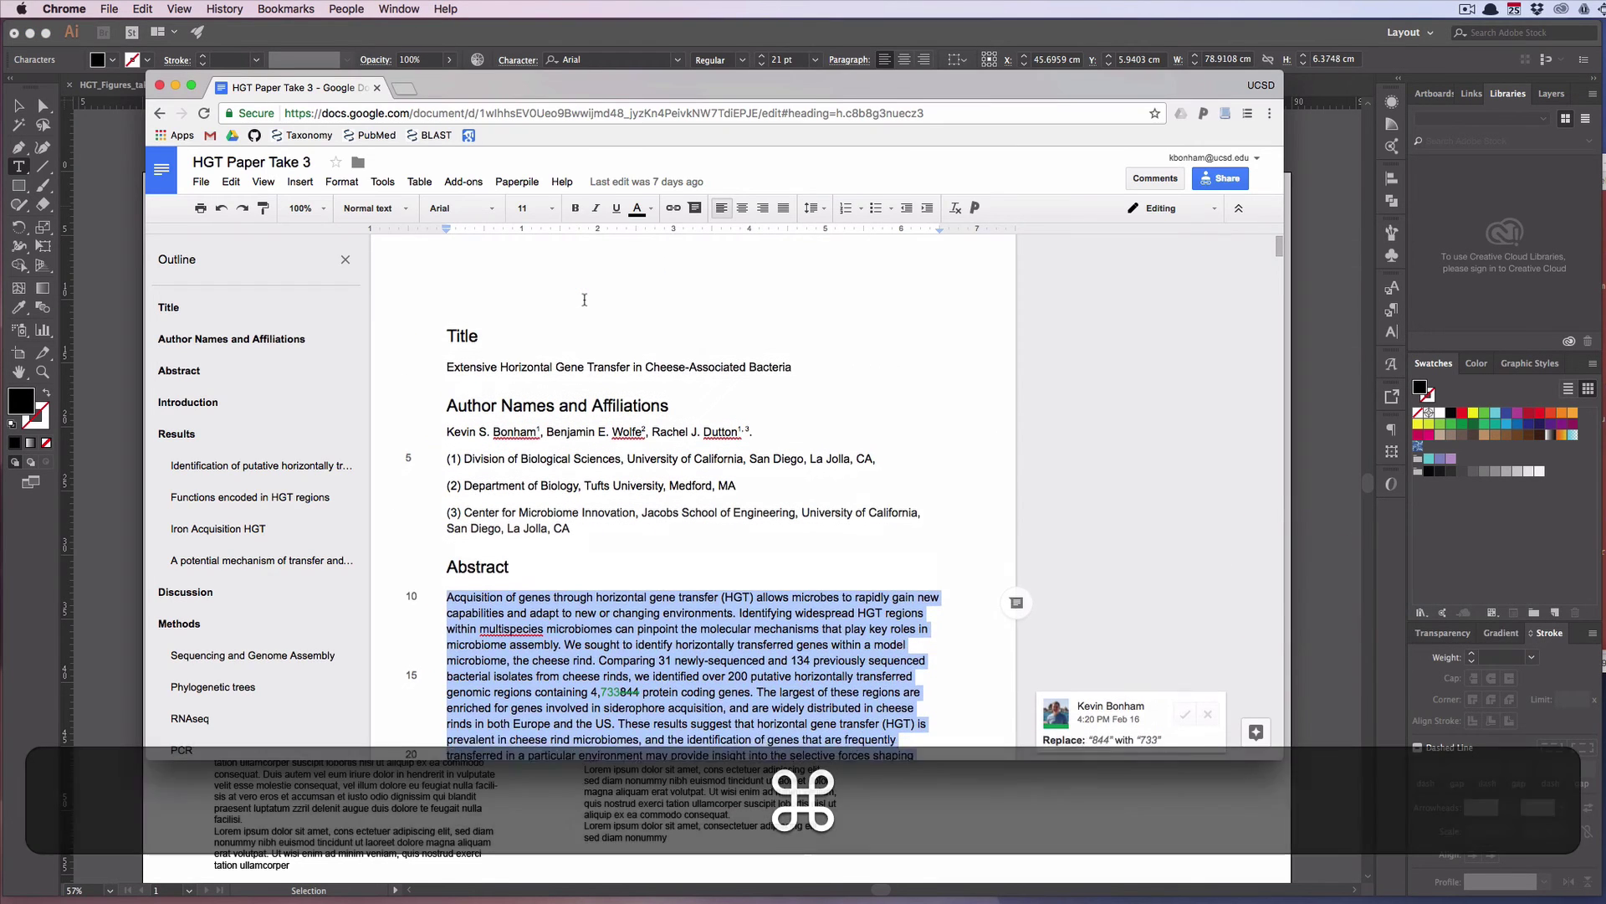
drag(449, 365, 829, 373)
key(super+c)
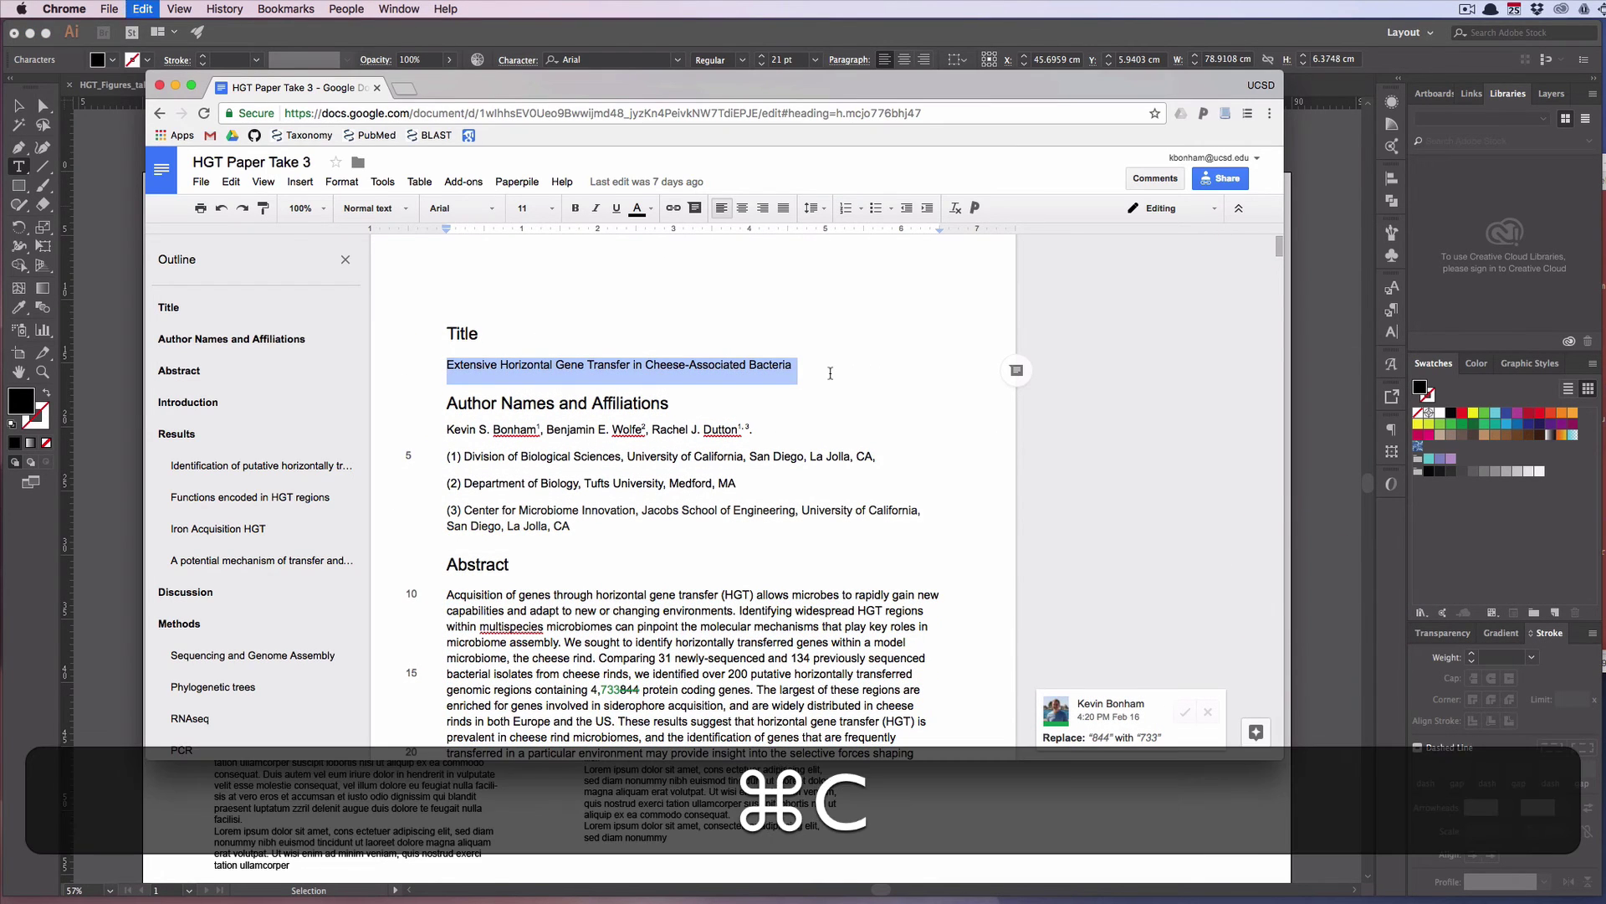
key(super+Tab)
click(338, 250)
key(super+v)
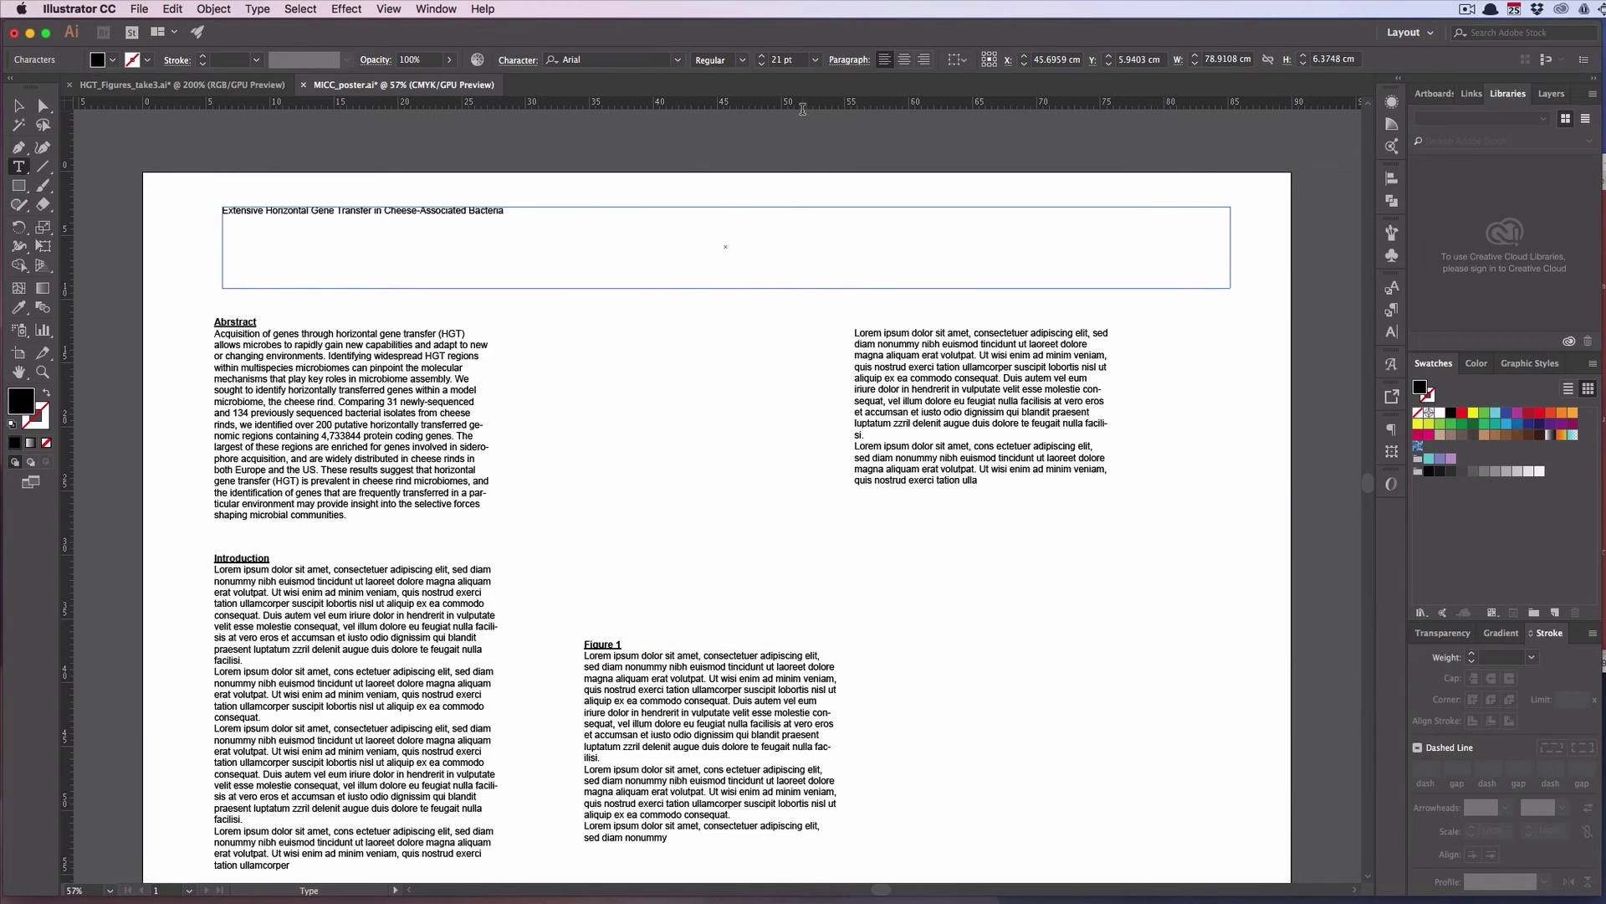
Center the title and set it in Arial Black at 60 pt
scroll(604, 166, right, 1)
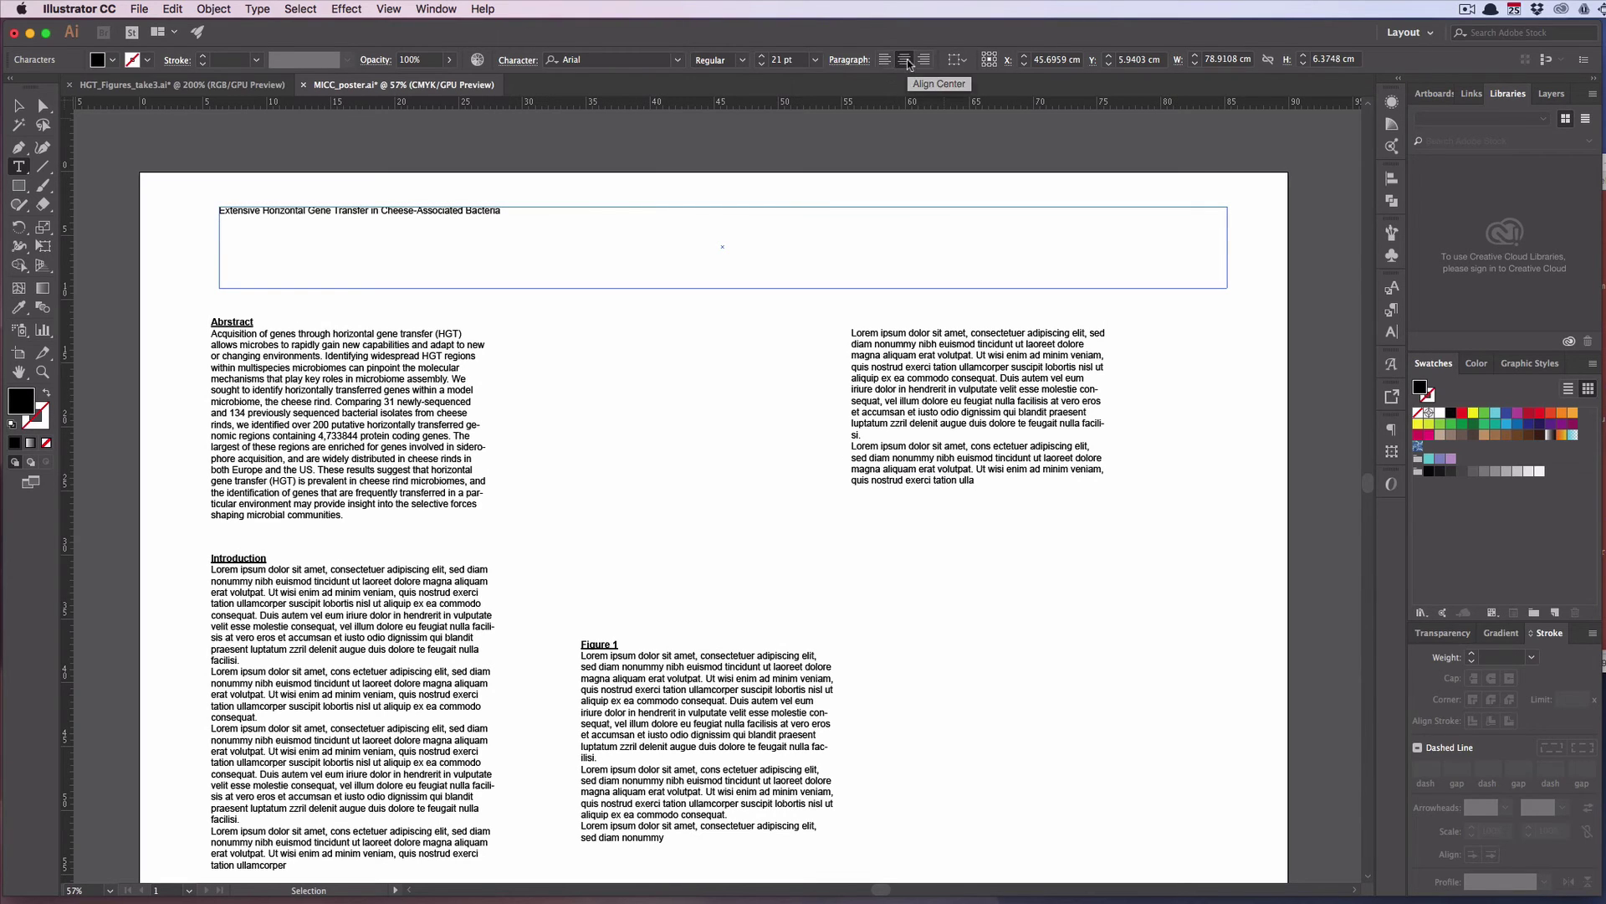
key(Escape)
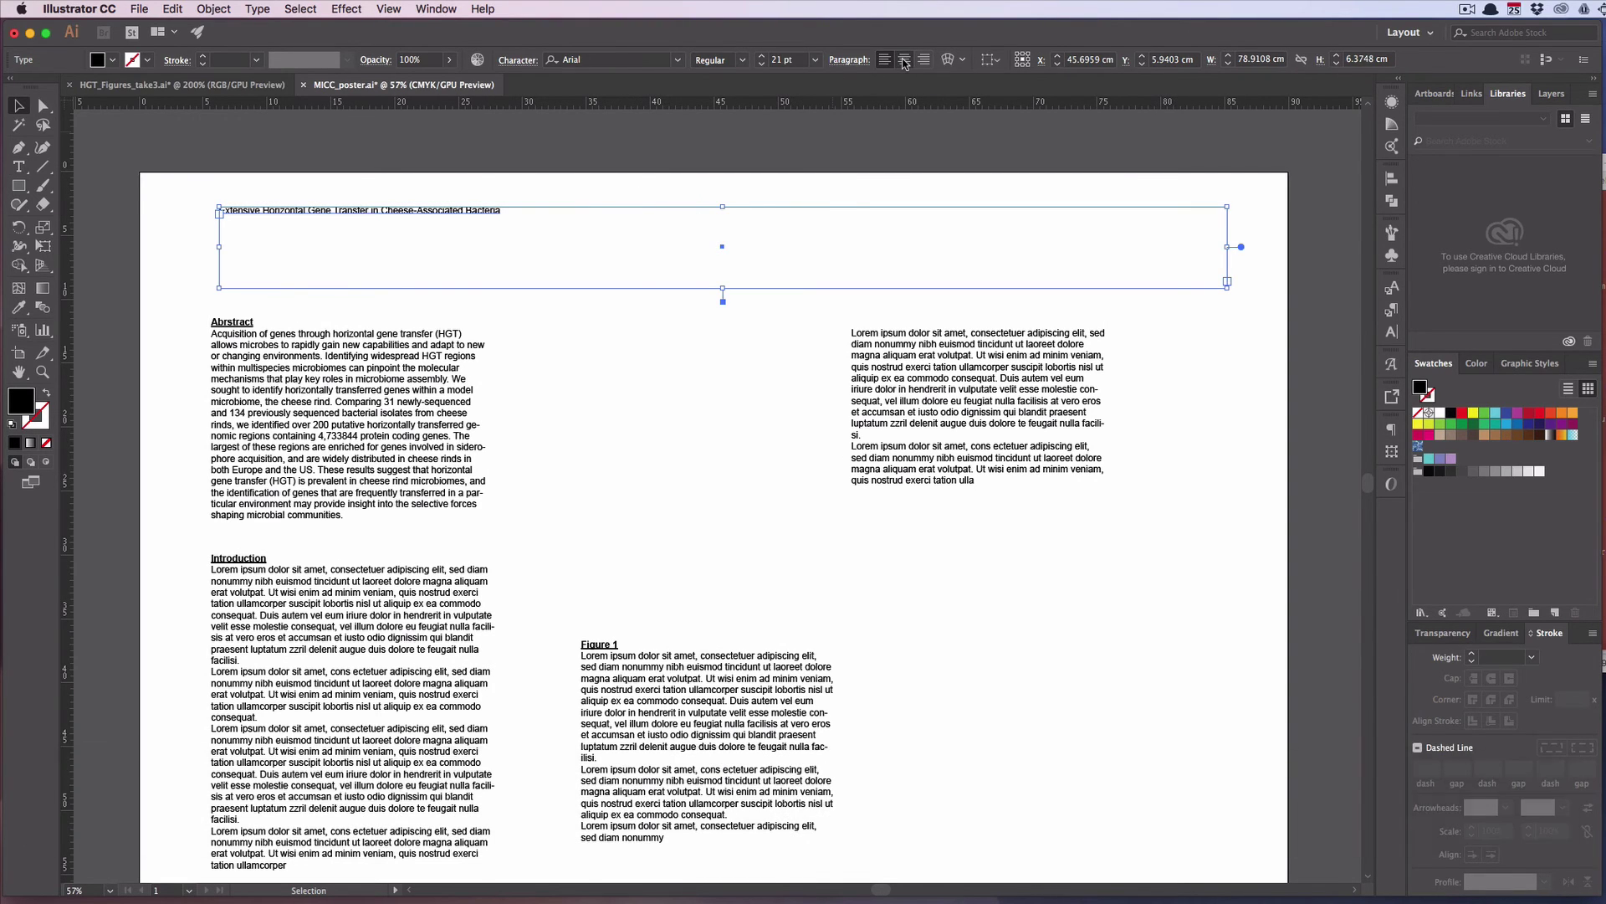
click(905, 60)
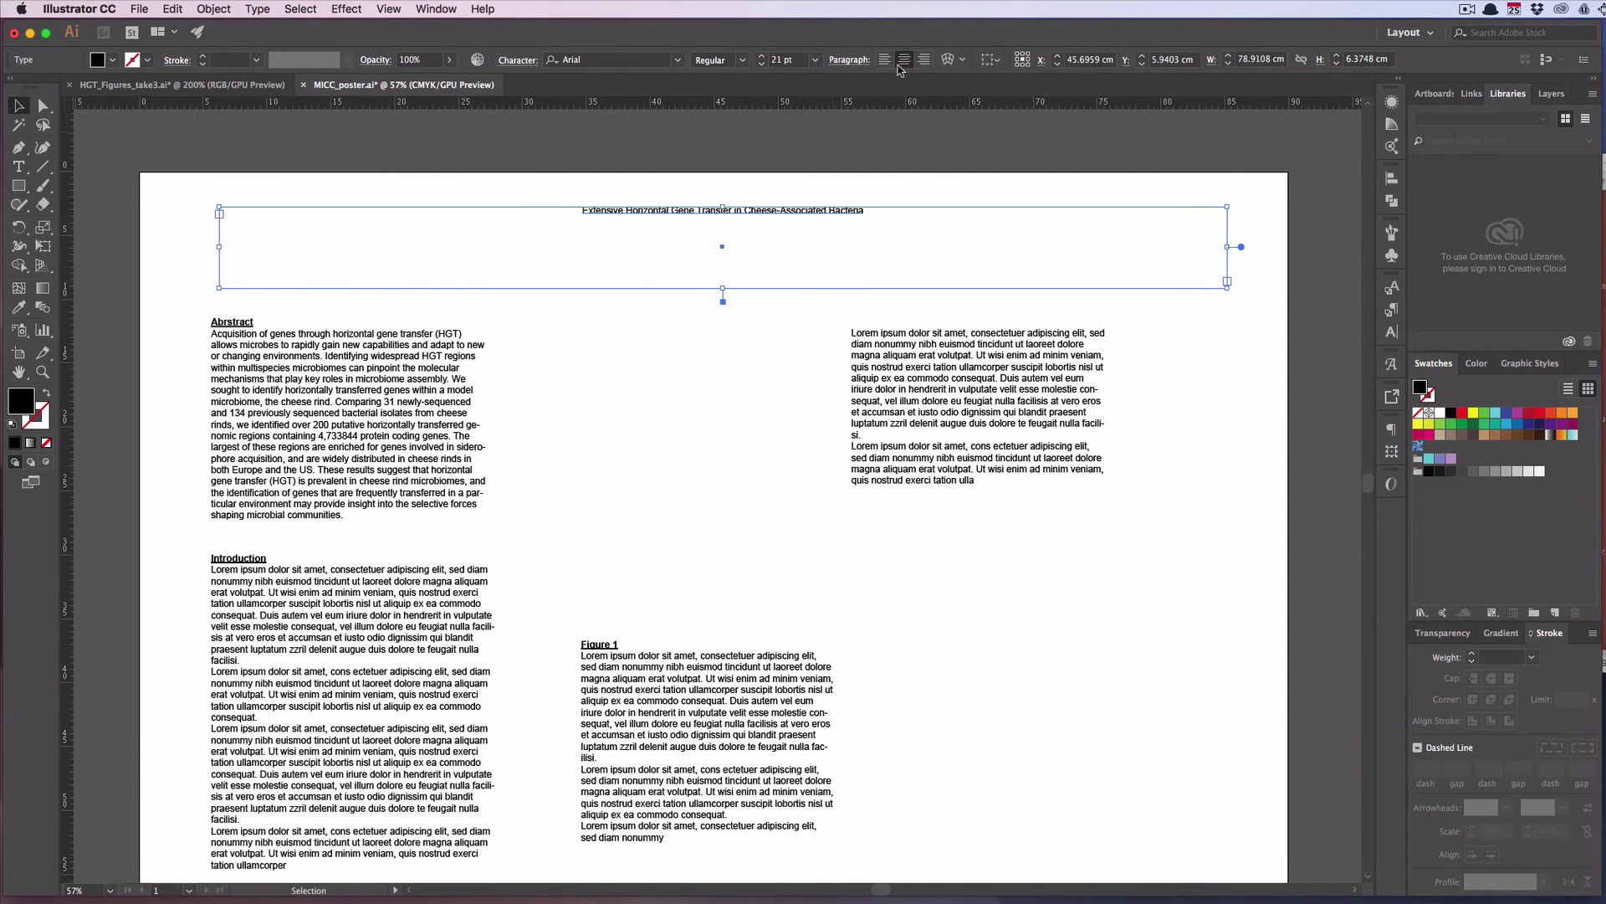
click(815, 60)
click(843, 328)
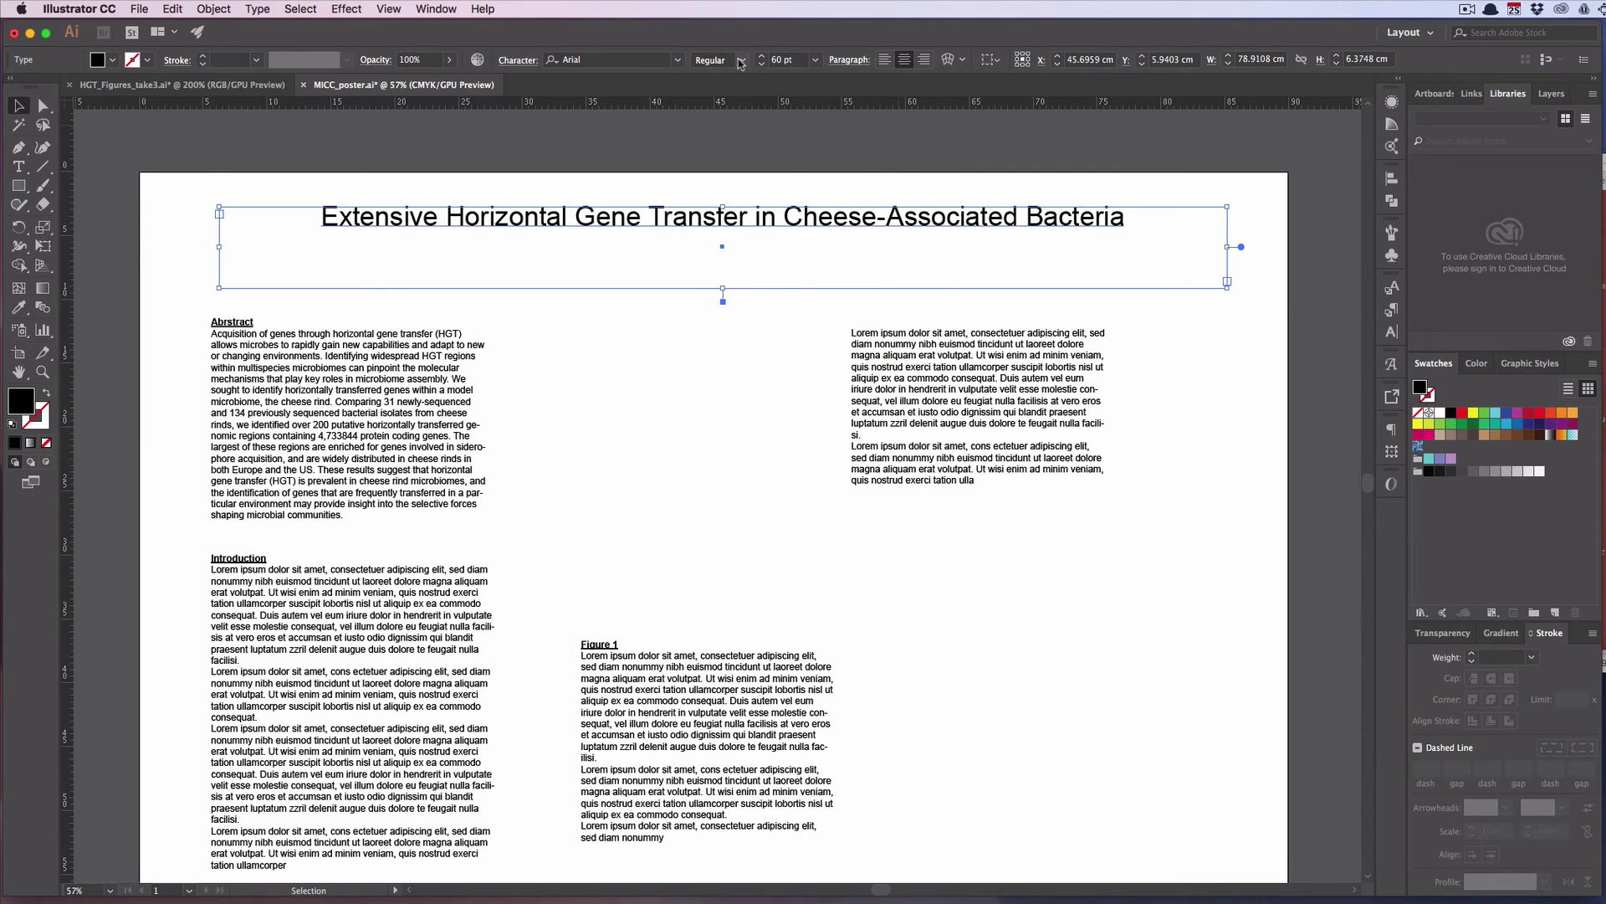
click(677, 59)
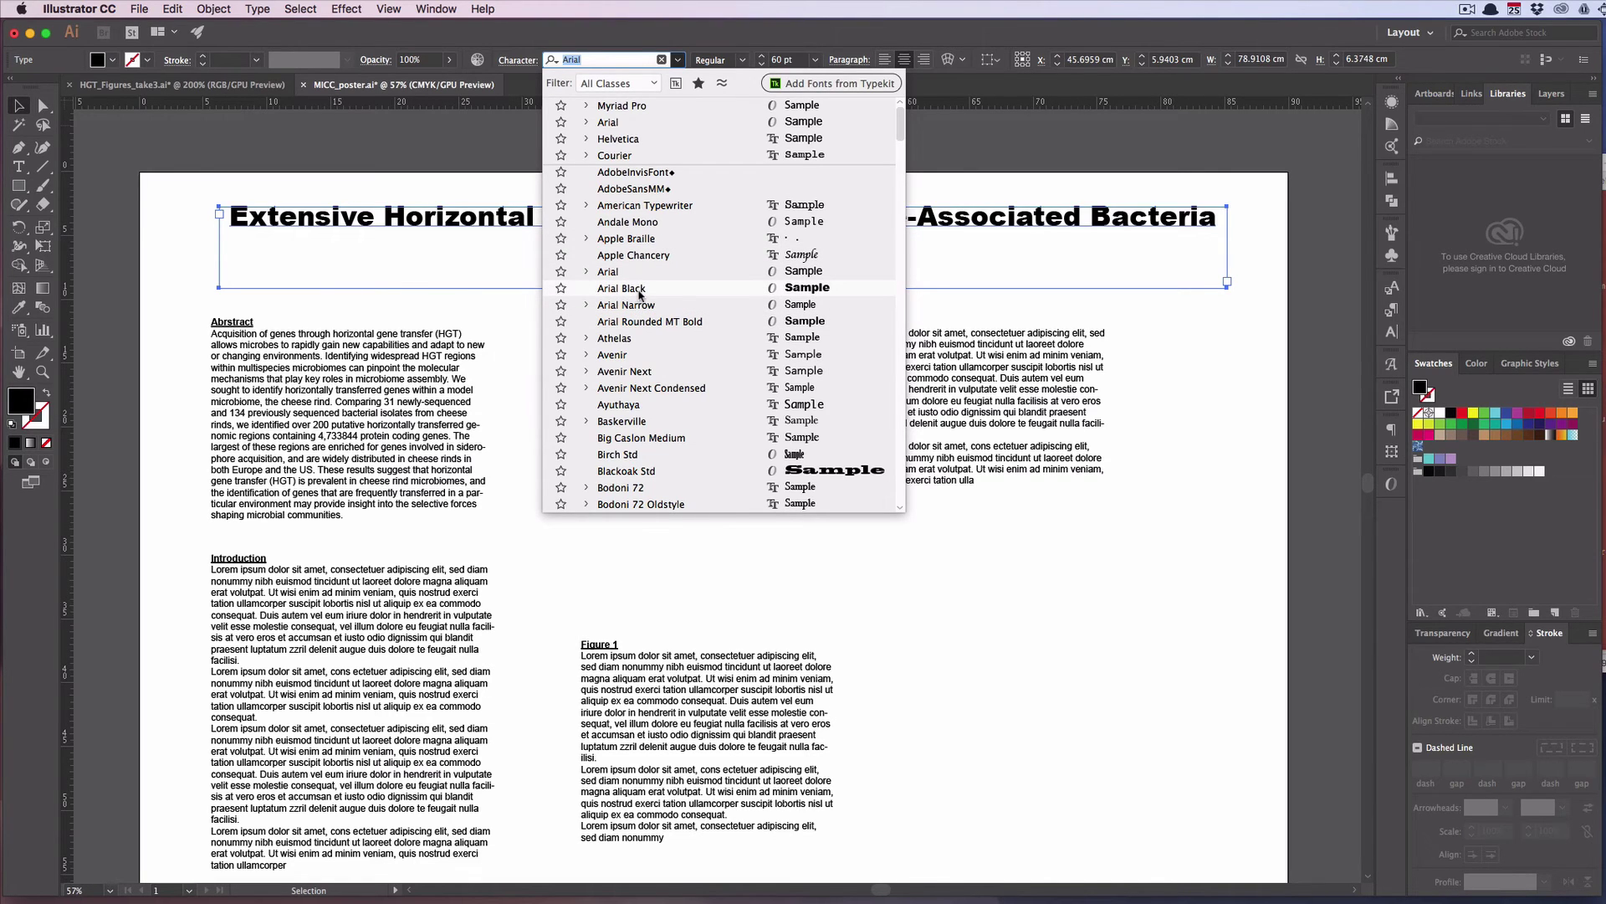
click(640, 289)
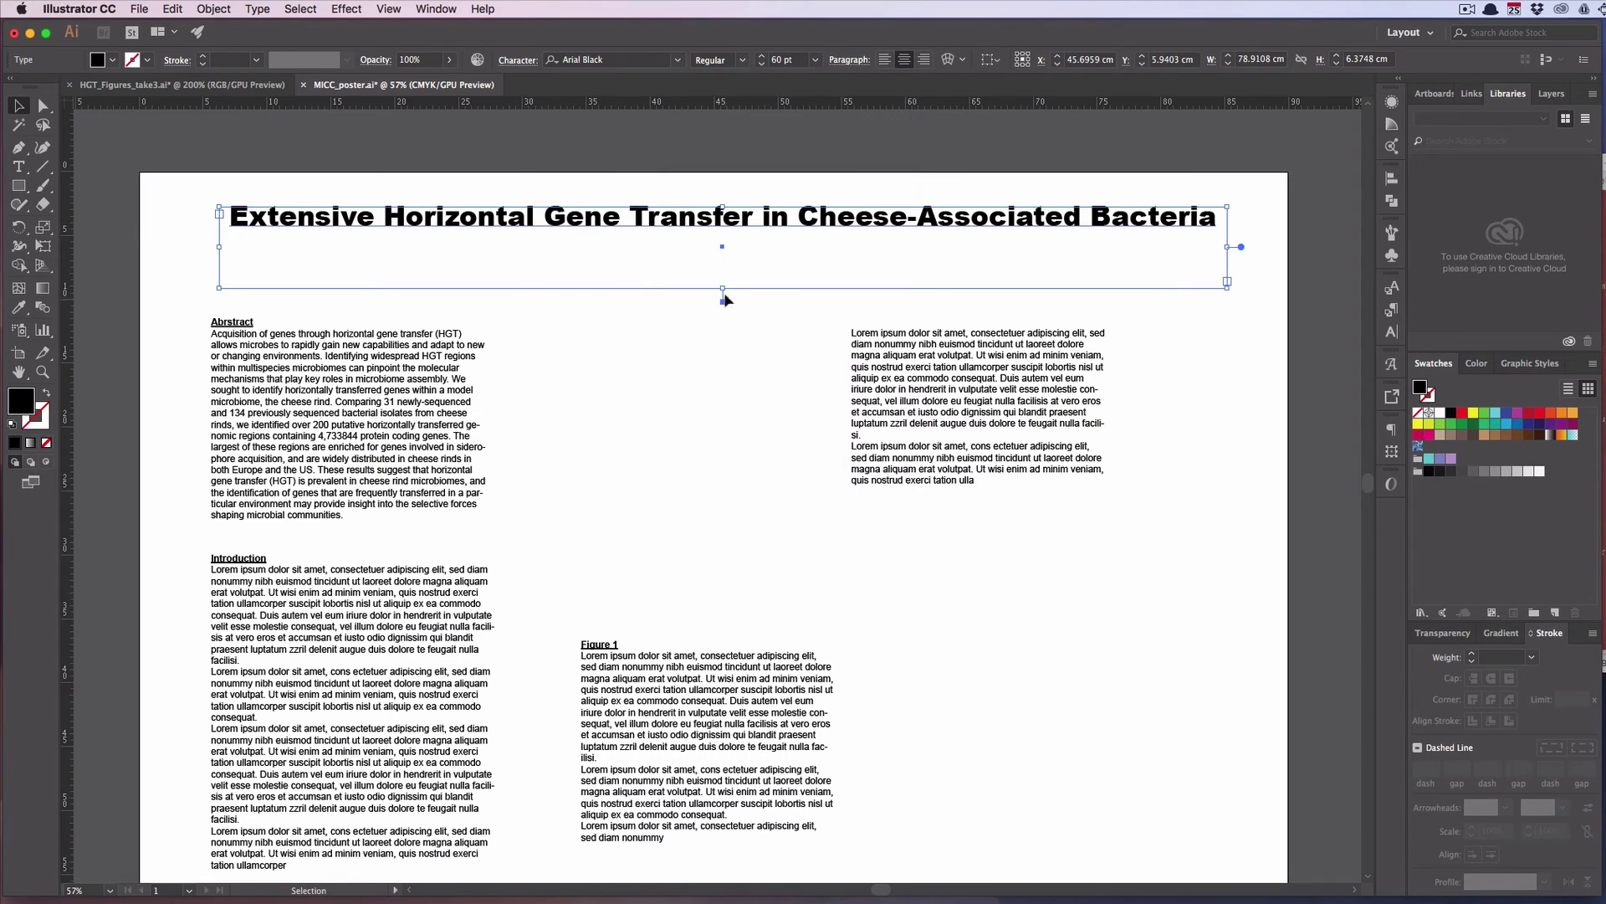
Shorten the title frame so it hugs the single line of text
drag(721, 287, 722, 258)
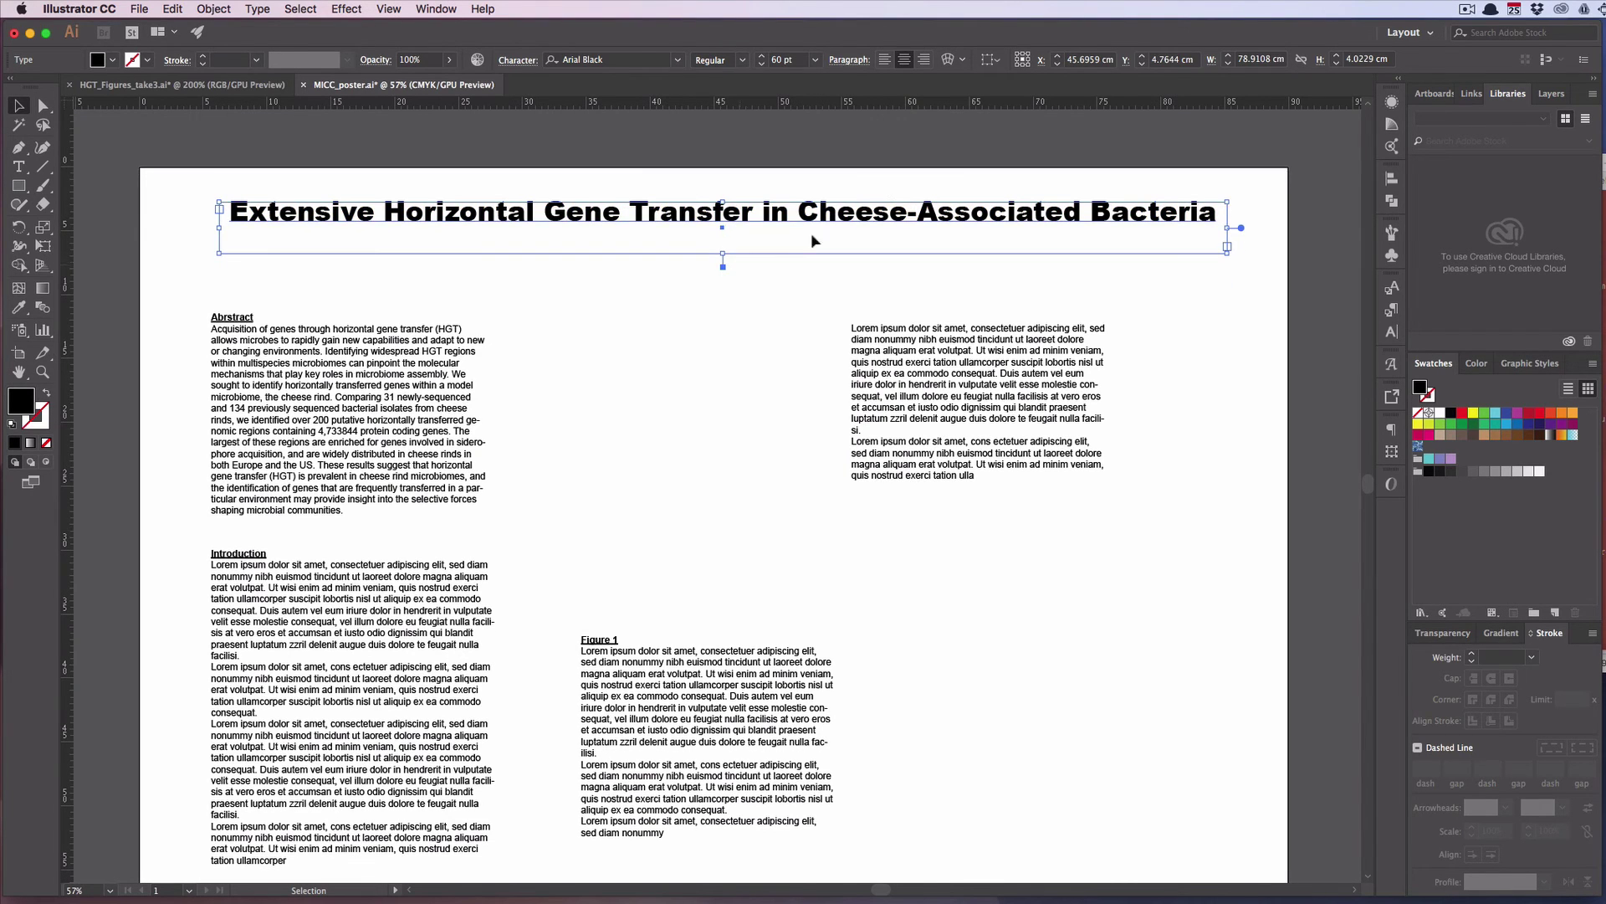
scroll(867, 186, up, 2)
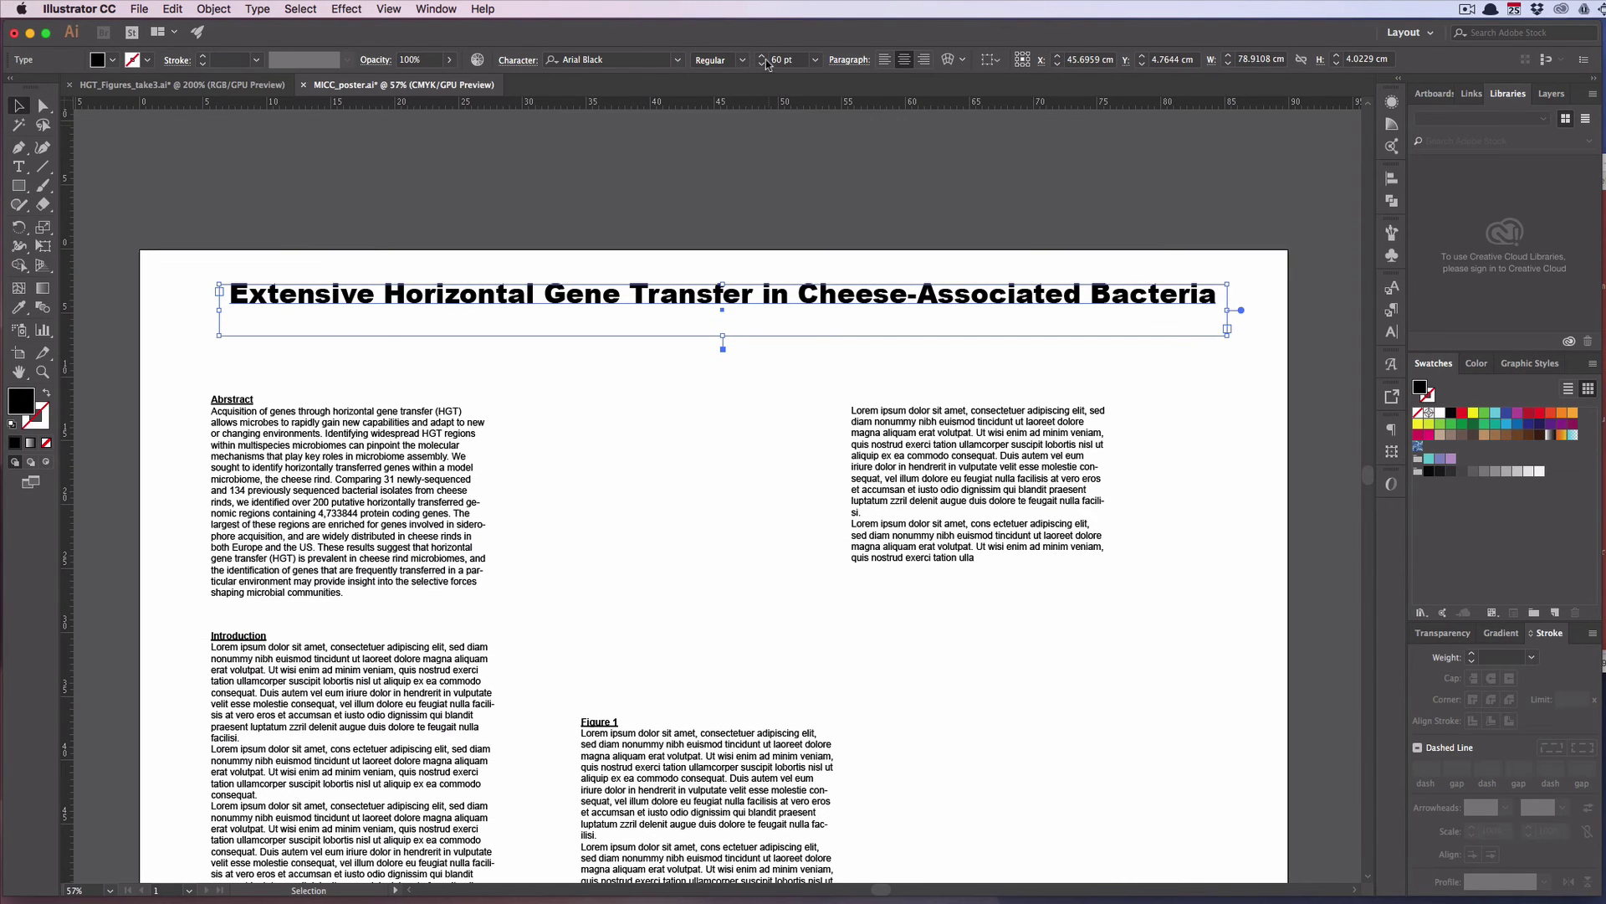
click(805, 355)
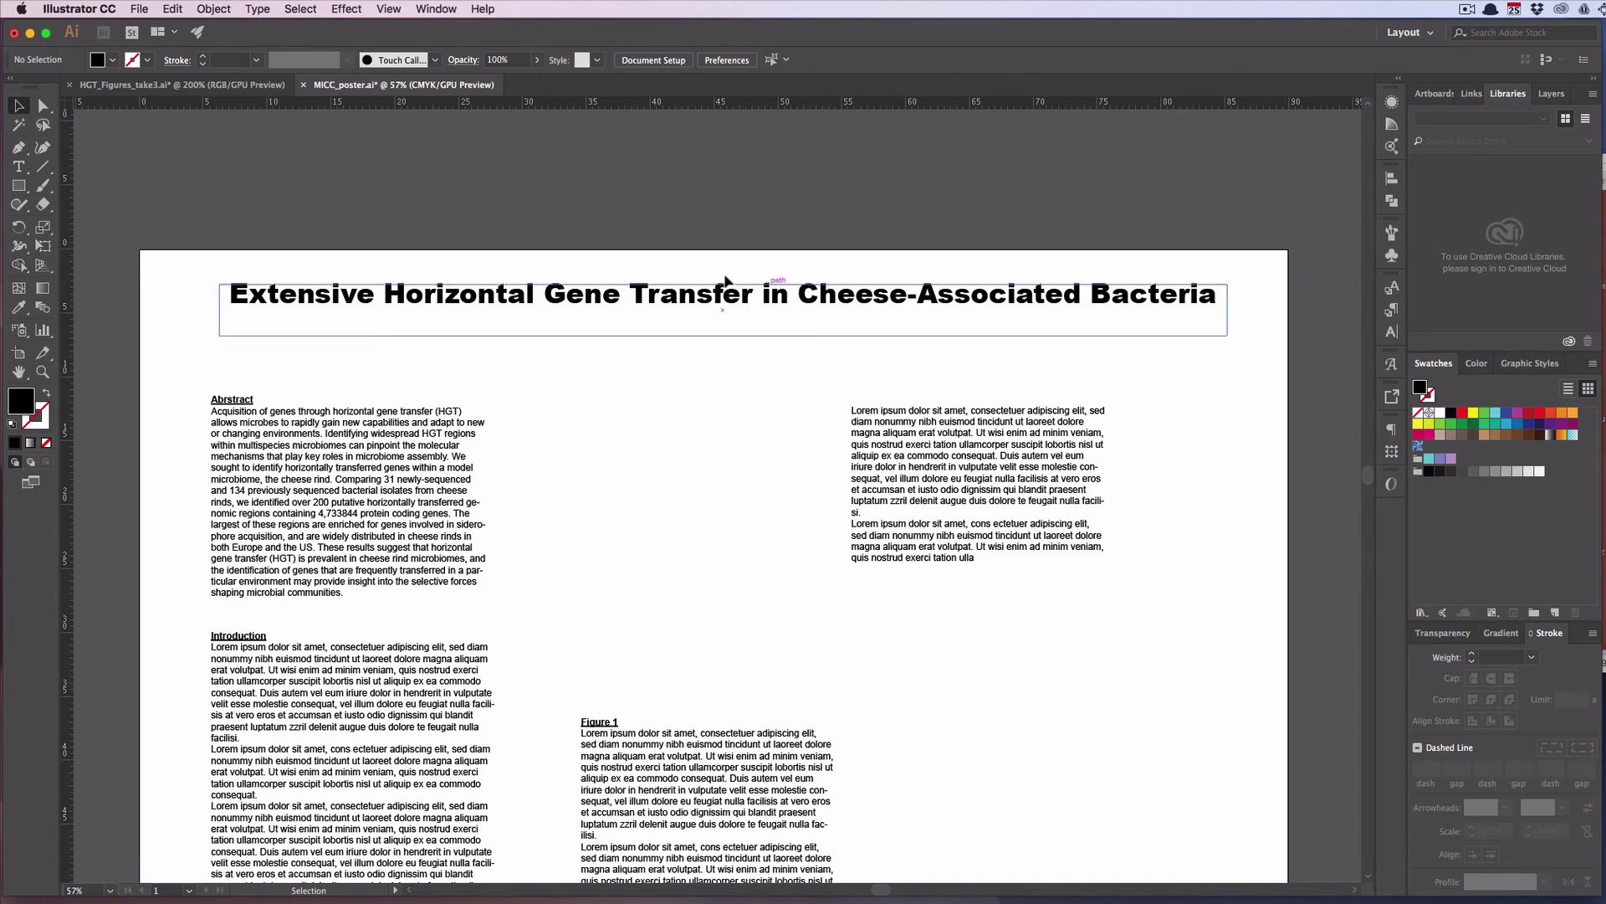
click(737, 301)
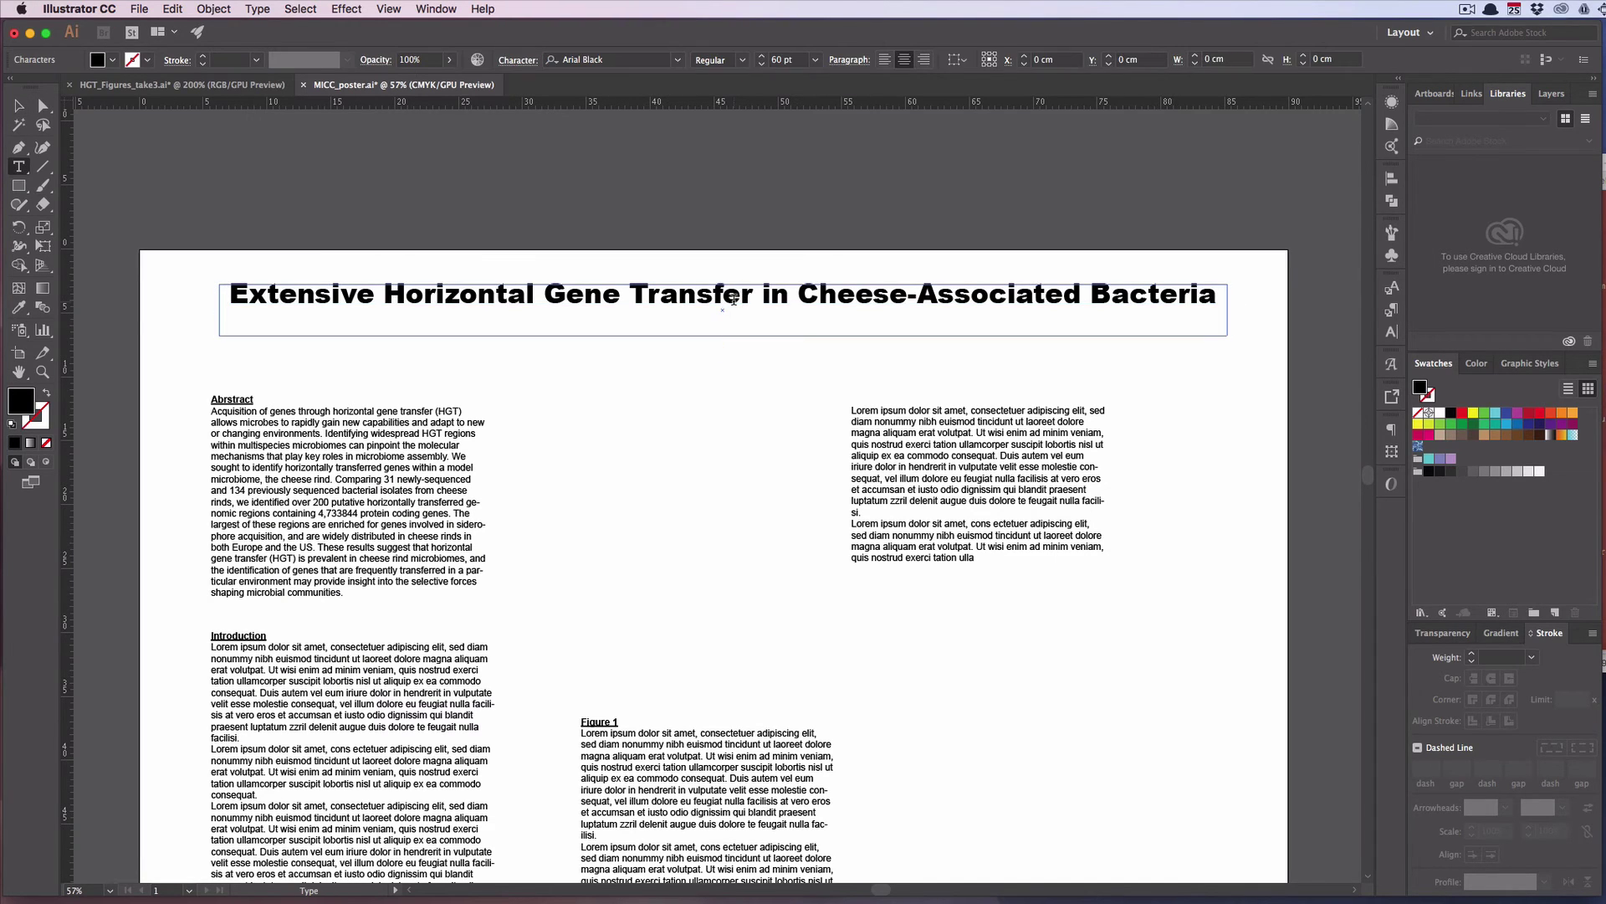
key(t)
key(Escape)
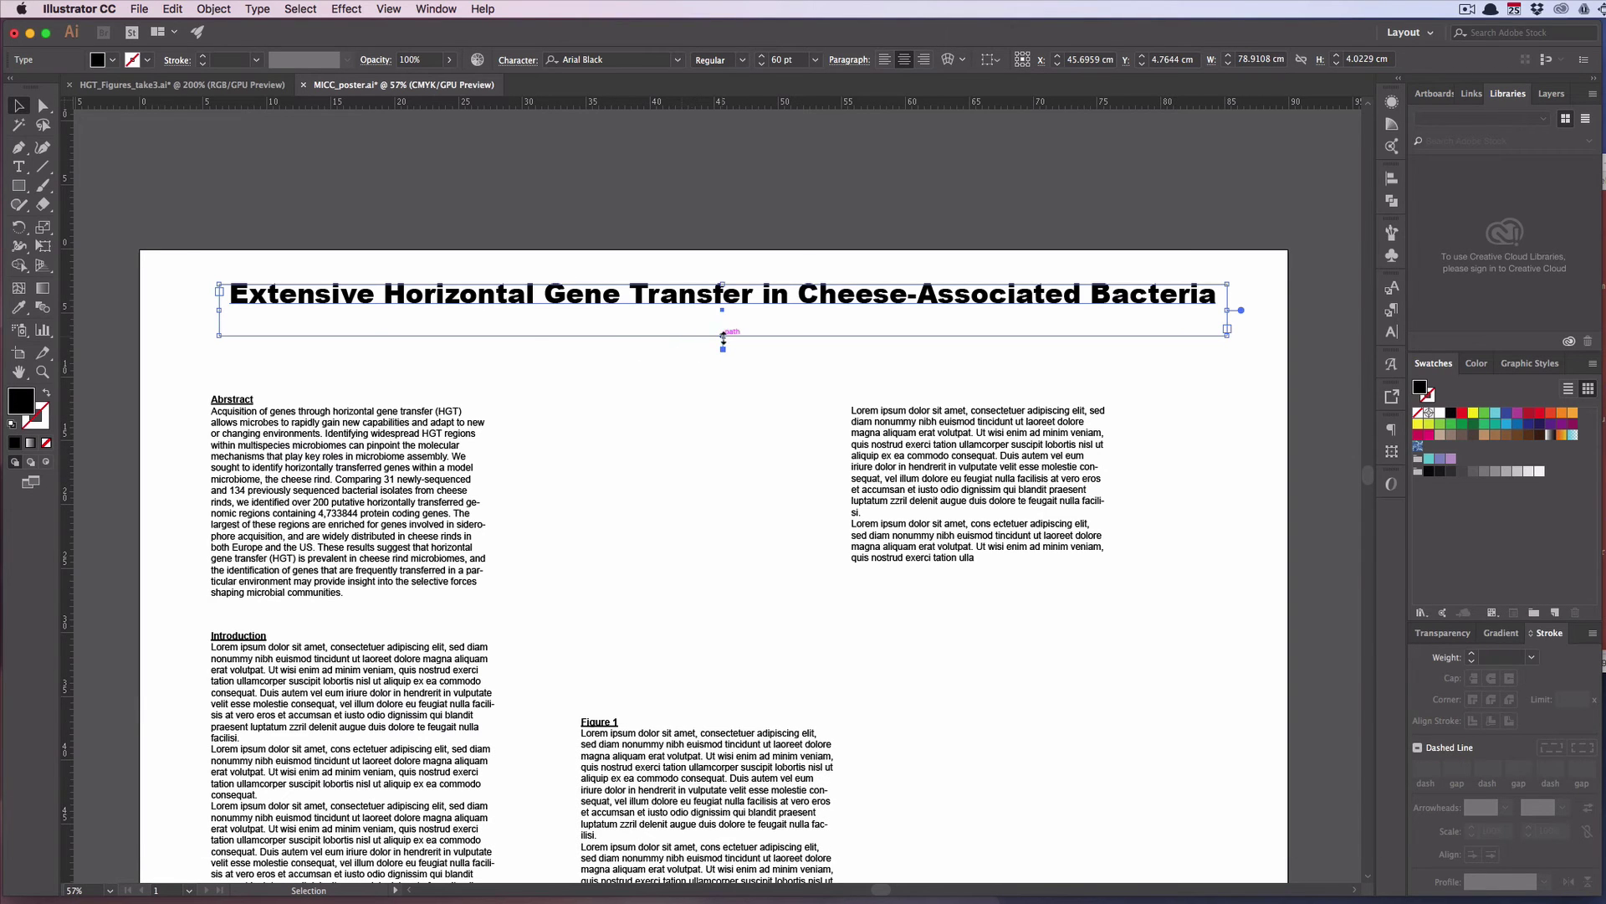
drag(723, 336, 725, 320)
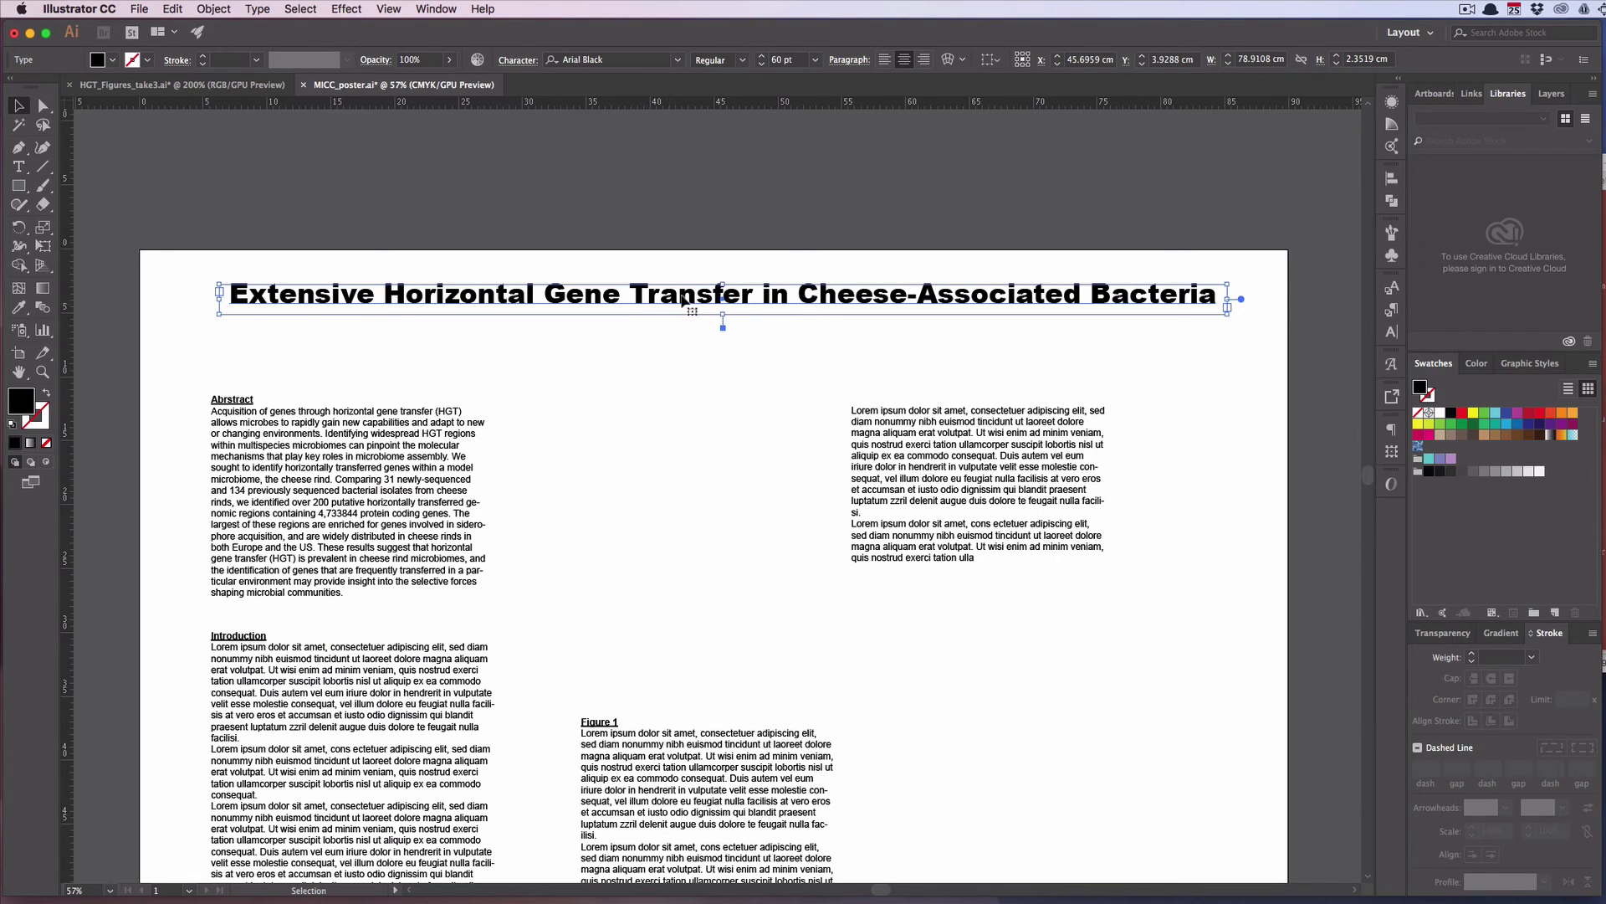
Create a new character style from the title's formatting and name it 'Title'
scroll(1376, 335, down, 1)
click(1392, 290)
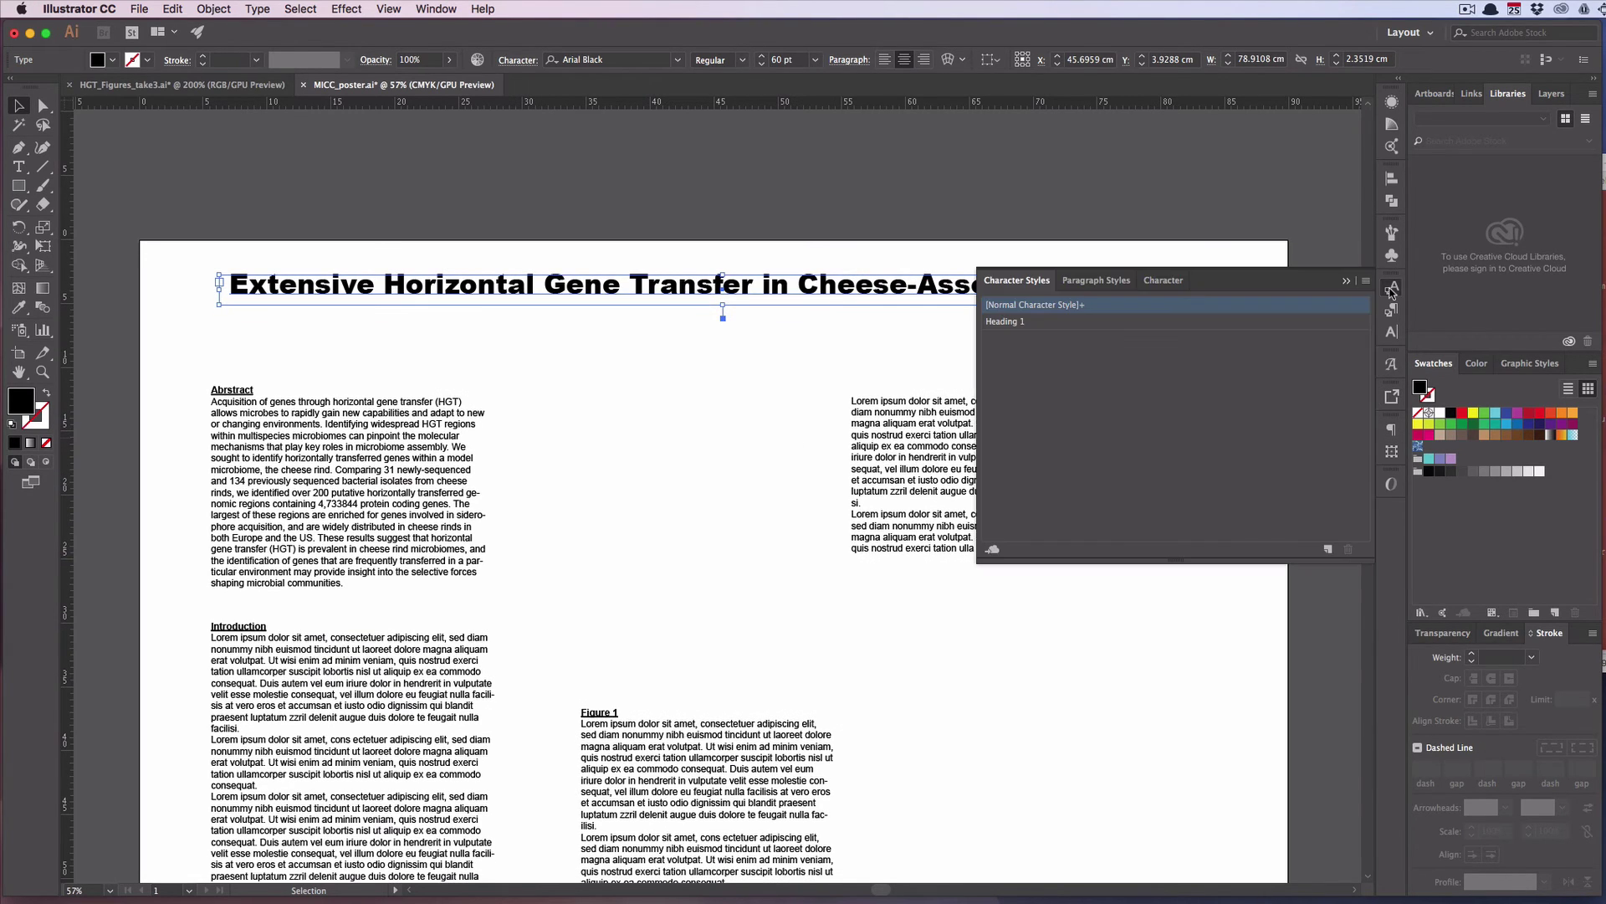
scroll(893, 261, down, 5)
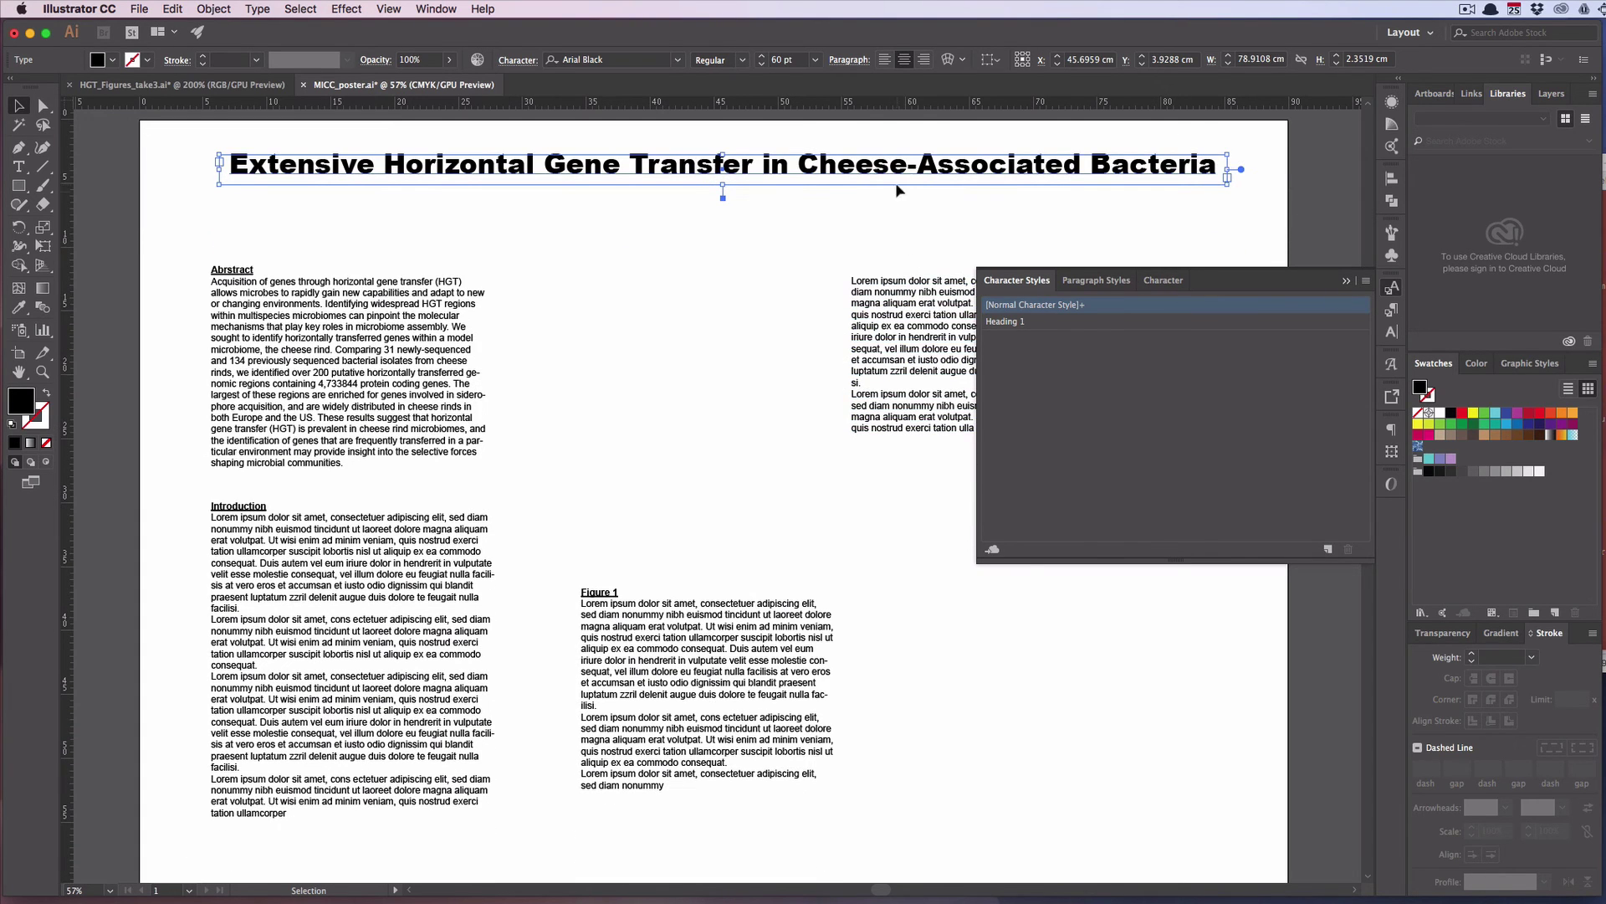
click(1328, 550)
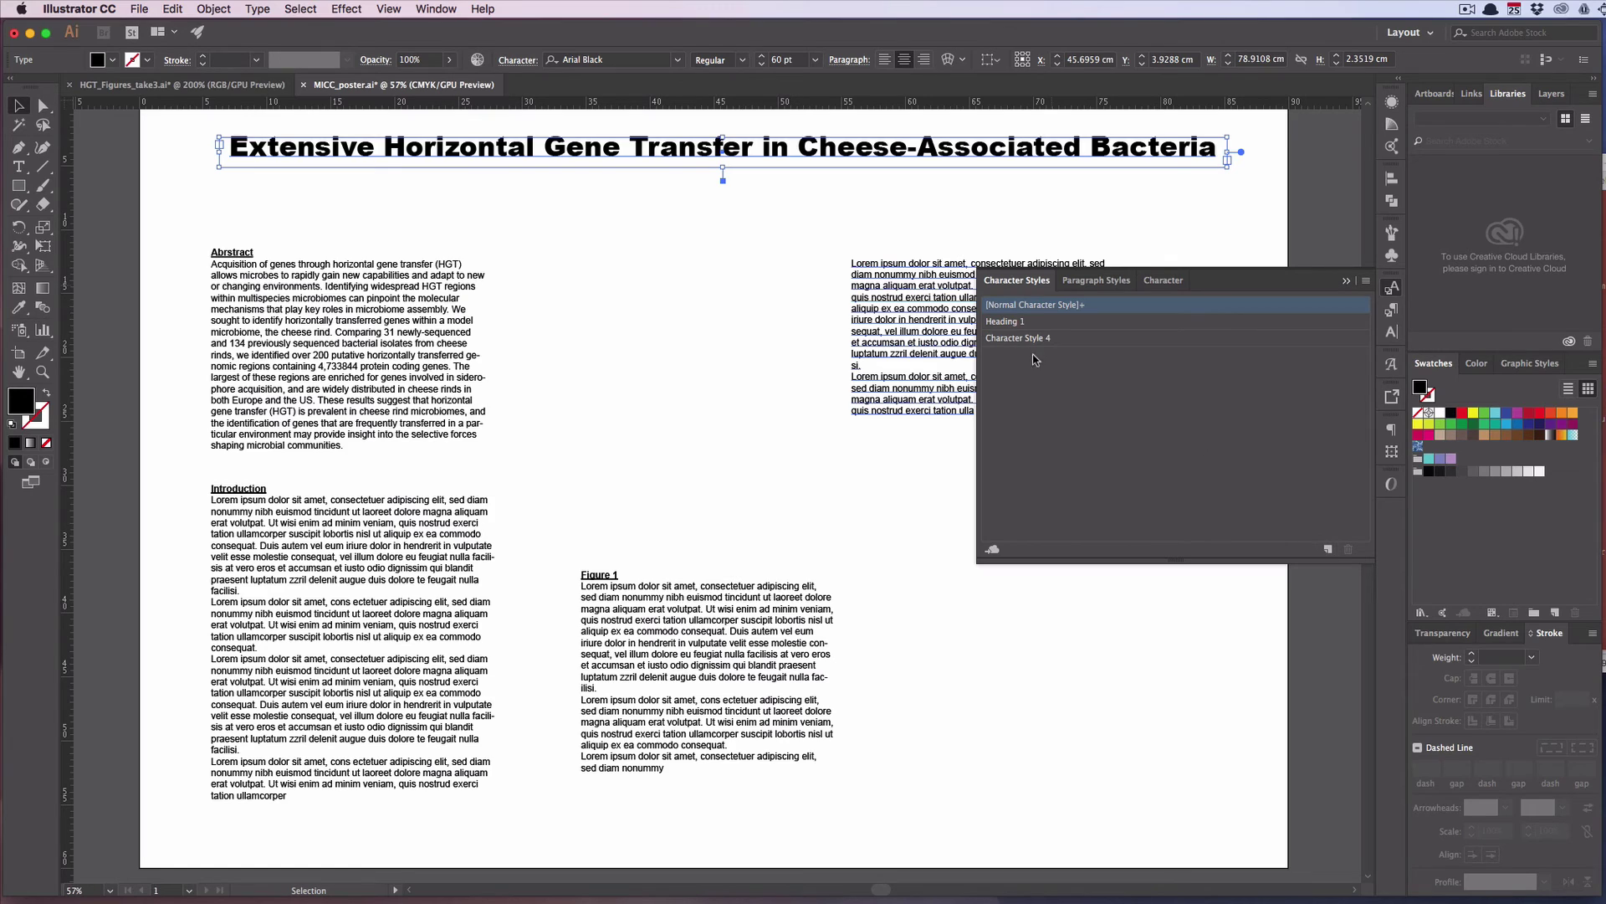
double_click(1060, 338)
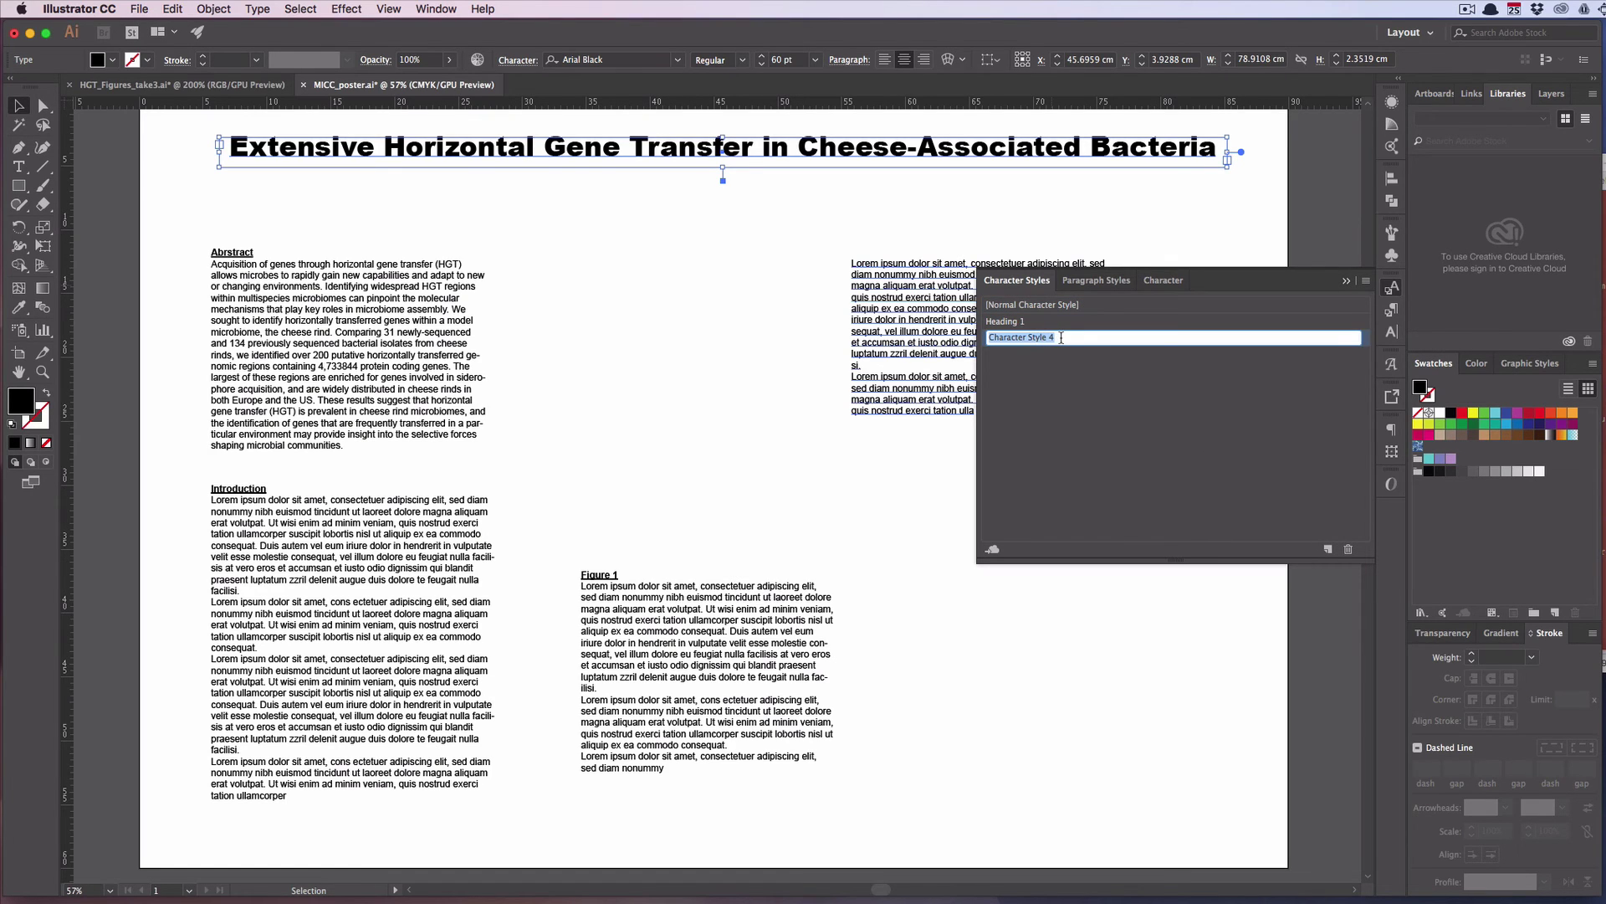
text(Title)
key(Return)
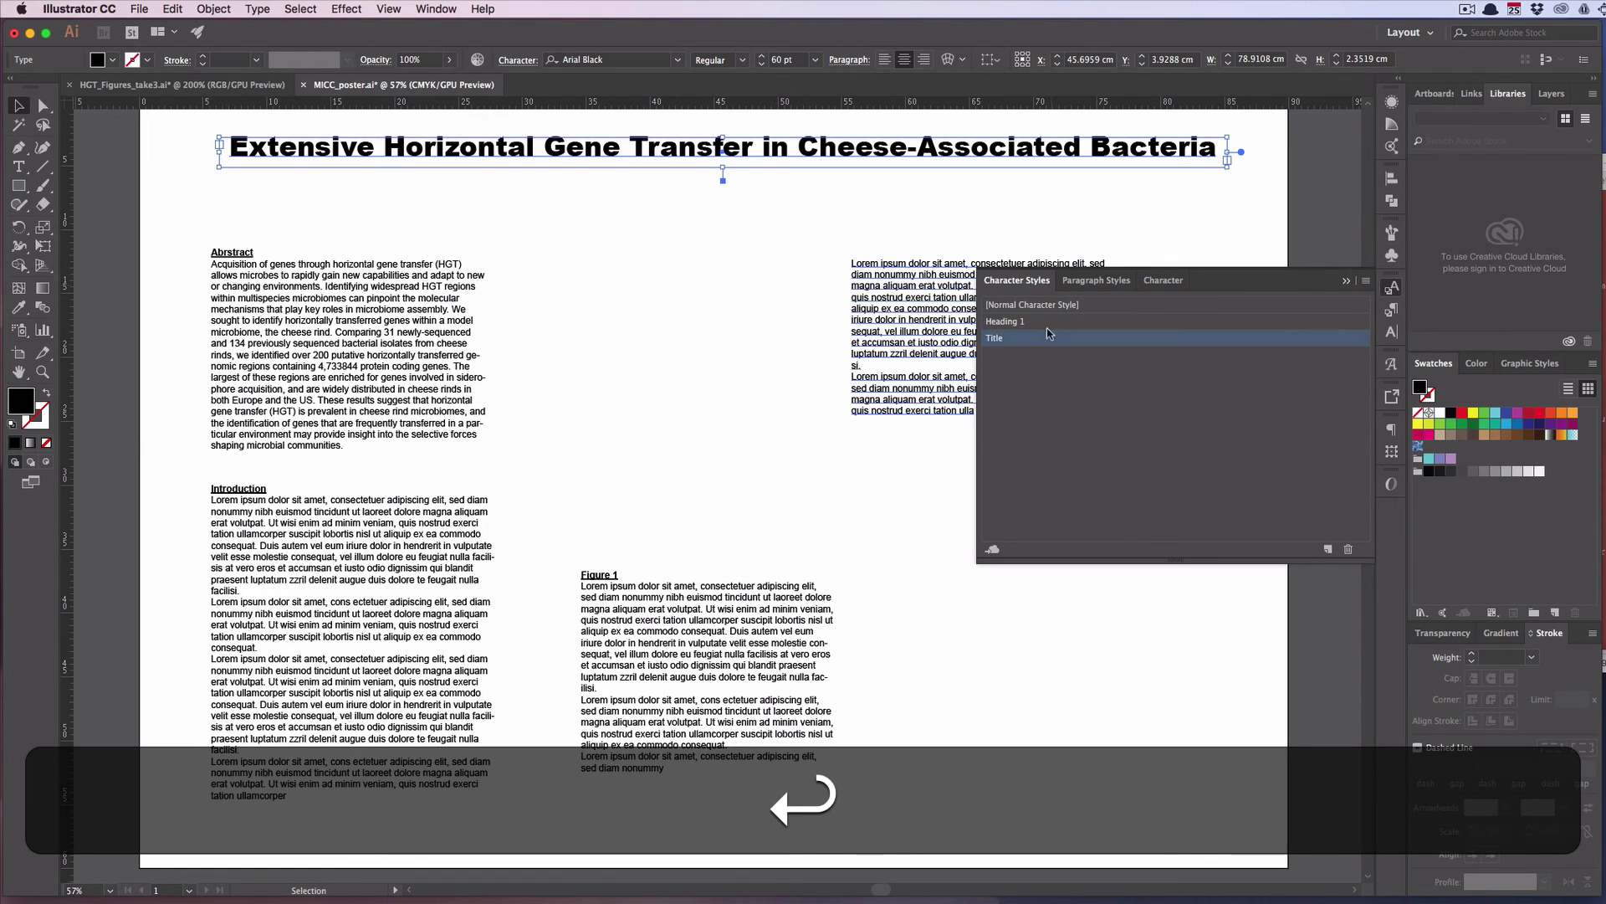
Check and accept the Title style's Arial Black 60 pt settings, then show the Paragraph Styles list
double_click(1023, 338)
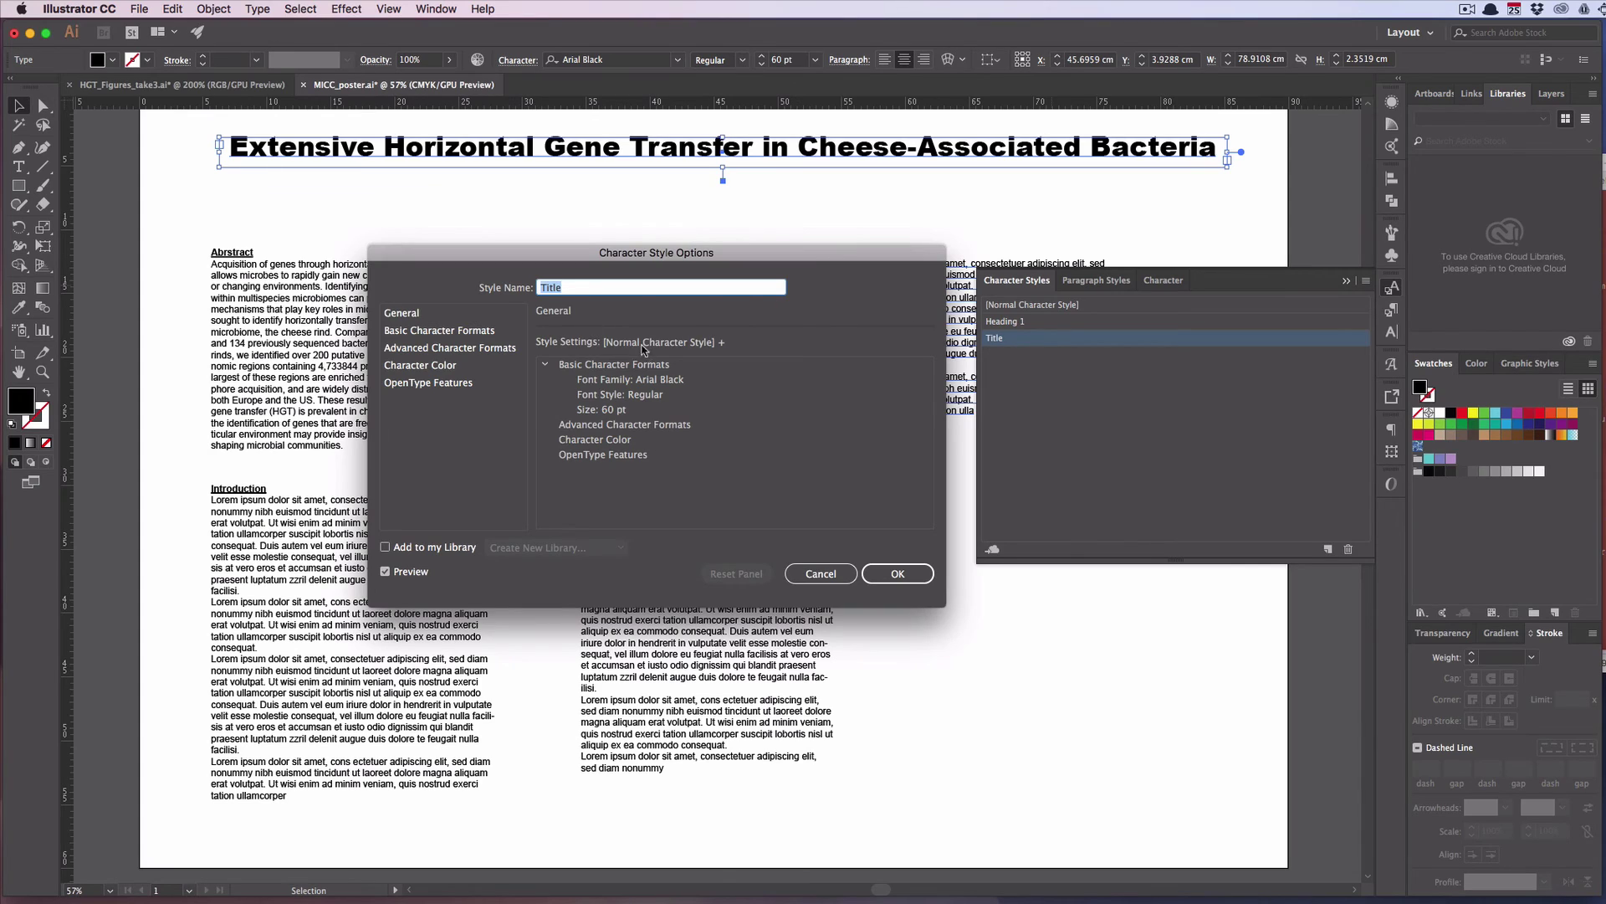
click(440, 331)
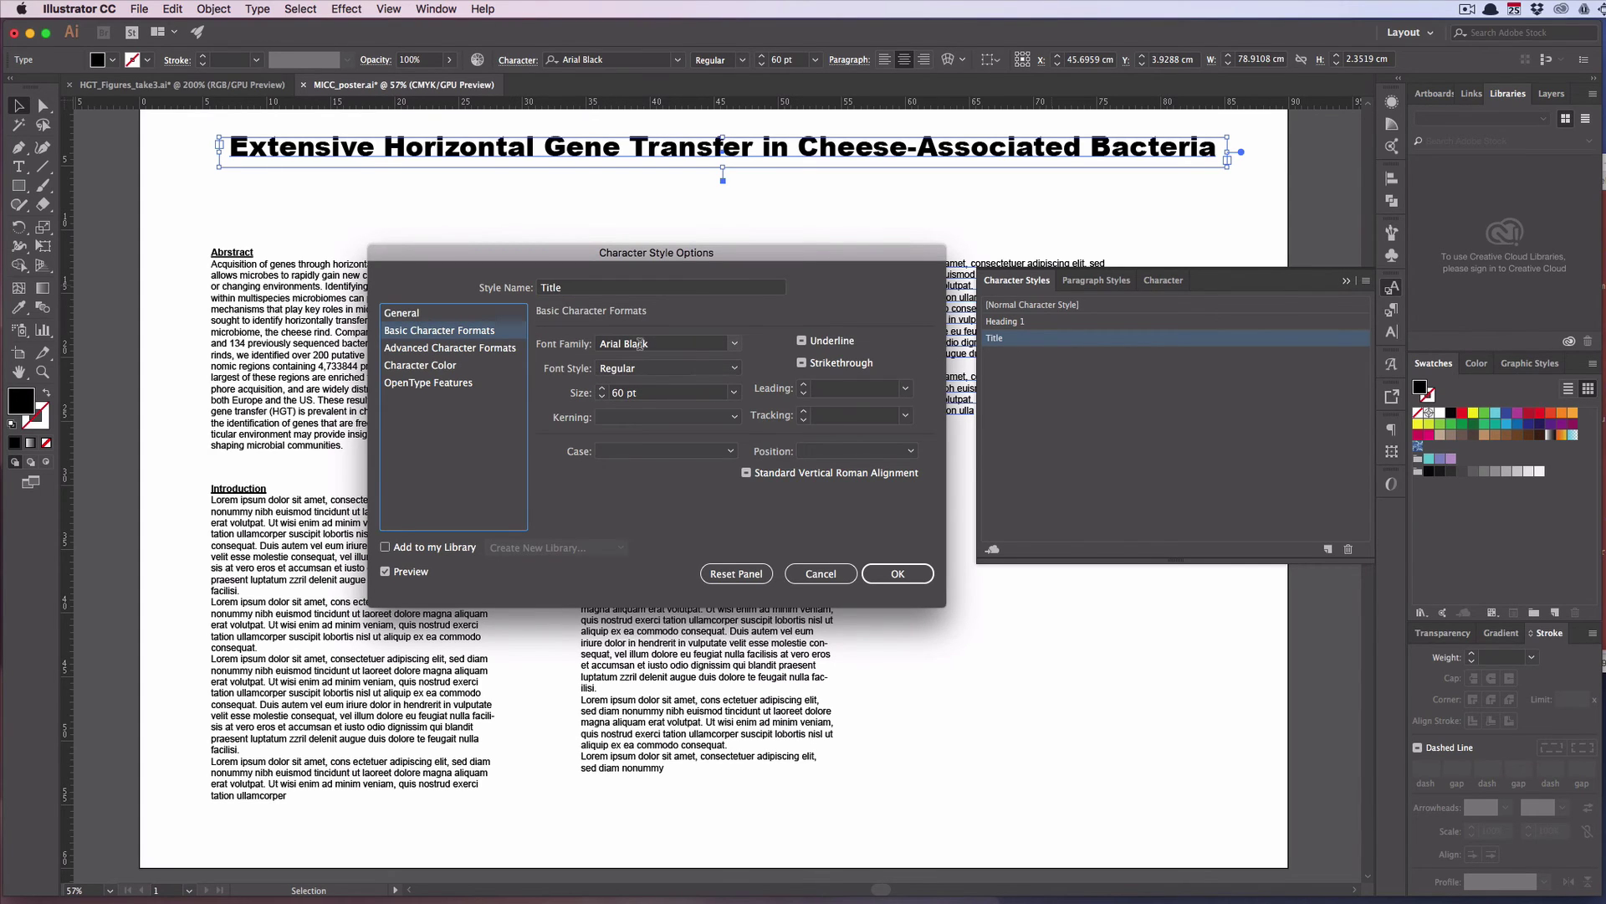
click(640, 344)
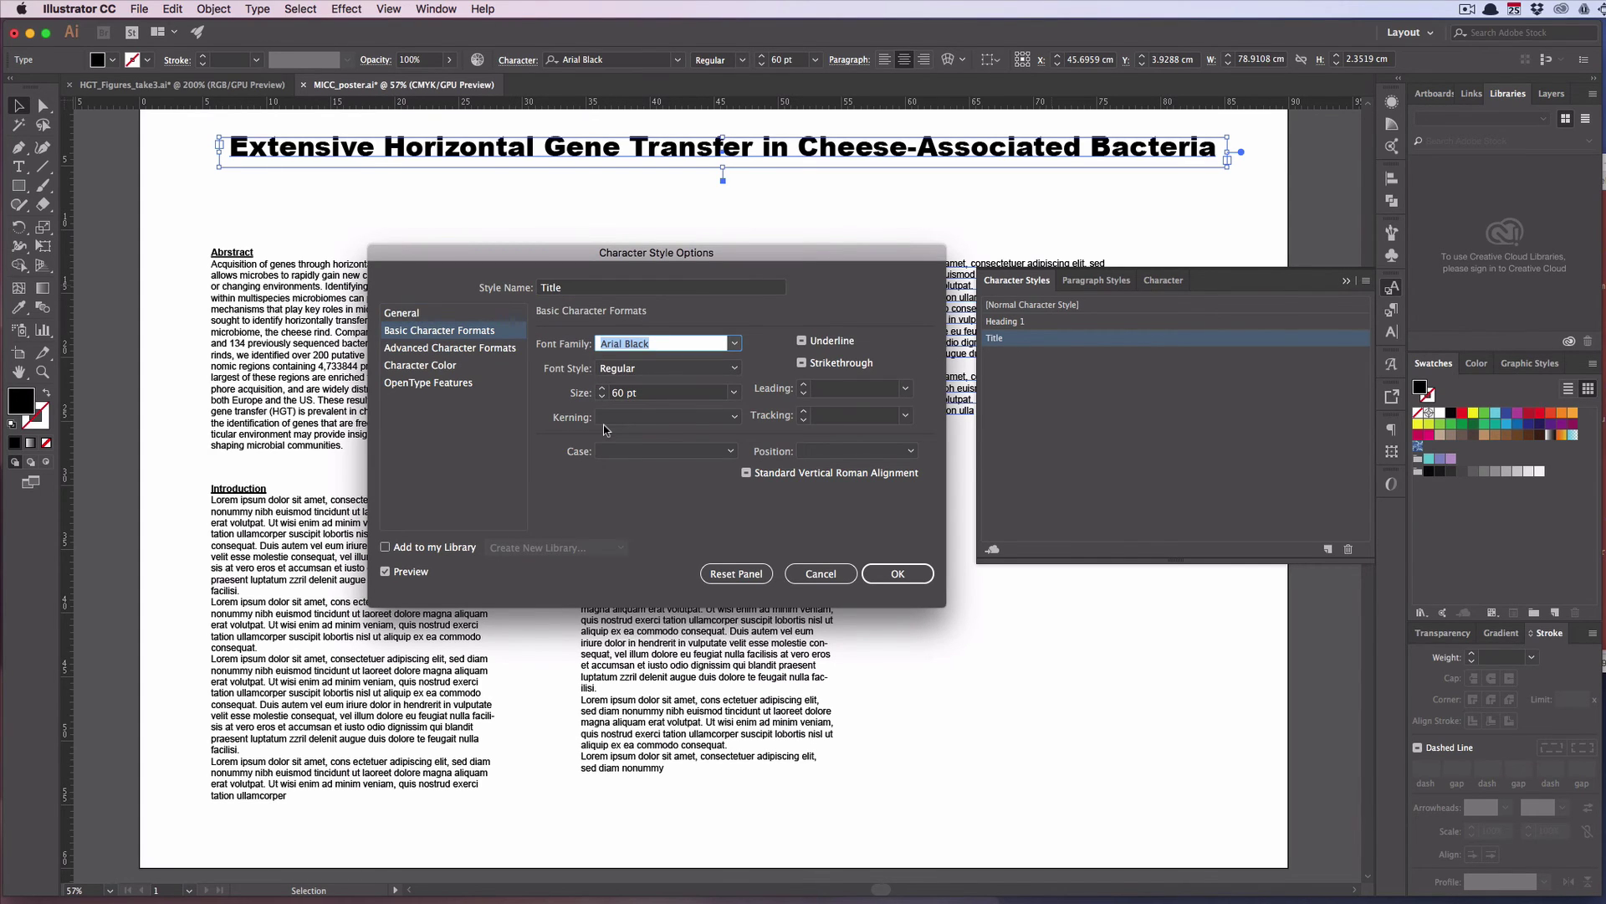
click(643, 392)
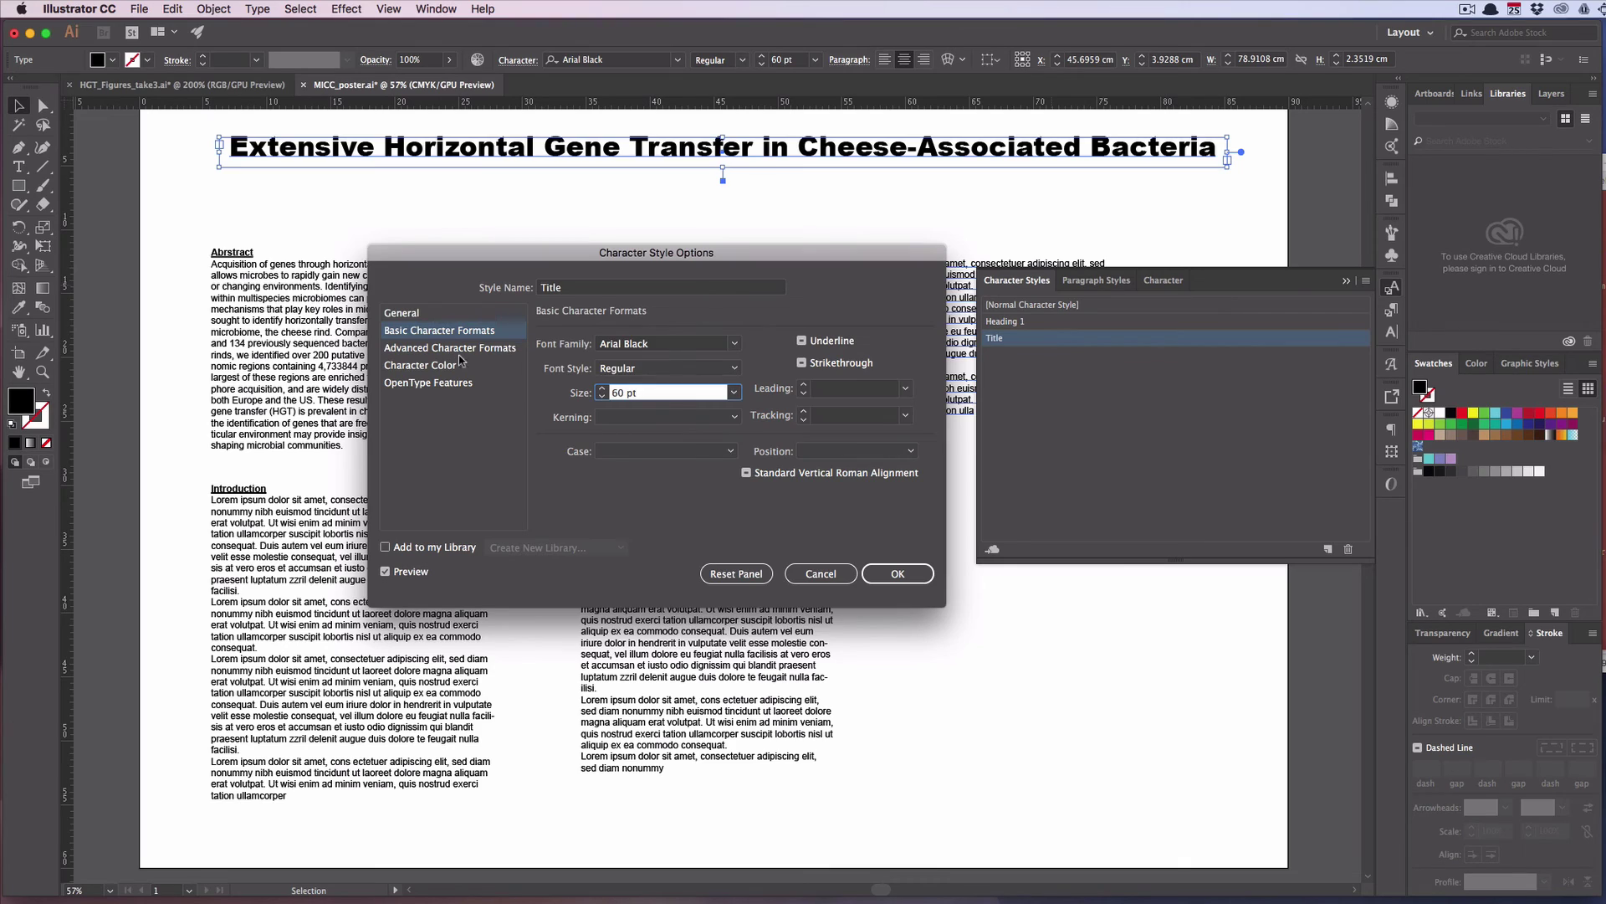
click(448, 314)
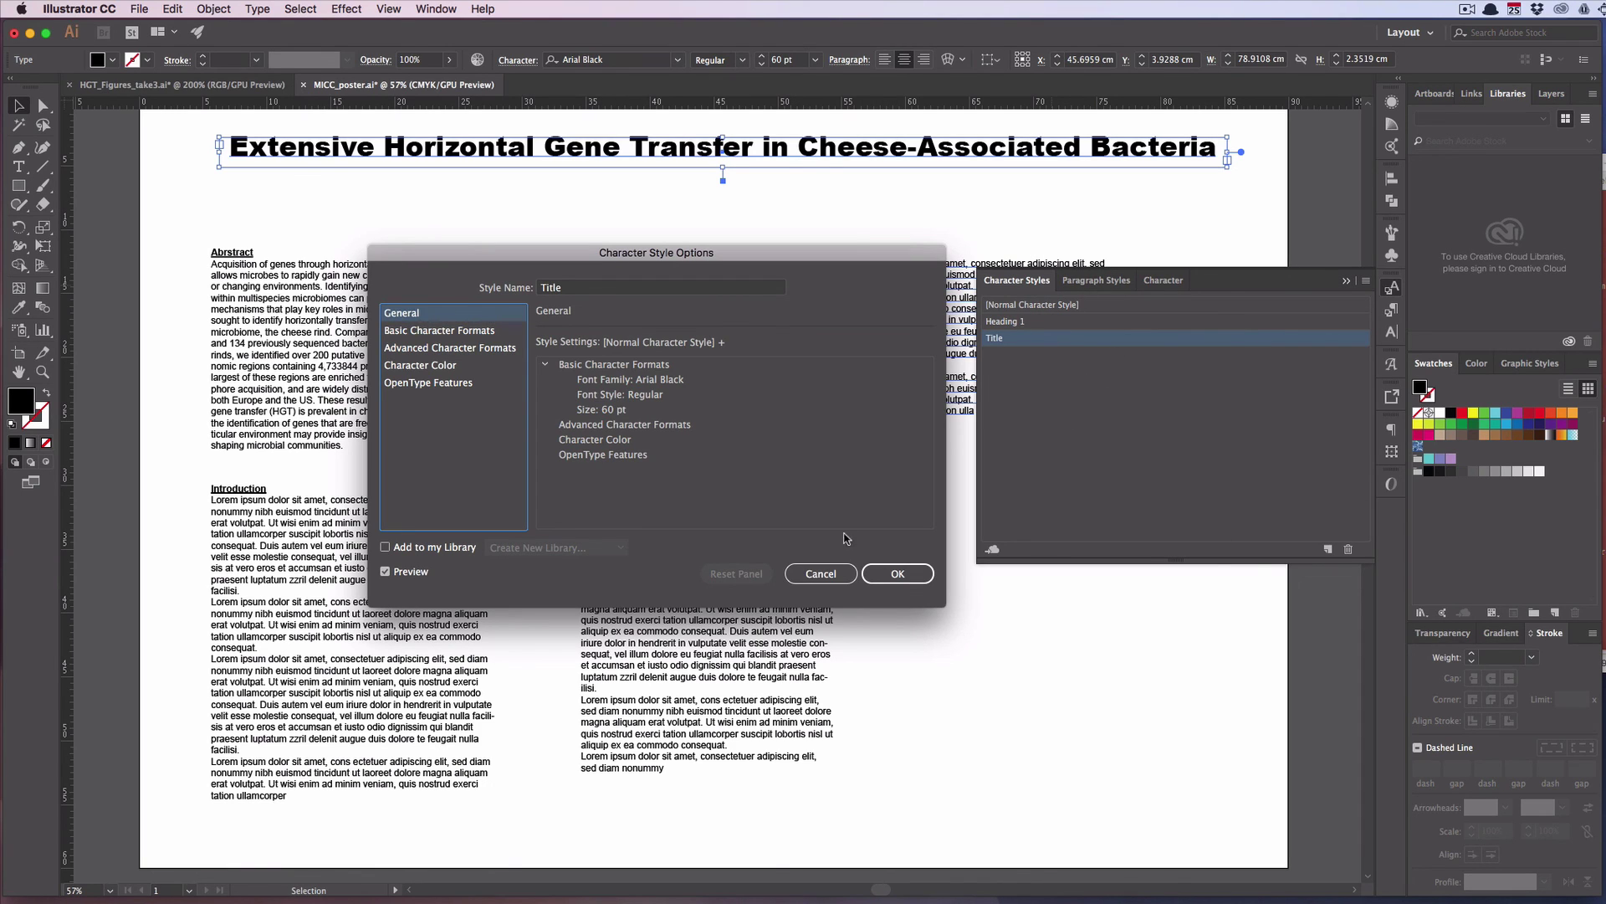
click(876, 580)
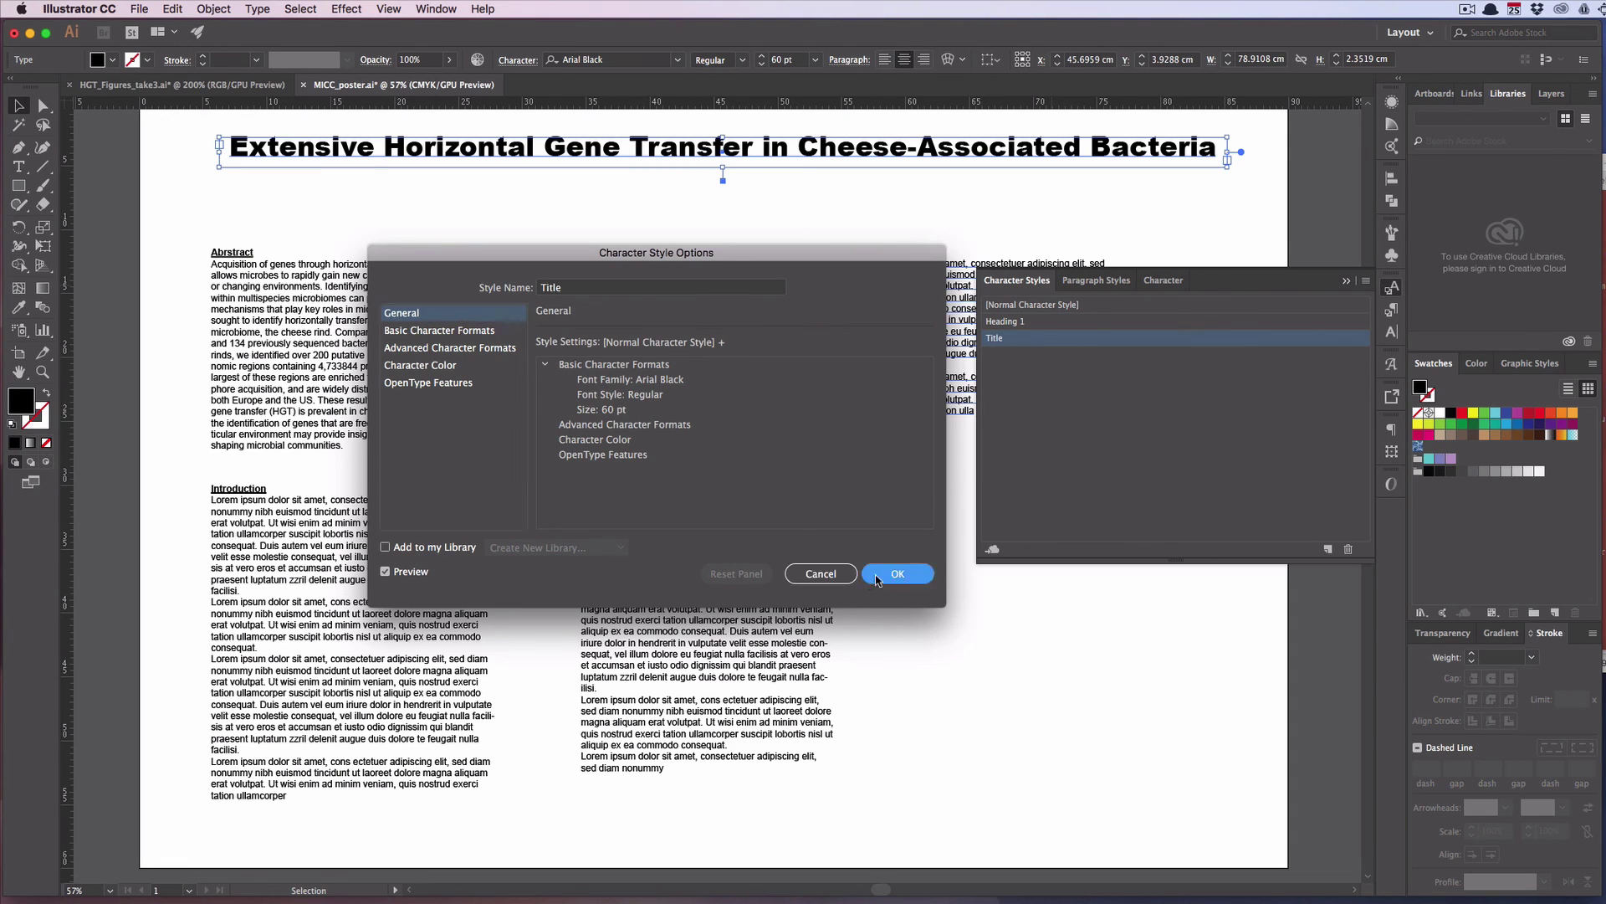
click(1077, 283)
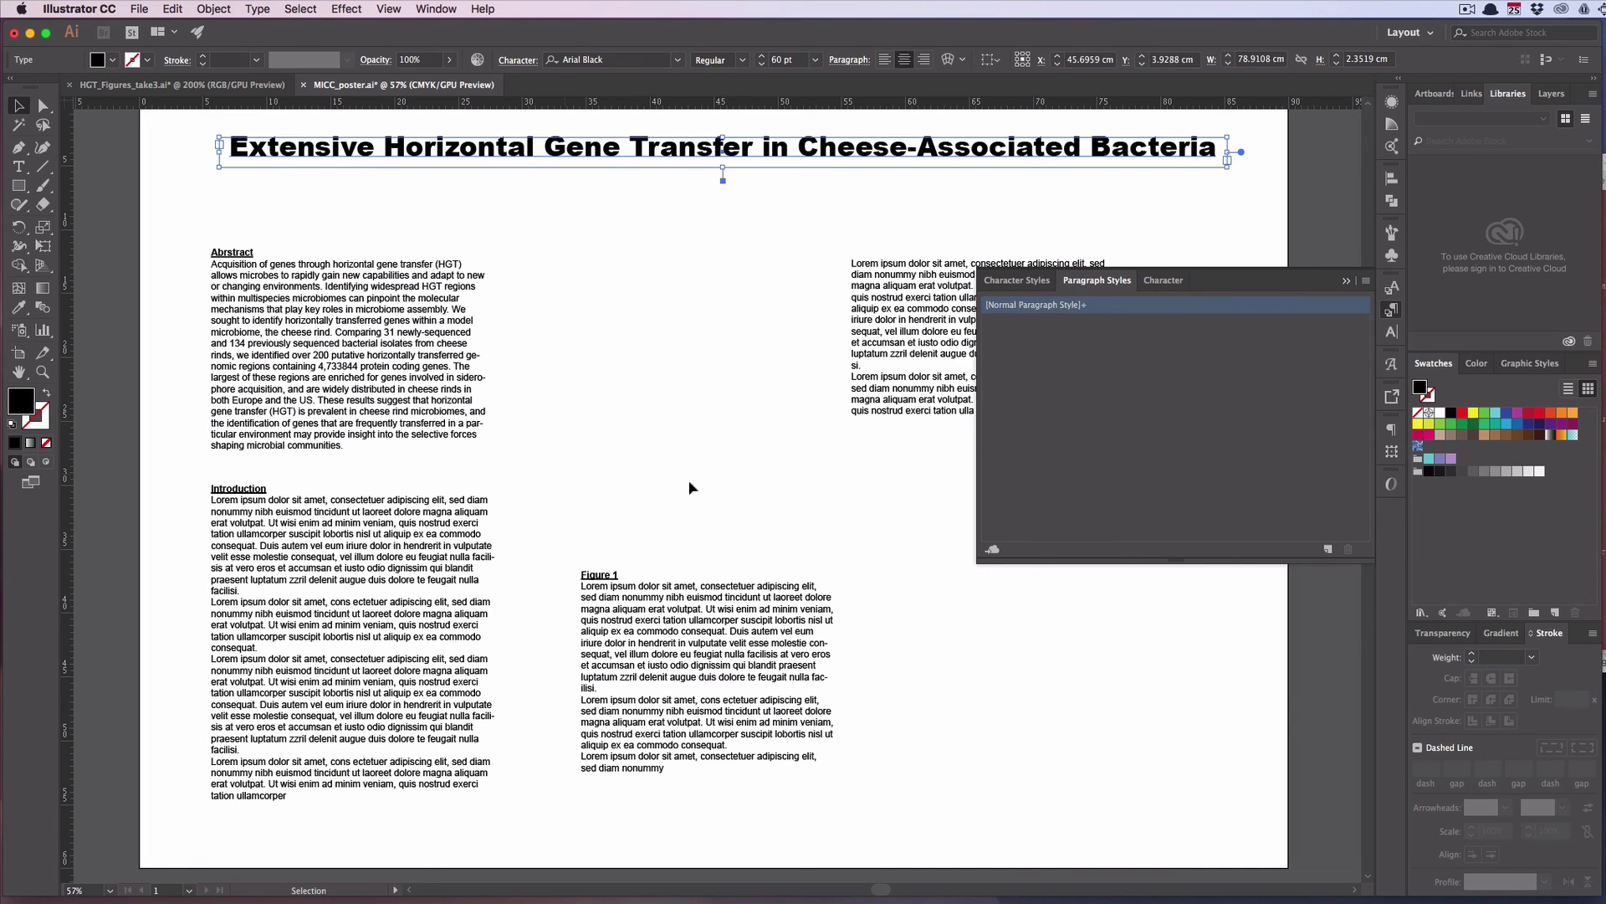
scroll(681, 364, up, 1)
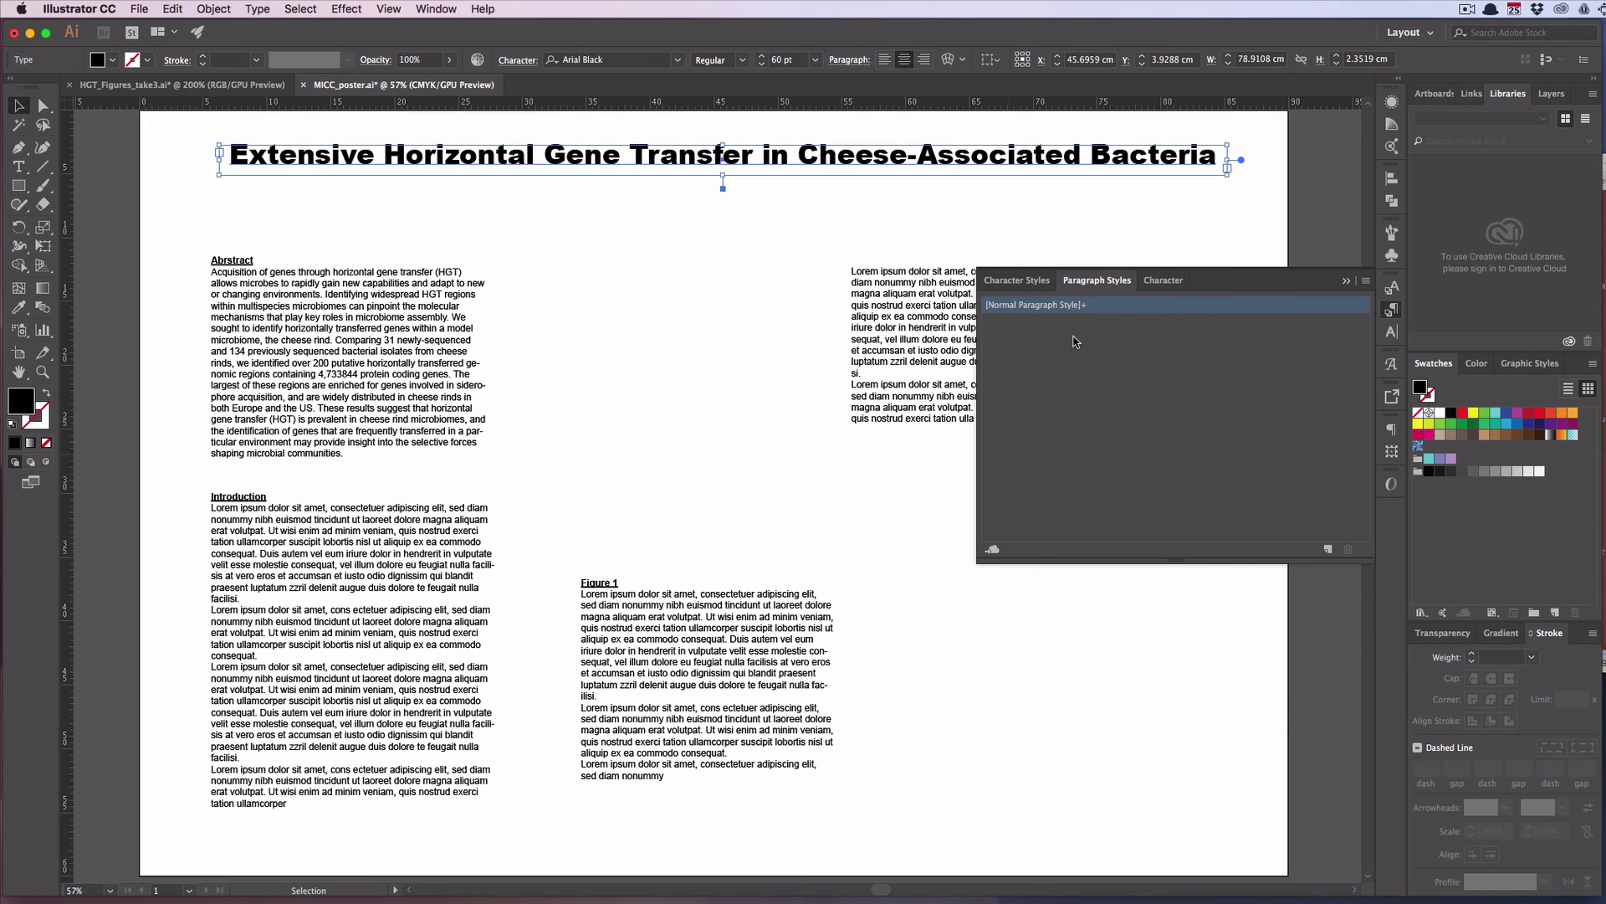